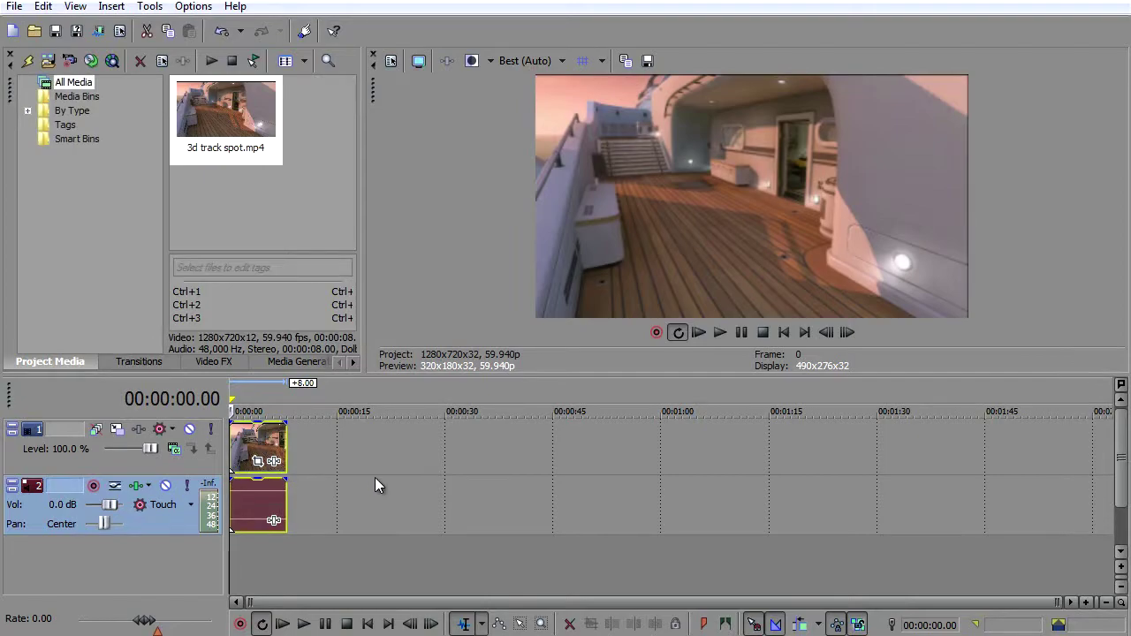
Delete the audio track from the timeline.
scroll(375, 477, "up", 2)
scroll(374, 478, "up", 1)
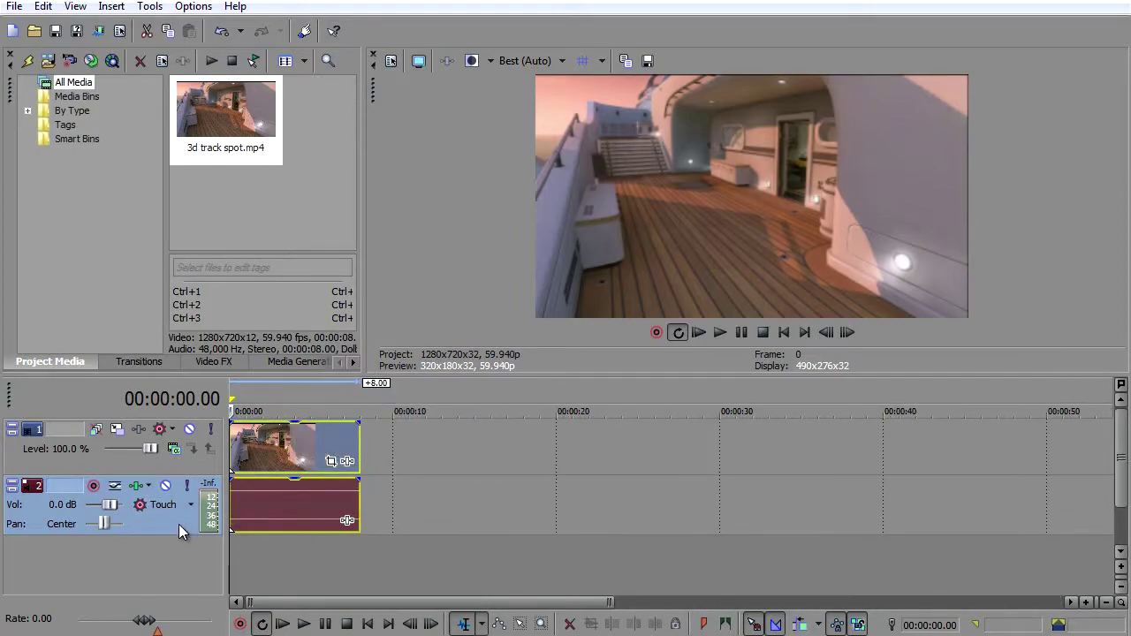
key("Delete")
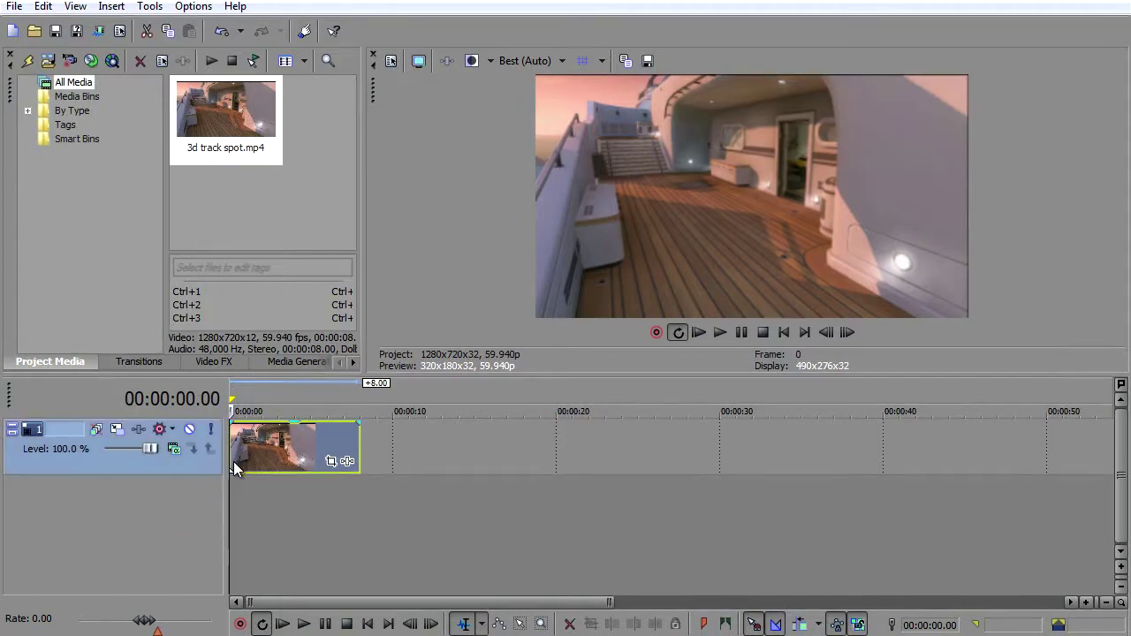
Set the yacht deck clip's properties to Disable resample.
right_click(234, 459)
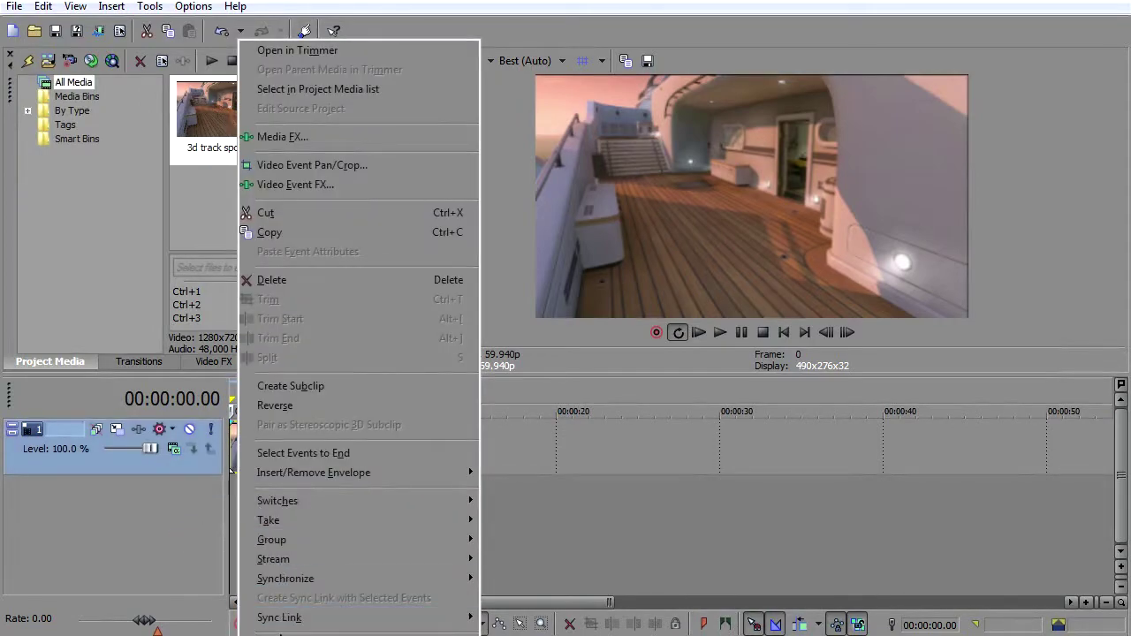
left_click(274, 613)
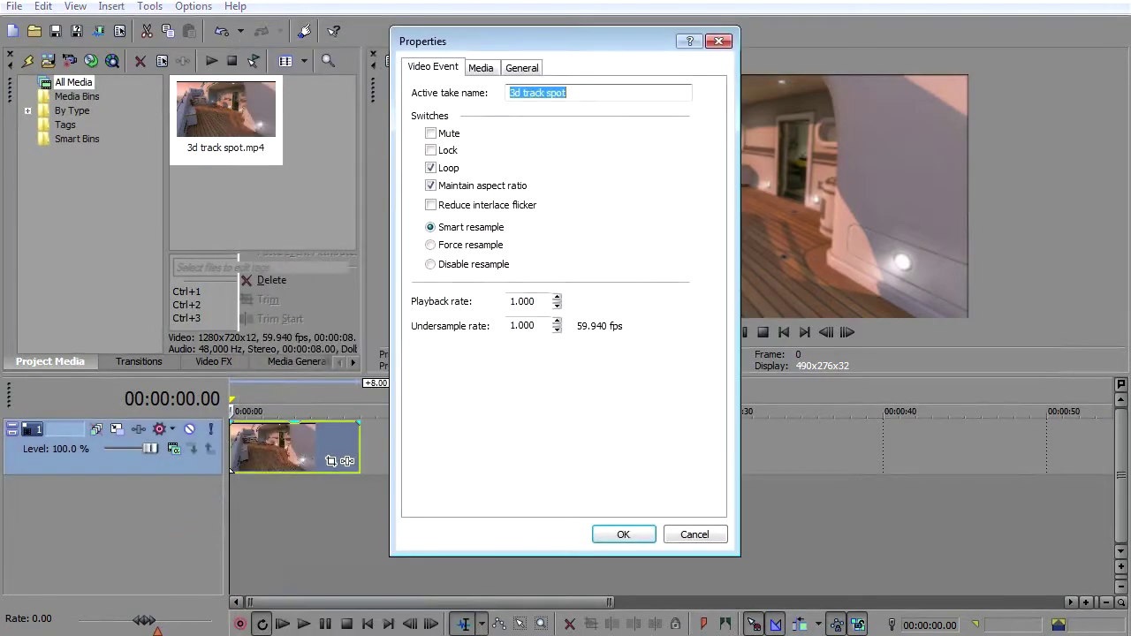
left_click(436, 189)
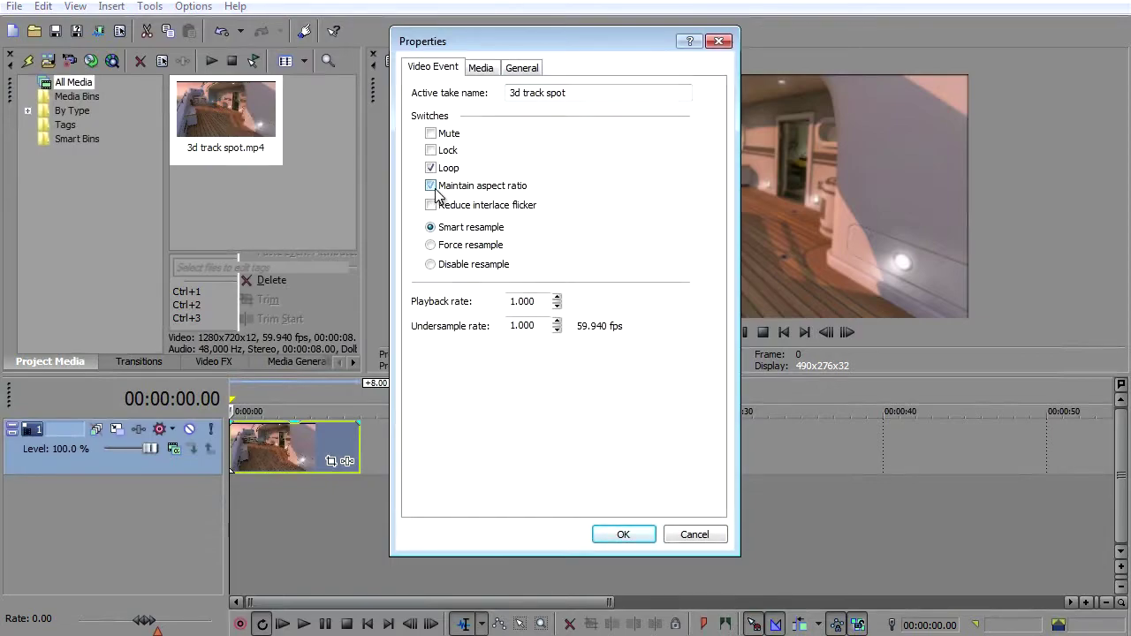
left_click(433, 267)
left_click(633, 536)
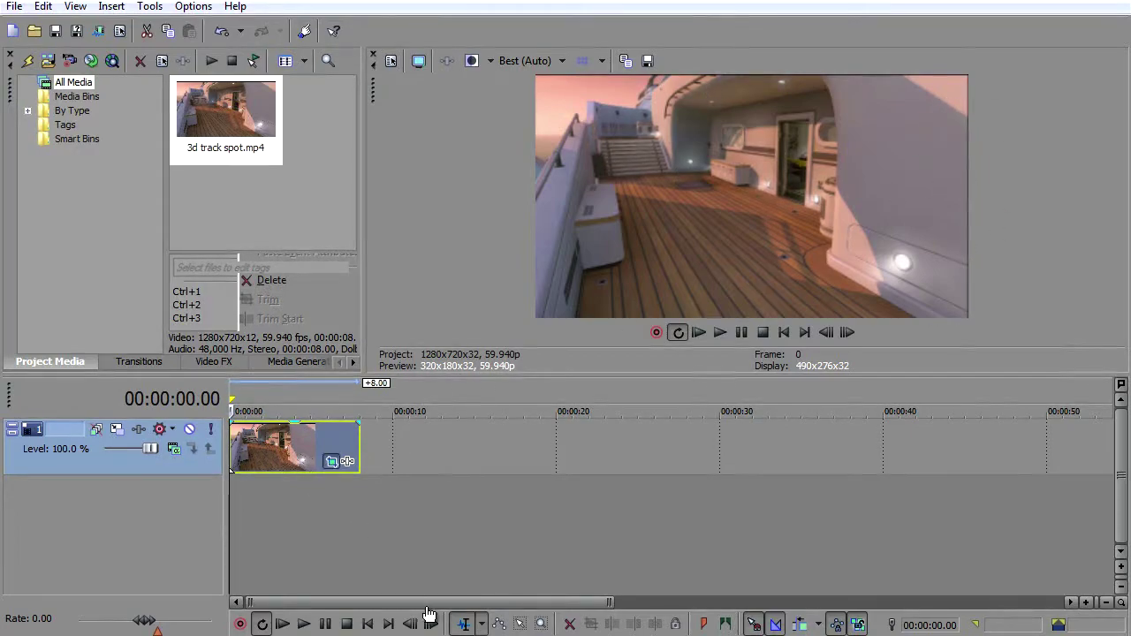
left_click(349, 458)
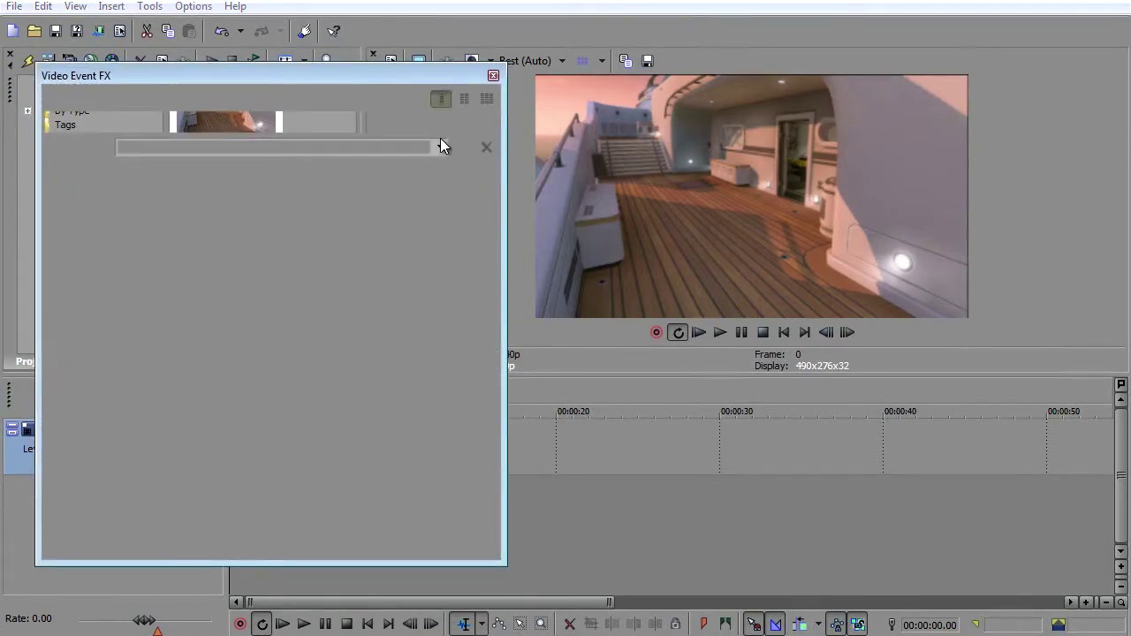
Apply the 'clip' pan/crop preset to the deck footage and close Video Event FX.
left_click(441, 149)
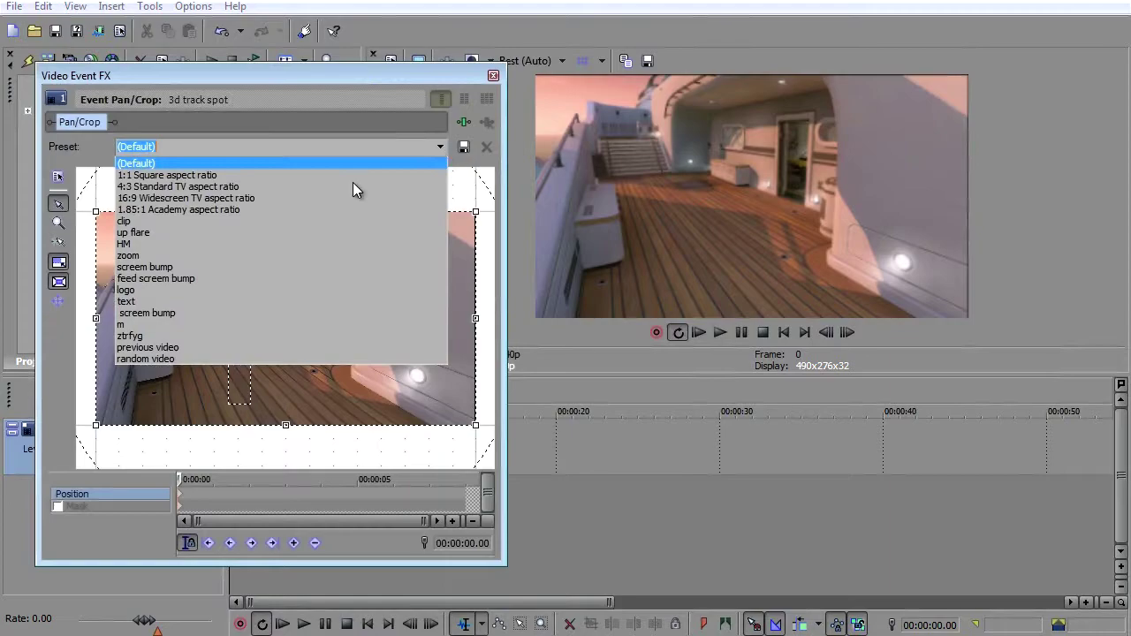
left_click(238, 221)
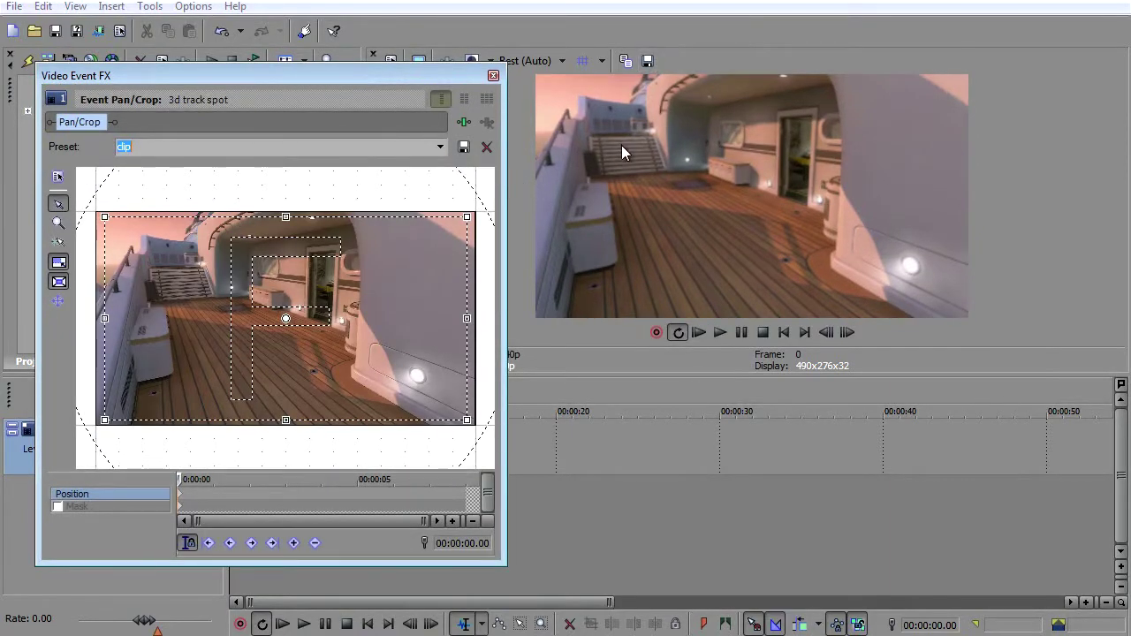
left_click(438, 152)
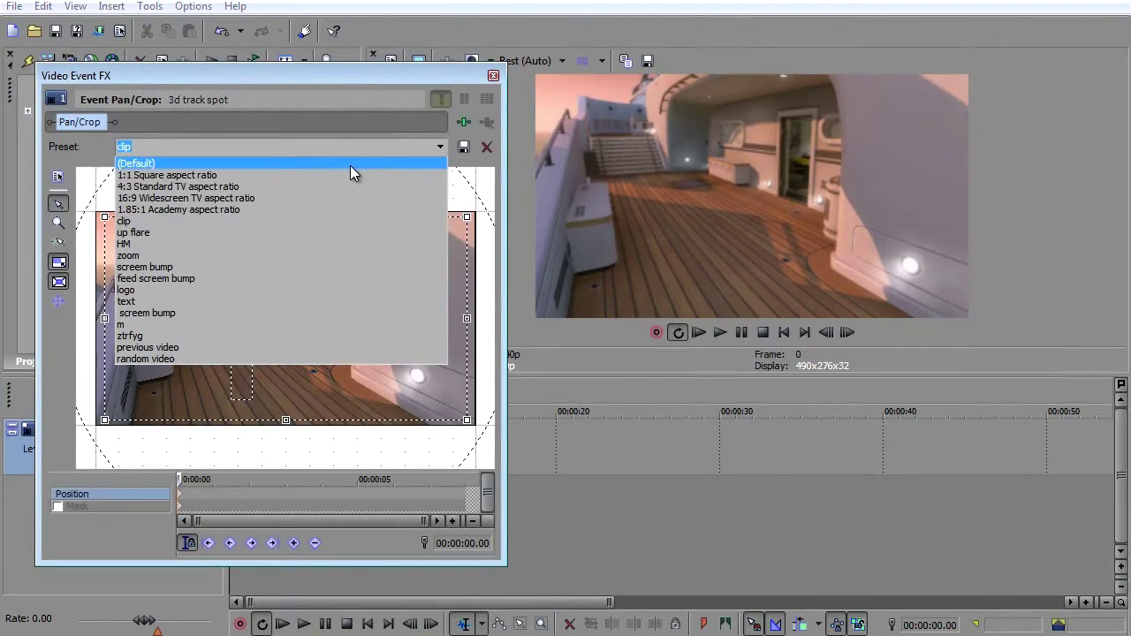
left_click(350, 165)
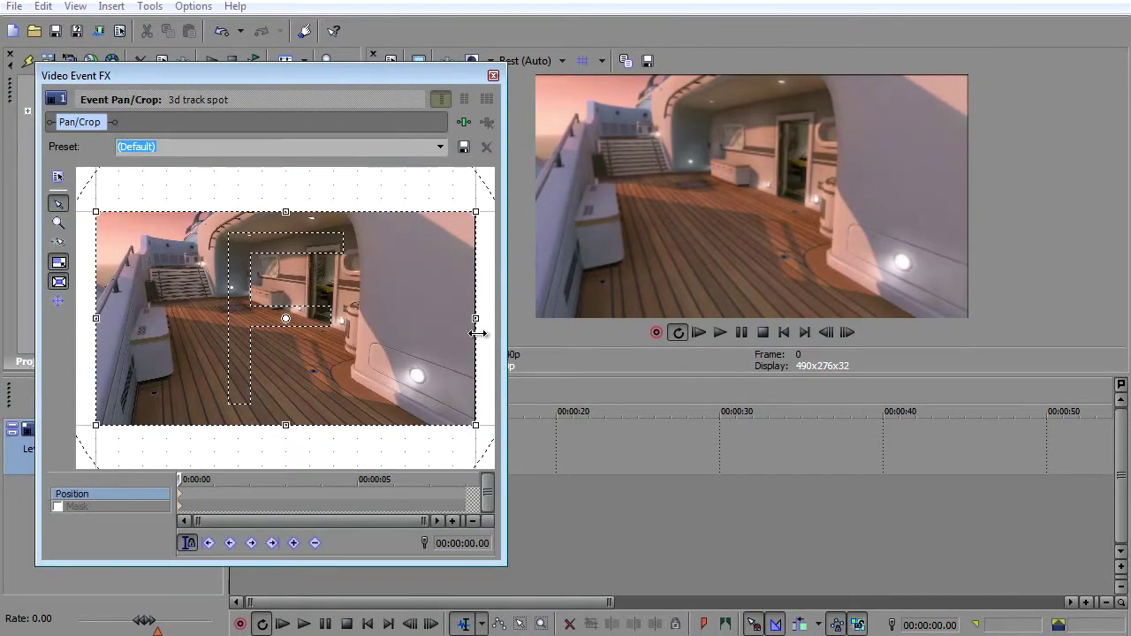
left_click_drag(474, 319, 462, 318)
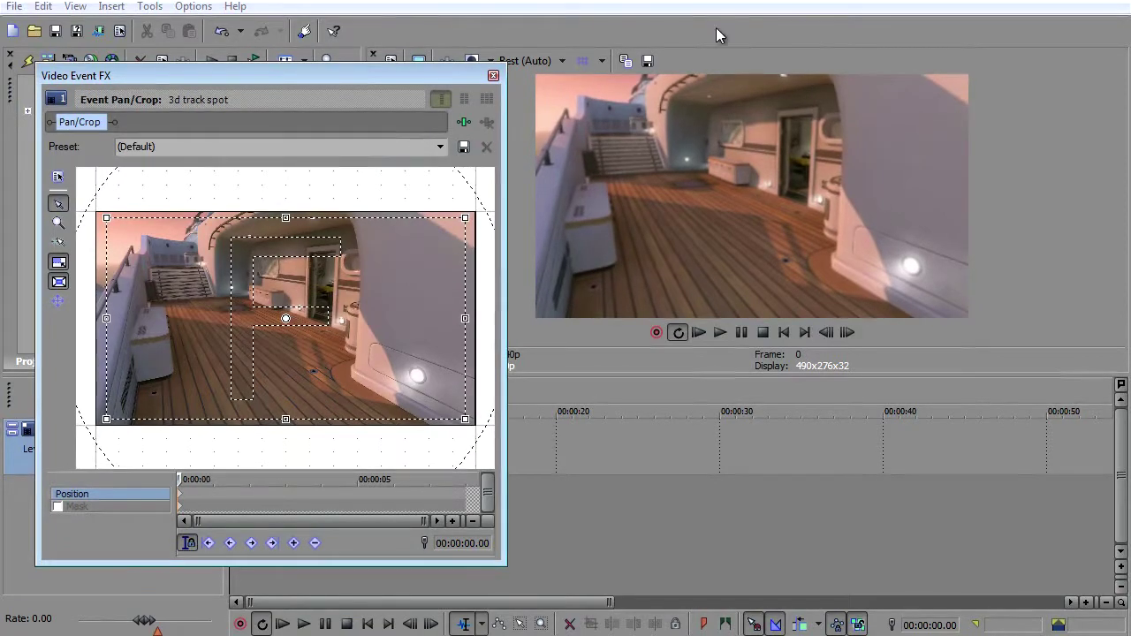
left_click(441, 148)
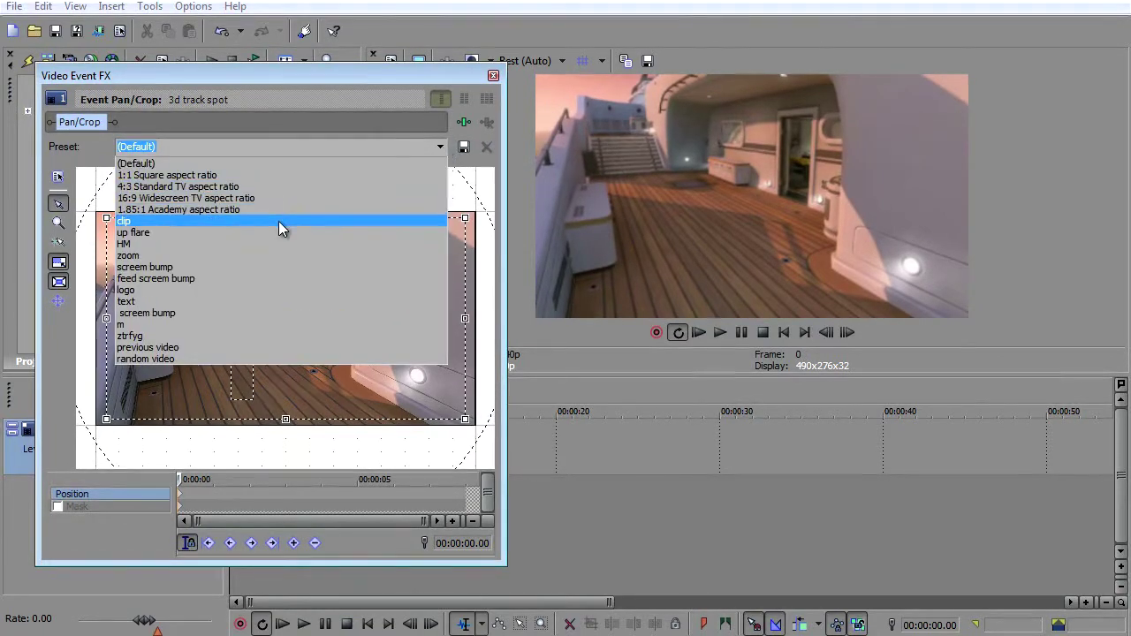
left_click(278, 222)
left_click(493, 75)
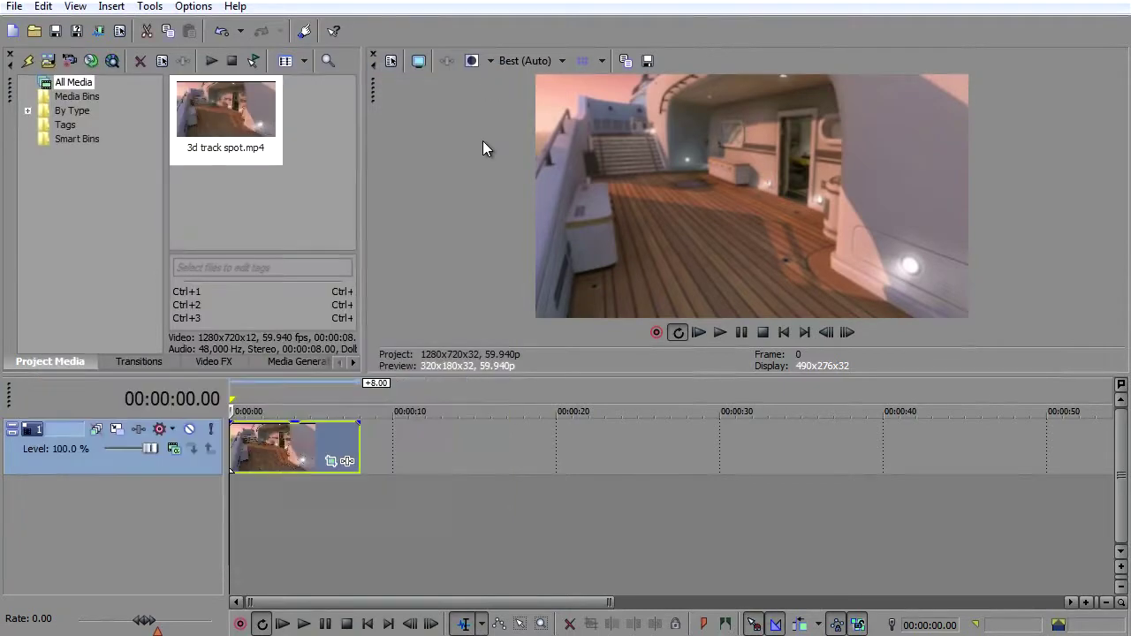
Split off and delete the clip's opening part, moving the remainder to 0.
double_click(330, 533)
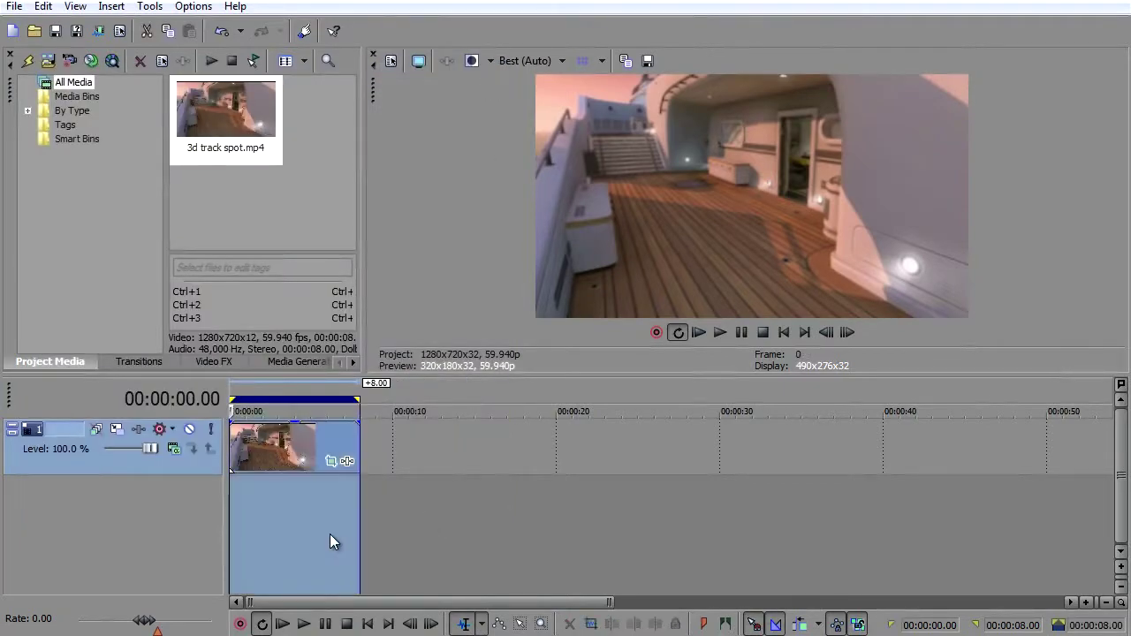
scroll(330, 534, "up", 2)
scroll(329, 533, "up", 2)
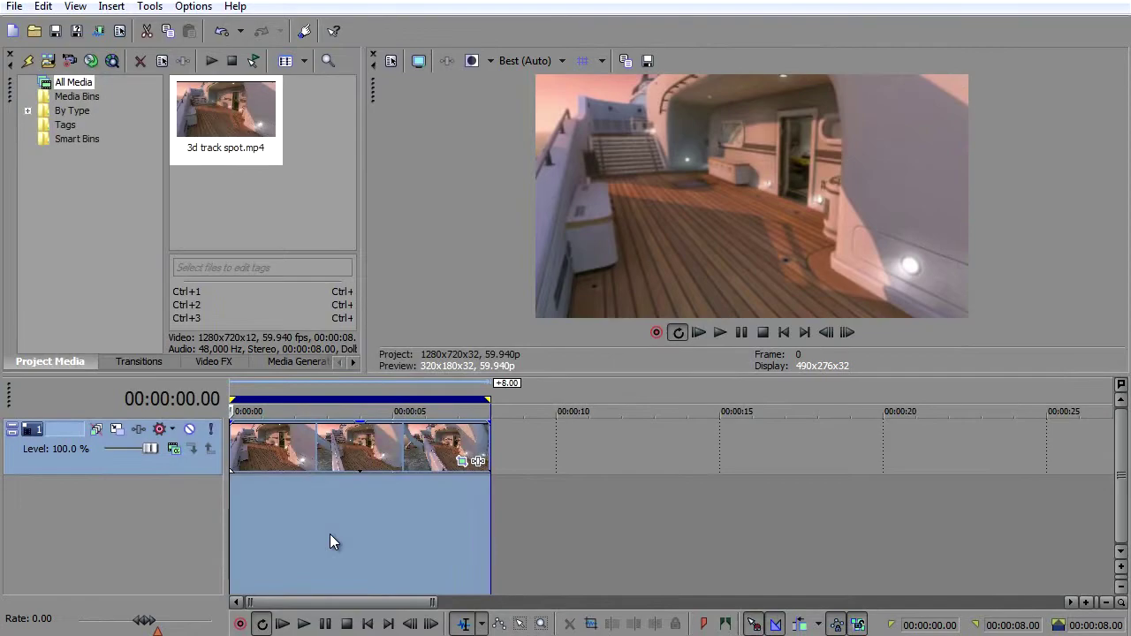
key("space")
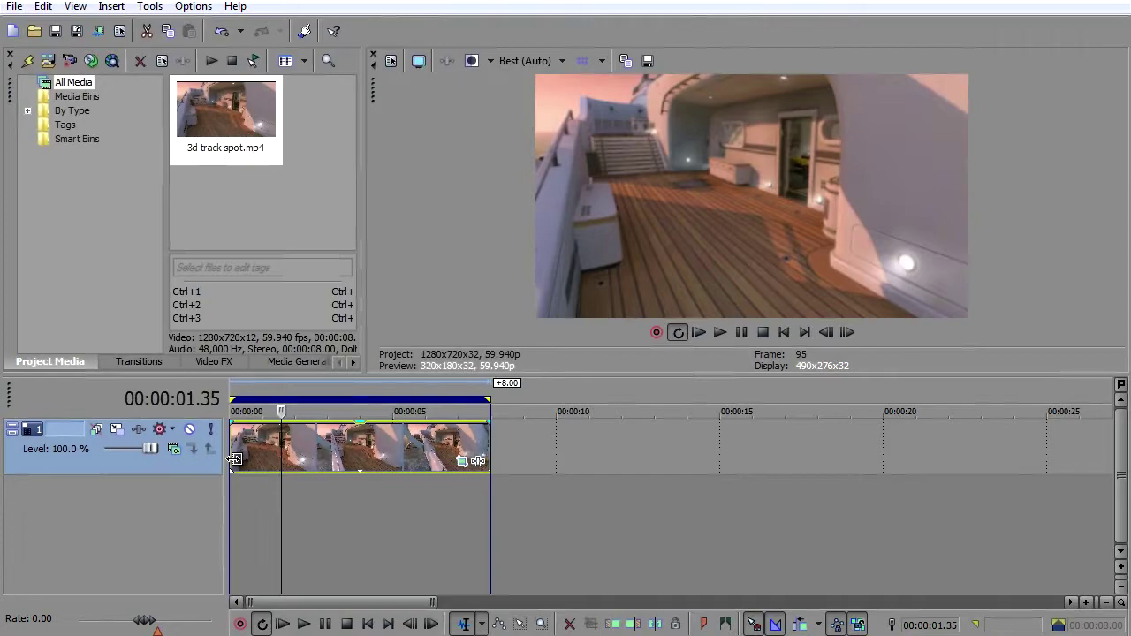
left_click(235, 453)
key("s")
left_click(233, 449)
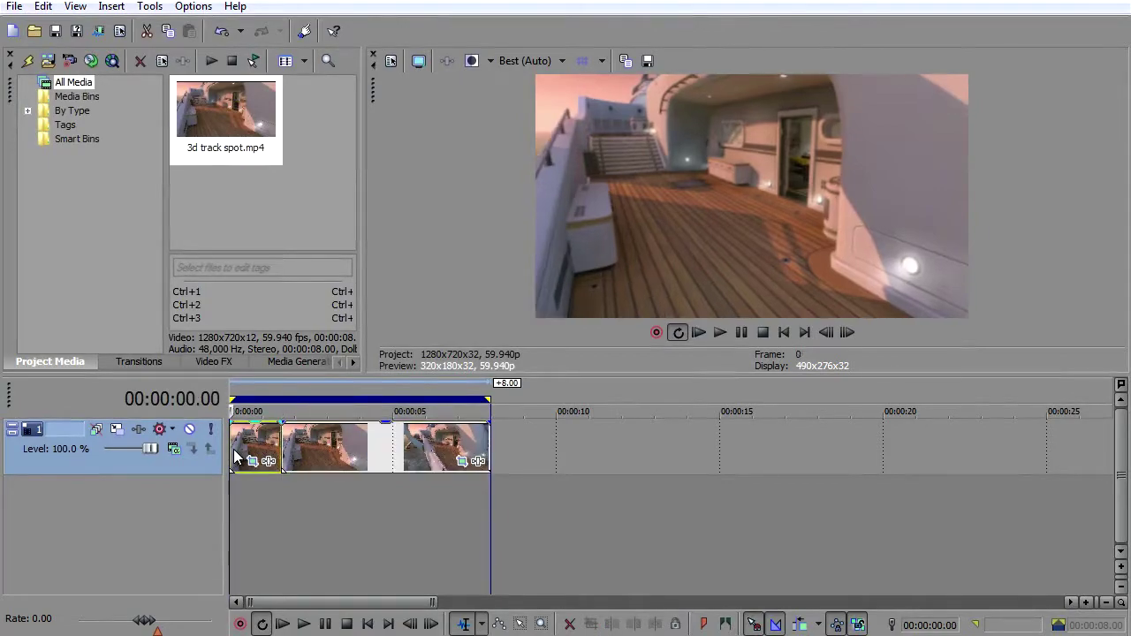
key("Delete")
left_click_drag(341, 464, 269, 463)
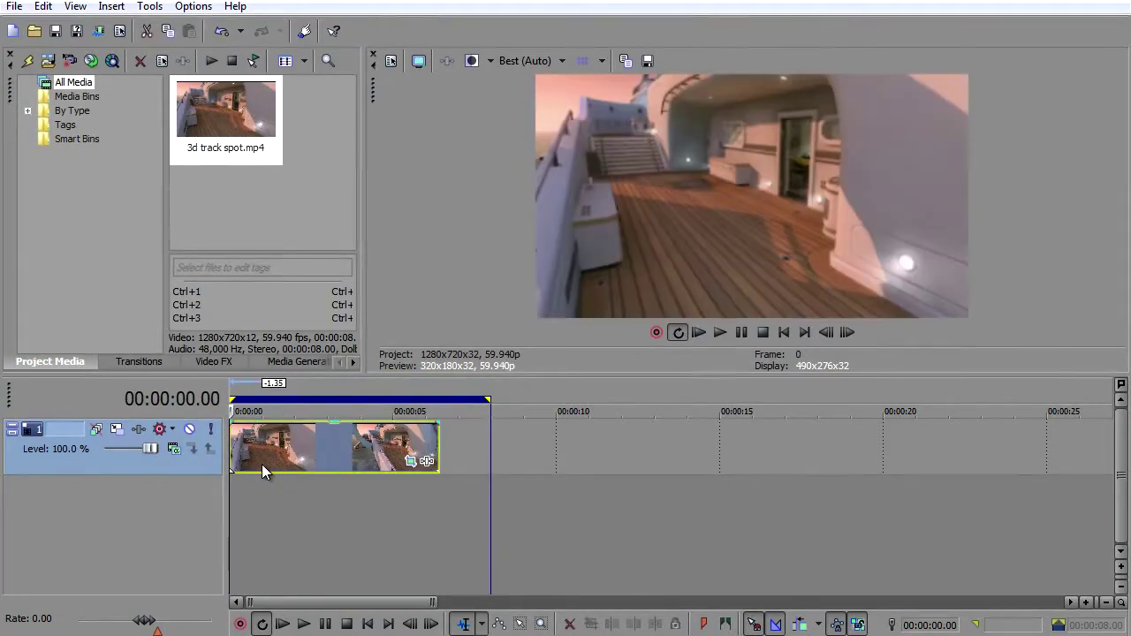
Cut the clip at 4.44 seconds, delete the tail, and loop the trimmed clip.
key("space")
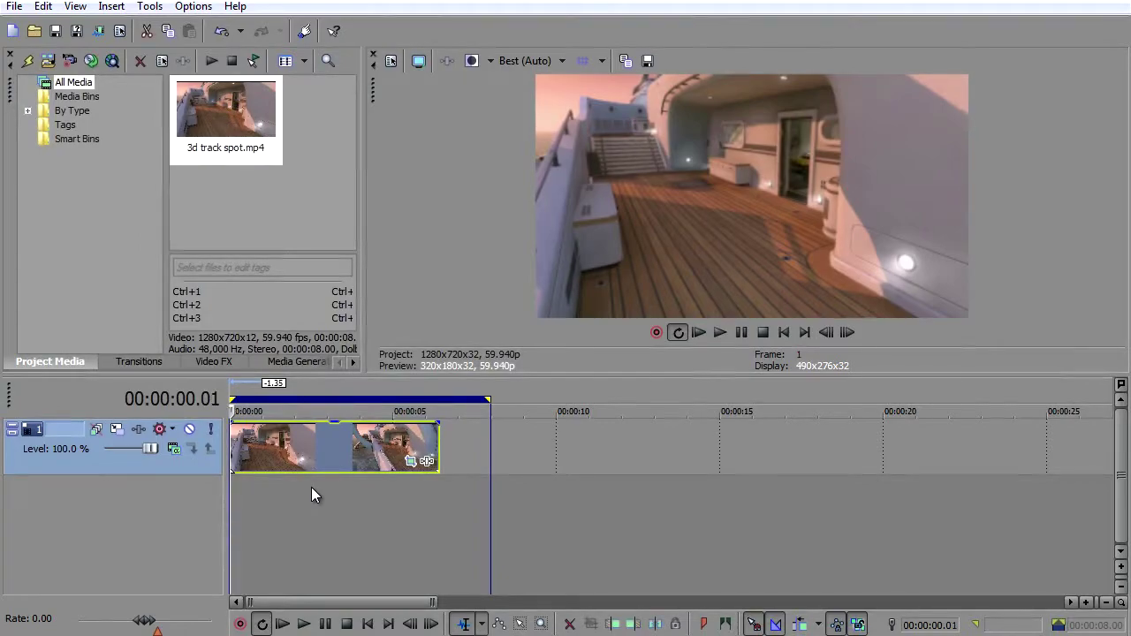
left_click(367, 435)
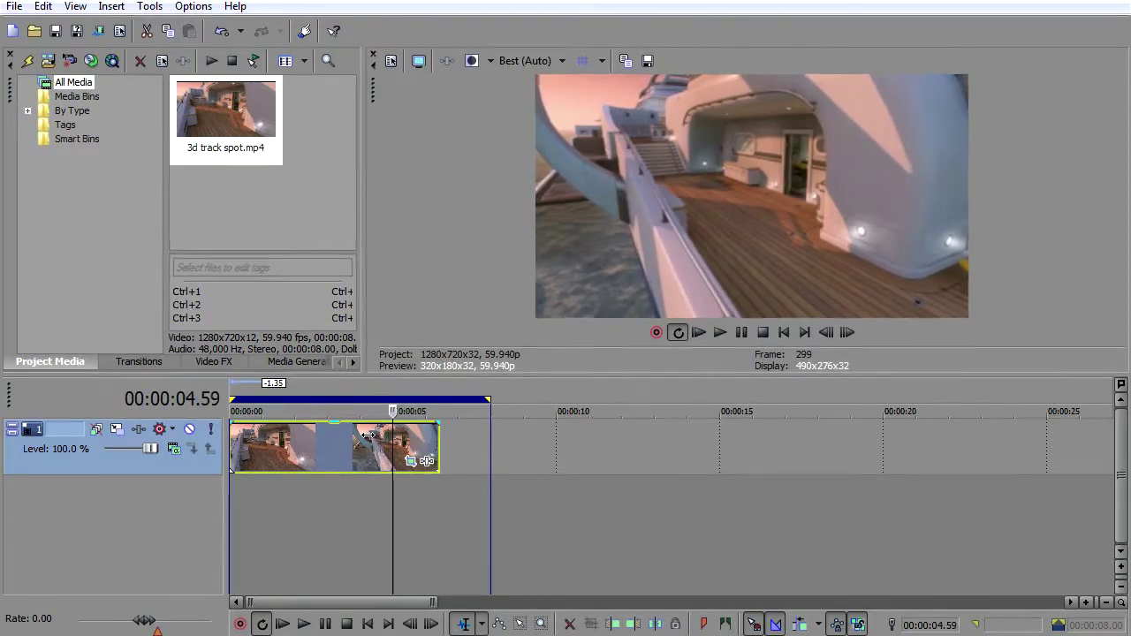
left_click(346, 444)
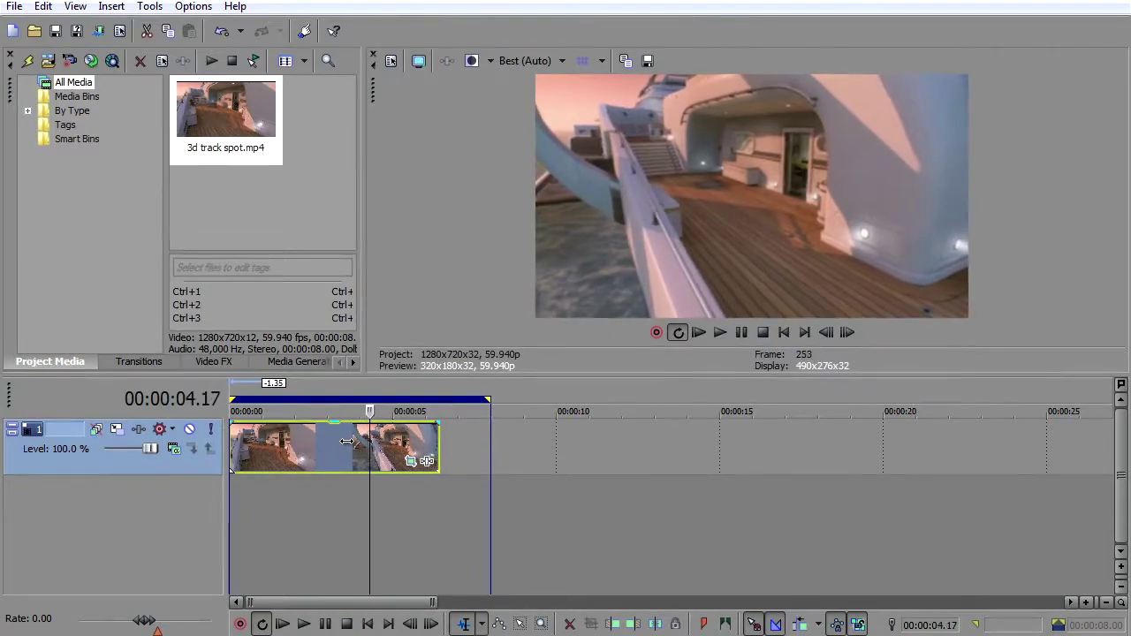
key("s")
key("Delete")
double_click(318, 530)
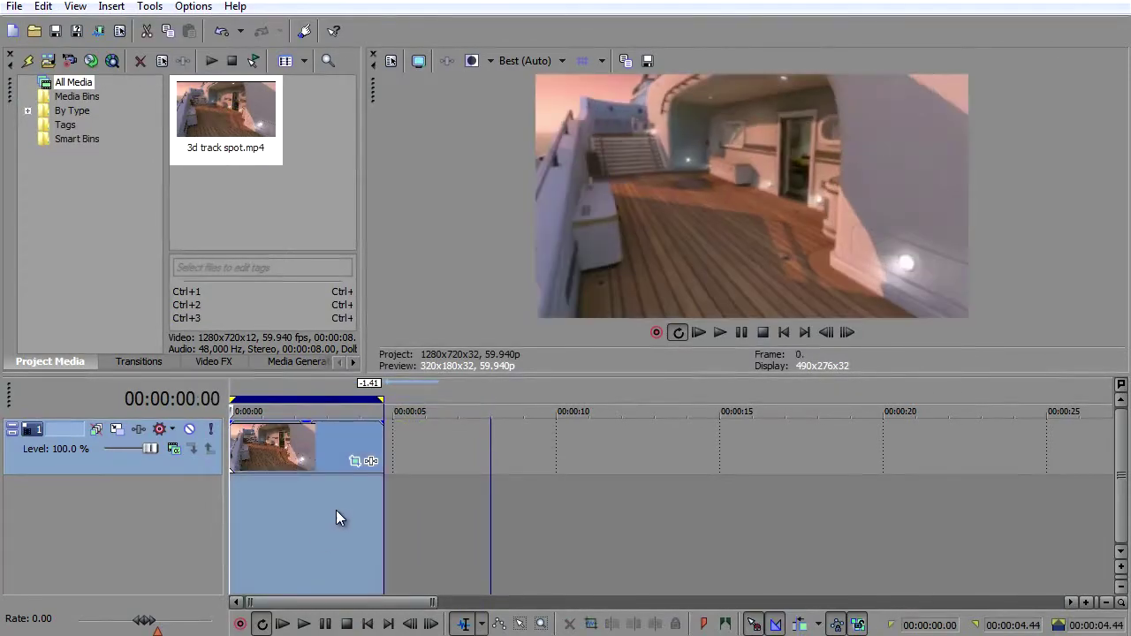
left_click(545, 62)
mouse_move(527, 144)
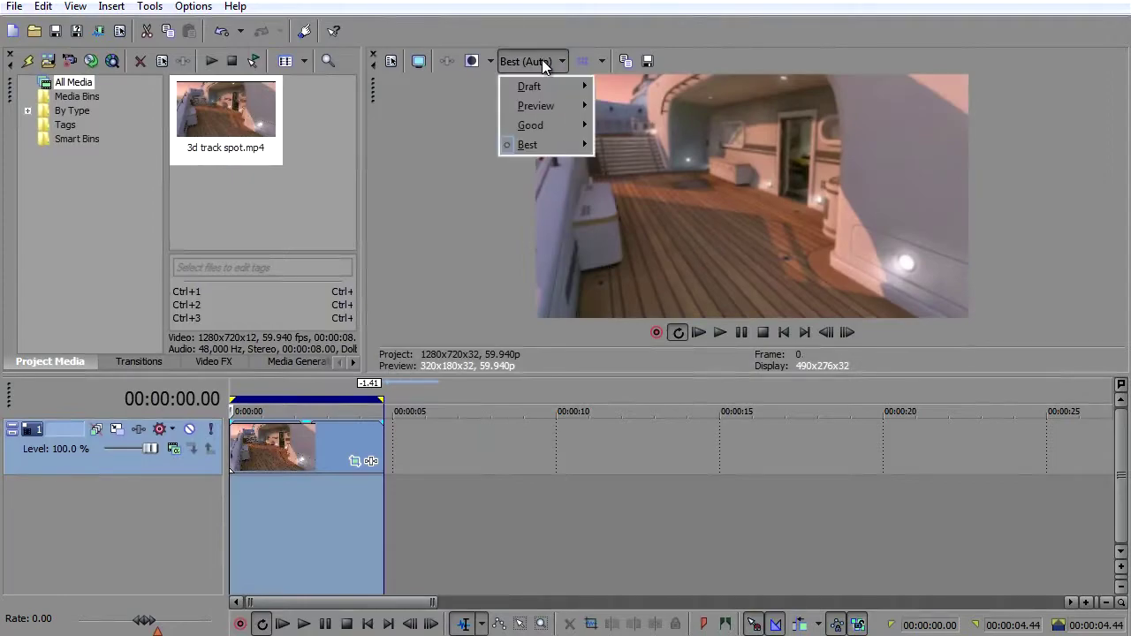
Set preview quality to Best (Full) and bring up the Render As dialog.
left_click(617, 166)
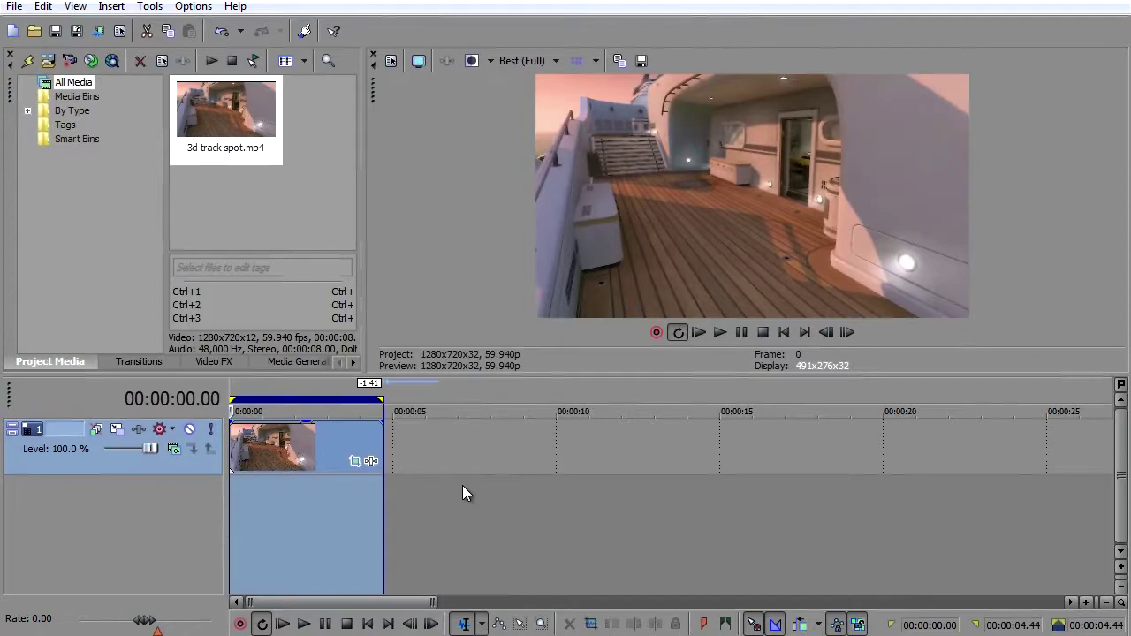
scroll(462, 485, "up", 2)
scroll(462, 485, "up", 1)
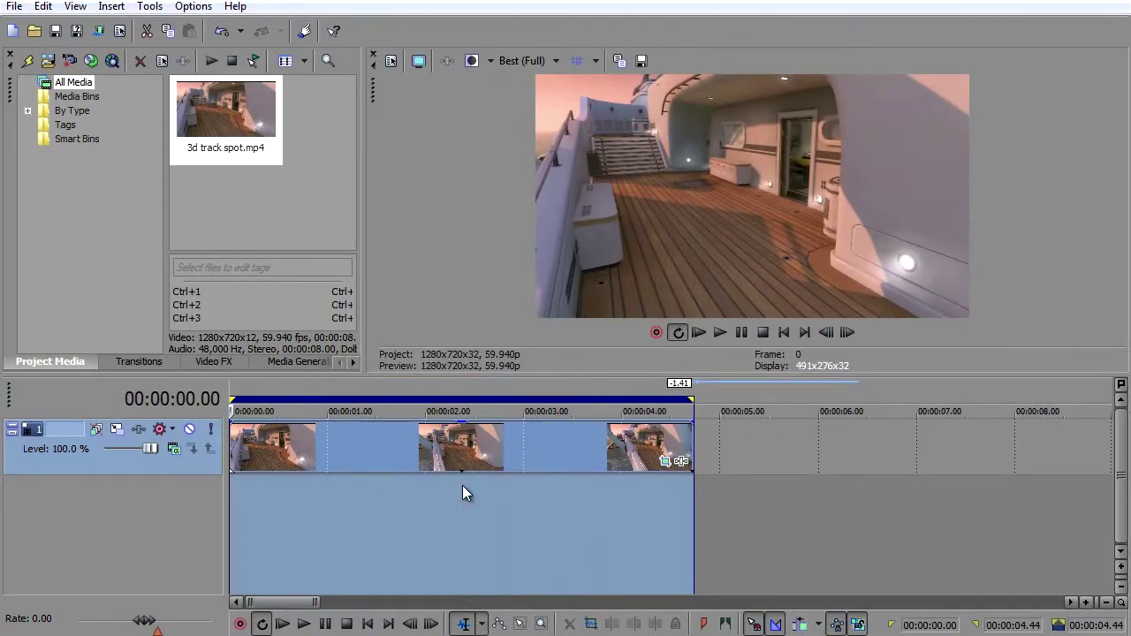
left_click(100, 33)
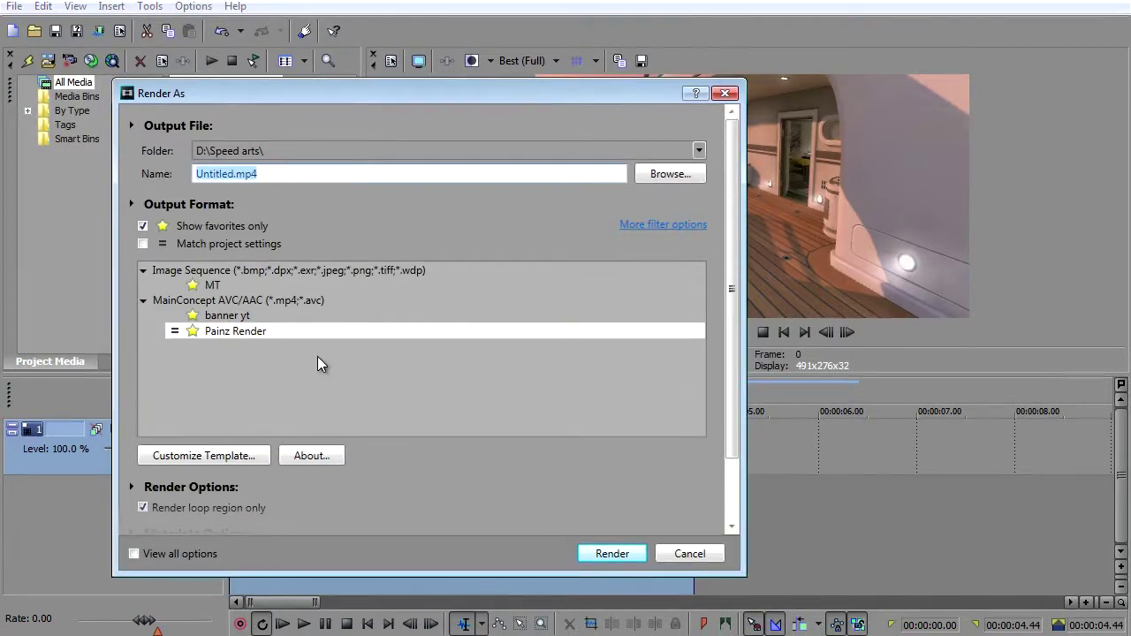
Select the MT JPEG image-sequence template at project-settings quality, showing favourites only.
left_click(215, 286)
left_click(142, 226)
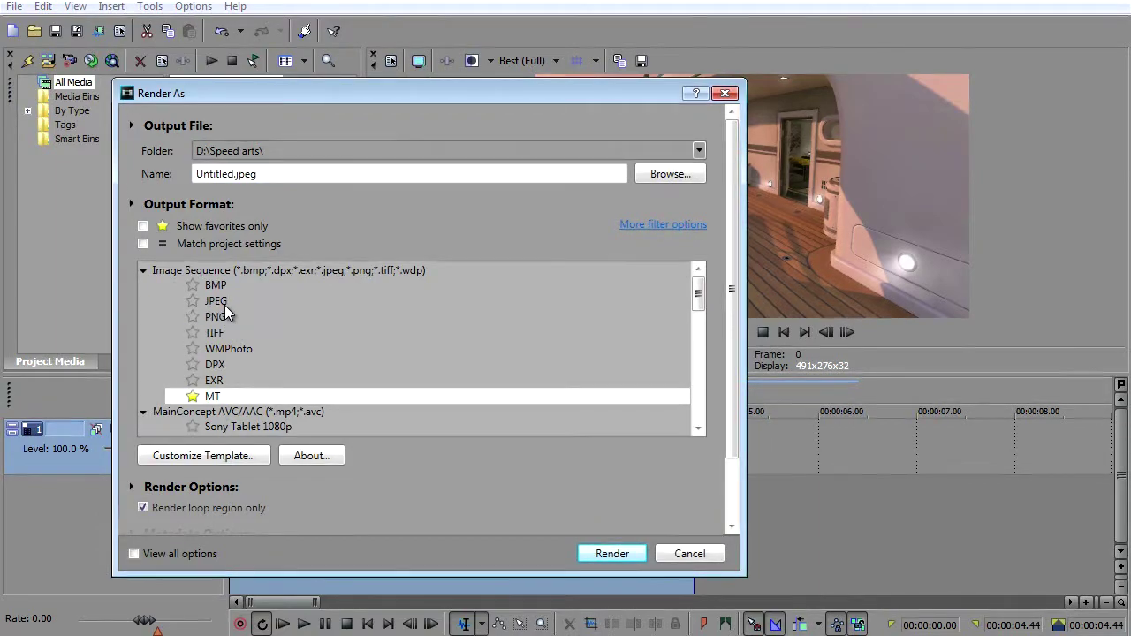
left_click(219, 302)
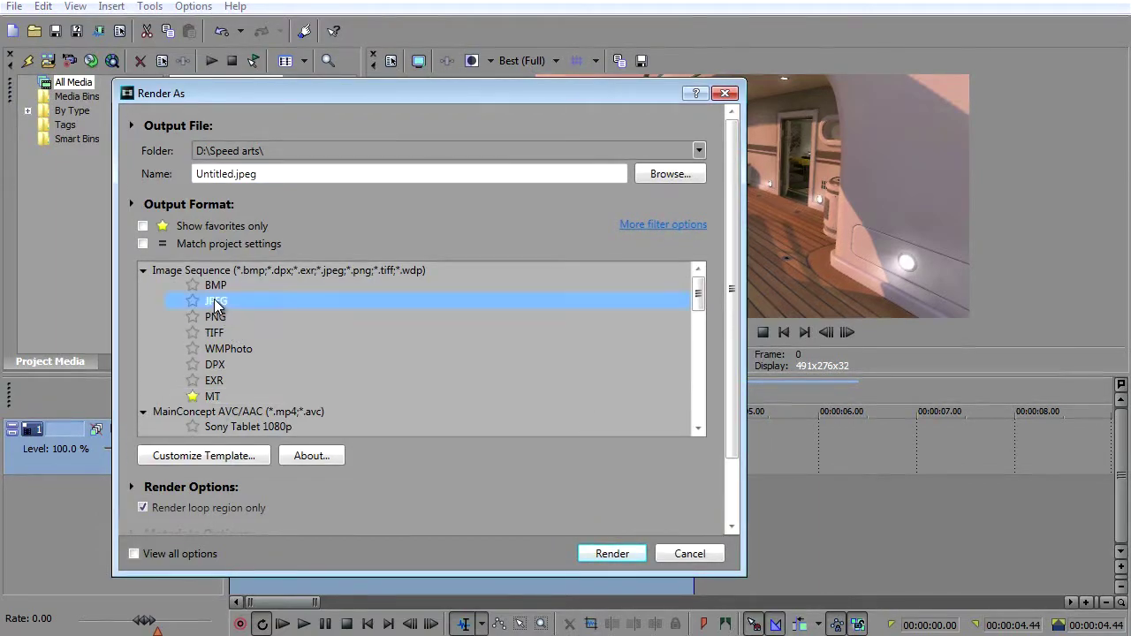
left_click(227, 465)
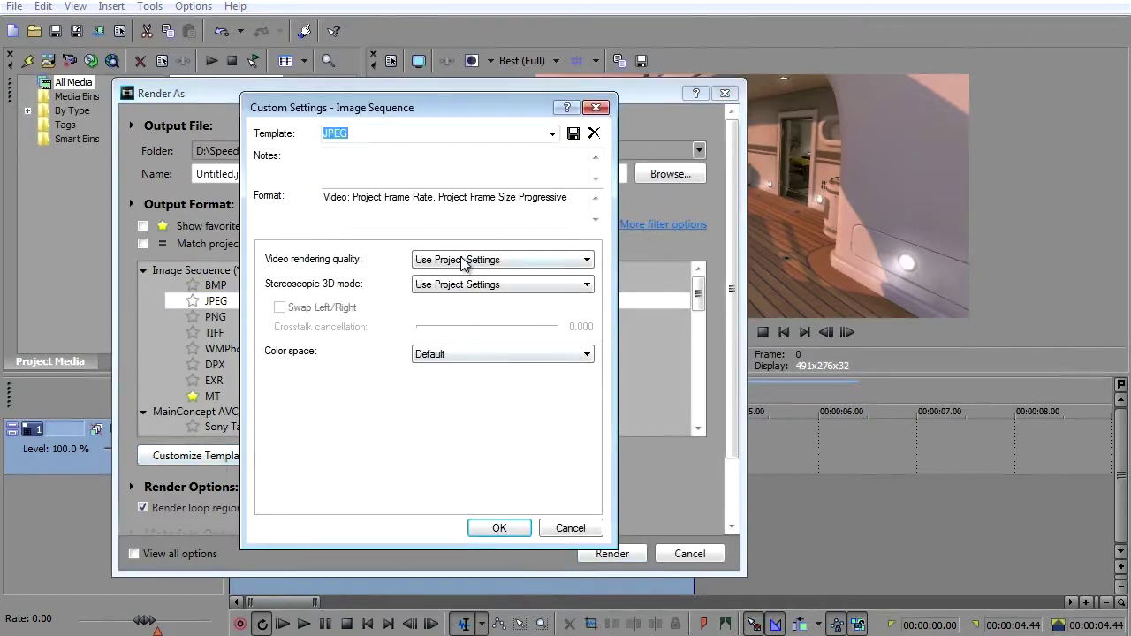
left_click(463, 262)
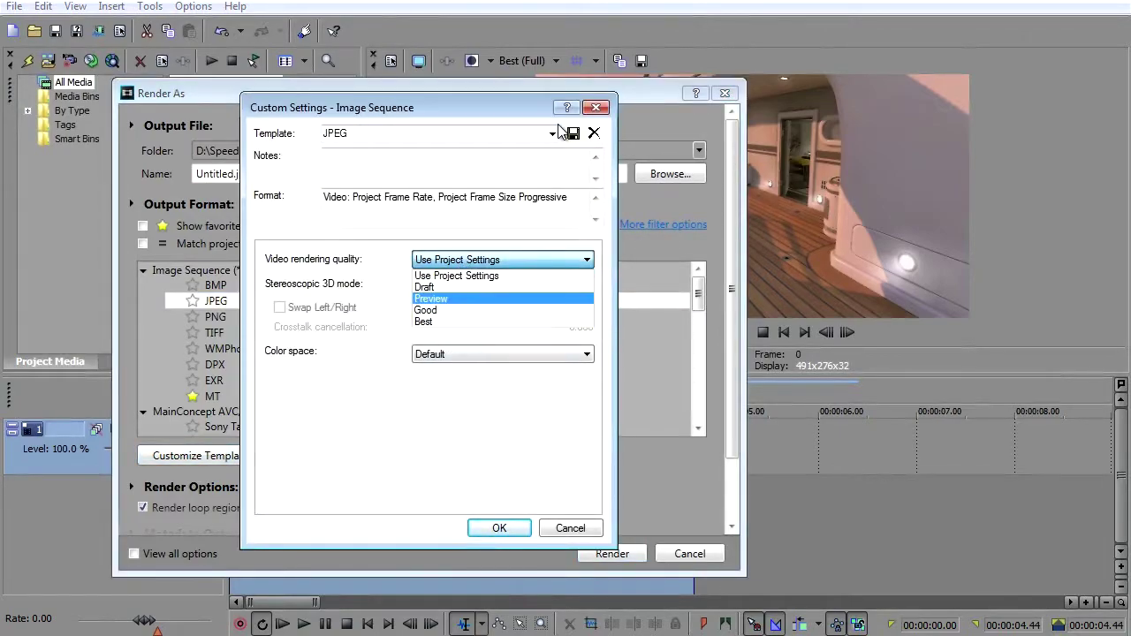
left_click(596, 107)
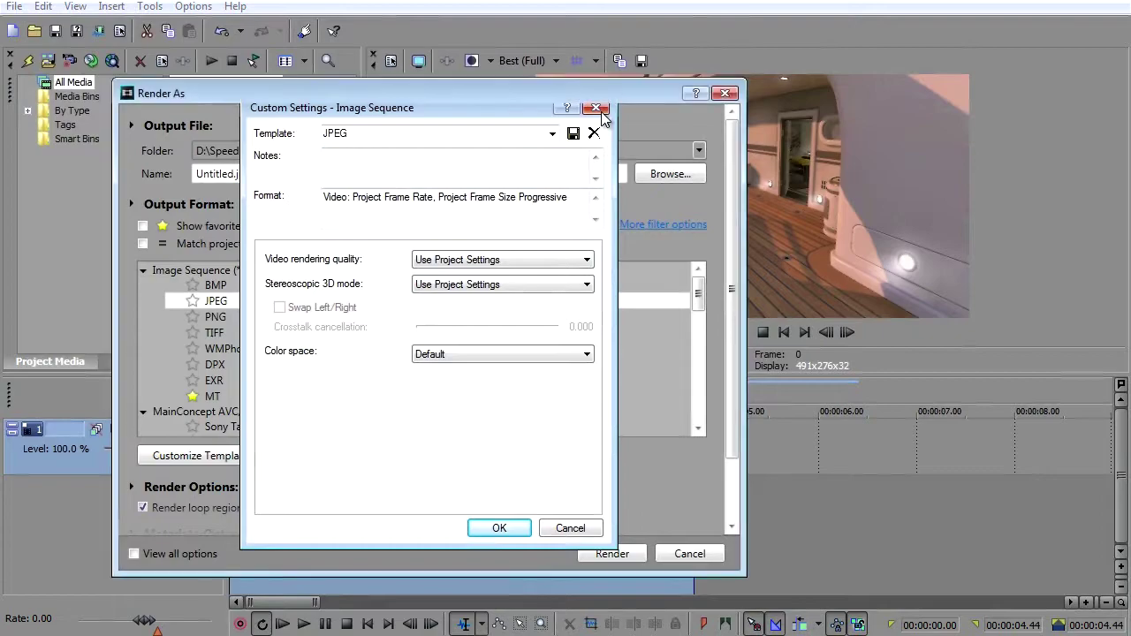
left_click(595, 107)
left_click(142, 226)
left_click(220, 286)
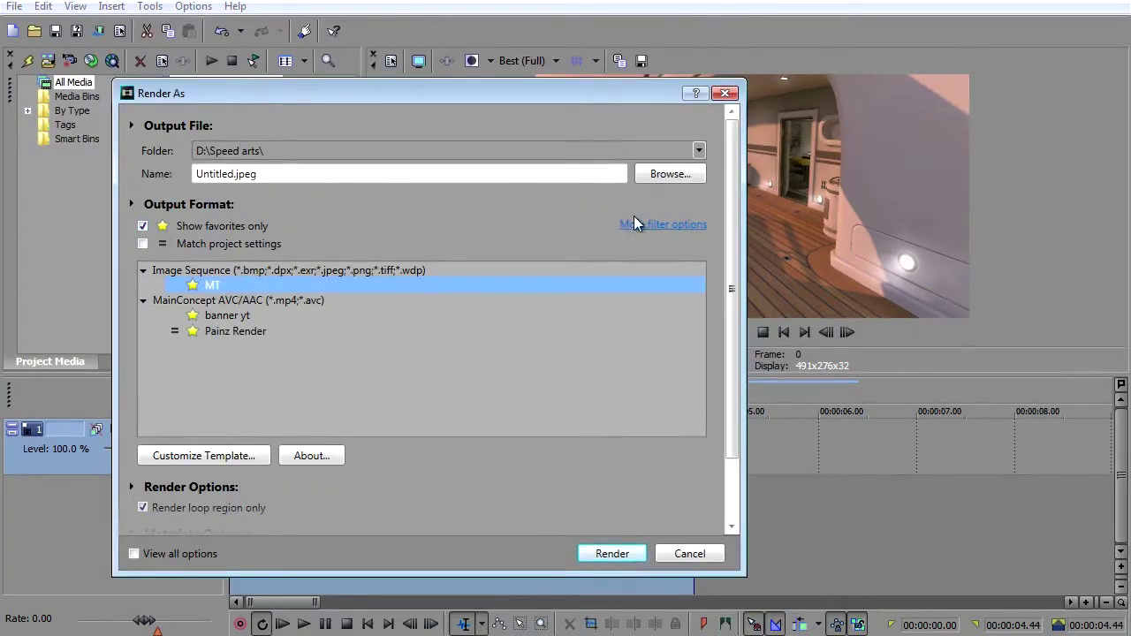
Save the image-sequence output into a new D:\MT folder and start rendering.
left_click(669, 176)
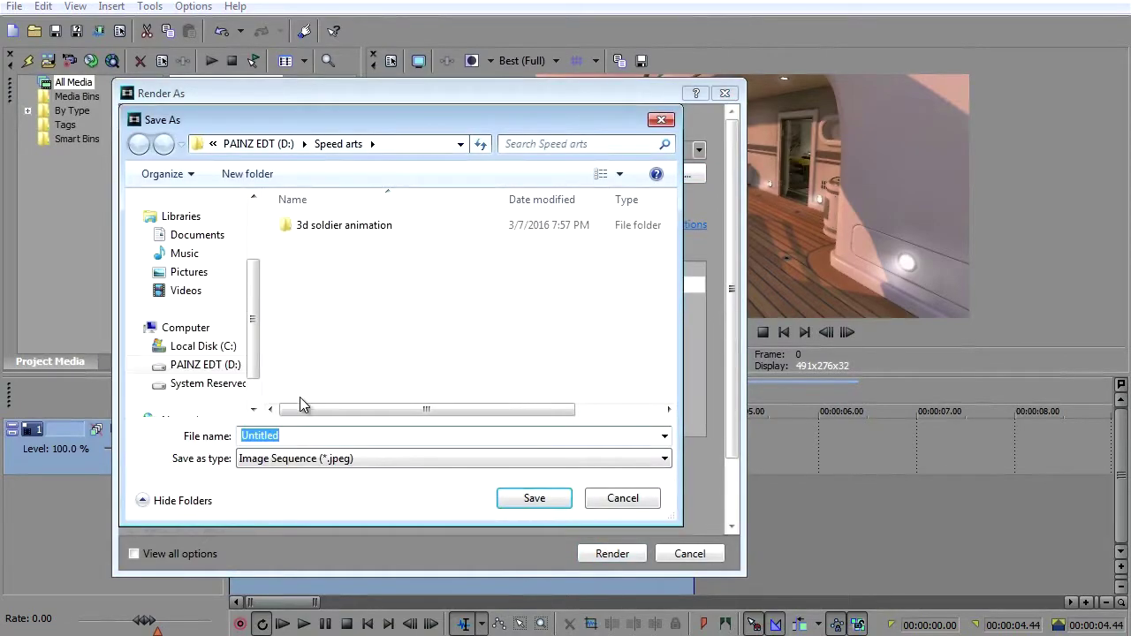
left_click(221, 383)
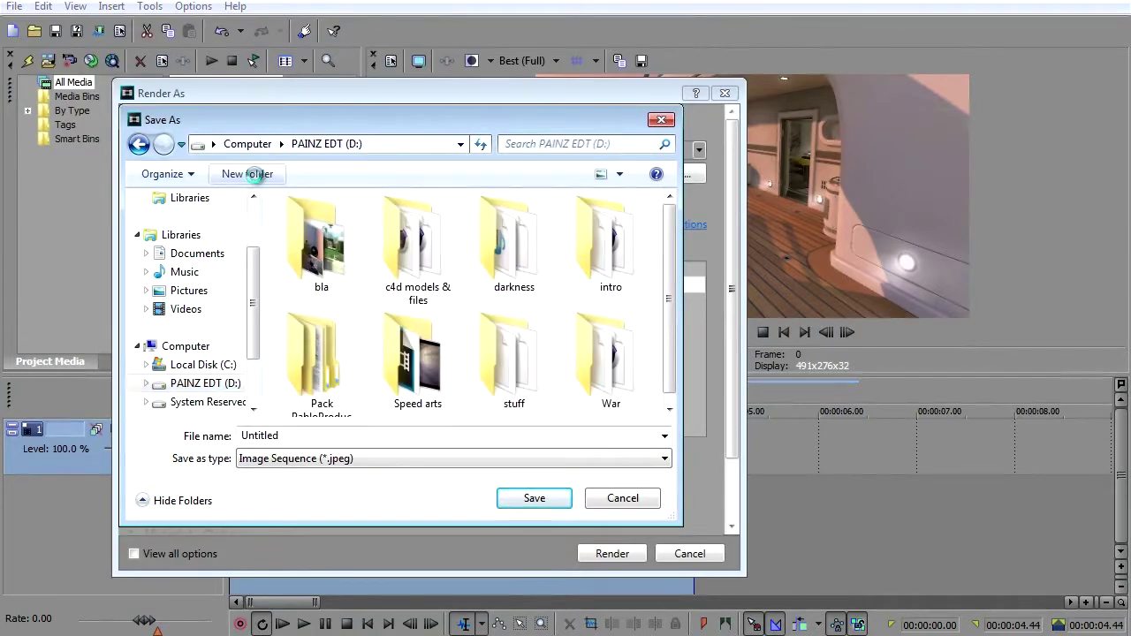
left_click(247, 174)
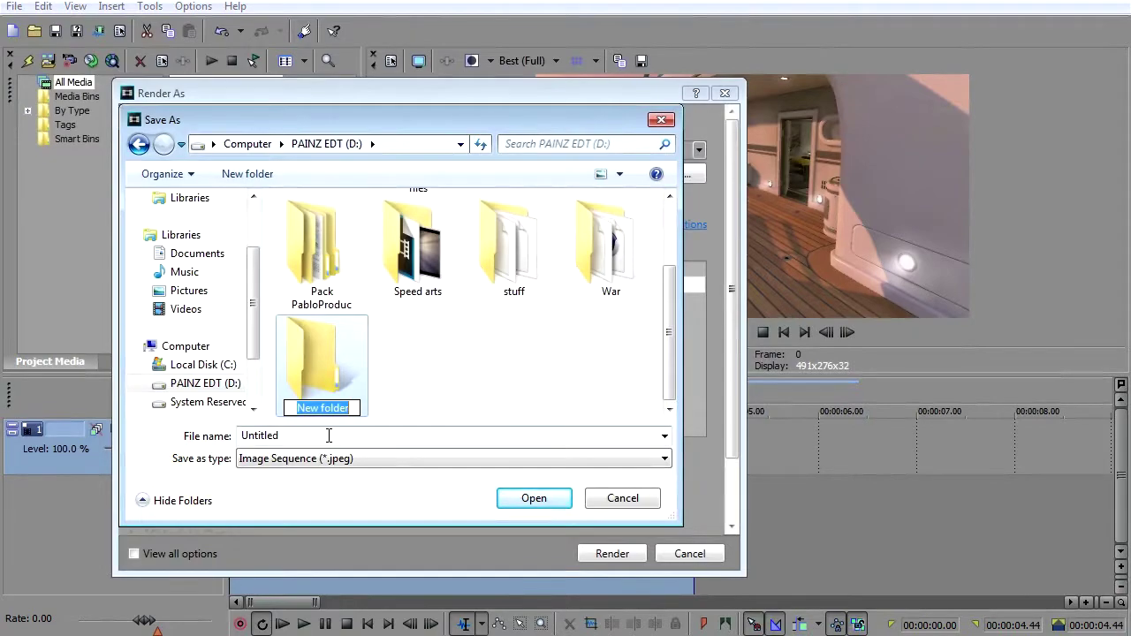
type("MT")
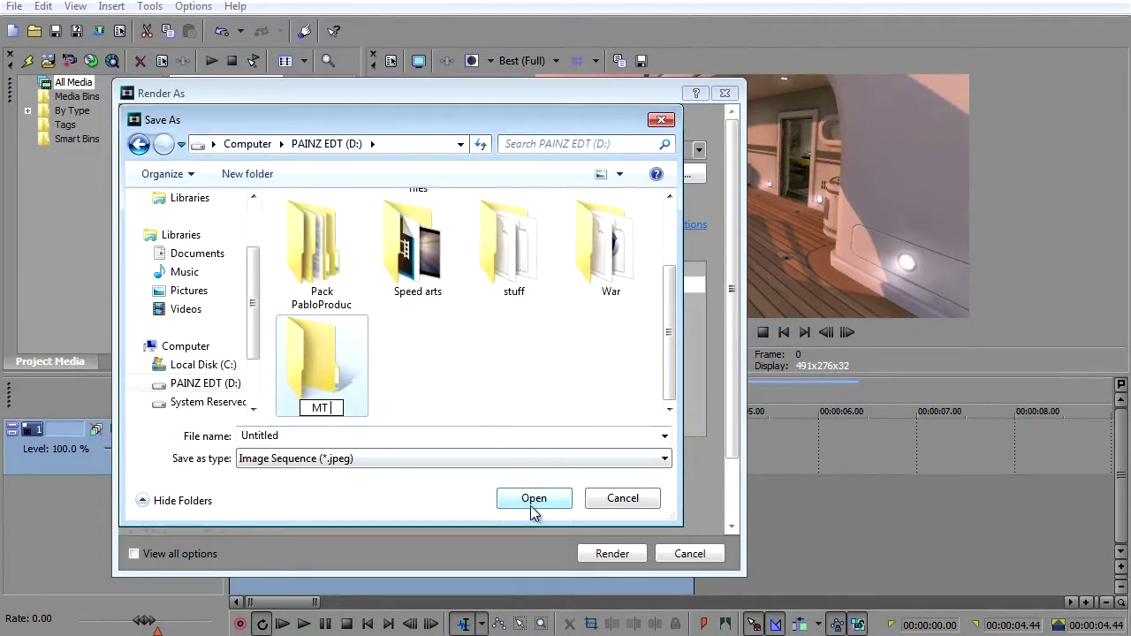
left_click(538, 514)
double_click(342, 363)
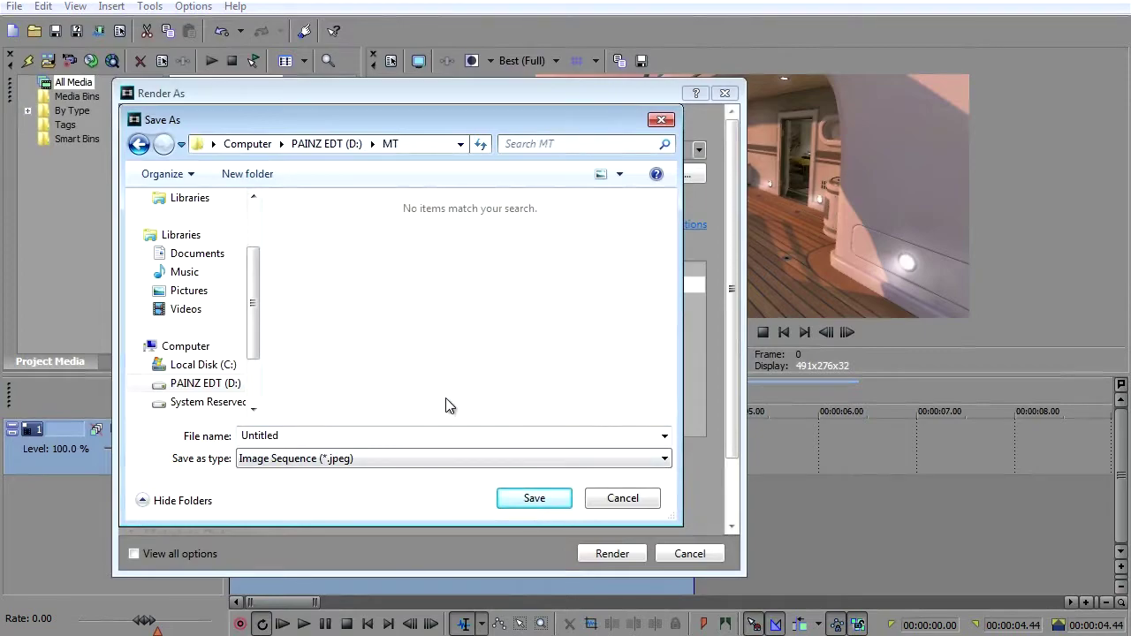
left_click(534, 499)
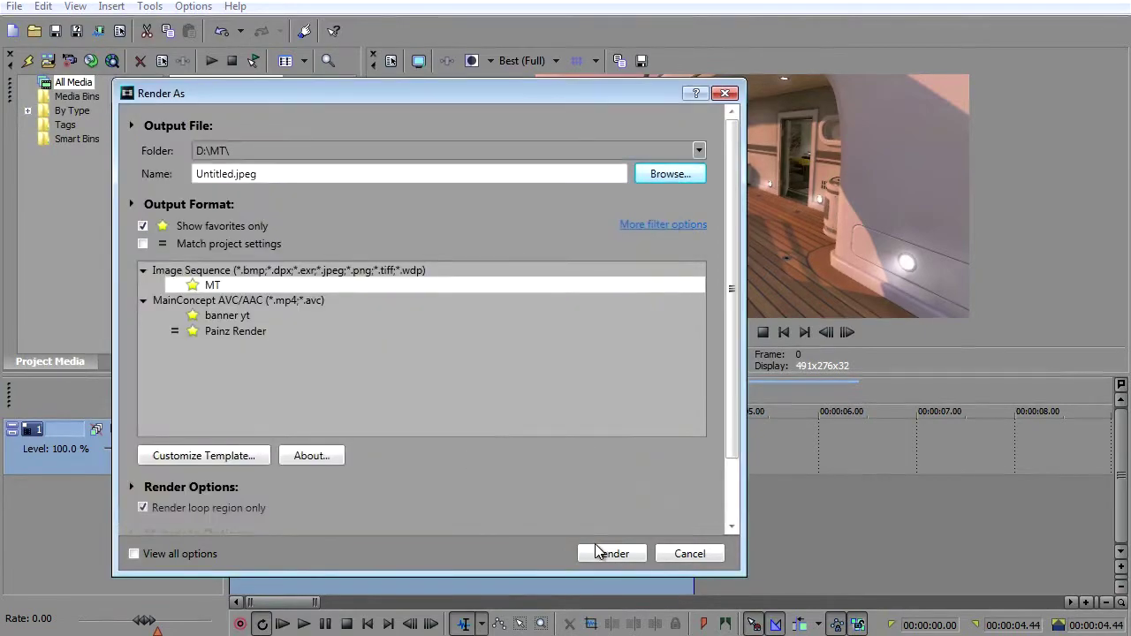
left_click(610, 554)
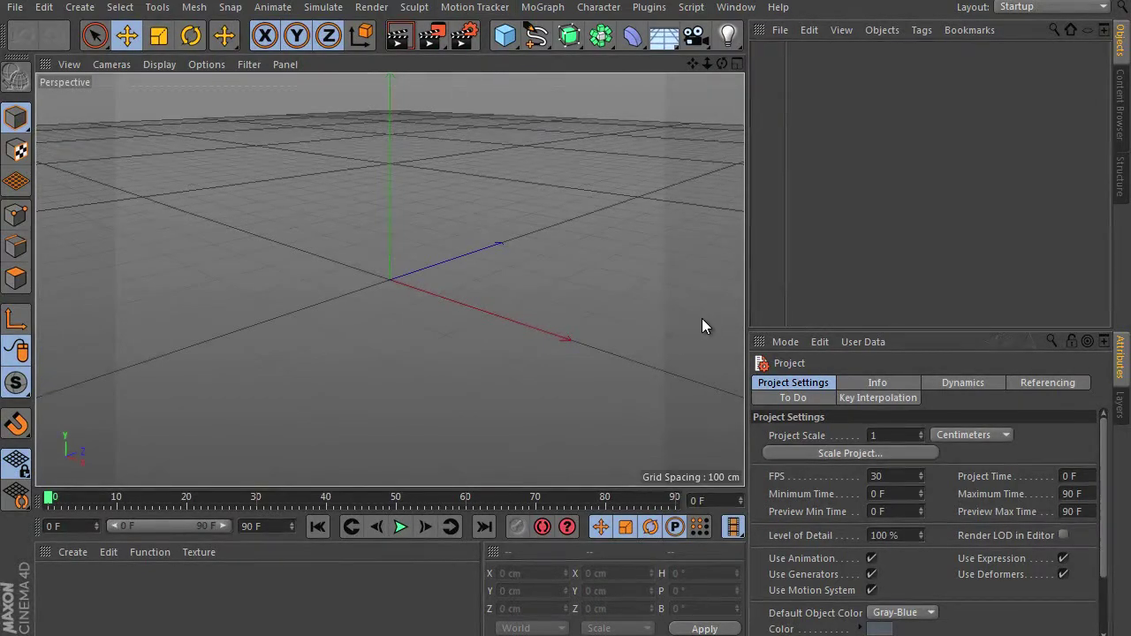
Add a Motion Tracker using D:\MT\Untitled_000000.jpeg as its footage.
left_click(480, 7)
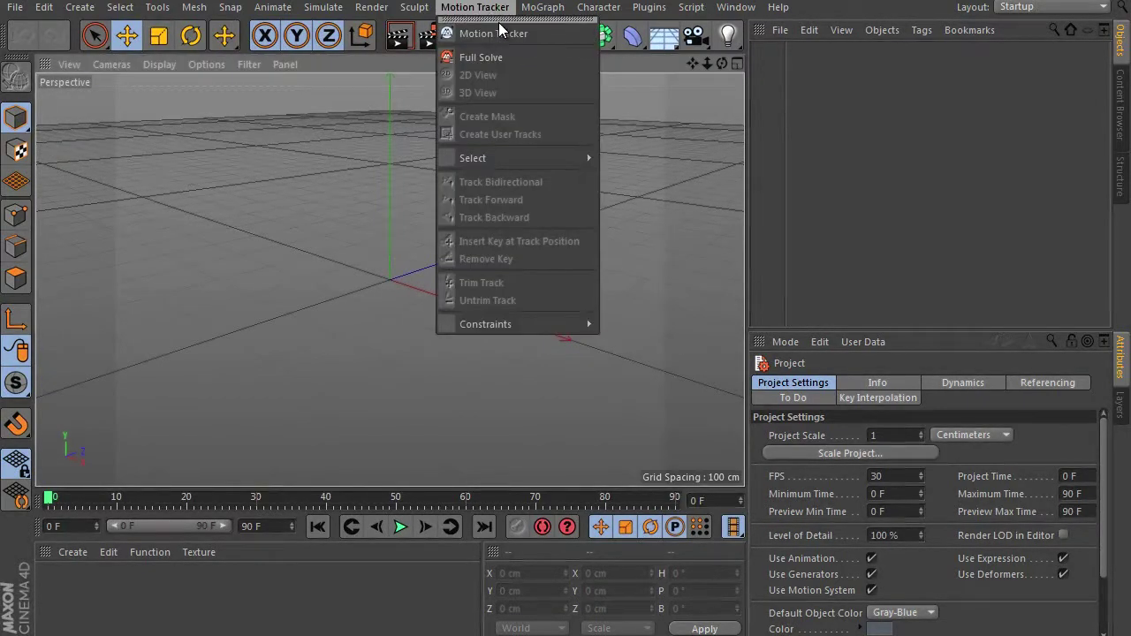
left_click(497, 34)
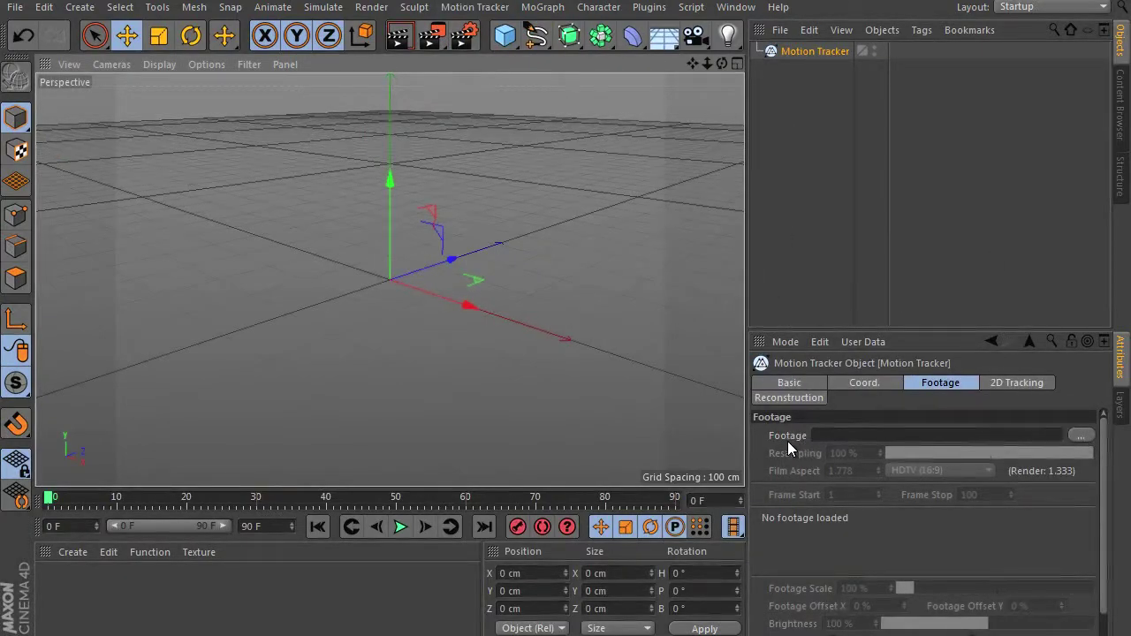
left_click(1083, 437)
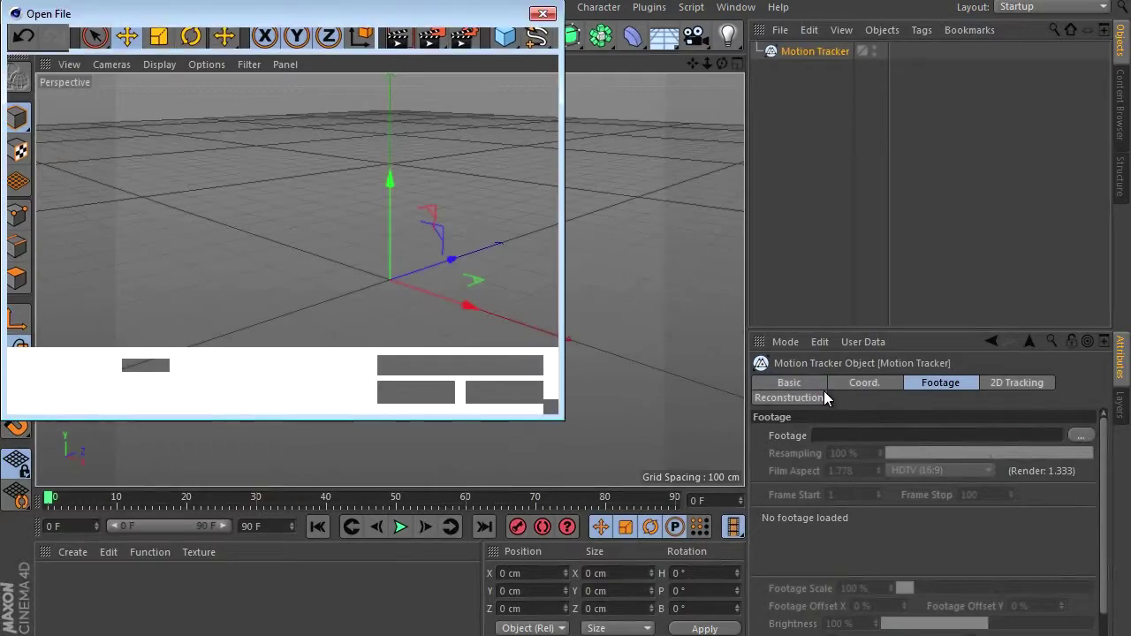
scroll(448, 179, "down", 1)
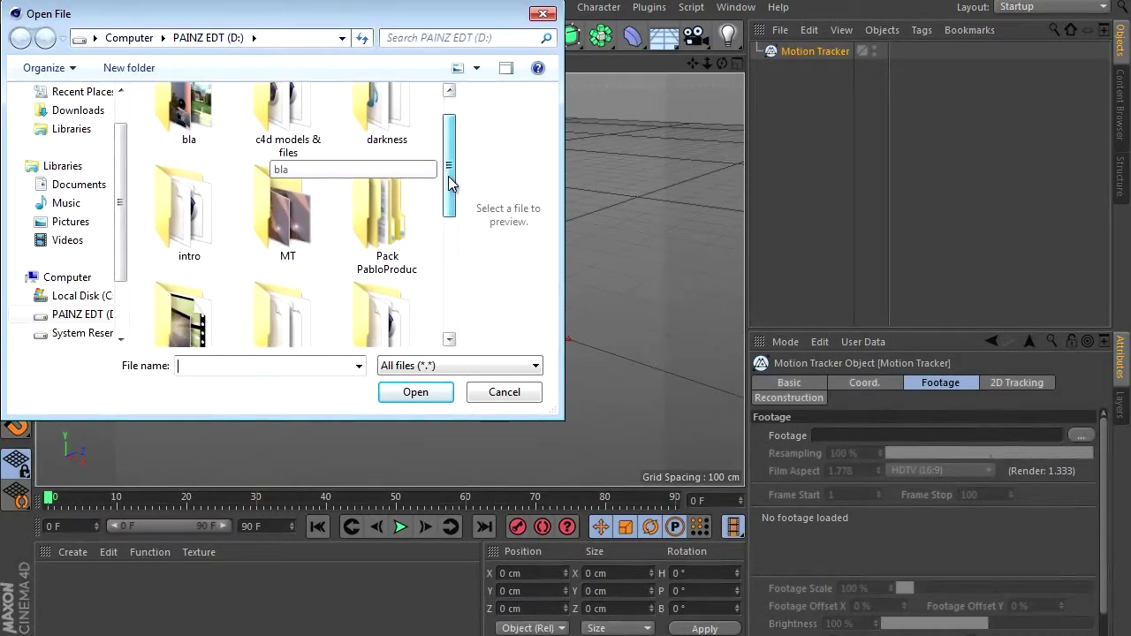
double_click(288, 209)
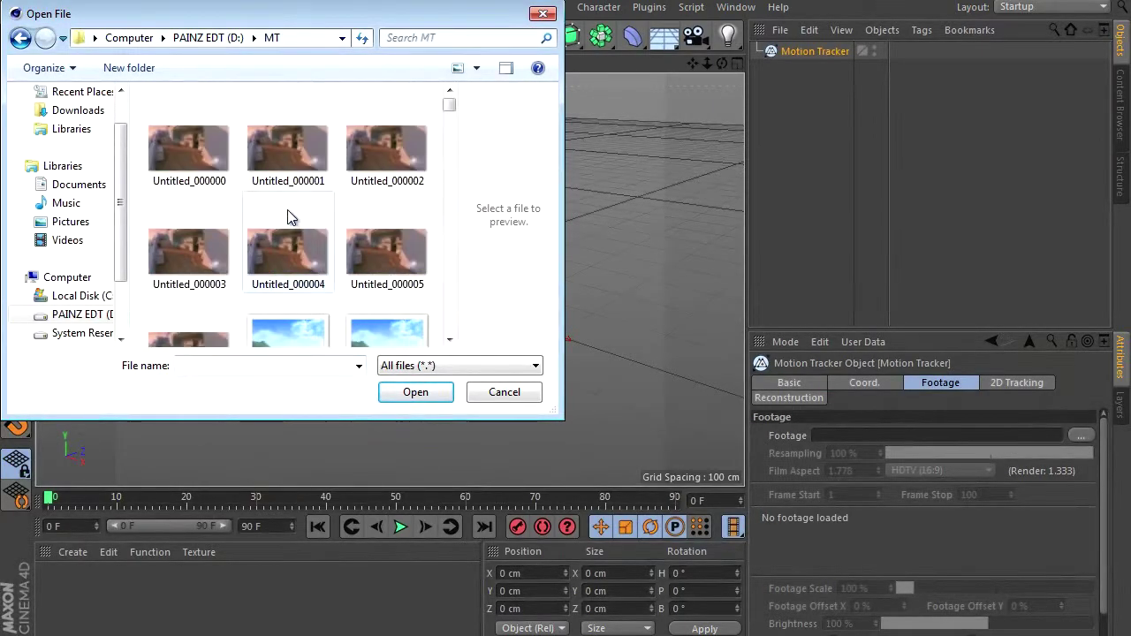
mouse_move(448, 109)
left_mouse_down()
mouse_move(454, 240)
mouse_move(455, 107)
left_mouse_up()
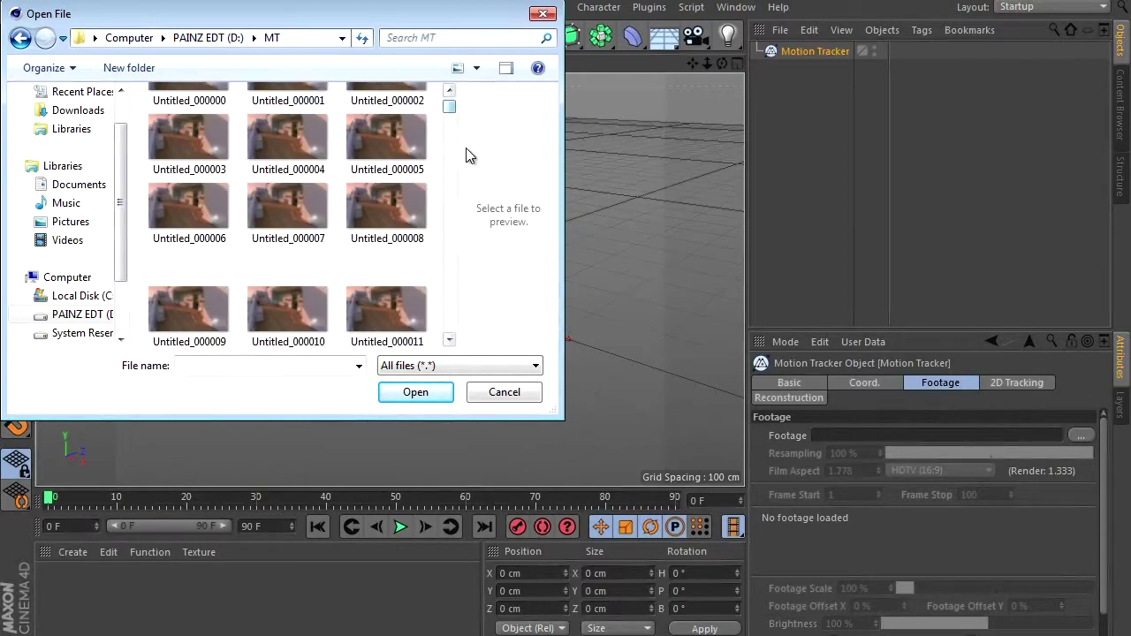
left_click(449, 89)
double_click(207, 139)
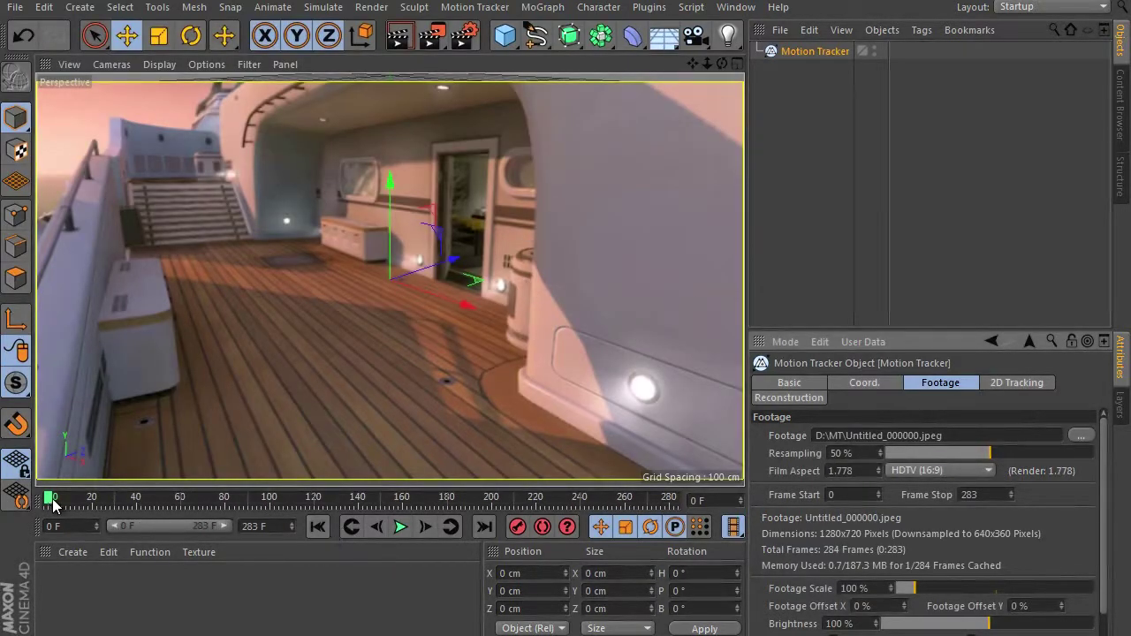
Scrub the footage and create a Background object showing it.
left_click_drag(53, 501, 4, 511)
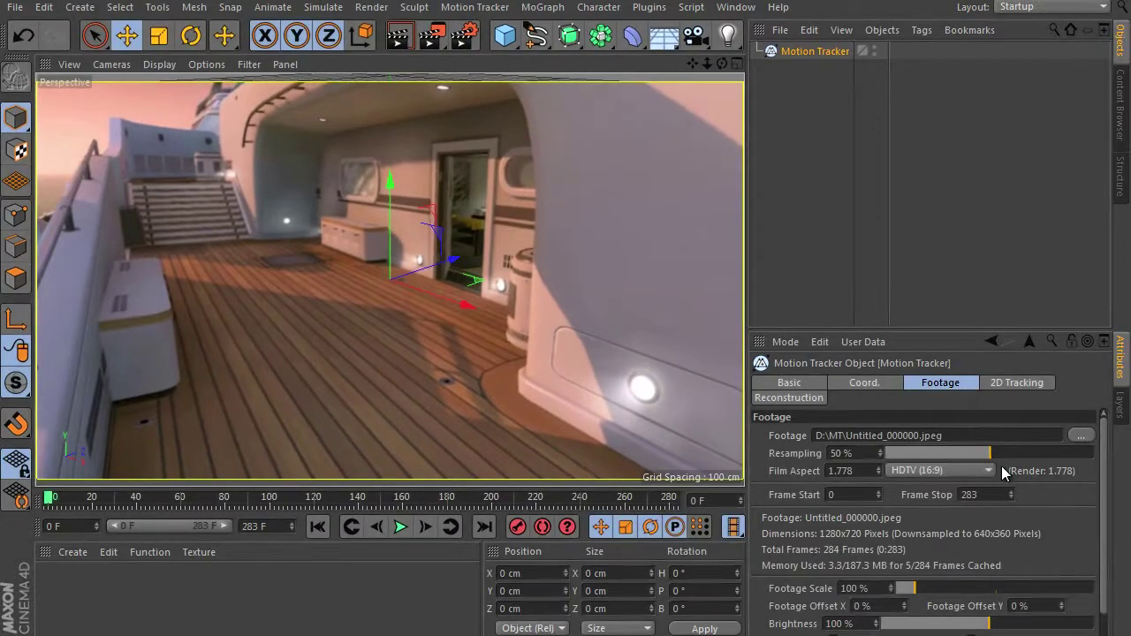
left_click_drag(1104, 478, 1105, 568)
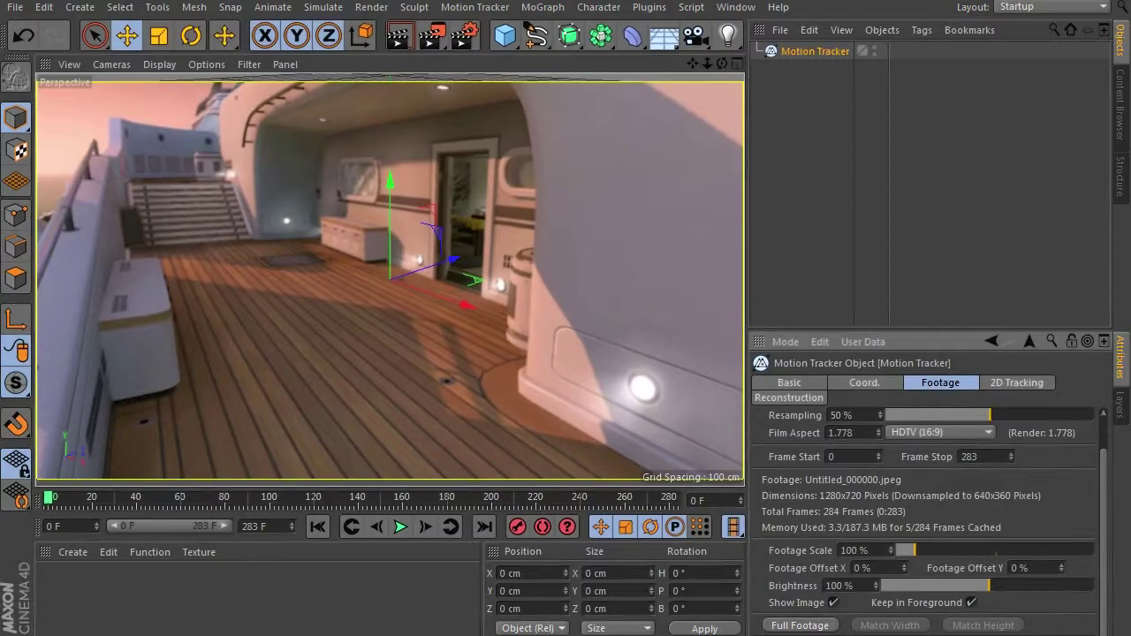
left_click(800, 624)
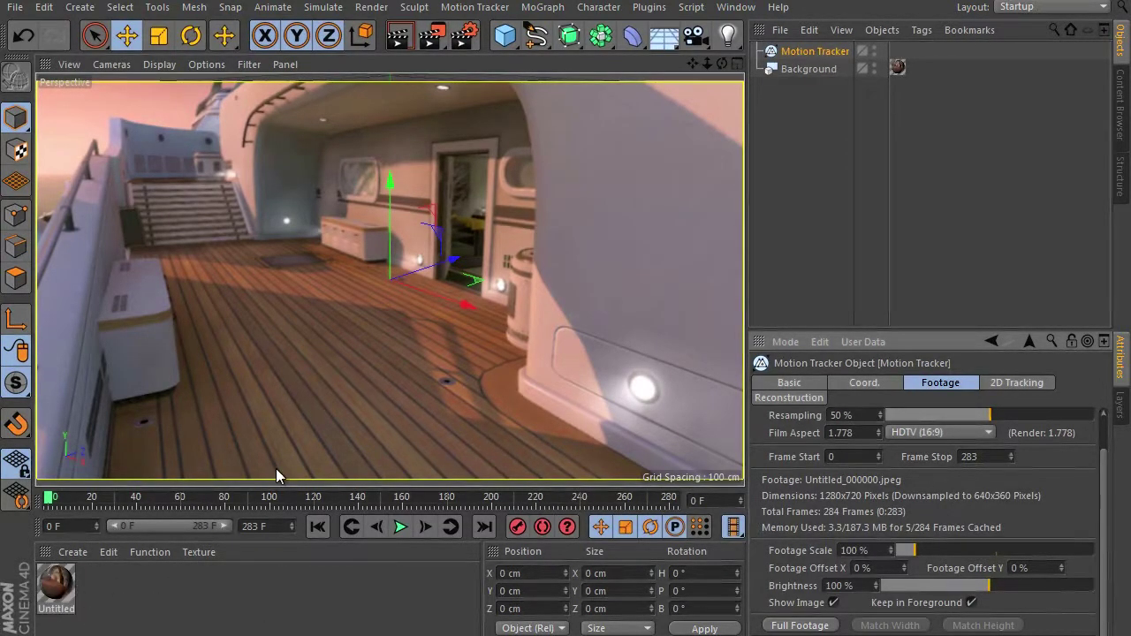
left_click(1021, 382)
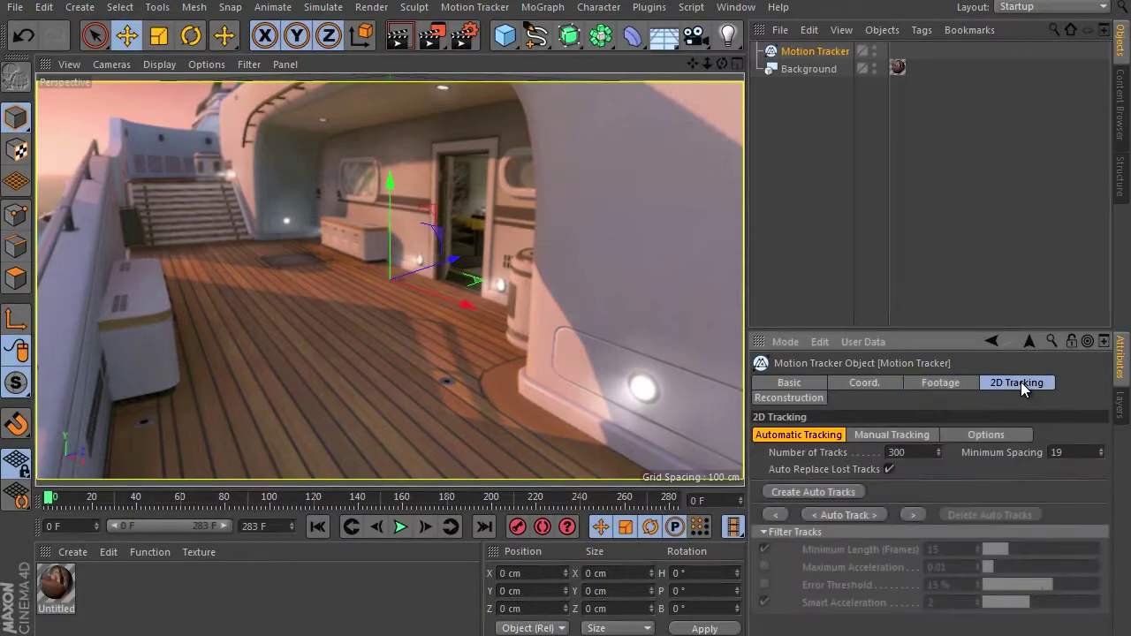
Auto-track 300 features across the deck footage and scrub to check the tracks.
left_click(839, 515)
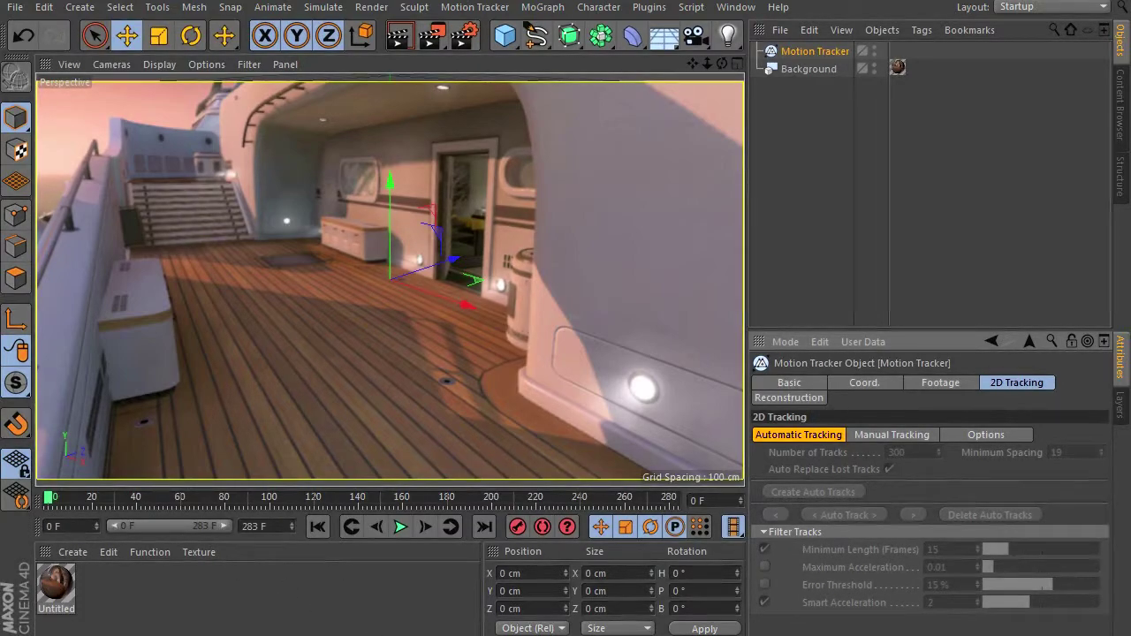
left_click(814, 437)
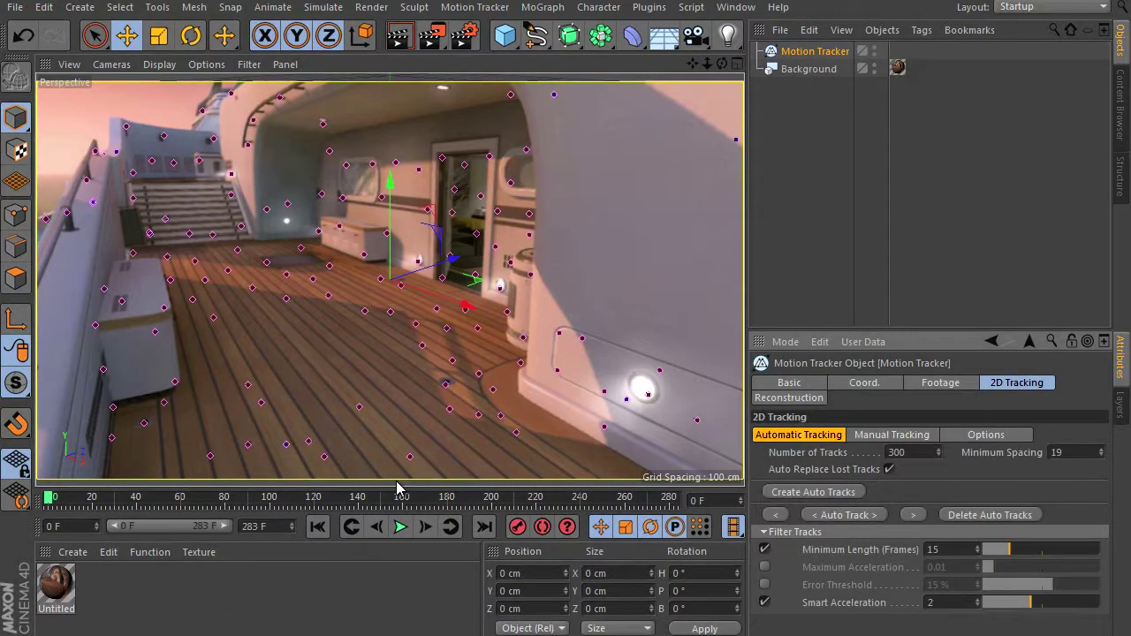
mouse_move(50, 504)
left_mouse_down()
mouse_move(85, 504)
mouse_move(36, 510)
left_mouse_up()
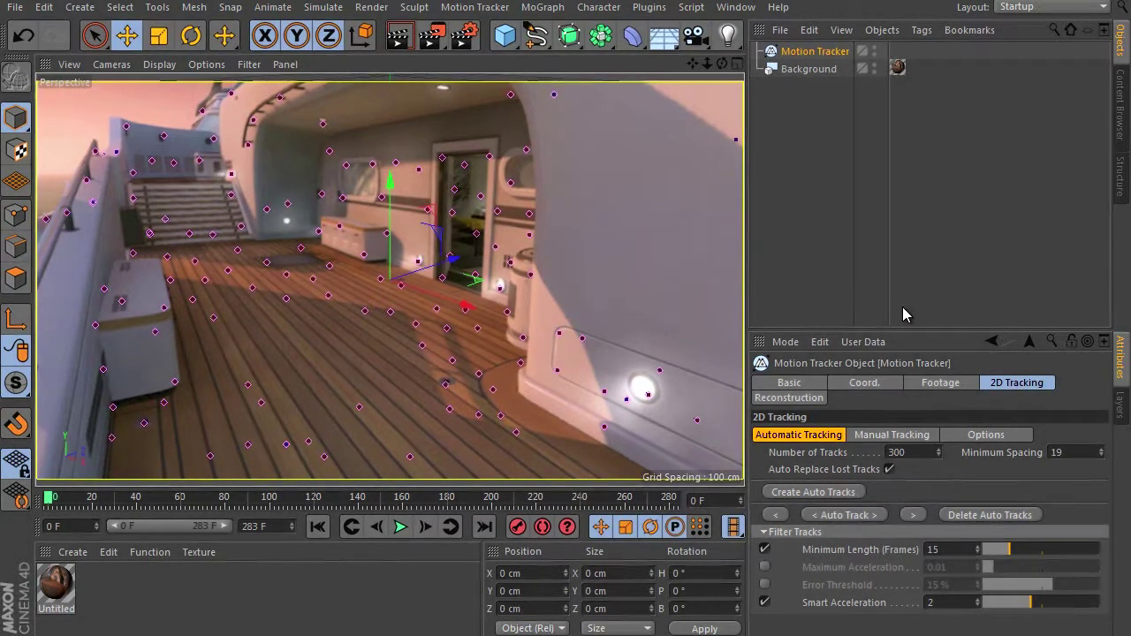
left_click(792, 406)
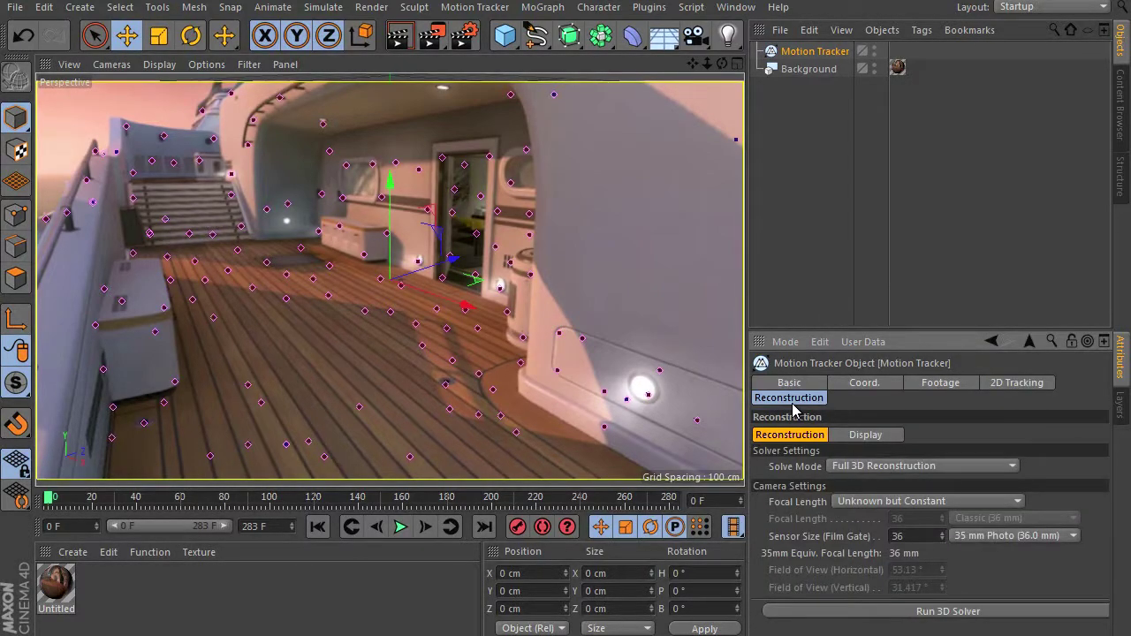
Run the 3D solver and view the deck through the resulting Solved Camera.
left_click(964, 612)
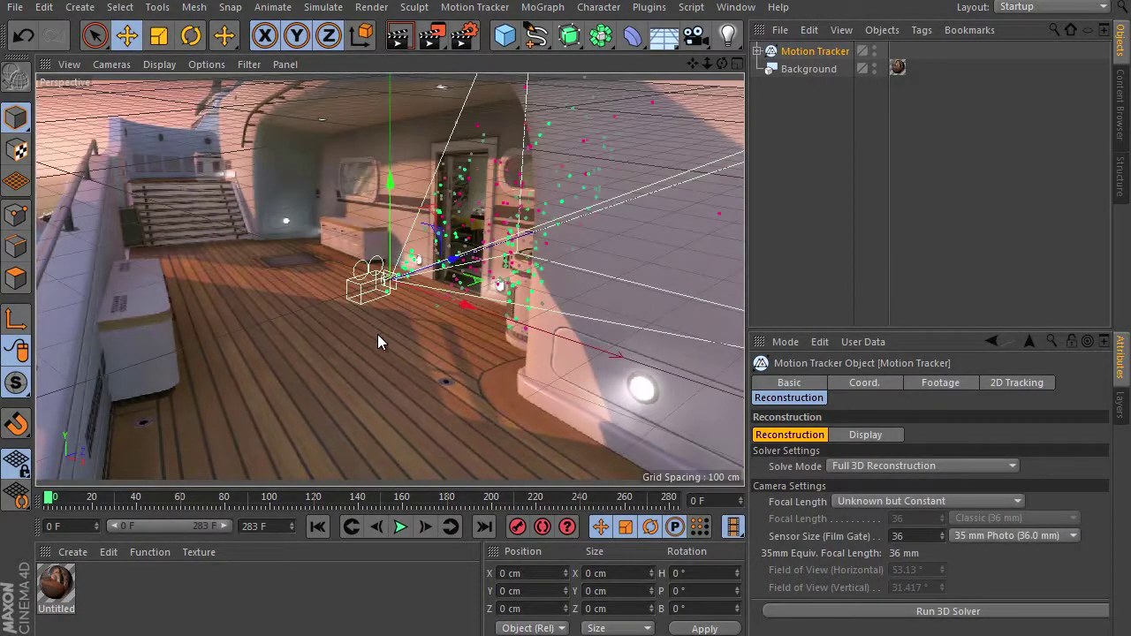
left_click(757, 51)
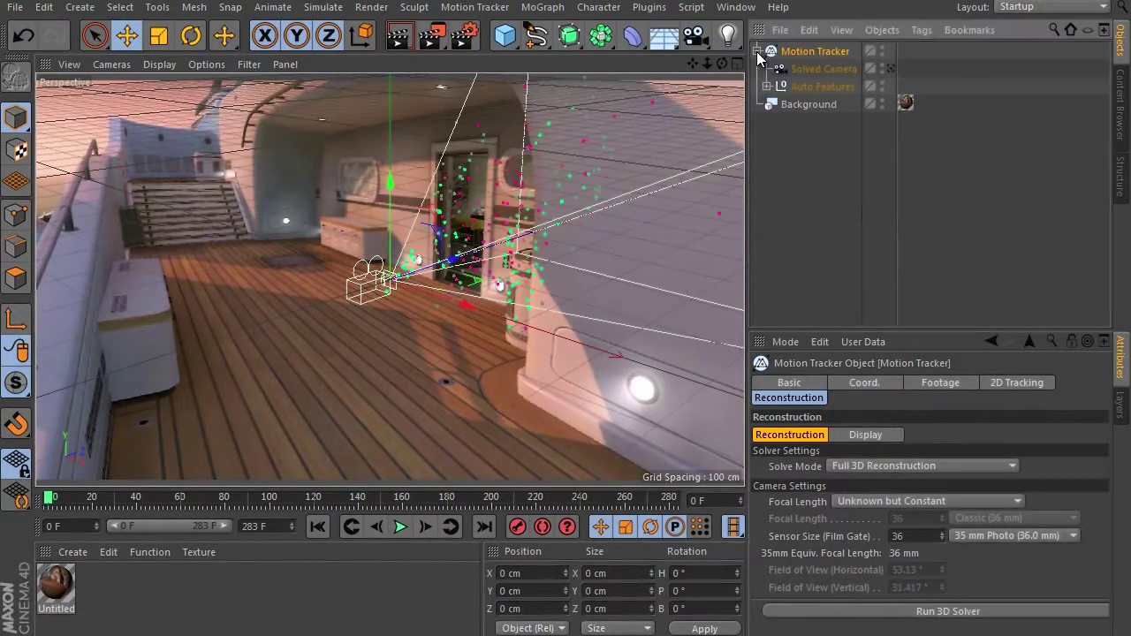
left_click(890, 68)
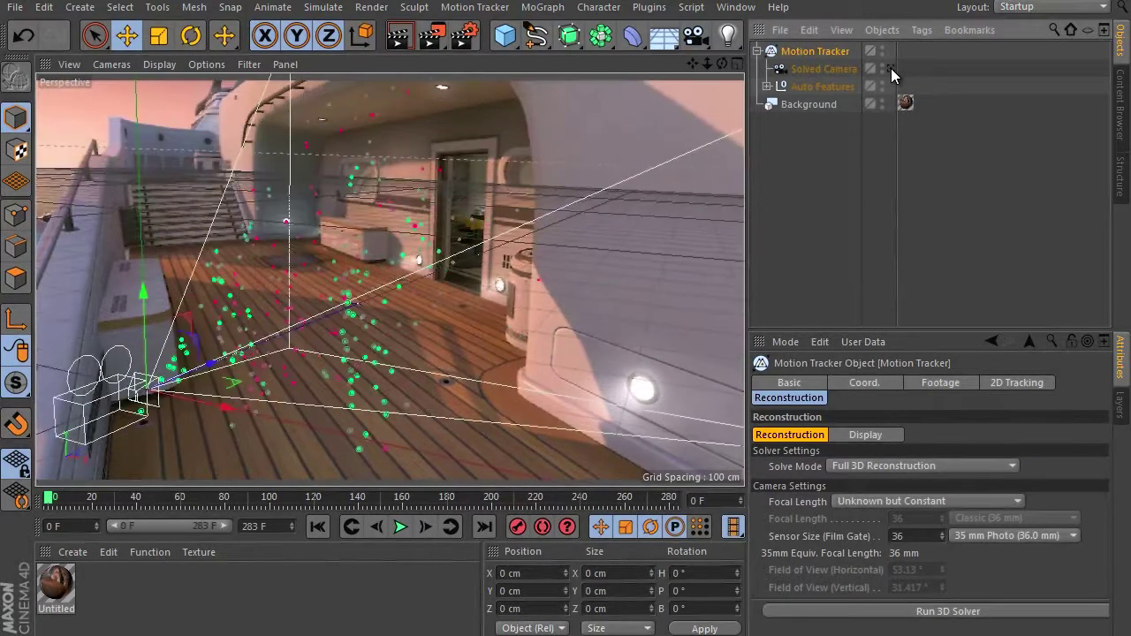
Review the Background, Solved Camera and tracker settings, then select deck feature Auto 0409.
left_click(795, 104)
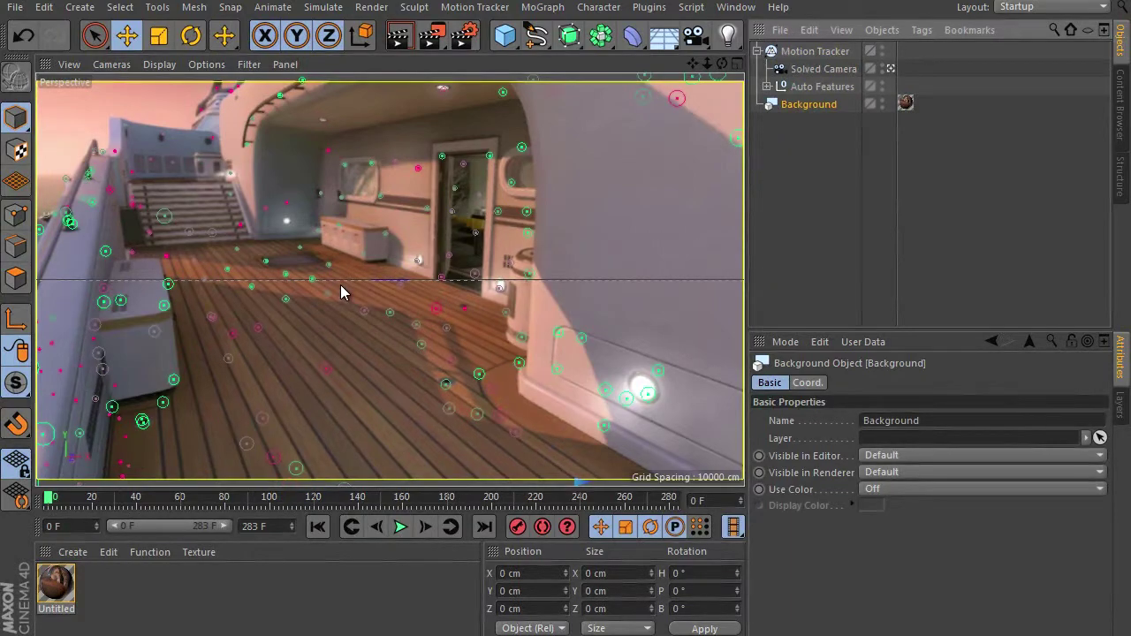
left_click_drag(89, 500, 125, 499)
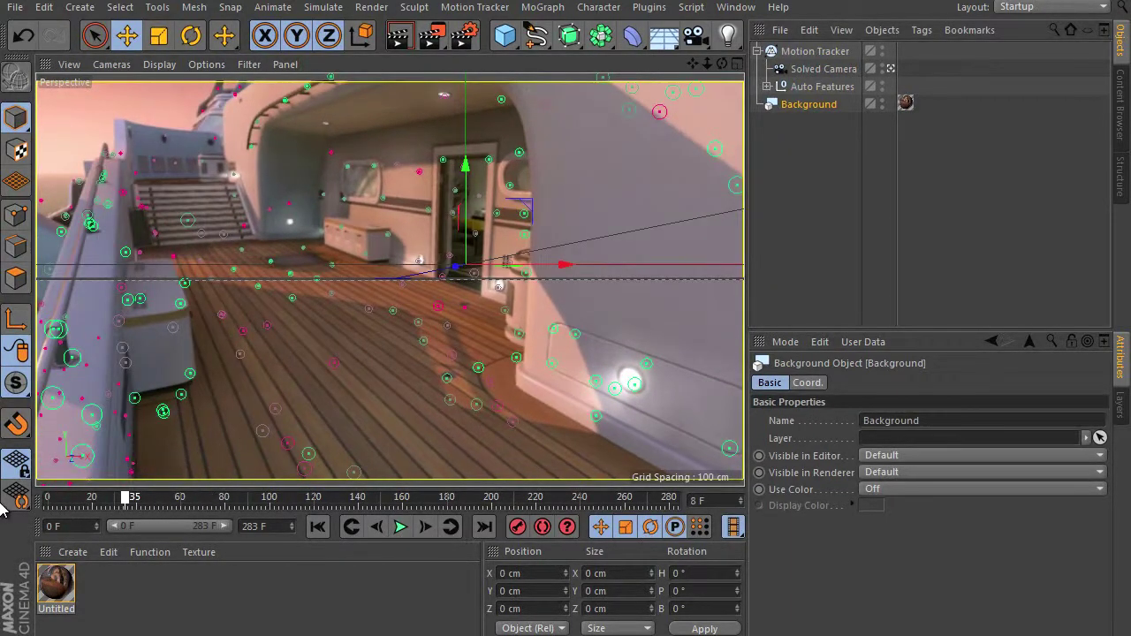
left_click(813, 70)
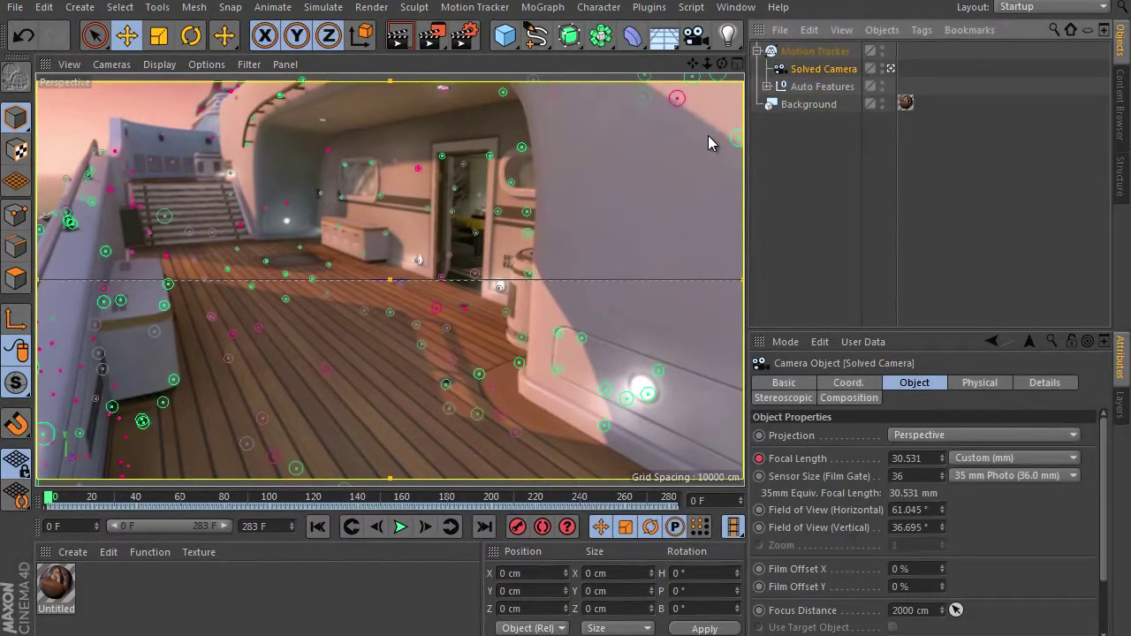
left_click(779, 53)
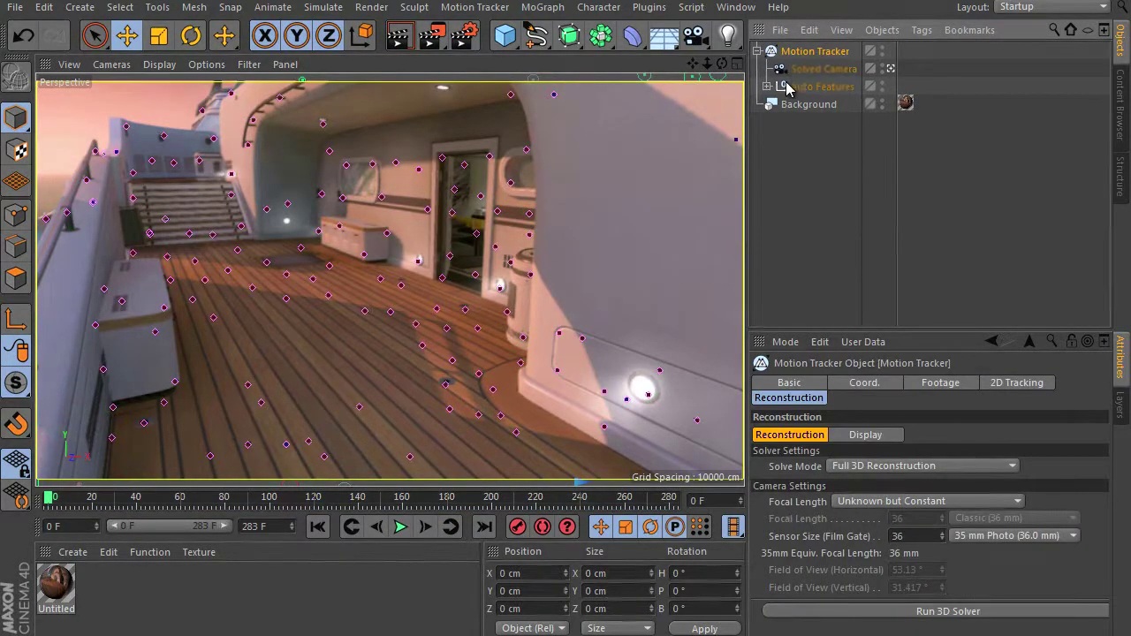
left_click(808, 86)
left_click(804, 104)
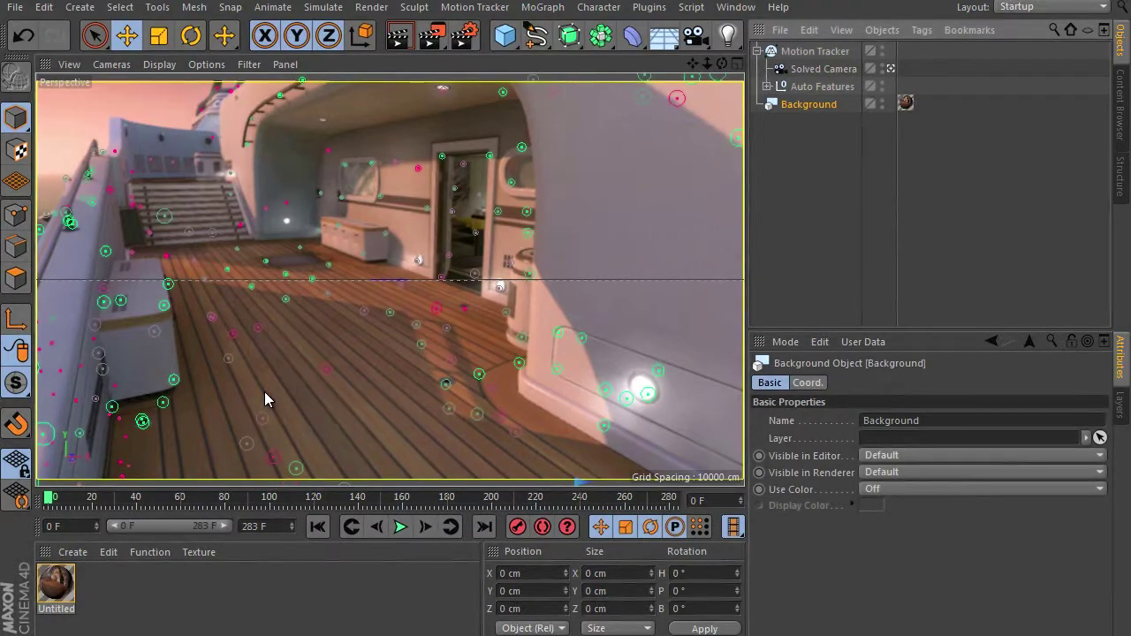
left_click(256, 329)
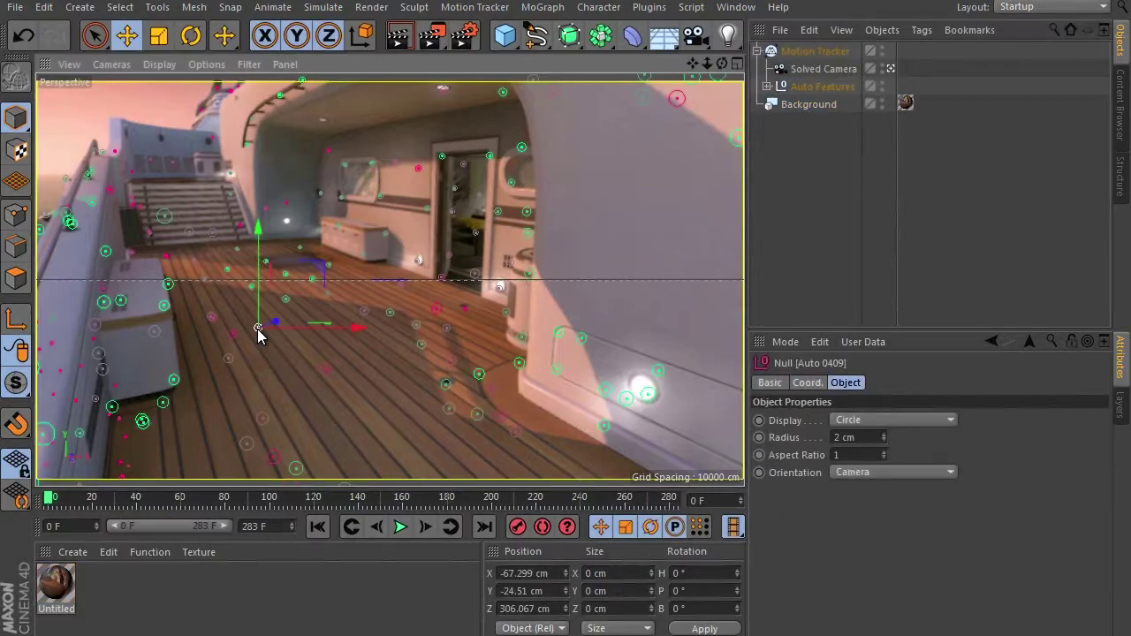
Expand Auto Features and delete the first range of 188 tracked feature nulls.
left_click(766, 86)
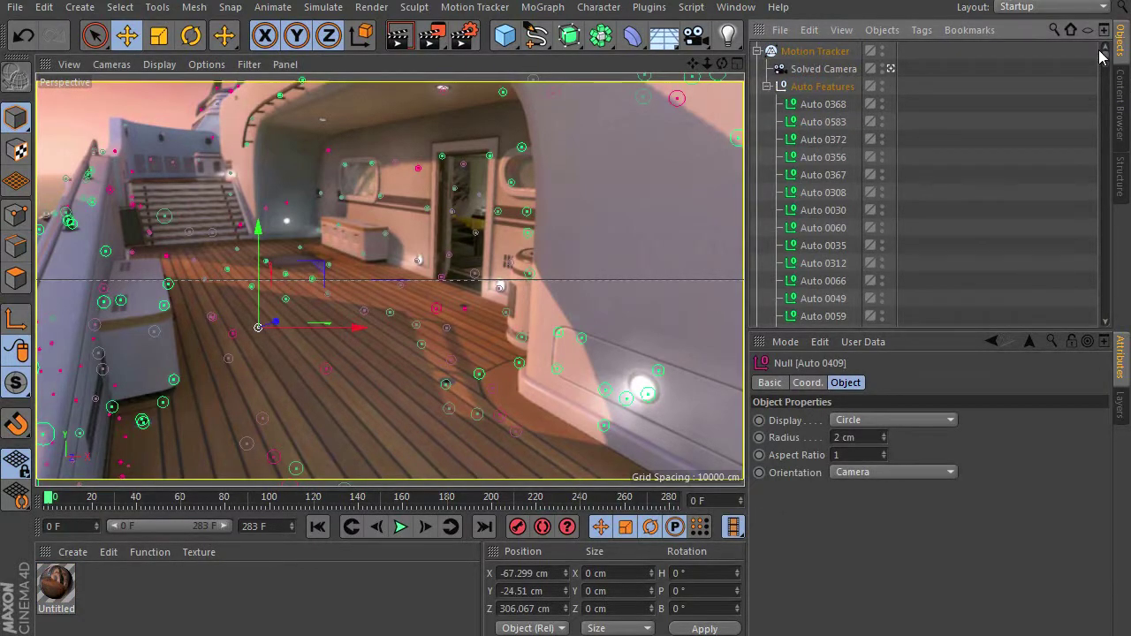
left_click_drag(1105, 58, 1108, 256)
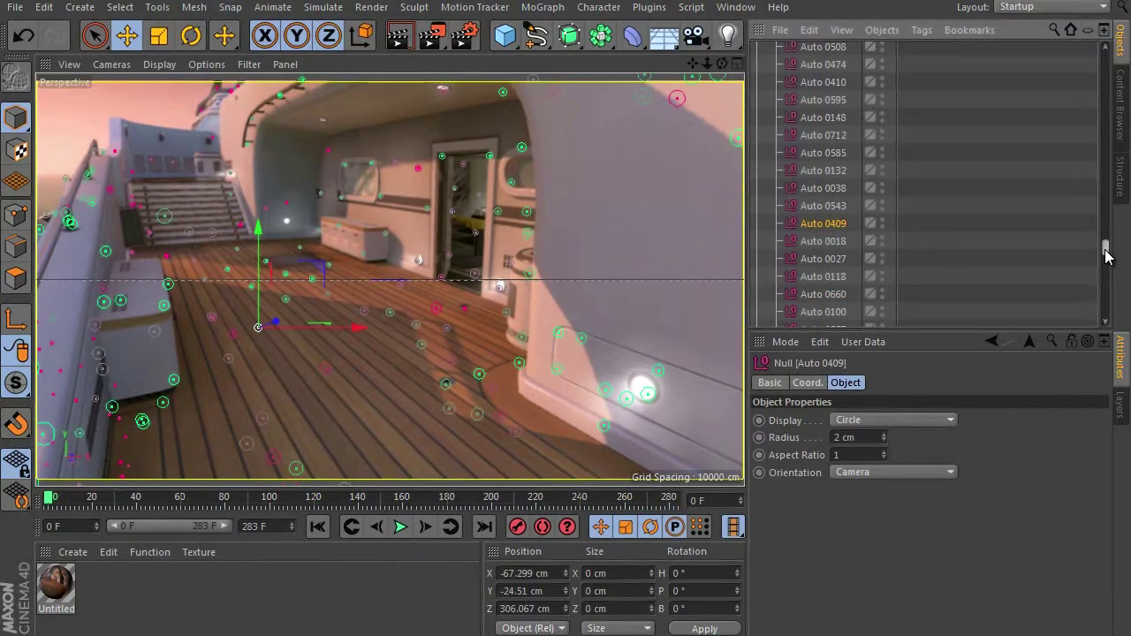
left_click(827, 205)
left_click_drag(1105, 247, 1111, 53)
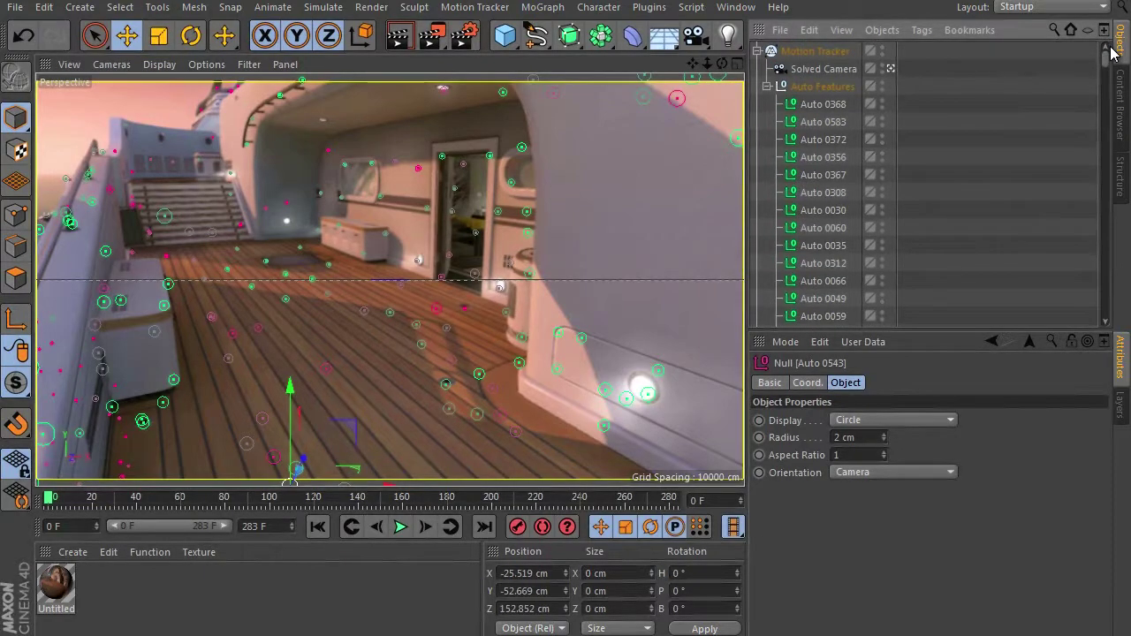
left_click(817, 104, "shift")
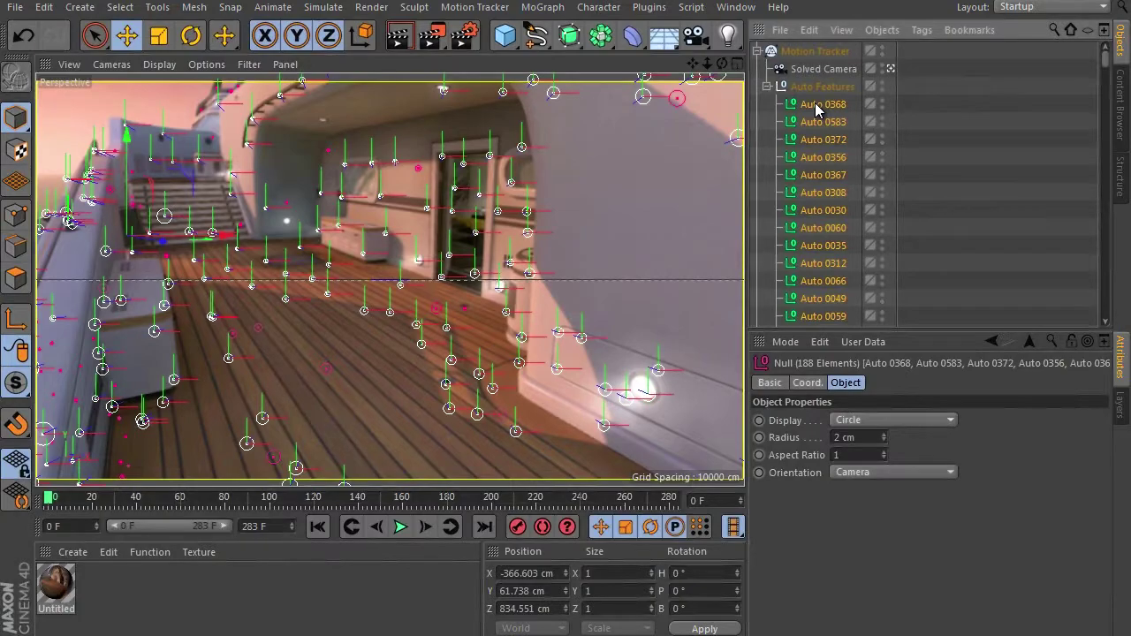
key("Delete")
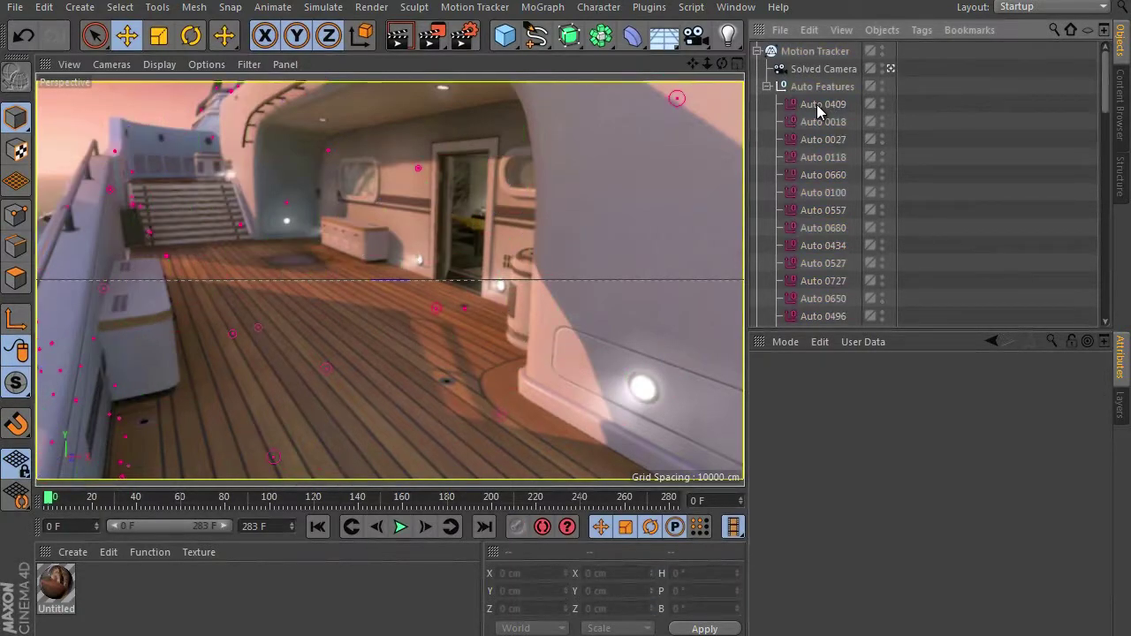
Delete the remaining range from Auto 0100 to the last null, keeping Auto 0409.
left_click(818, 107)
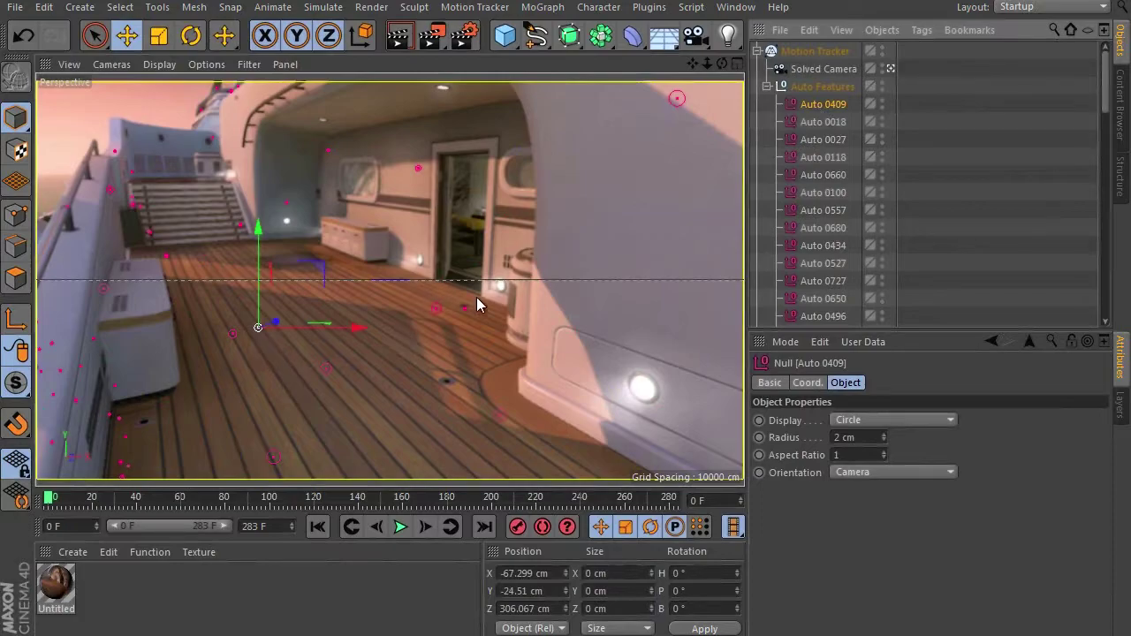
left_click(834, 195)
left_click_drag(1105, 106, 1104, 327)
left_click(835, 300, "shift")
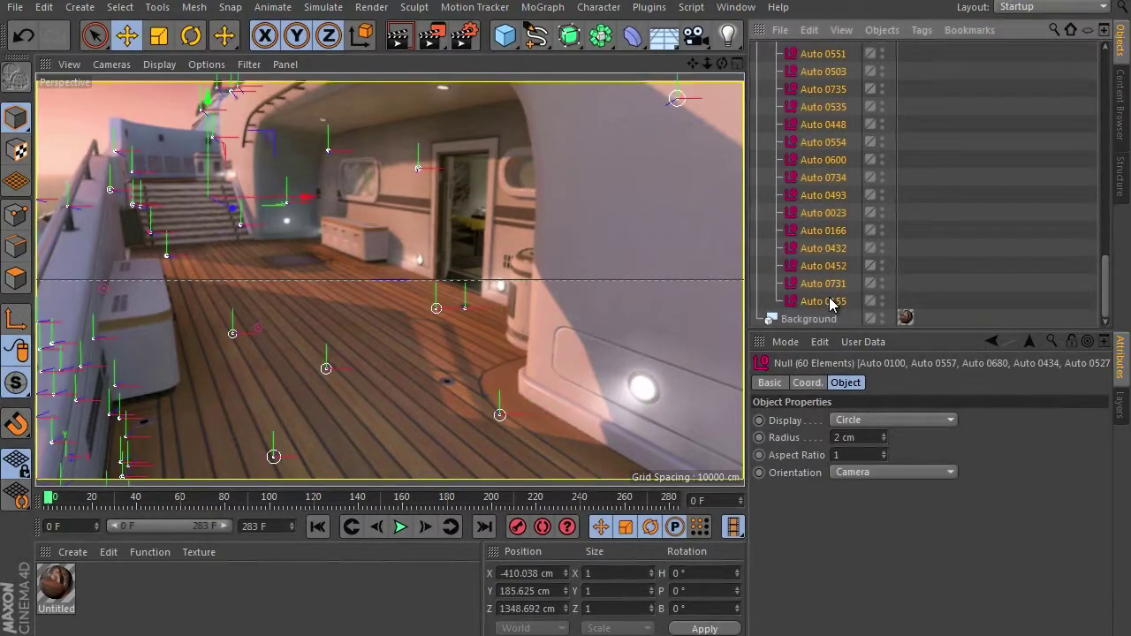
key("Delete")
left_click(257, 327)
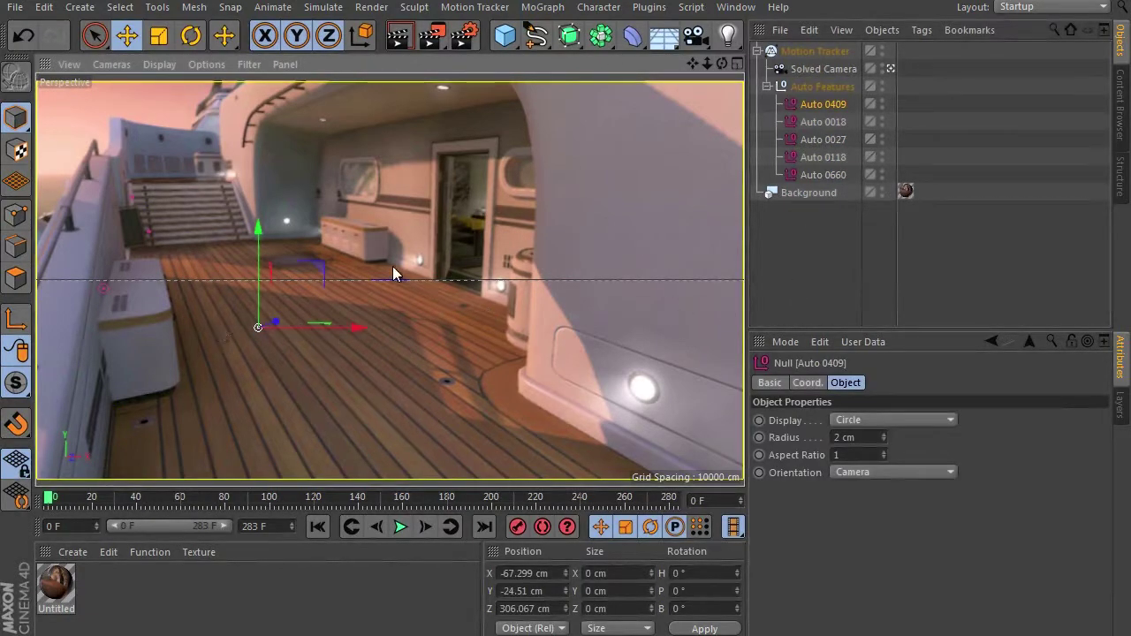
left_click(542, 8)
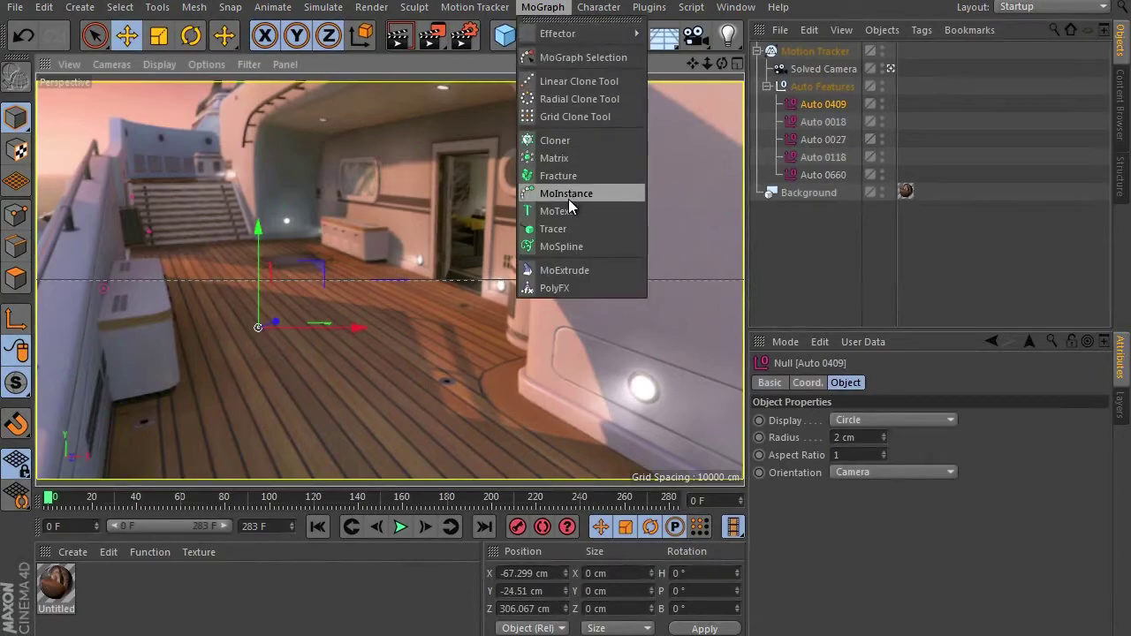
Add a MoText object, change its text to 'Tuto', and parent it under Auto 0409.
left_click(559, 211)
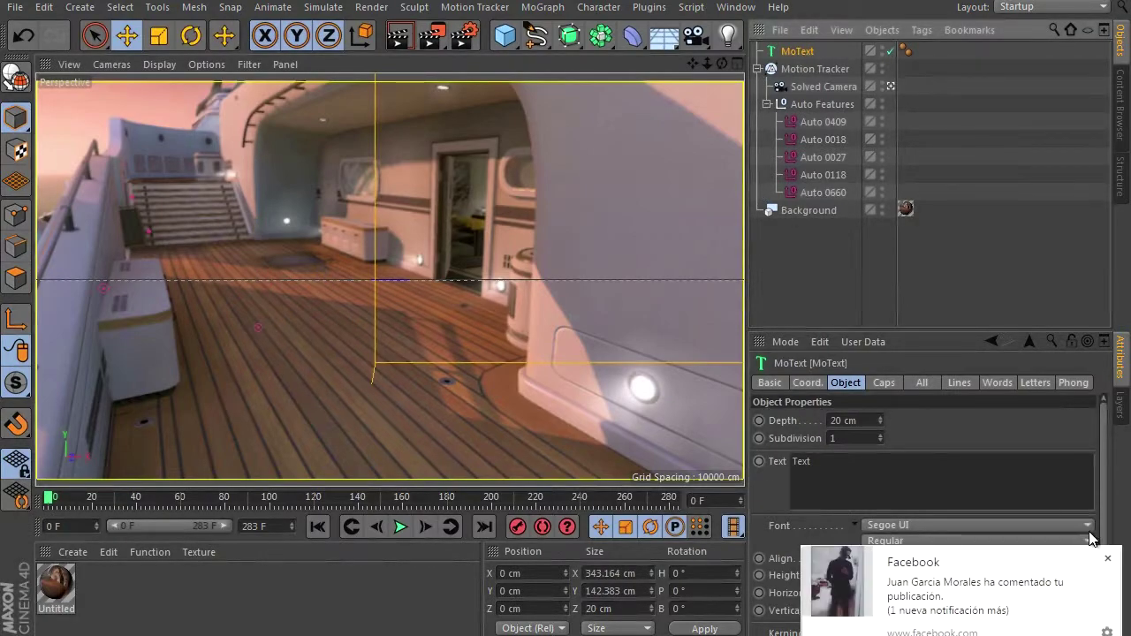
double_click(836, 466)
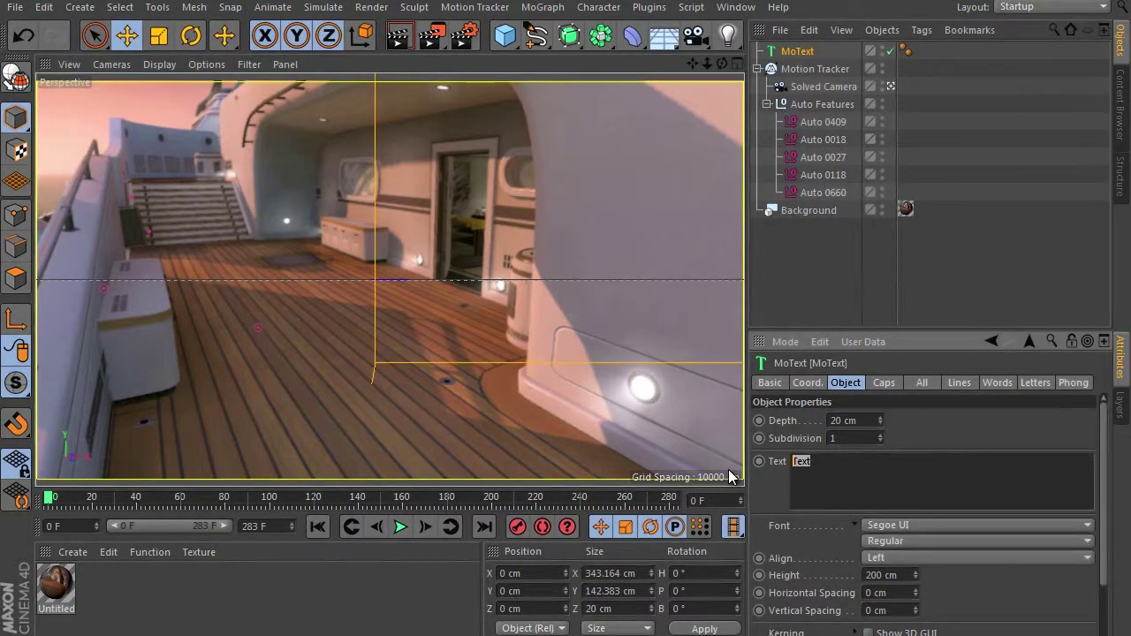
type("T")
type("uto")
left_click(798, 55)
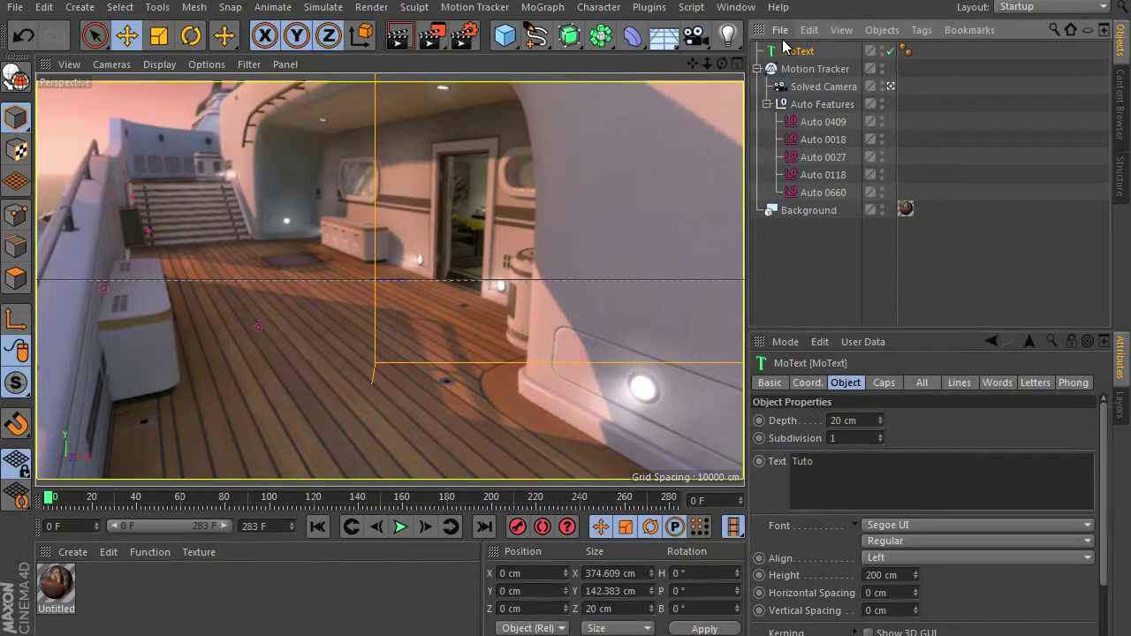
left_click_drag(811, 86, 822, 123)
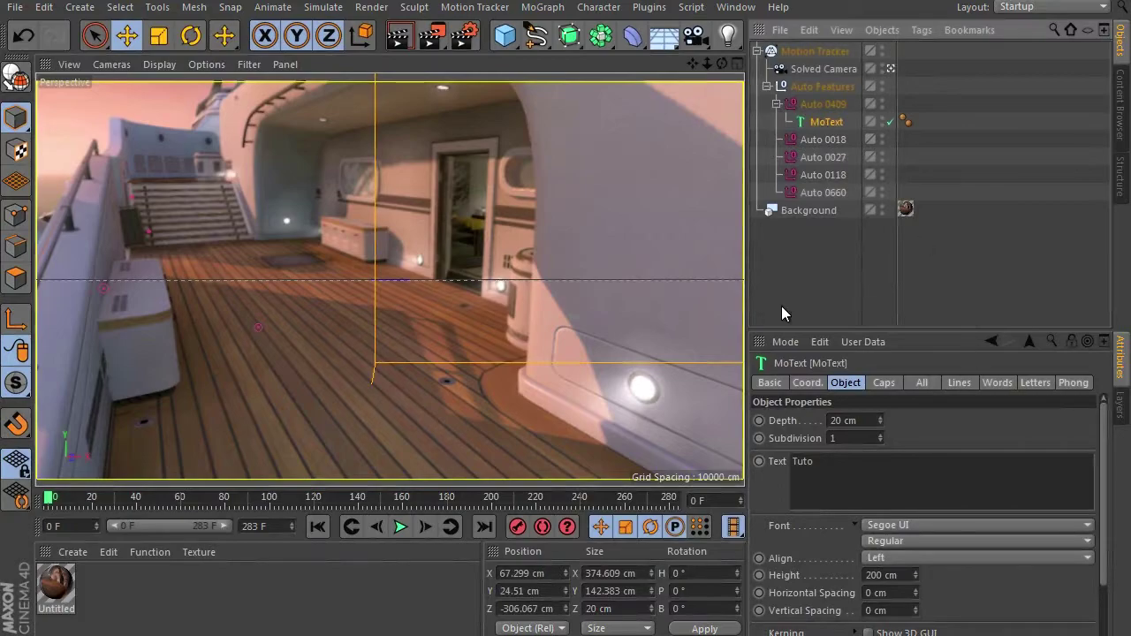
Set the Tuto text's position P.X, P.Y and P.Z all to 0 cm.
left_click(808, 381)
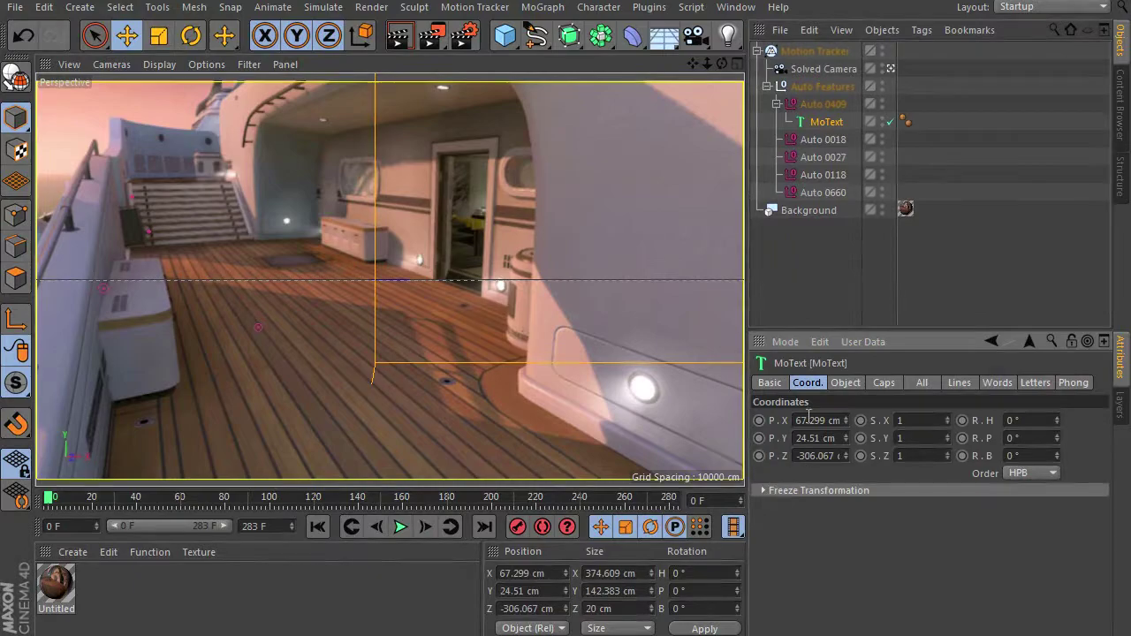
left_click(809, 421)
type("0")
left_click(808, 438)
type("0")
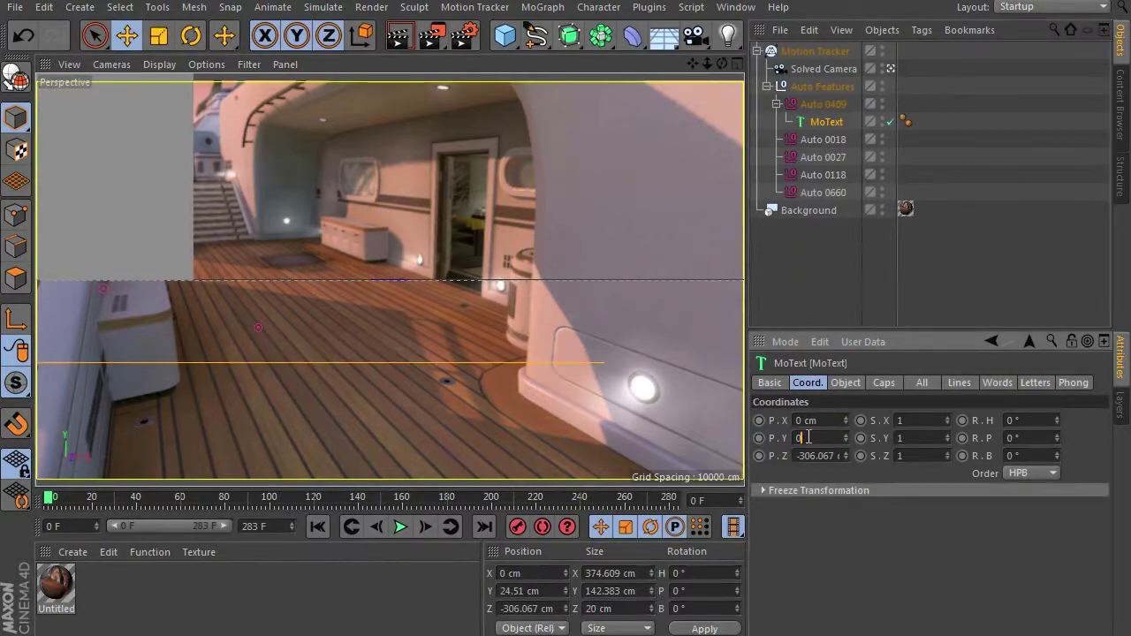
key("Return")
key("0")
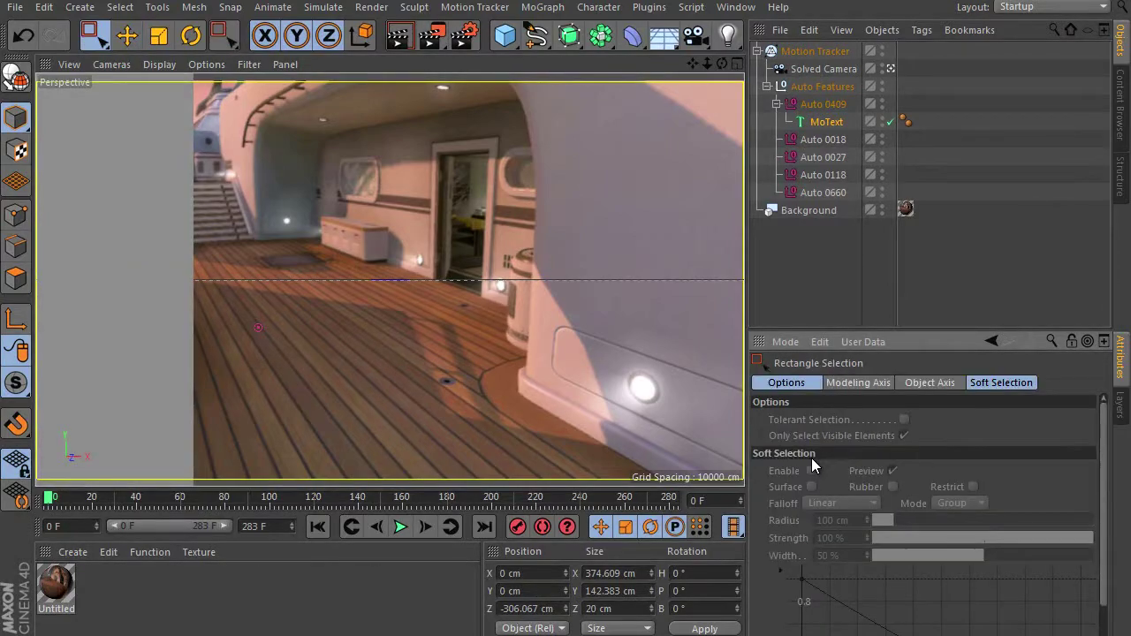
left_click(826, 122)
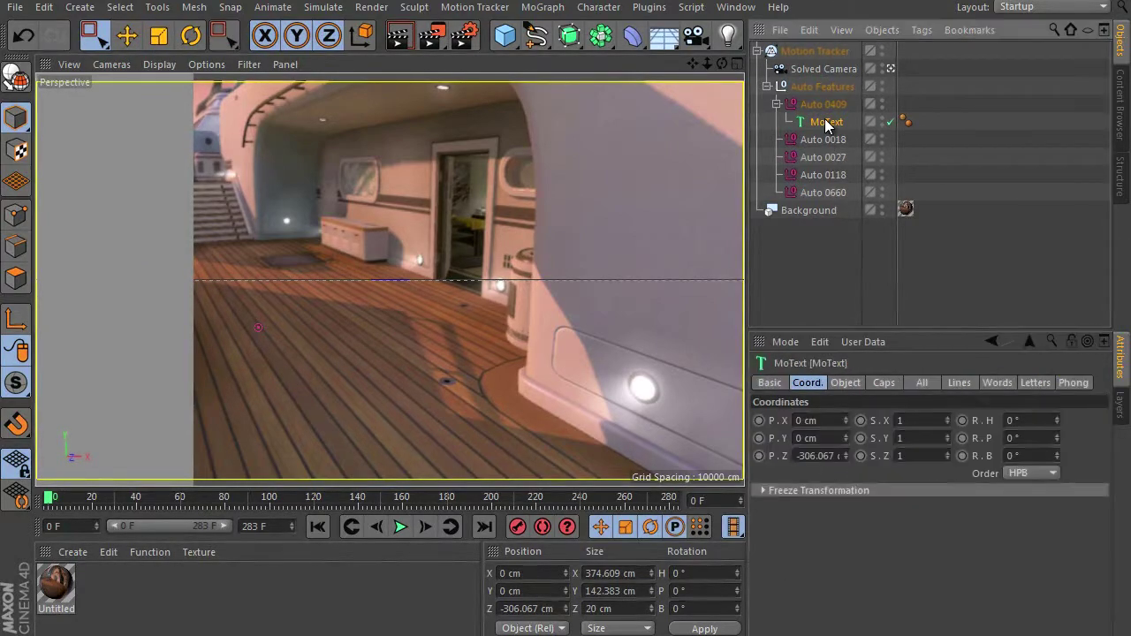
double_click(818, 456)
type("0")
key("Return")
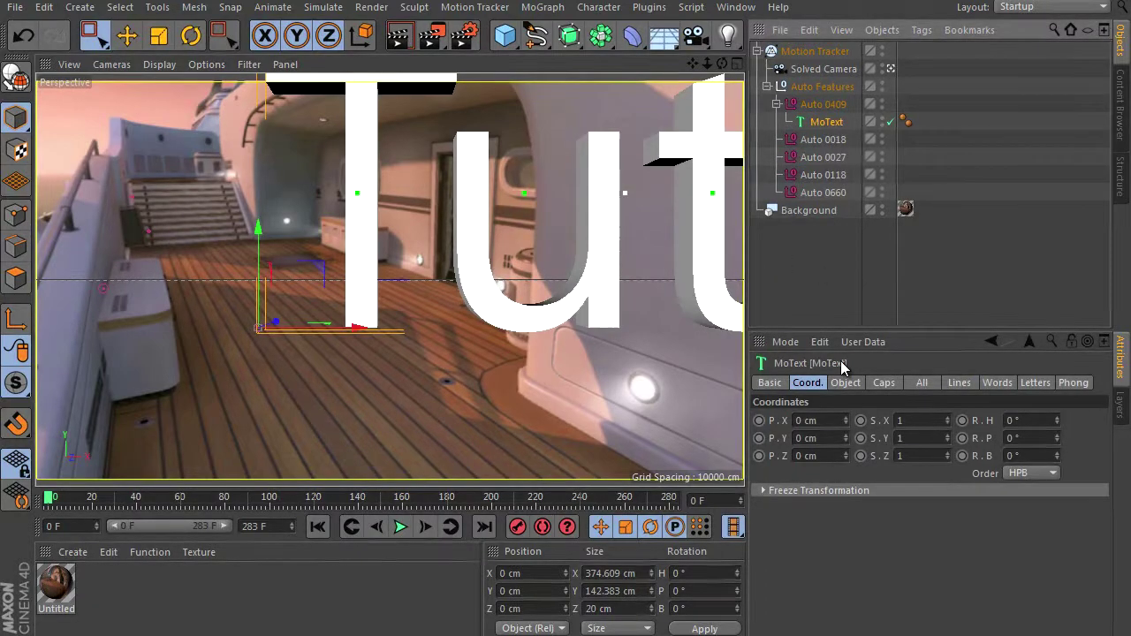
Reduce the Tuto text's letter height from 200 cm to 167 cm.
left_click(845, 383)
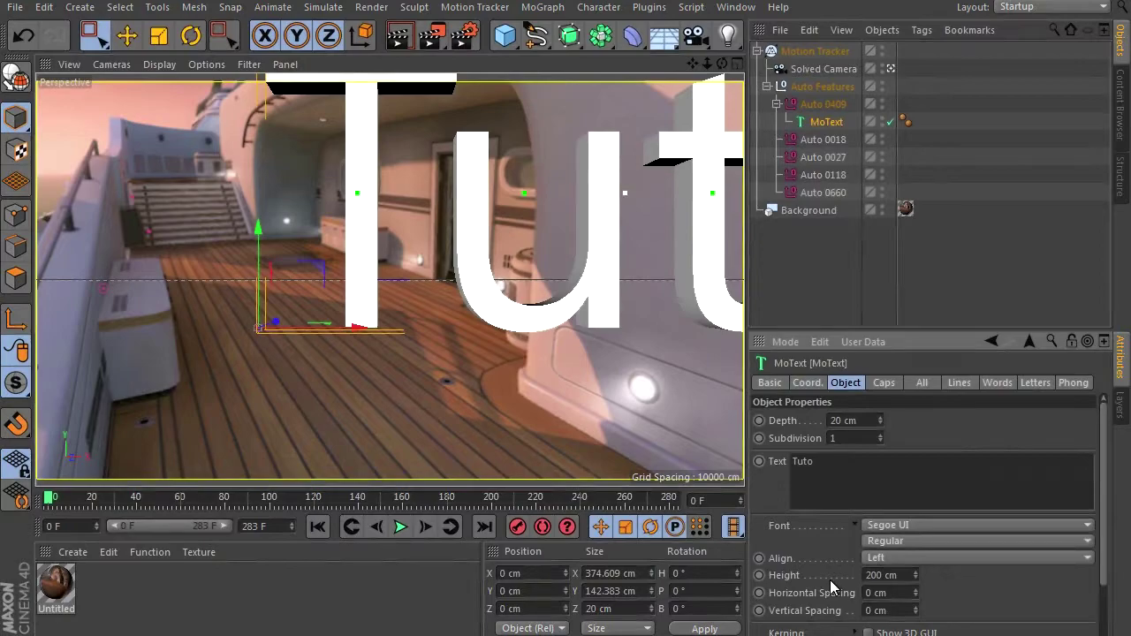
left_click(915, 578)
left_click_drag(916, 580, 915, 580)
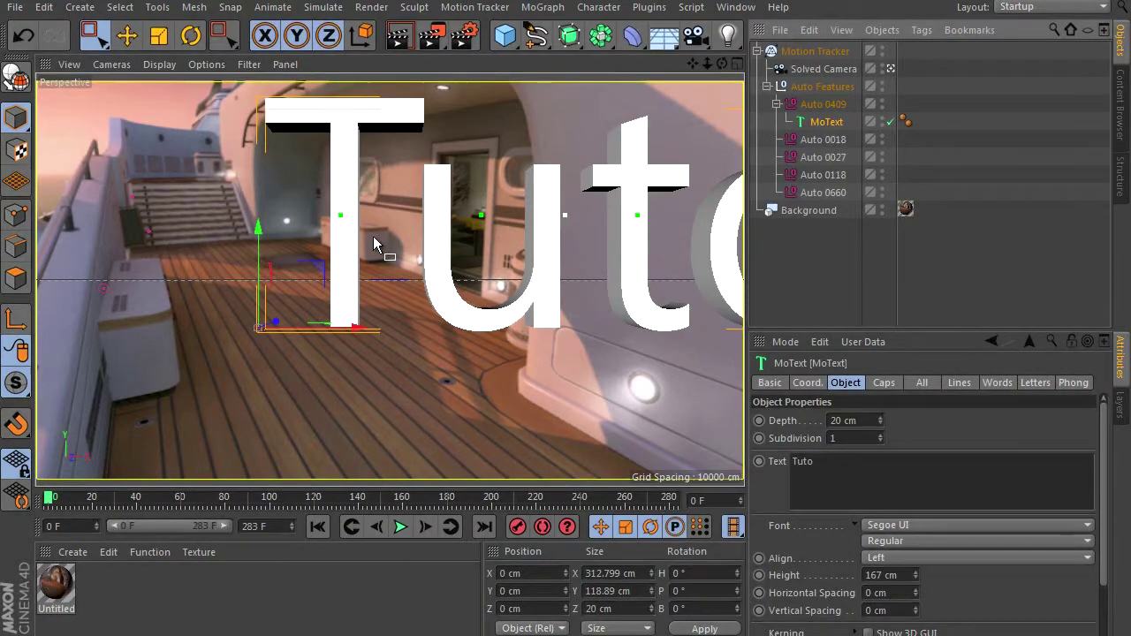
Switch to Live Selection and scale the Tuto text down in the viewport.
left_click(95, 34)
left_click_drag(96, 33, 185, 67)
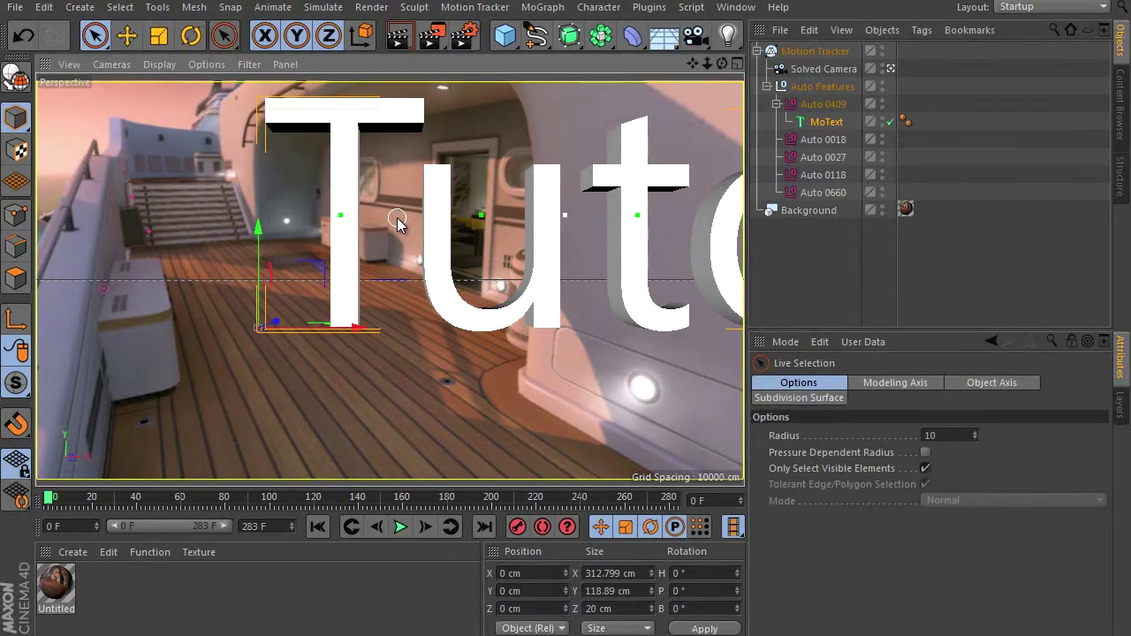
mouse_move(397, 221)
left_mouse_down()
mouse_move(360, 379)
mouse_move(565, 319)
mouse_move(423, 377)
left_mouse_up()
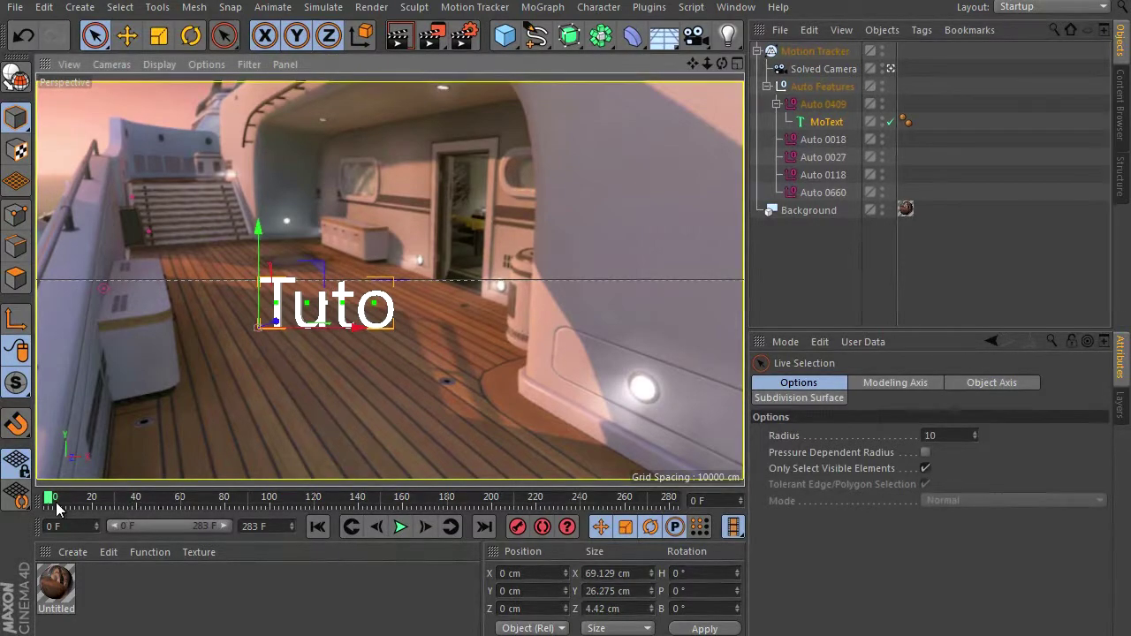
At about frame 16, nudge the Tuto text to X 11.229 cm, Y 11.69 cm.
mouse_move(49, 502)
left_mouse_down()
mouse_move(389, 502)
mouse_move(0, 501)
left_mouse_up()
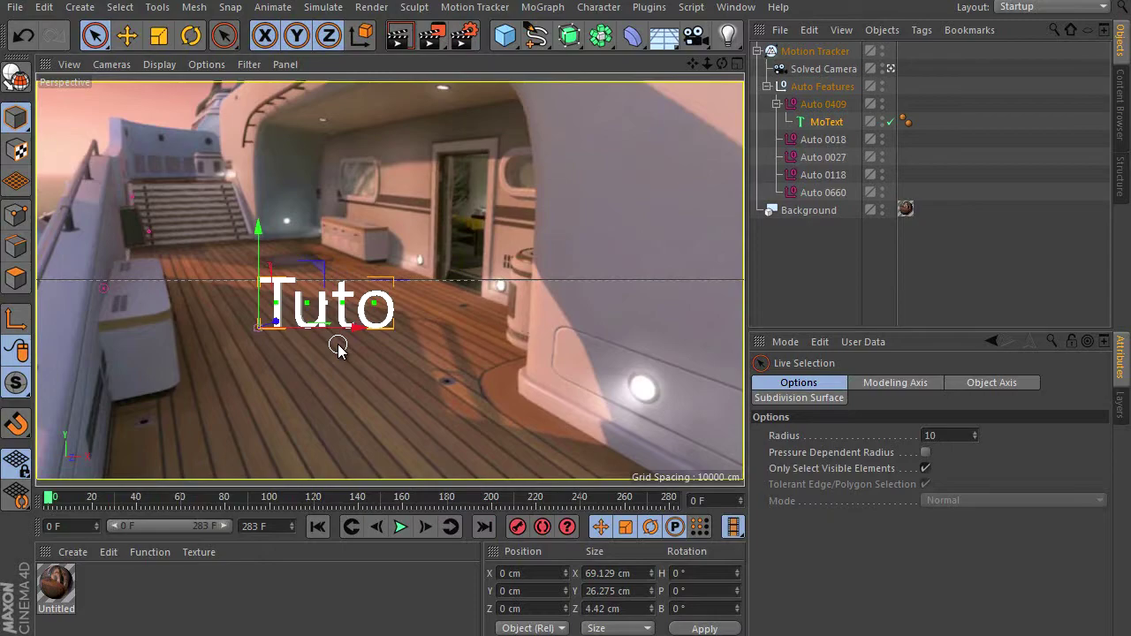
left_click_drag(356, 330, 372, 343)
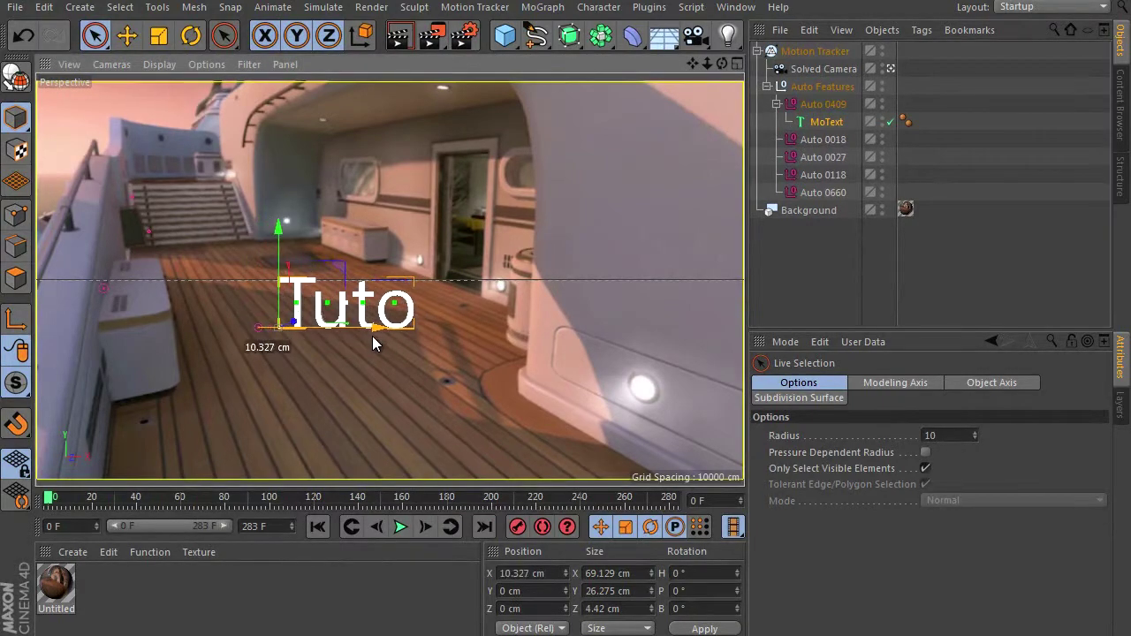
left_click_drag(372, 342, 376, 338)
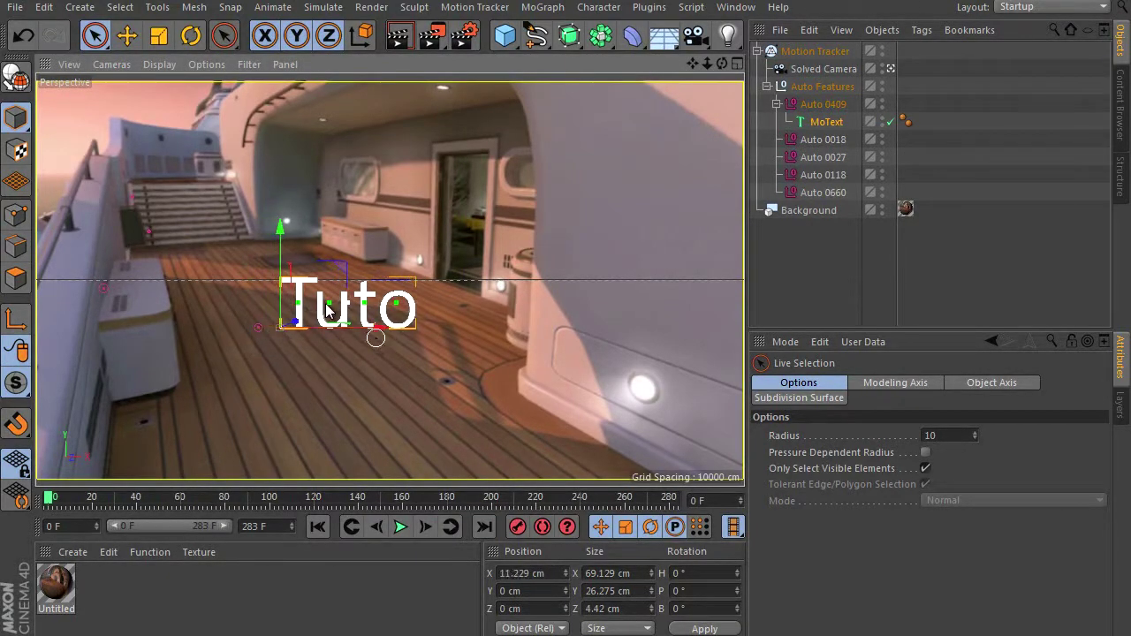
left_click_drag(282, 263, 284, 246)
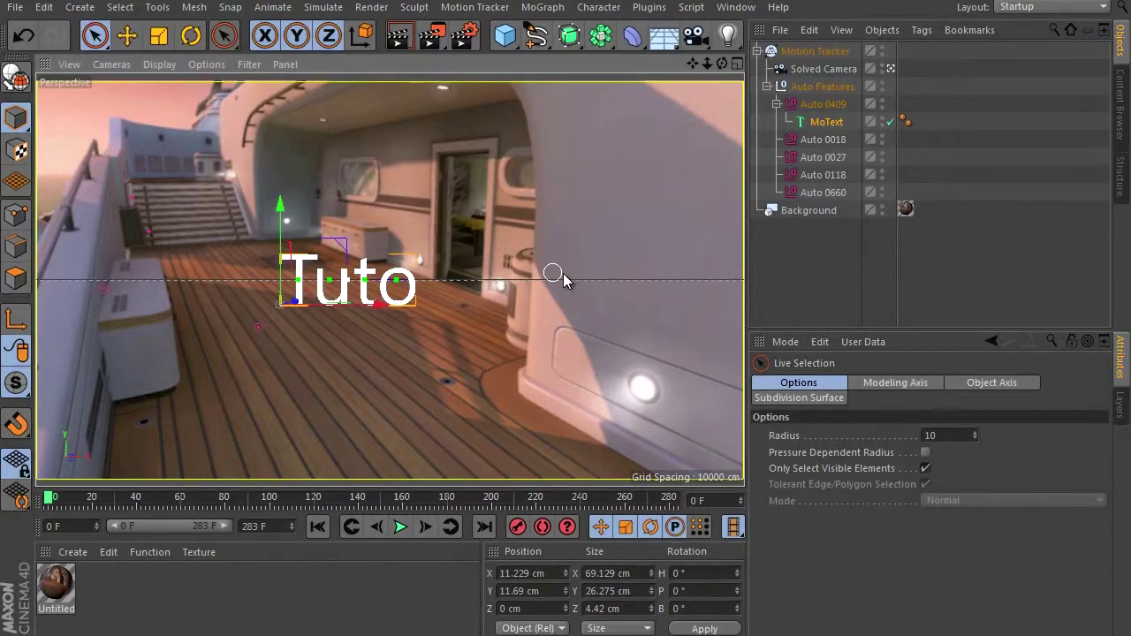
left_click(825, 123)
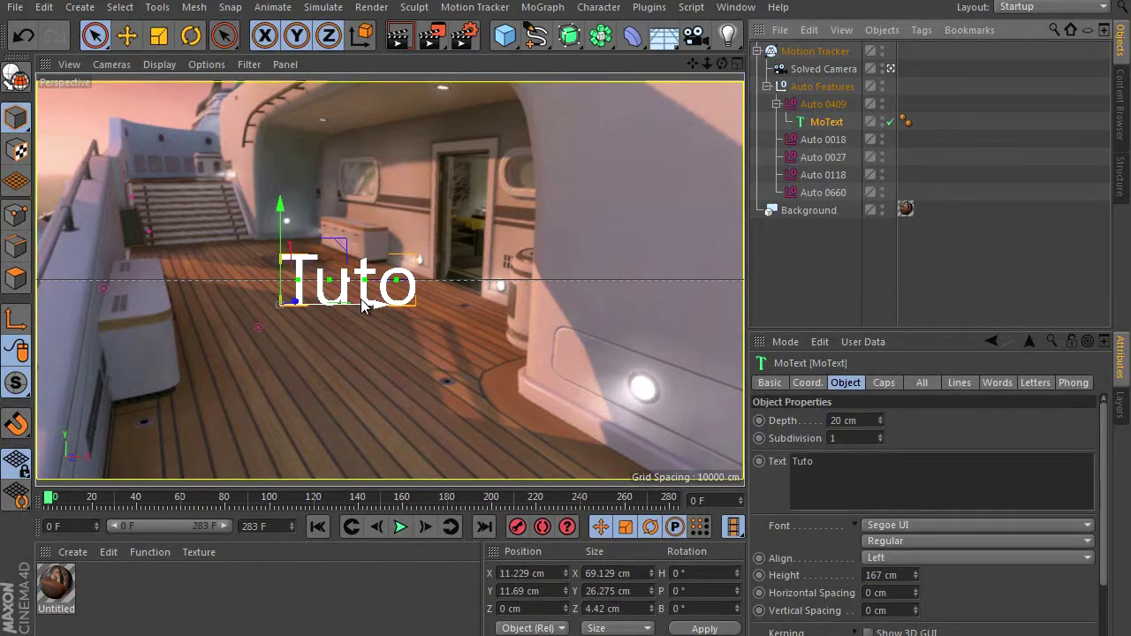
Preview-render the viewport, then set the Tuto MoText's extrusion depth to 100 cm.
left_click(805, 265)
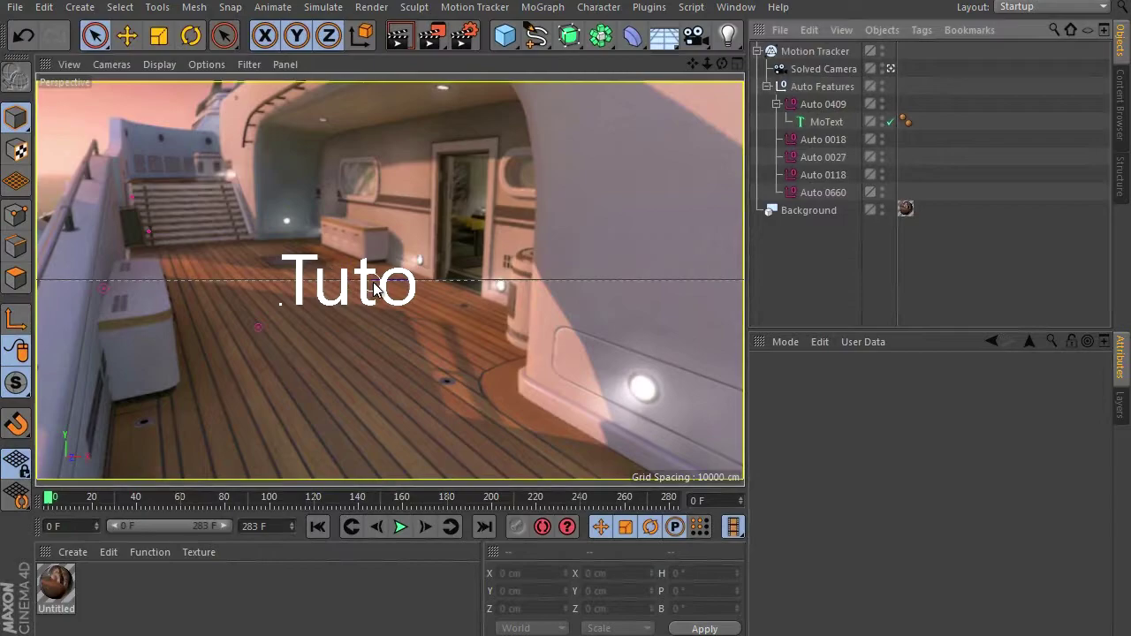
left_click(811, 123)
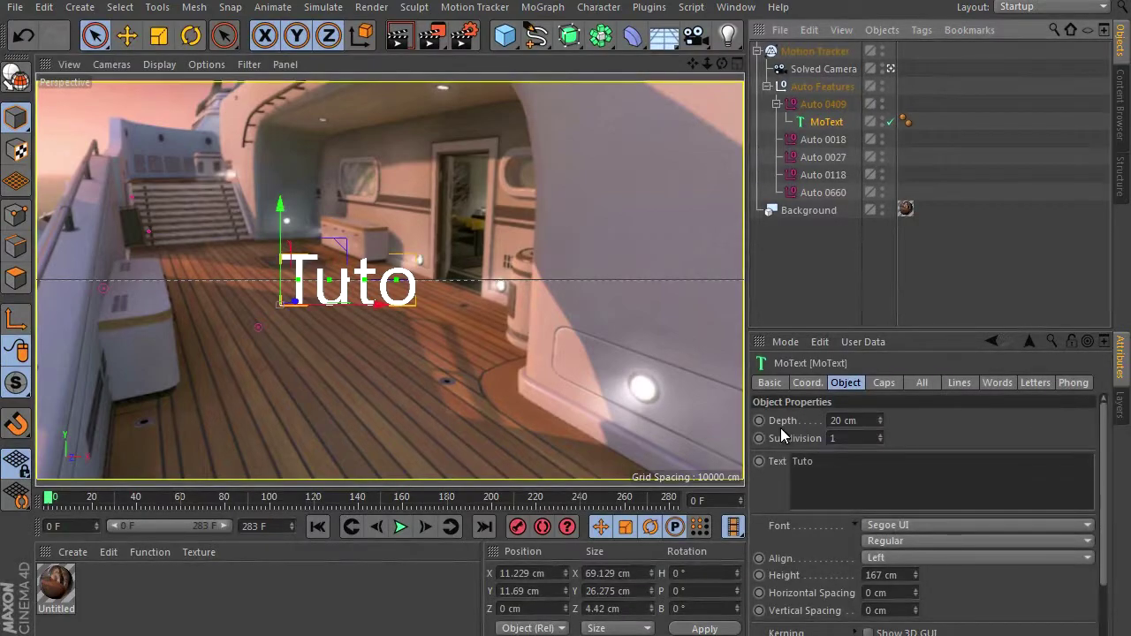
double_click(835, 420)
type("0")
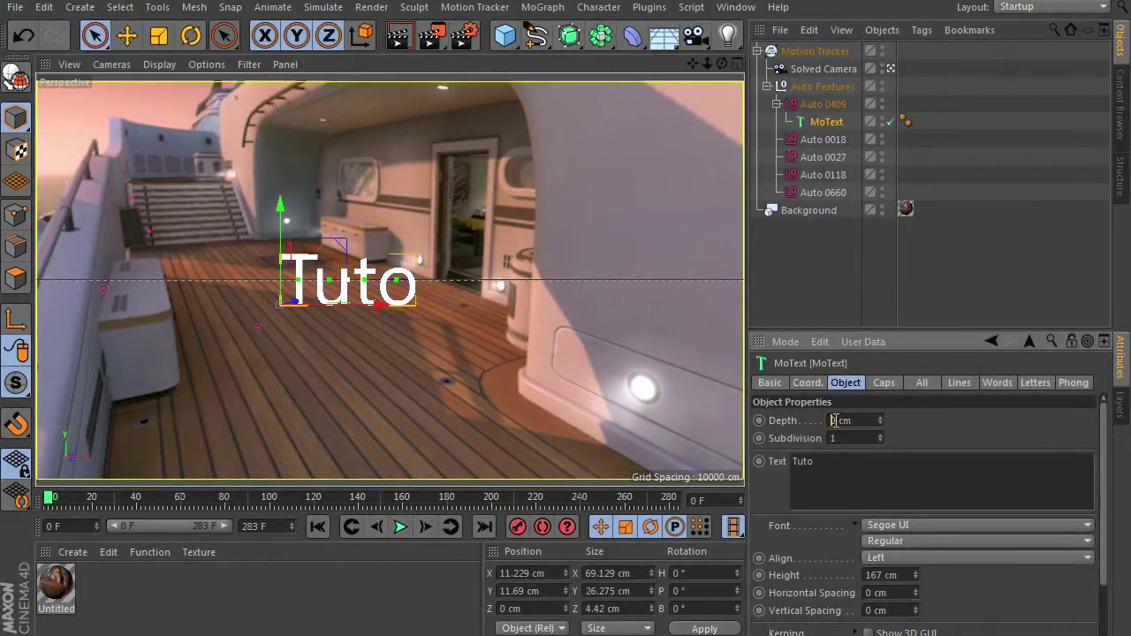
left_click(915, 278)
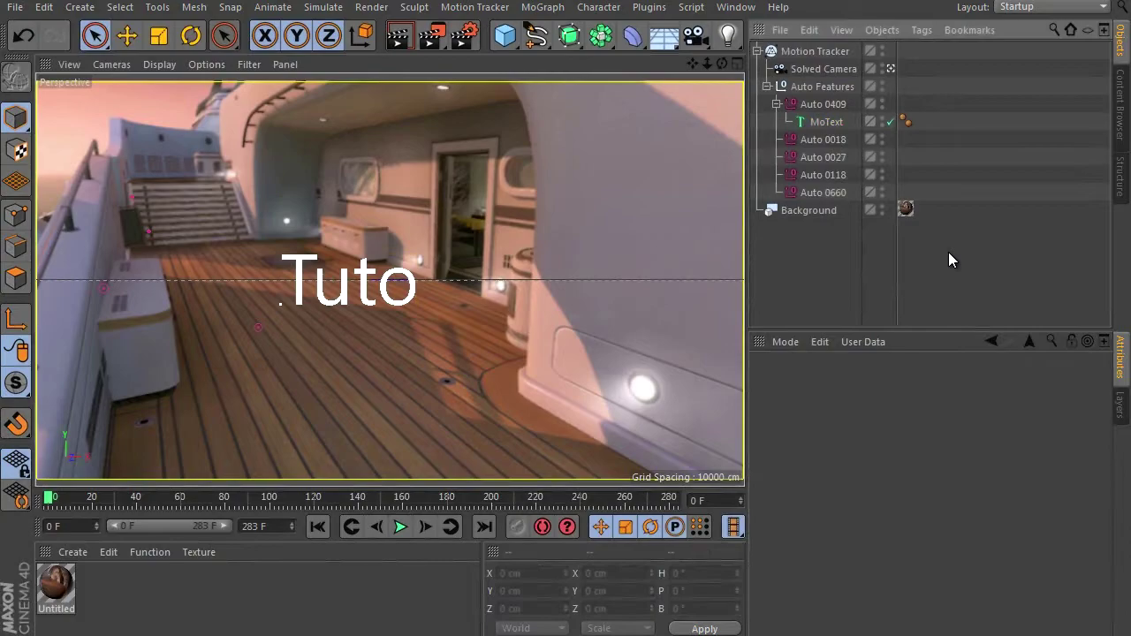
left_click(395, 42)
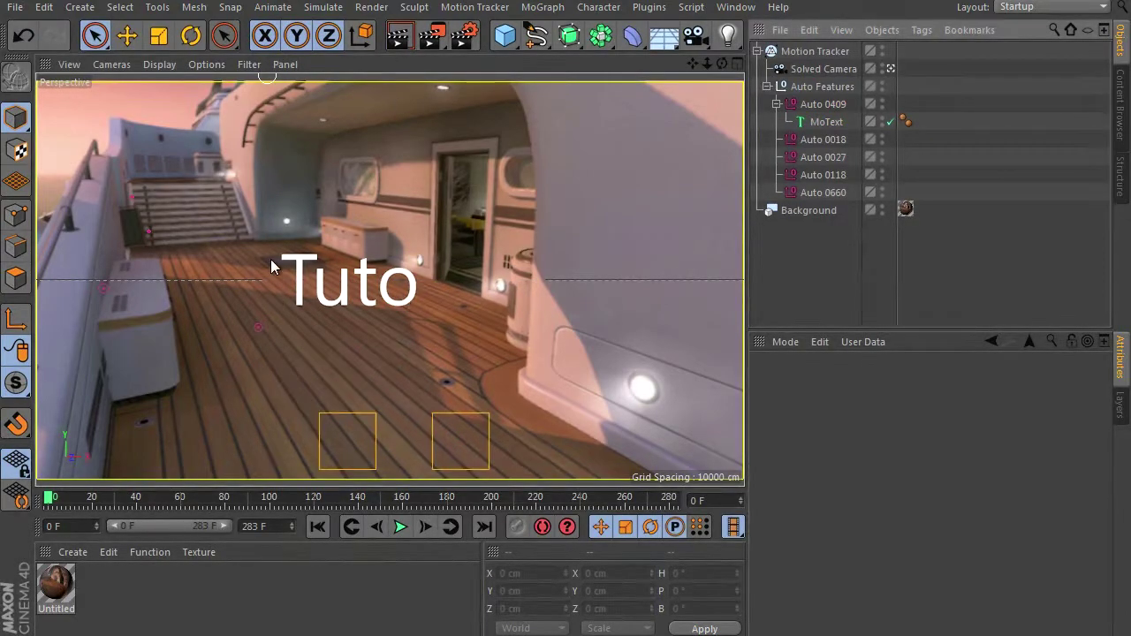
left_click(825, 122)
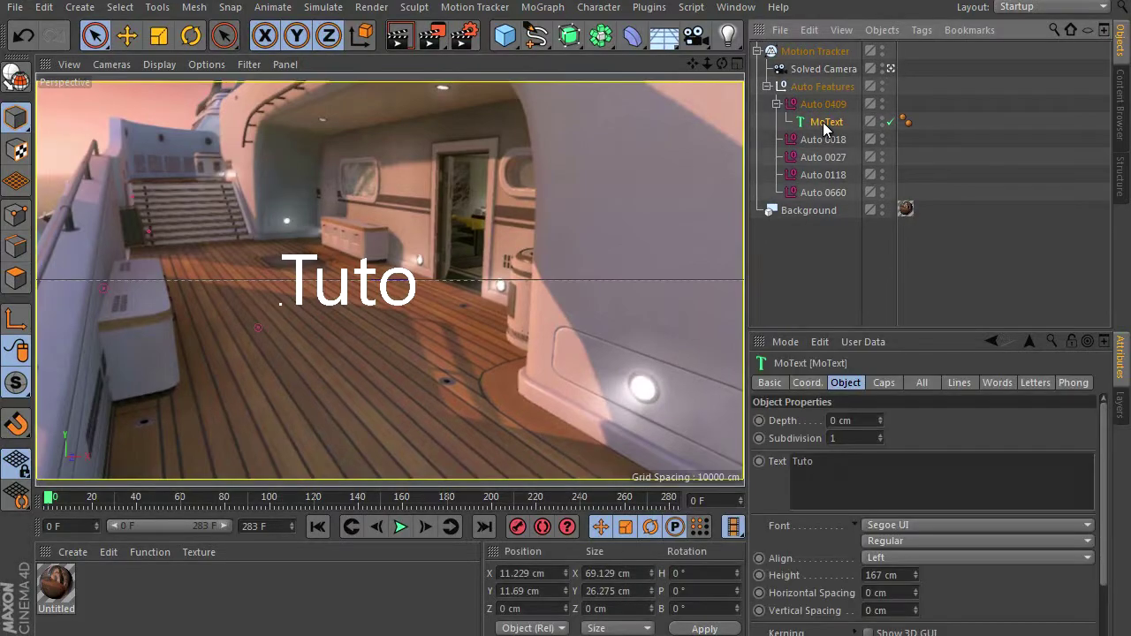
left_click(839, 420)
type("100")
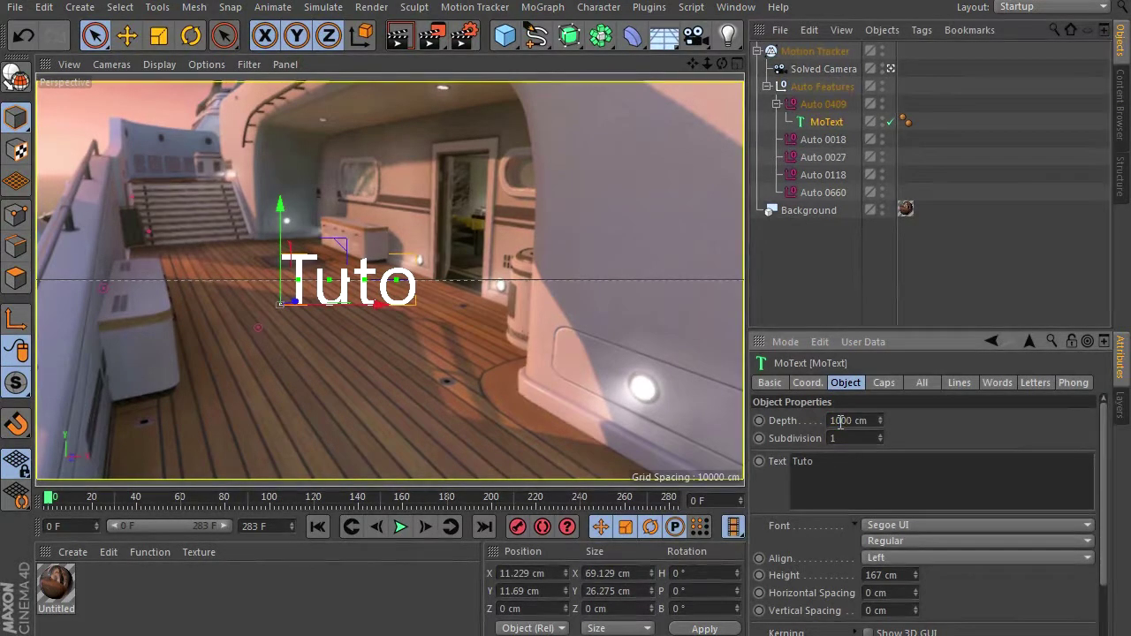
key("Return")
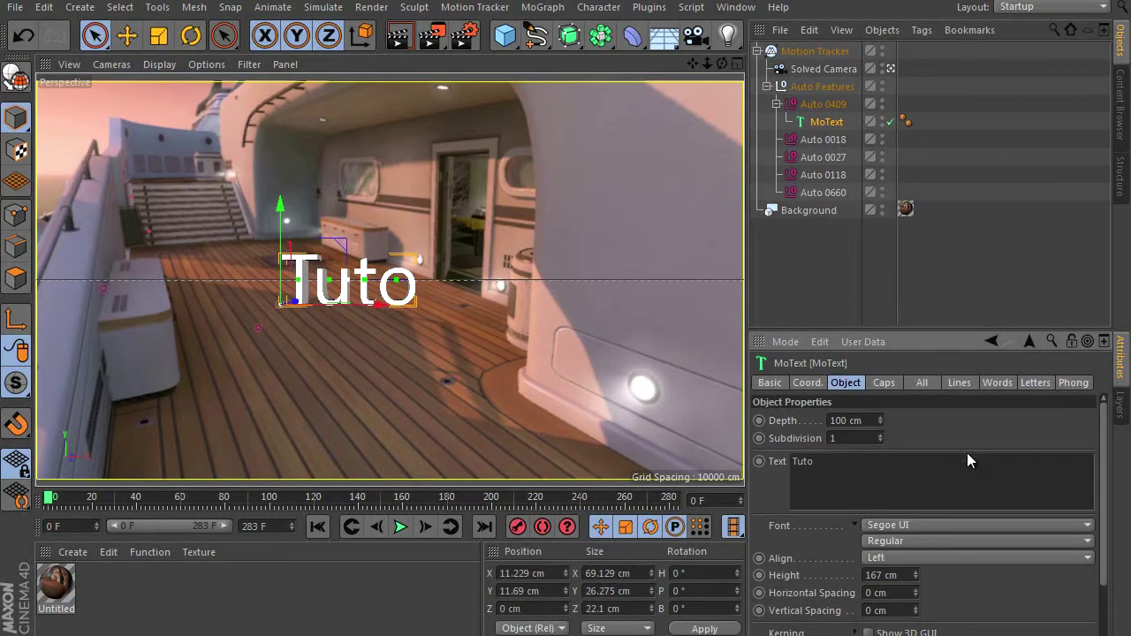
Change the Tuto text's font to Leelawadee Regular, after briefly trying Levenim MT.
left_click(903, 526)
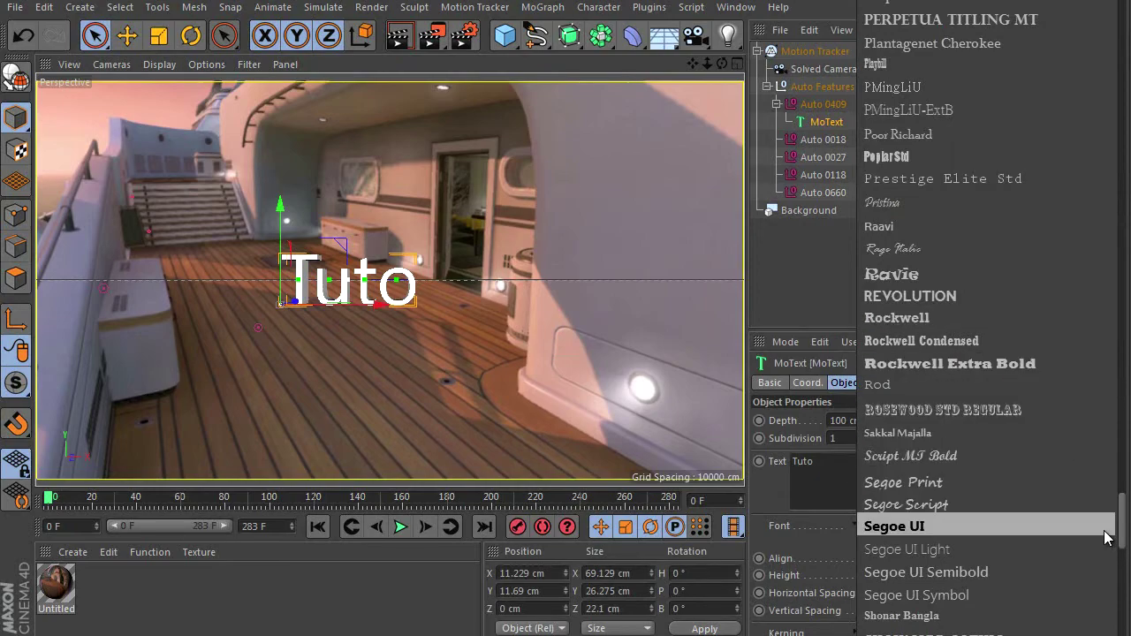
mouse_move(1121, 521)
left_mouse_down()
mouse_move(1128, 429)
mouse_move(1128, 442)
left_mouse_up()
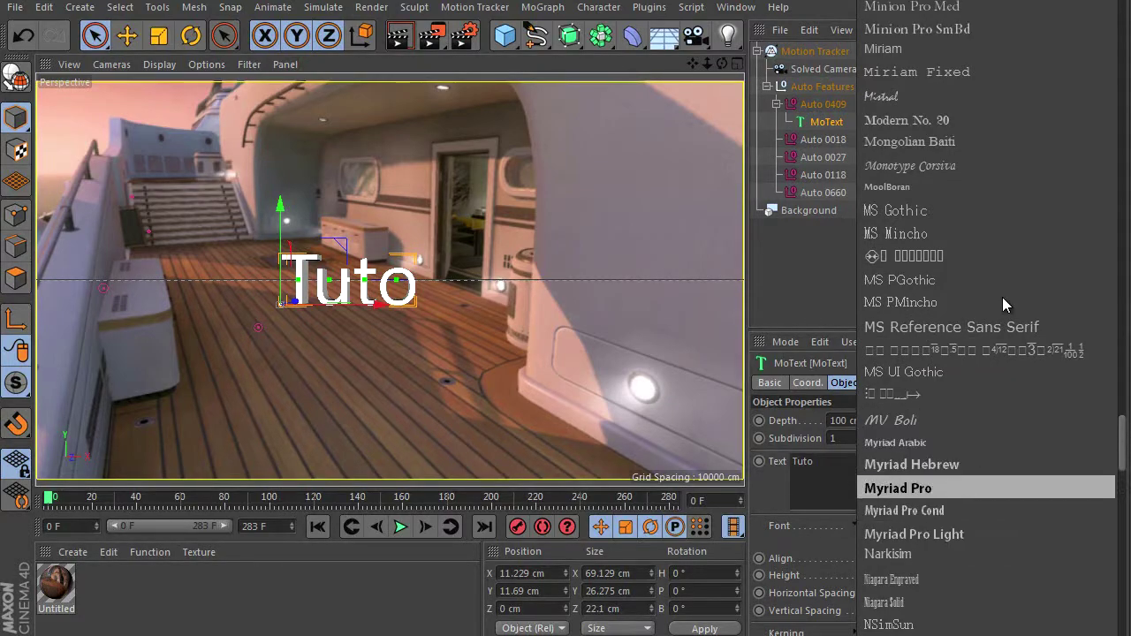
left_click_drag(1122, 433, 1122, 337)
left_click(943, 321)
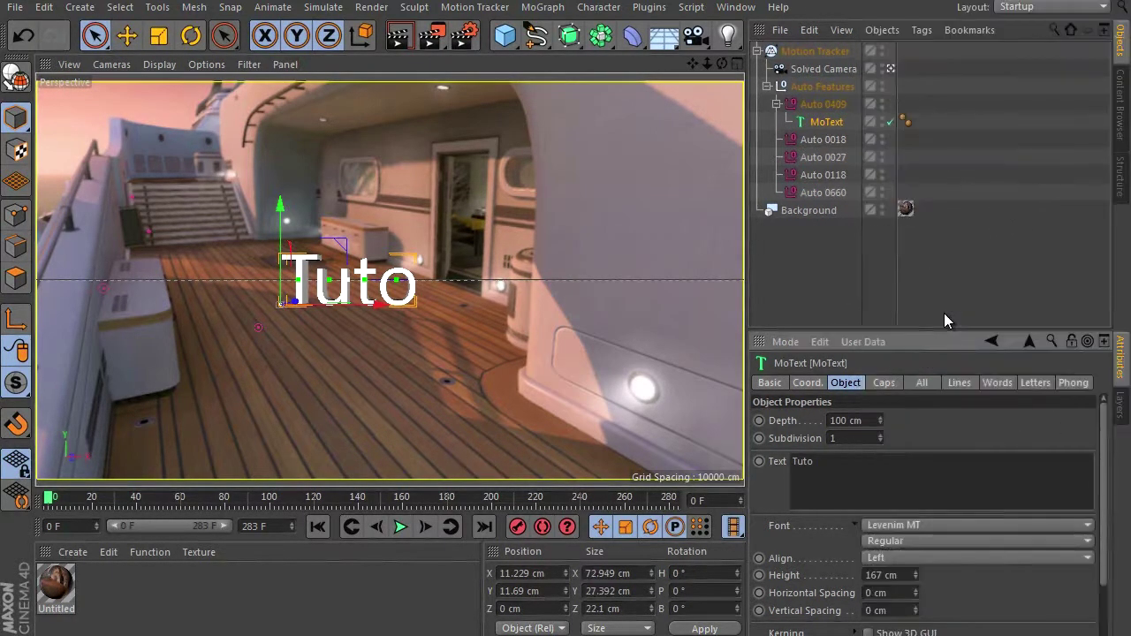
left_click(973, 522)
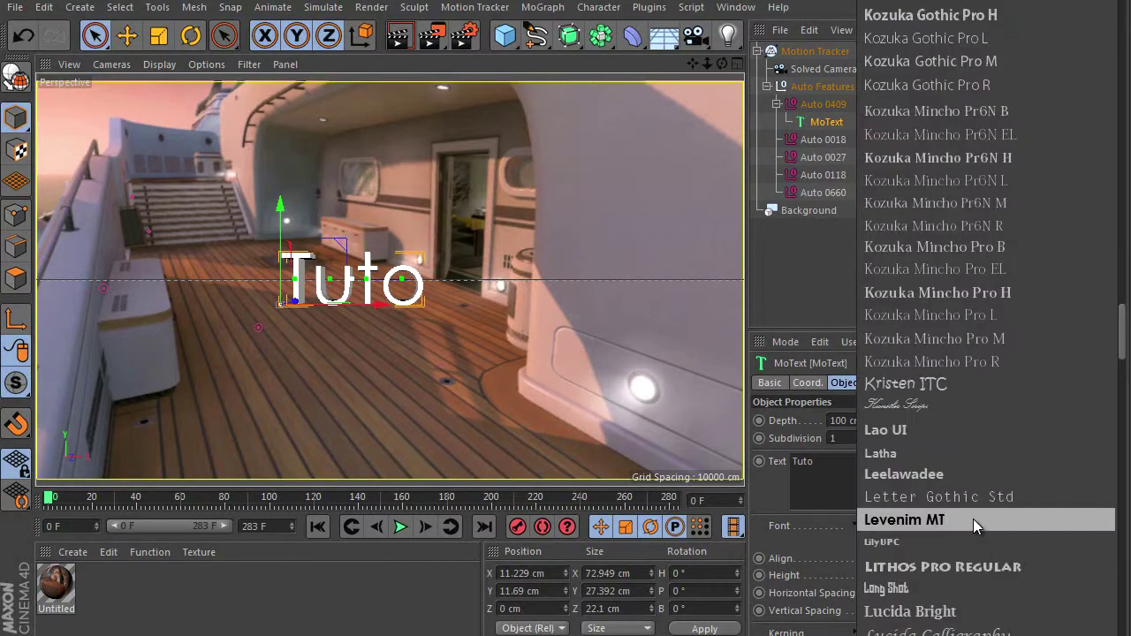
left_click(940, 474)
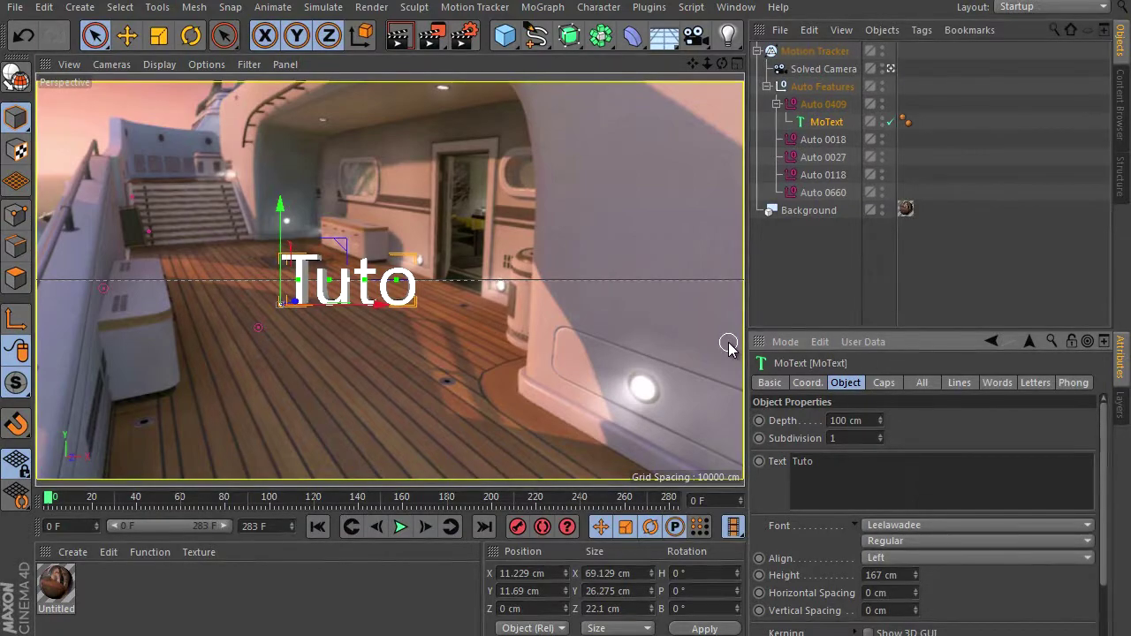
left_click(797, 285)
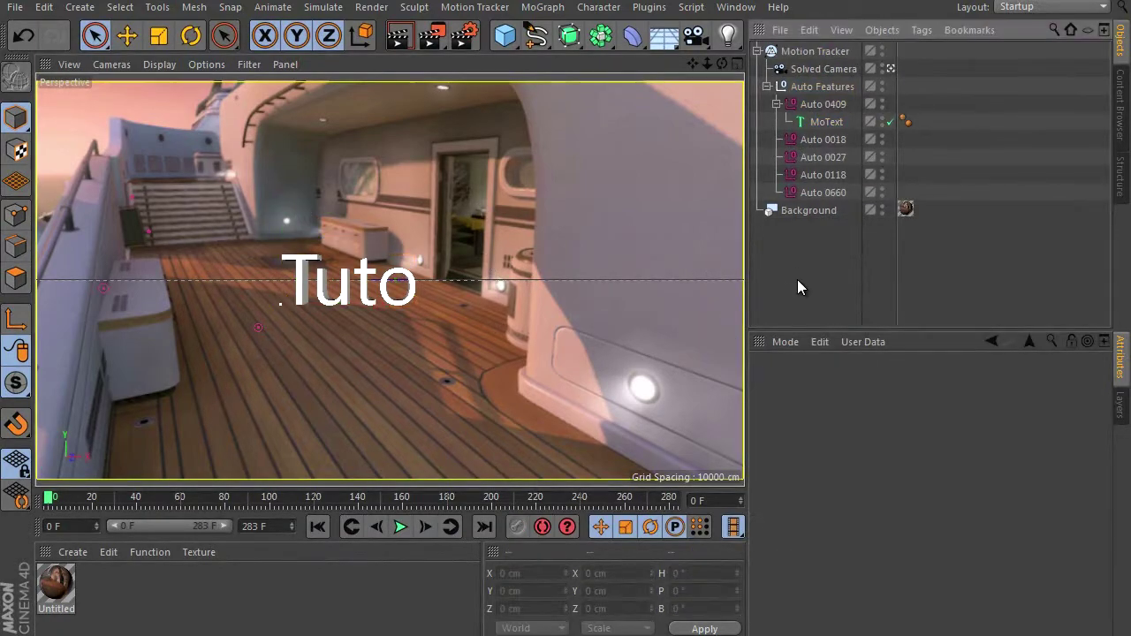
left_click(806, 128)
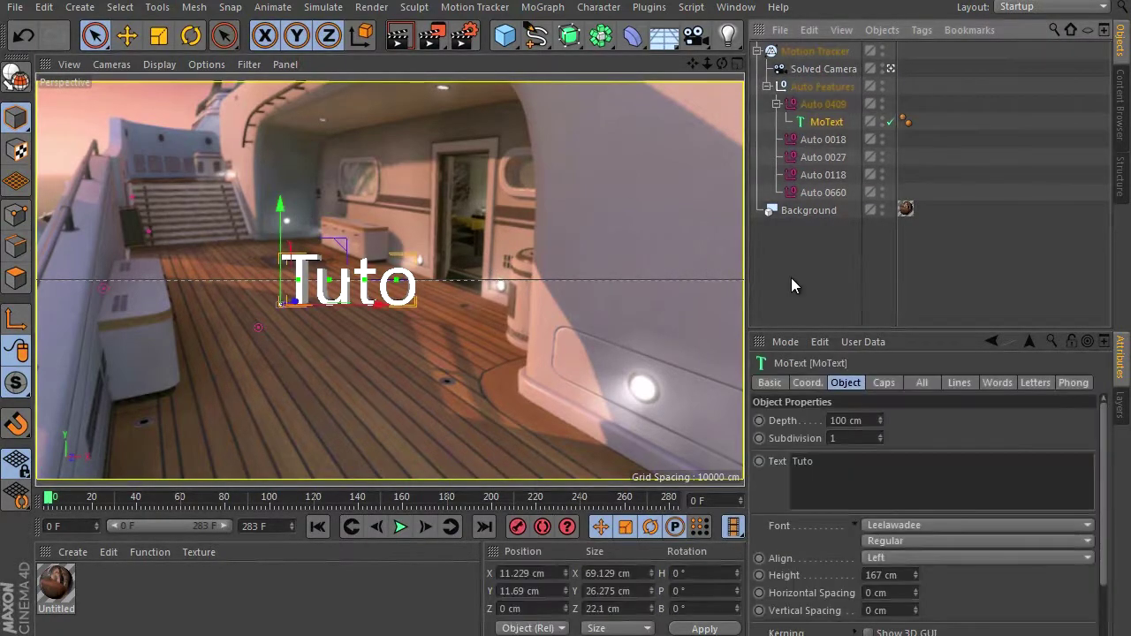
Set both the Start and End caps of the Tuto text to Fillet Cap.
left_click(886, 381)
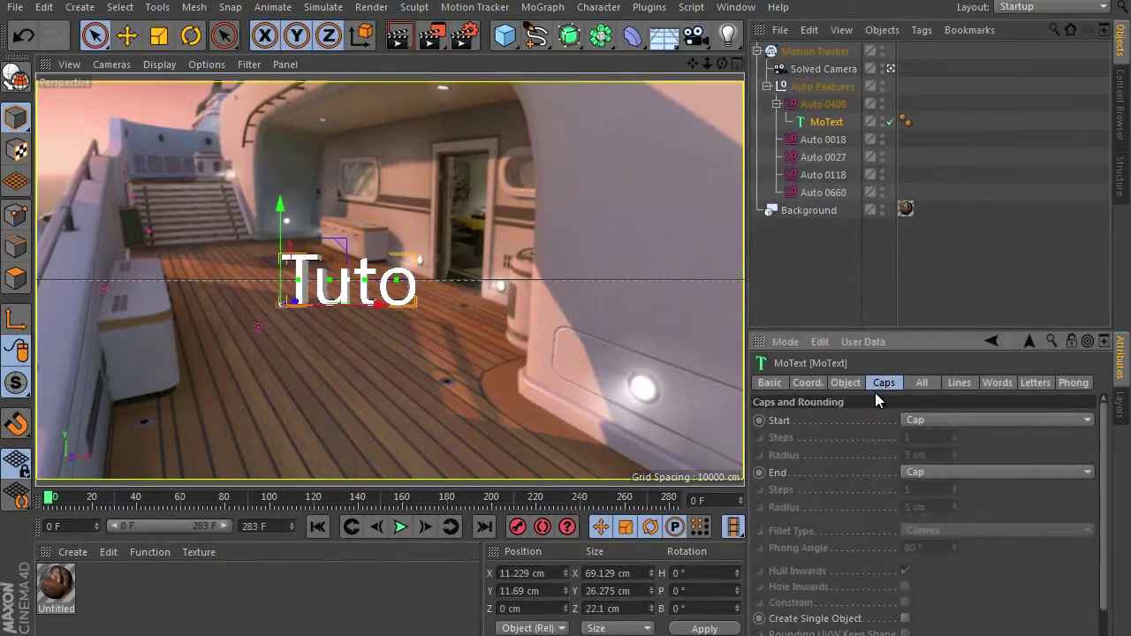
left_click(943, 422)
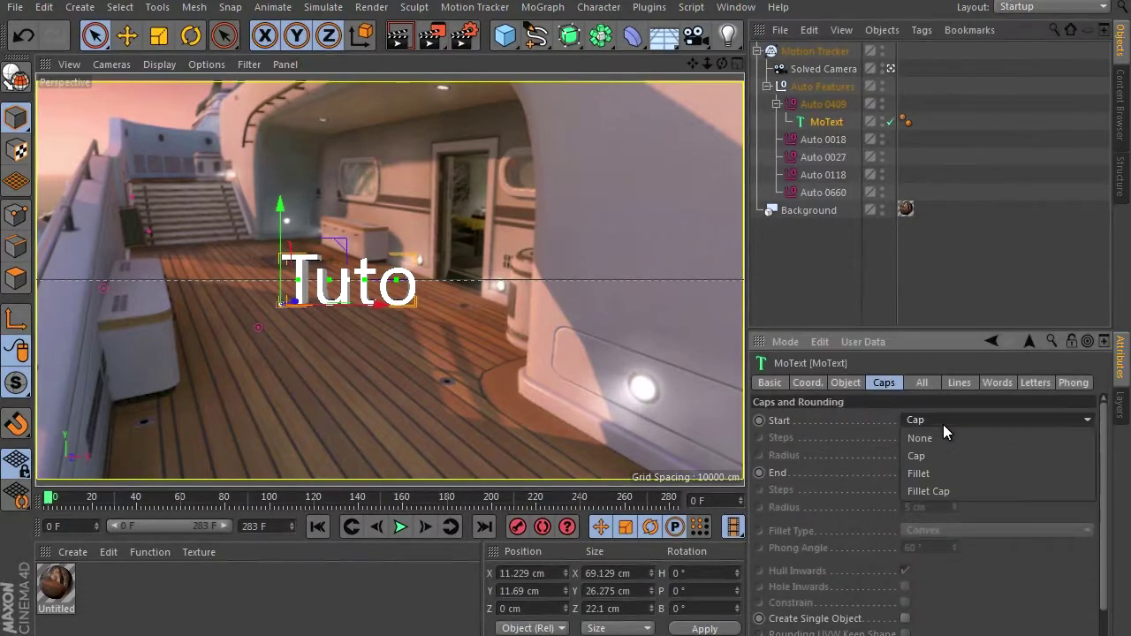
left_click(936, 486)
left_click(937, 468)
left_click(936, 543)
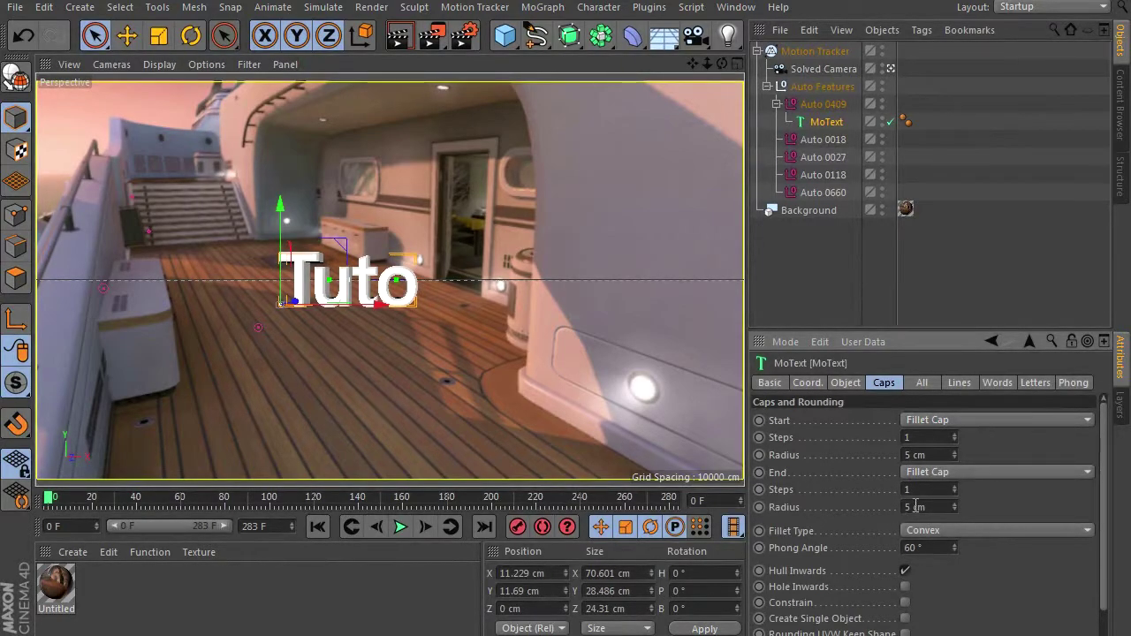
Set the back and front fillet radii to 1 cm.
left_click(955, 510)
left_click(955, 510)
left_click(955, 510)
left_click(955, 510)
left_click(955, 457)
left_click(954, 458)
left_click(954, 458)
left_click(955, 459)
left_click(779, 263)
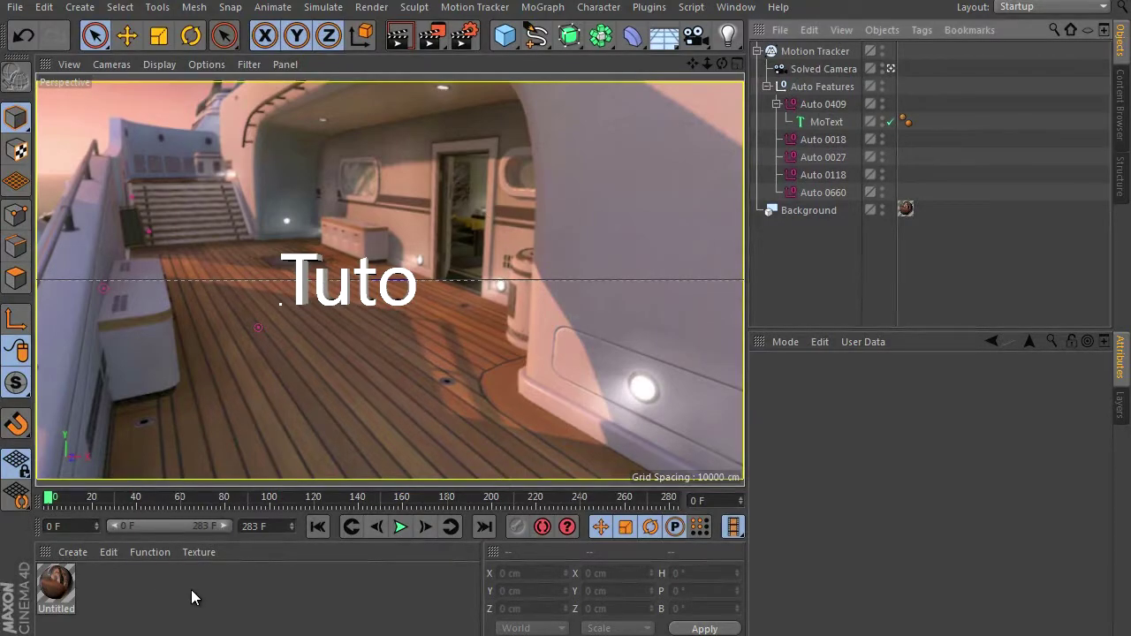
left_click(70, 551)
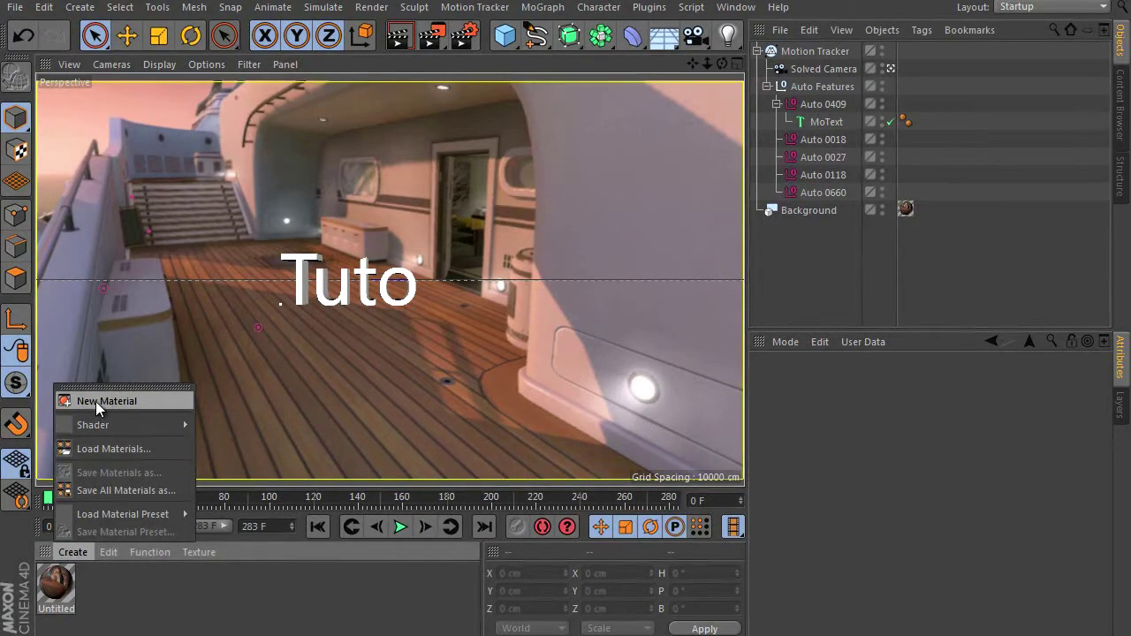
Create a new material Mat and set its color to cyan (R 0, G 246, B 255).
left_click(159, 593)
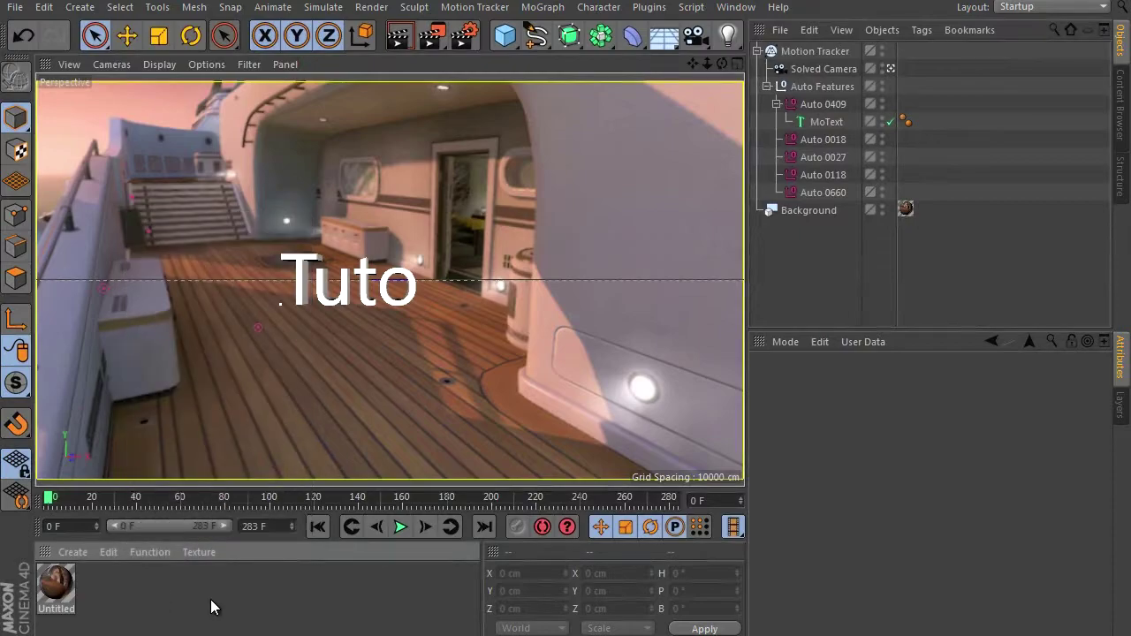
double_click(139, 590)
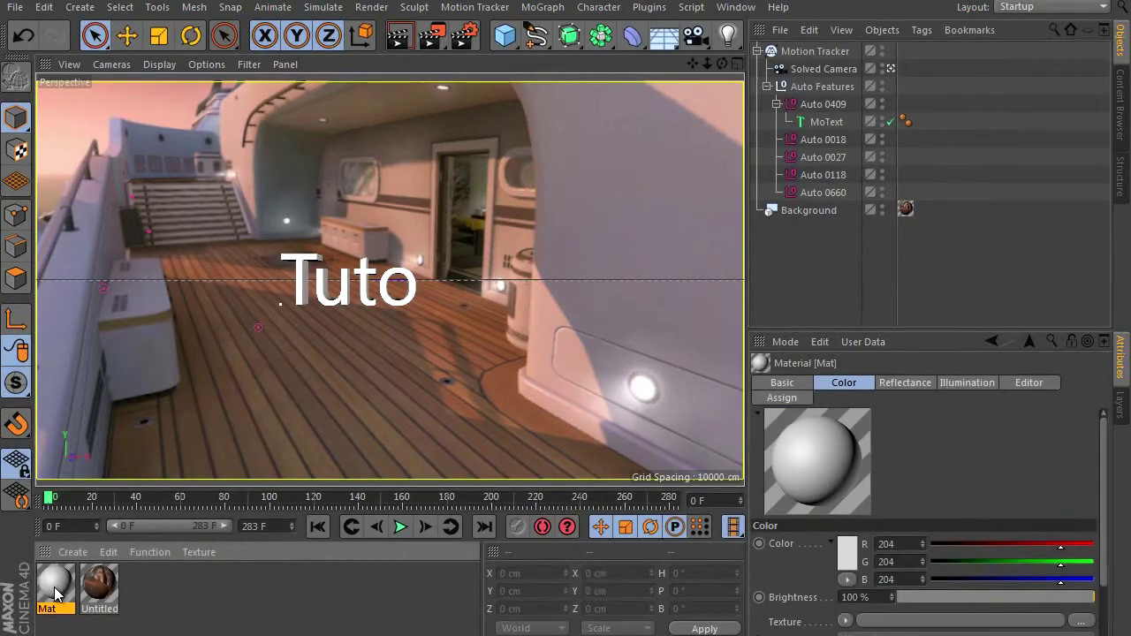
double_click(56, 592)
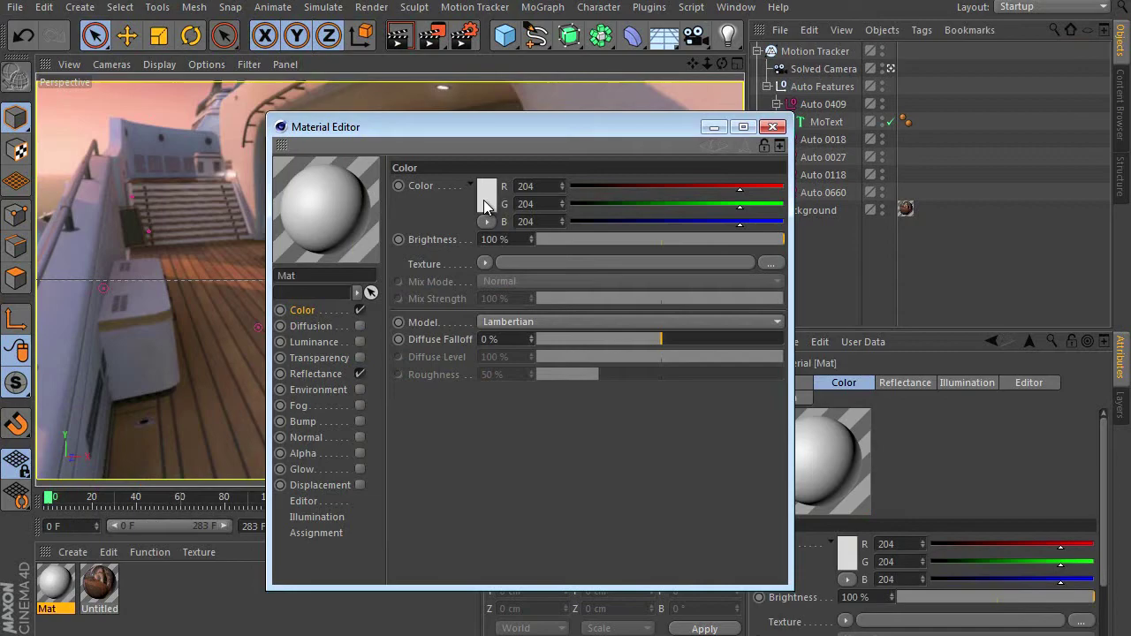
left_click(483, 200)
mouse_move(503, 146)
left_mouse_down()
mouse_move(522, 141)
mouse_move(434, 145)
mouse_move(523, 140)
mouse_move(508, 170)
left_mouse_up()
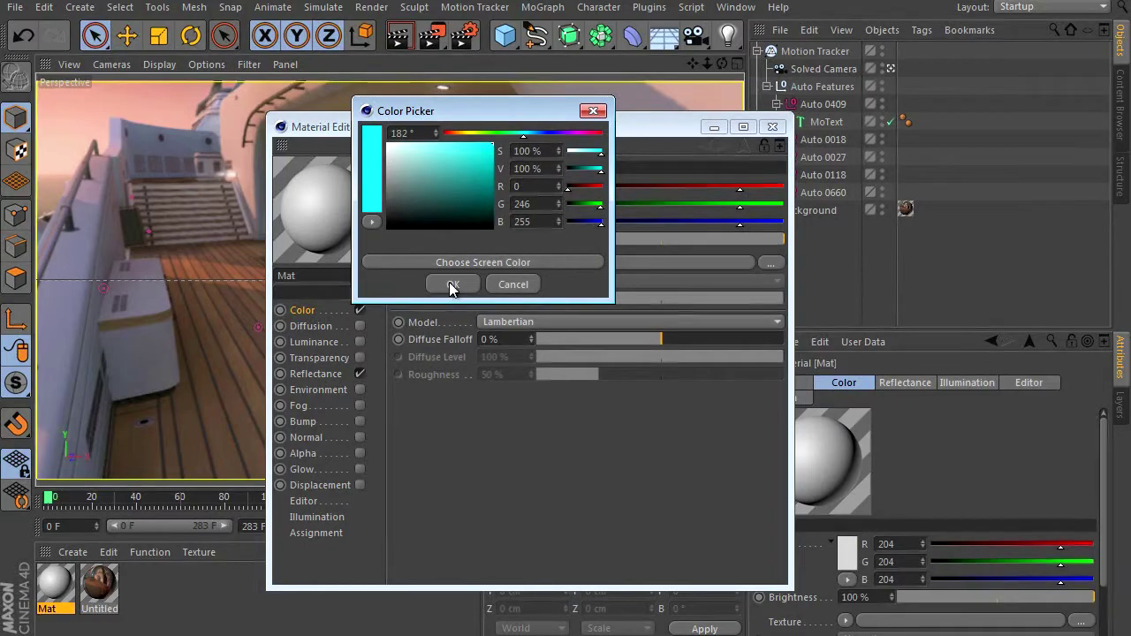
left_click(452, 283)
left_click(318, 374)
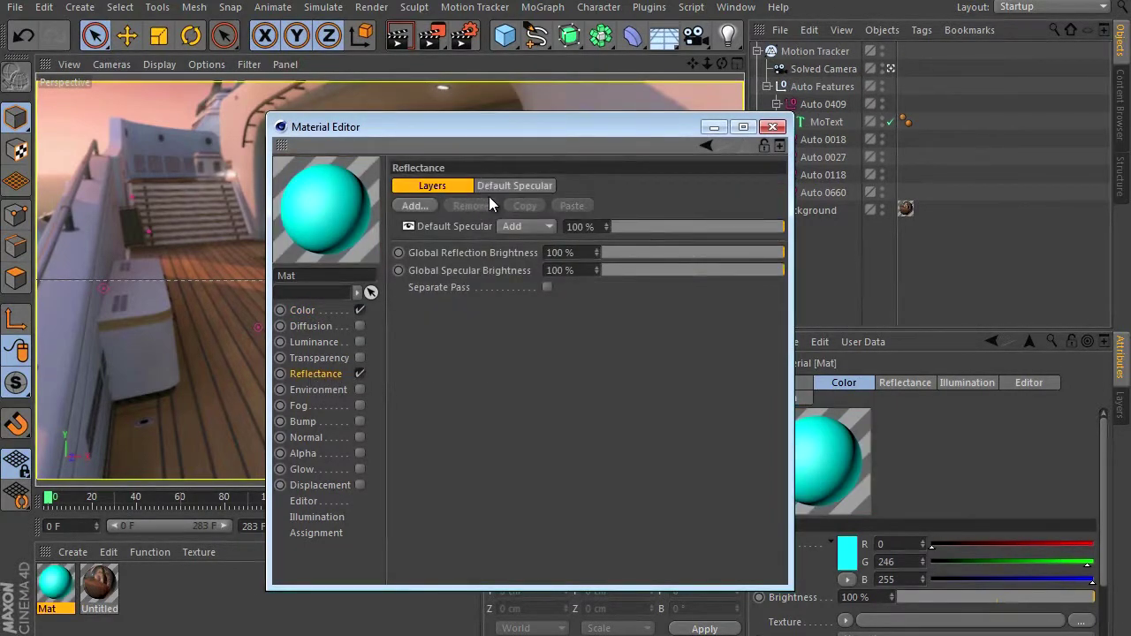
Add a Reflection (Legacy) layer to Mat with both layer strengths at 66%.
left_click(414, 206)
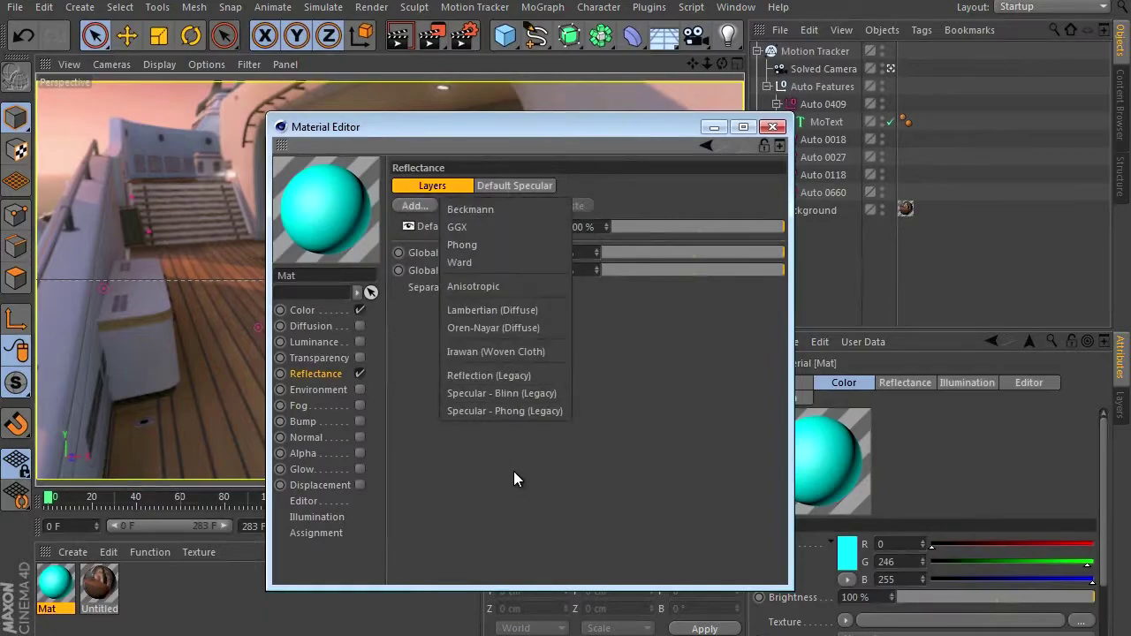
left_click(497, 377)
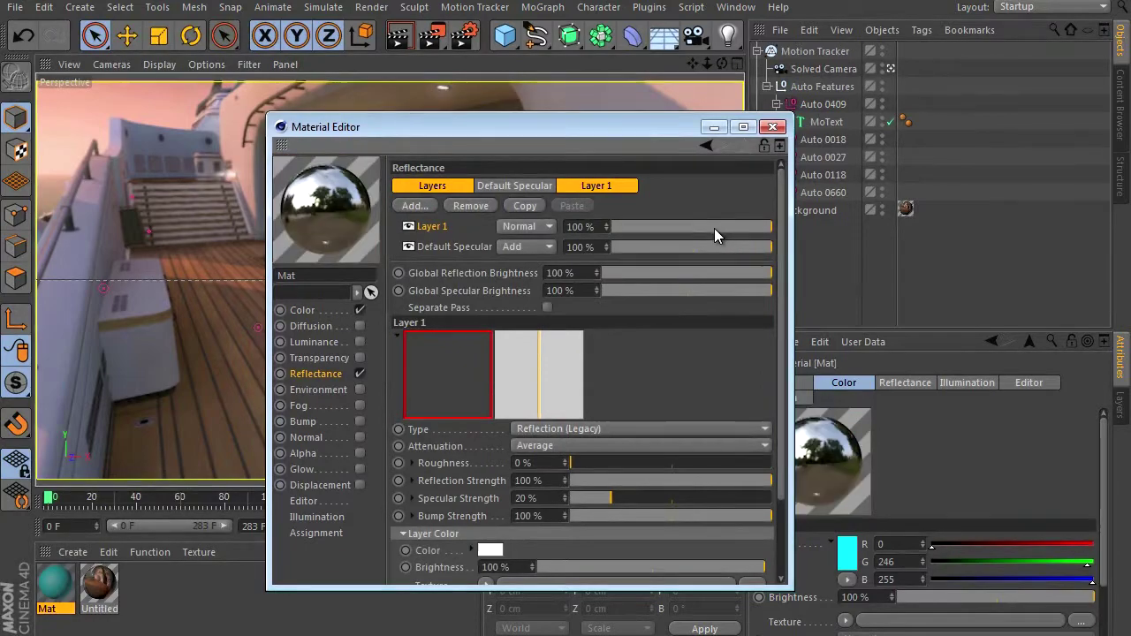
left_click(718, 227)
left_click(719, 245)
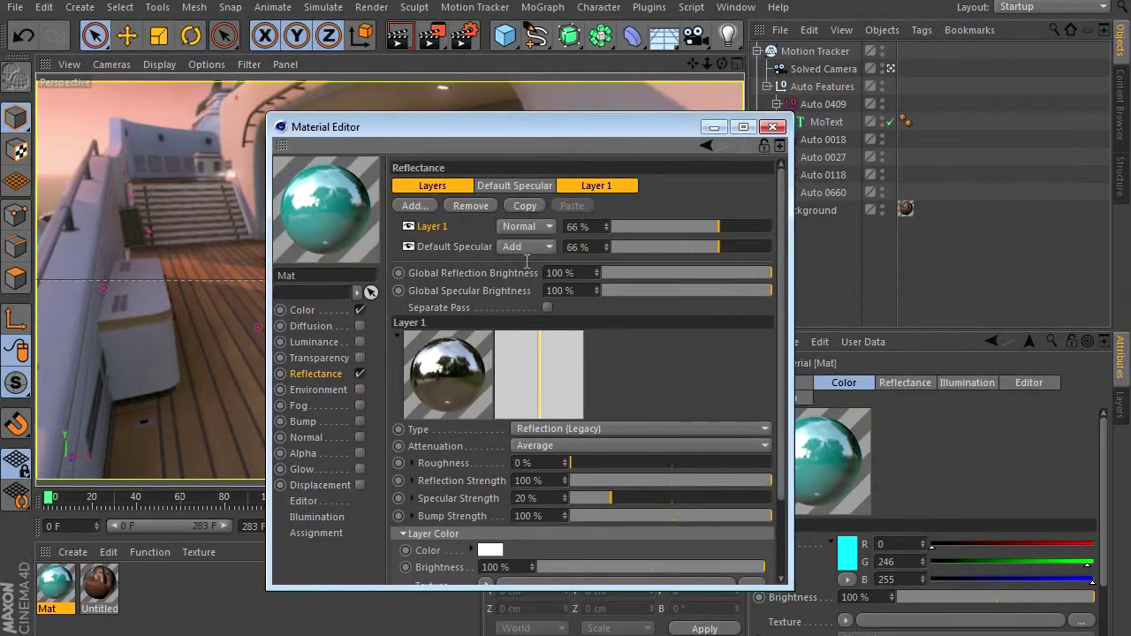
left_click(563, 428)
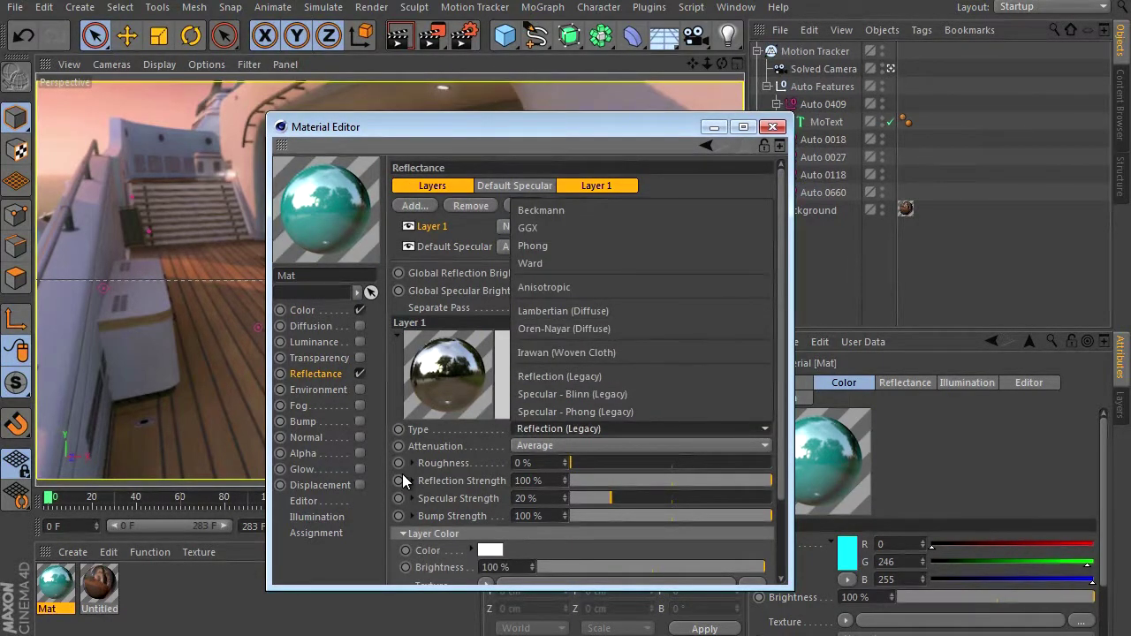
left_click(382, 450)
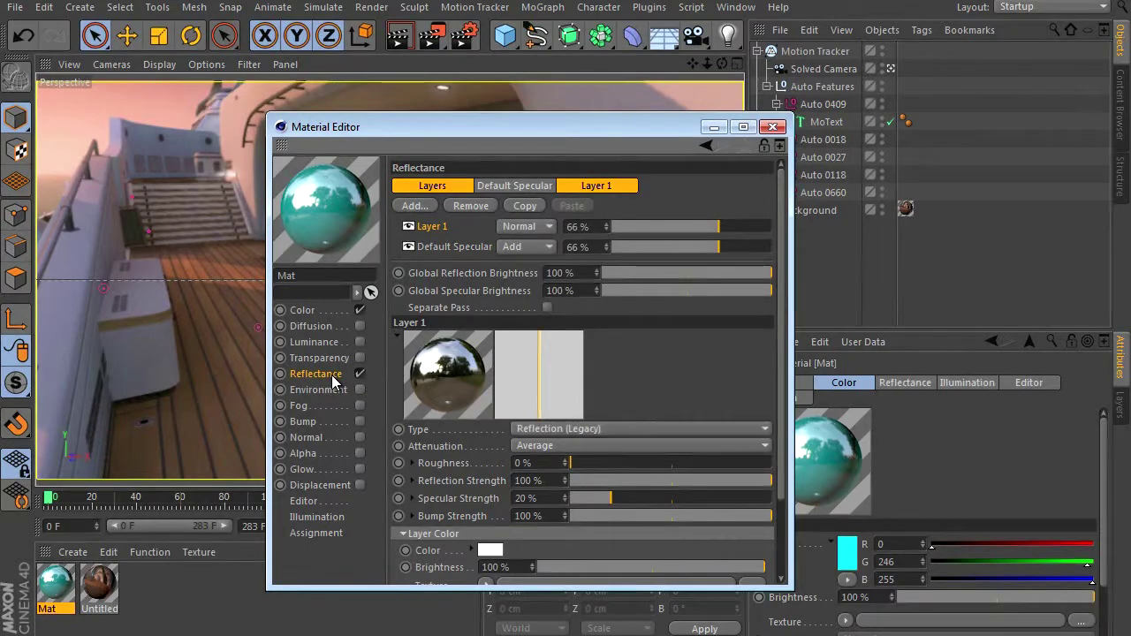
Review Mat's colour and reflectance layers, then enable the Glow channel.
left_click(318, 327)
left_click(320, 313)
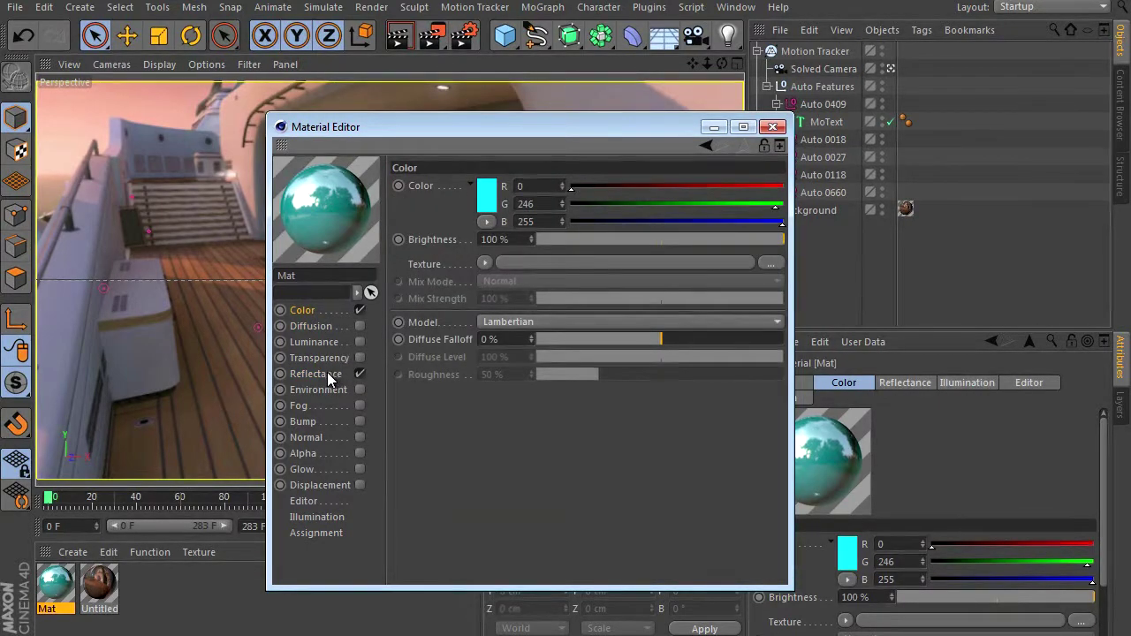
left_click(331, 375)
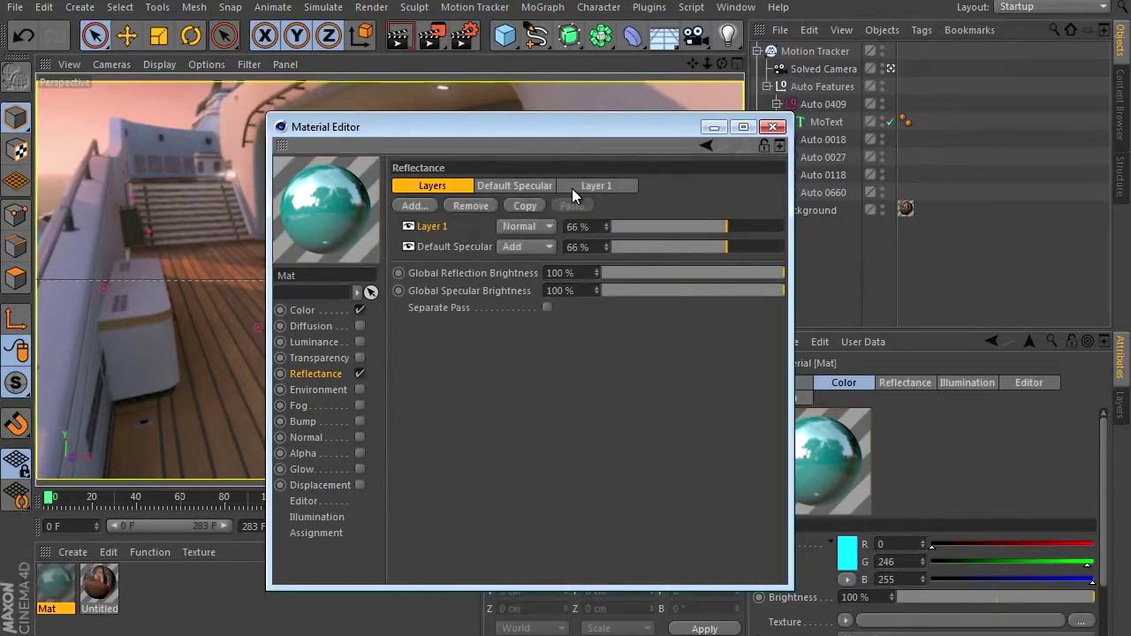
left_click(586, 189)
left_click(531, 185)
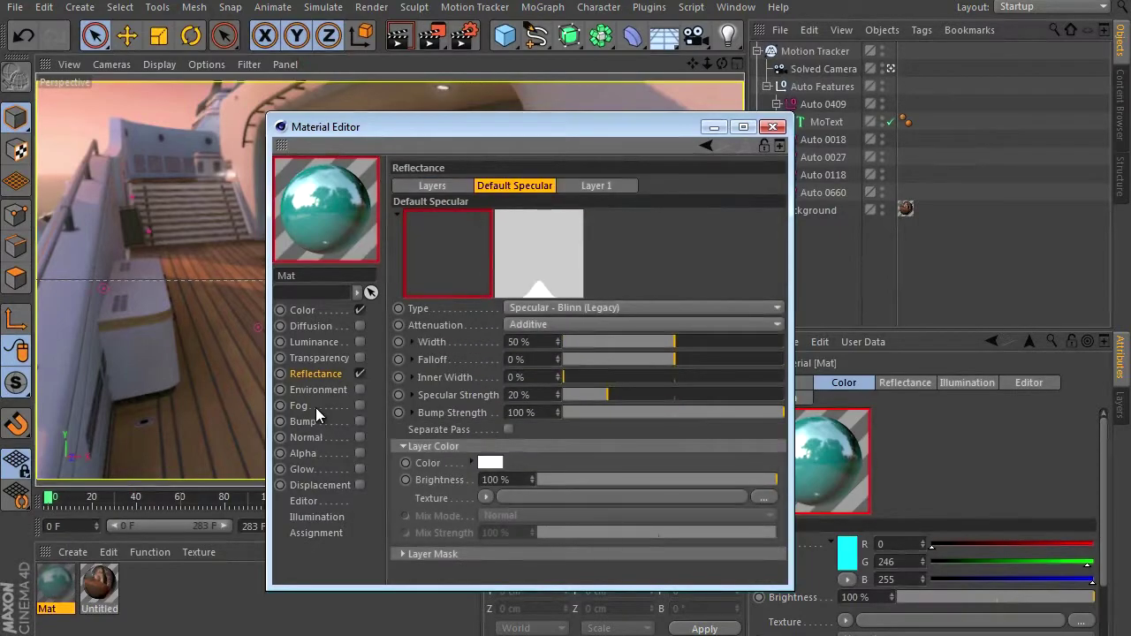
left_click(318, 469)
left_click(358, 470)
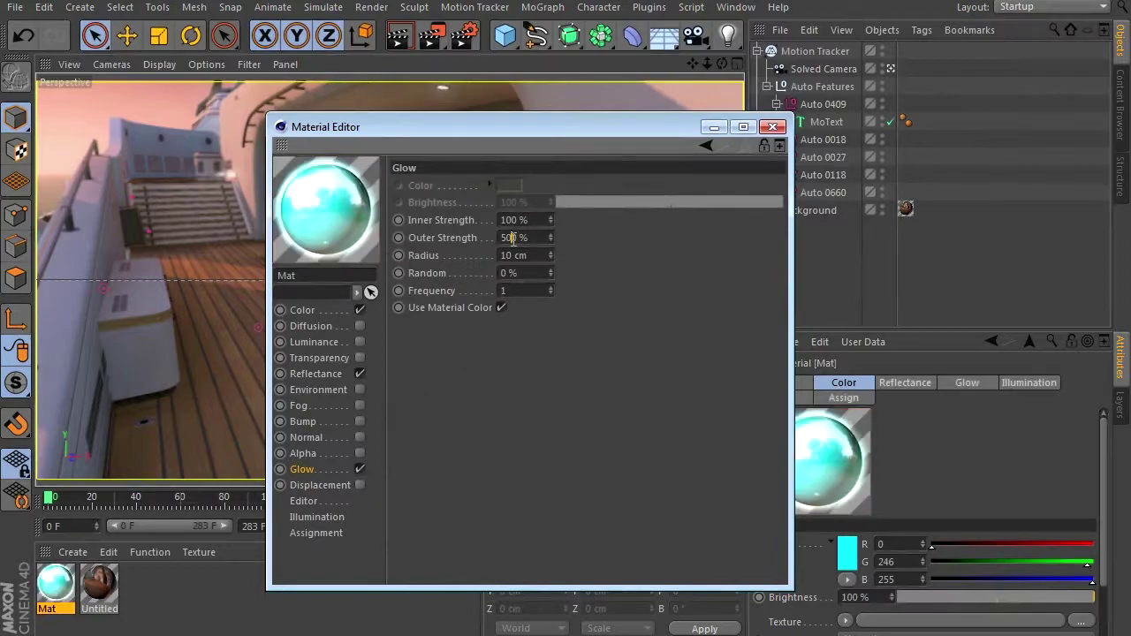
Set Mat's glow outer strength and inner strength to 50% each.
key("Delete")
type("10")
key("Return")
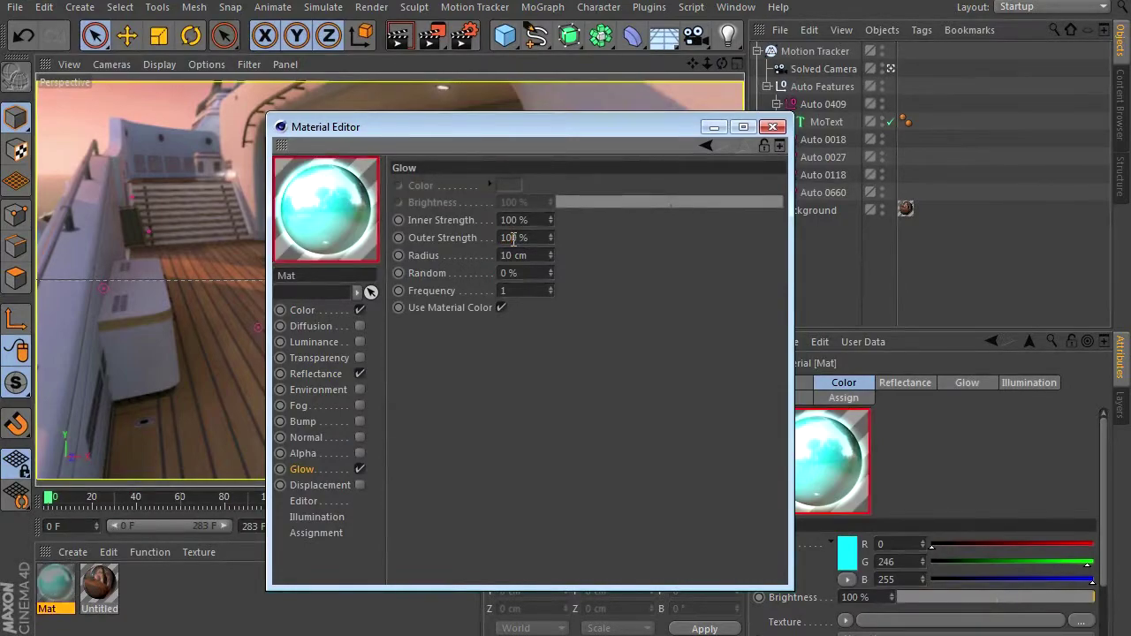
key("BackSpace")
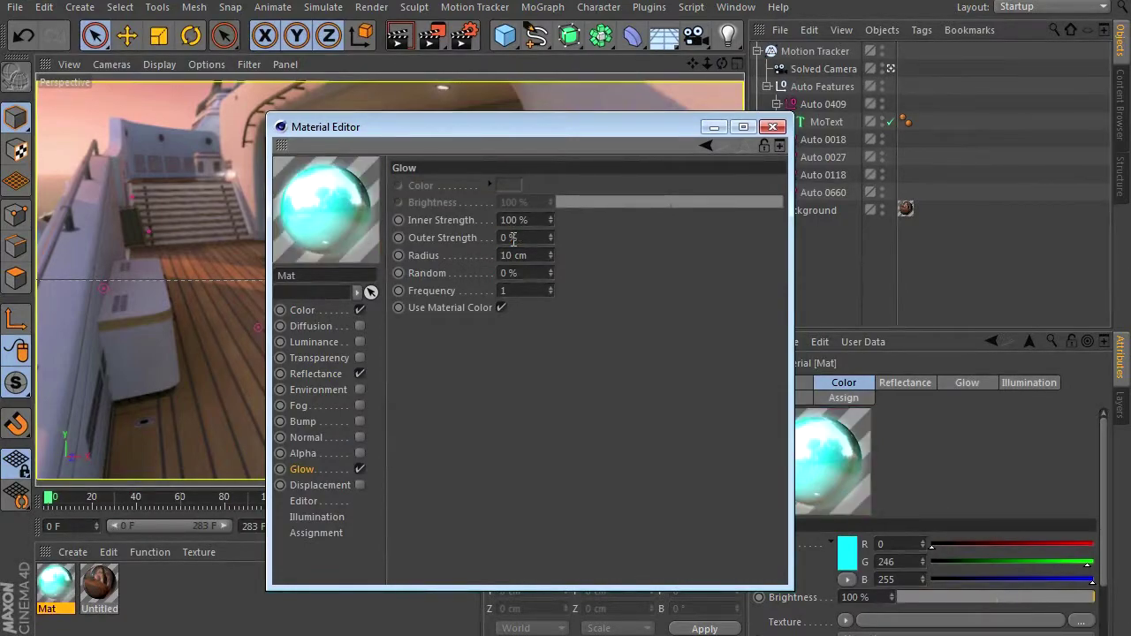
type("51")
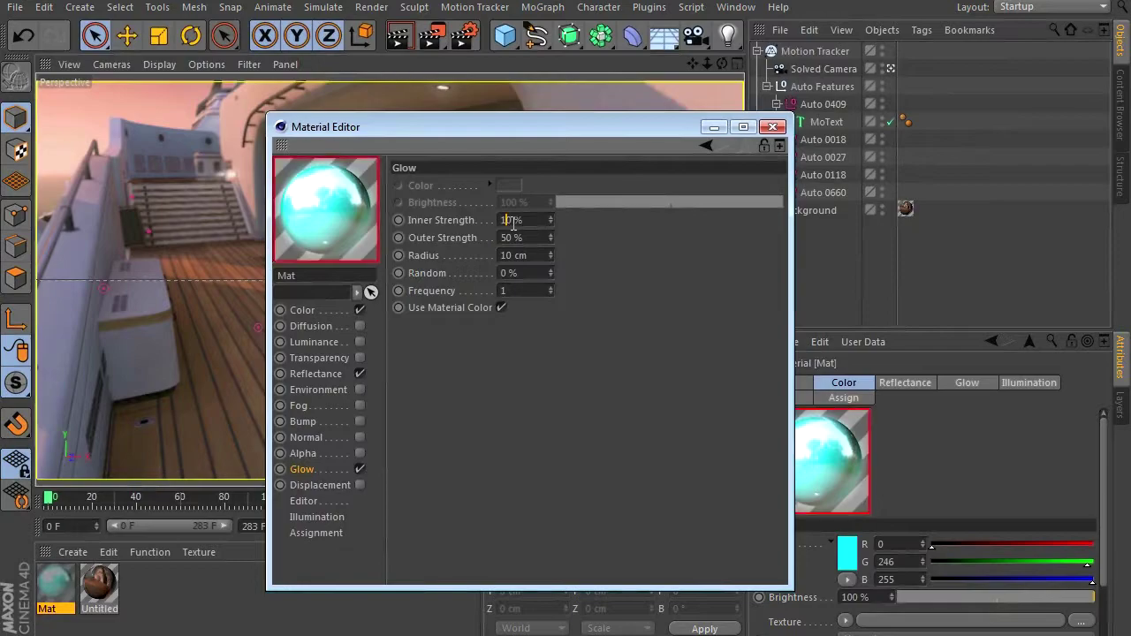
type("50")
key("Return")
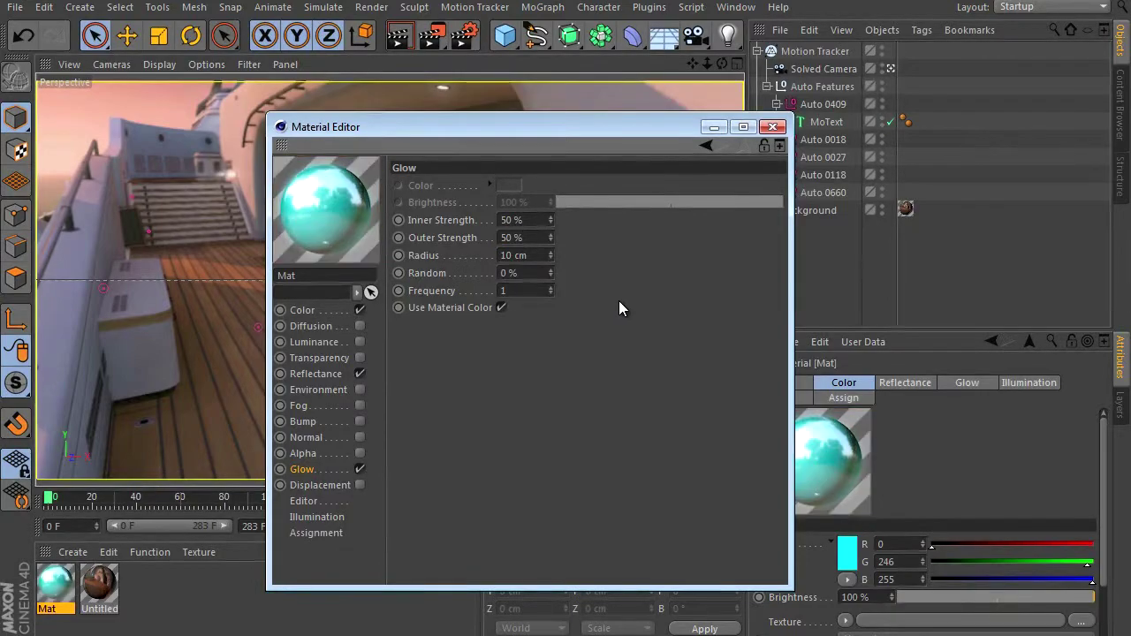
Switch the material preview to Sphere (Soft Shadow).
right_click(368, 223)
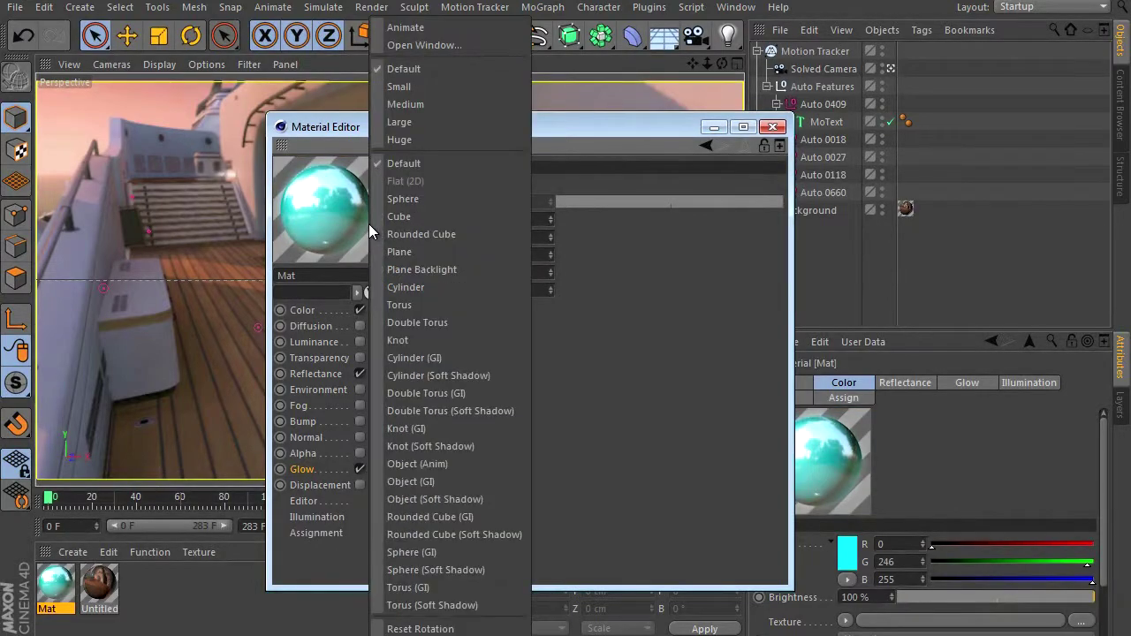
left_click(471, 569)
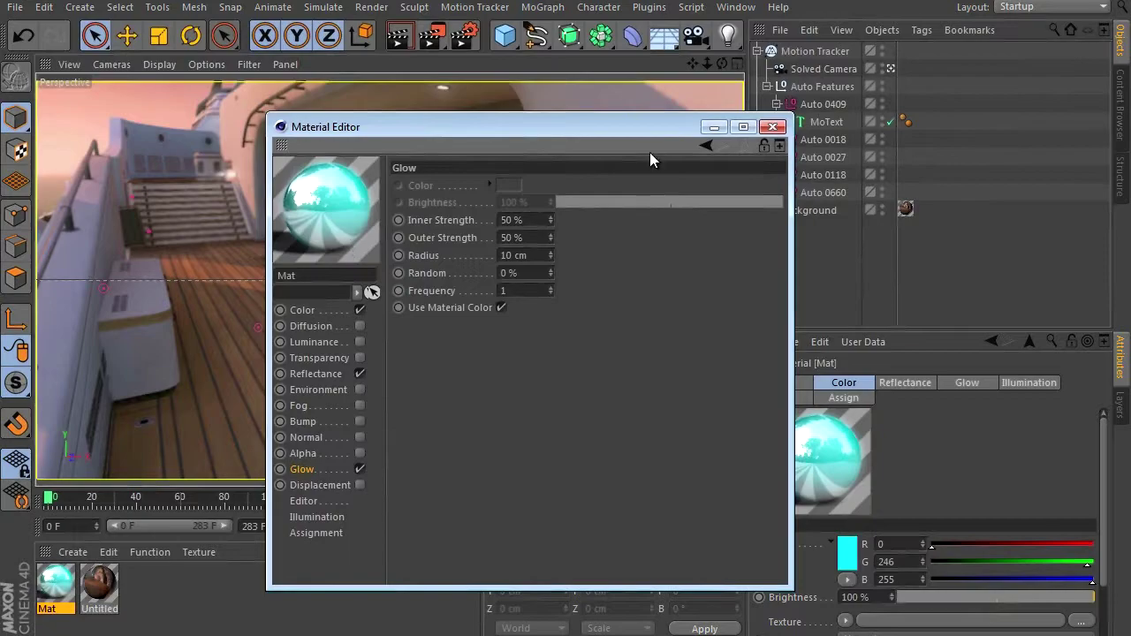
right_click(337, 200)
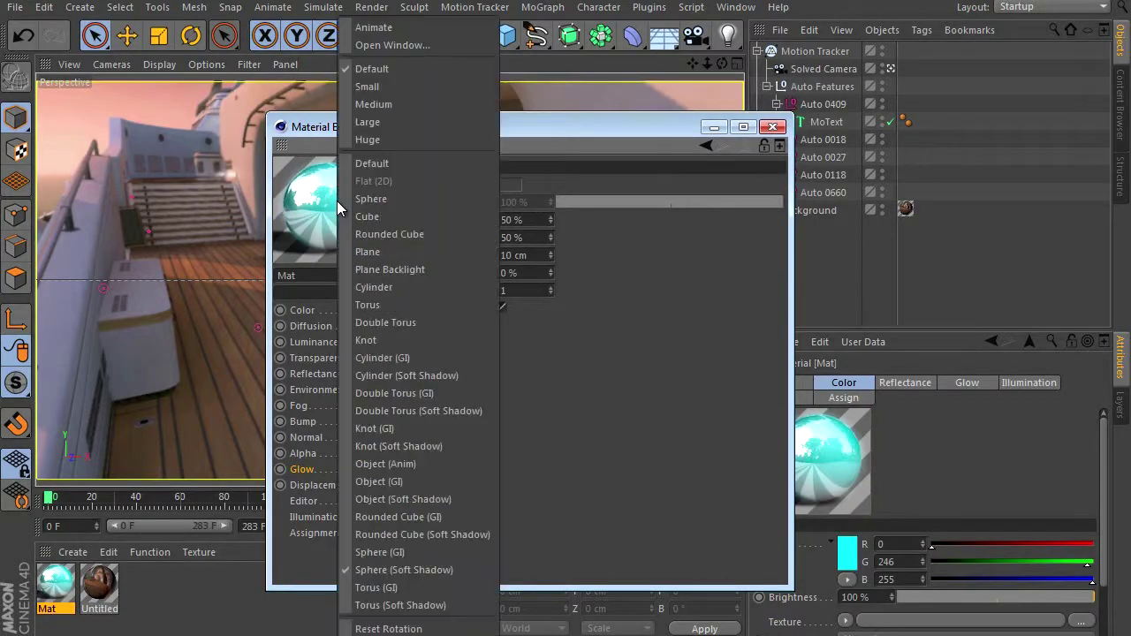
Preview Mat on a Sphere (GI), close the Material Editor, and drag Mat onto the Tuto text.
left_click(424, 552)
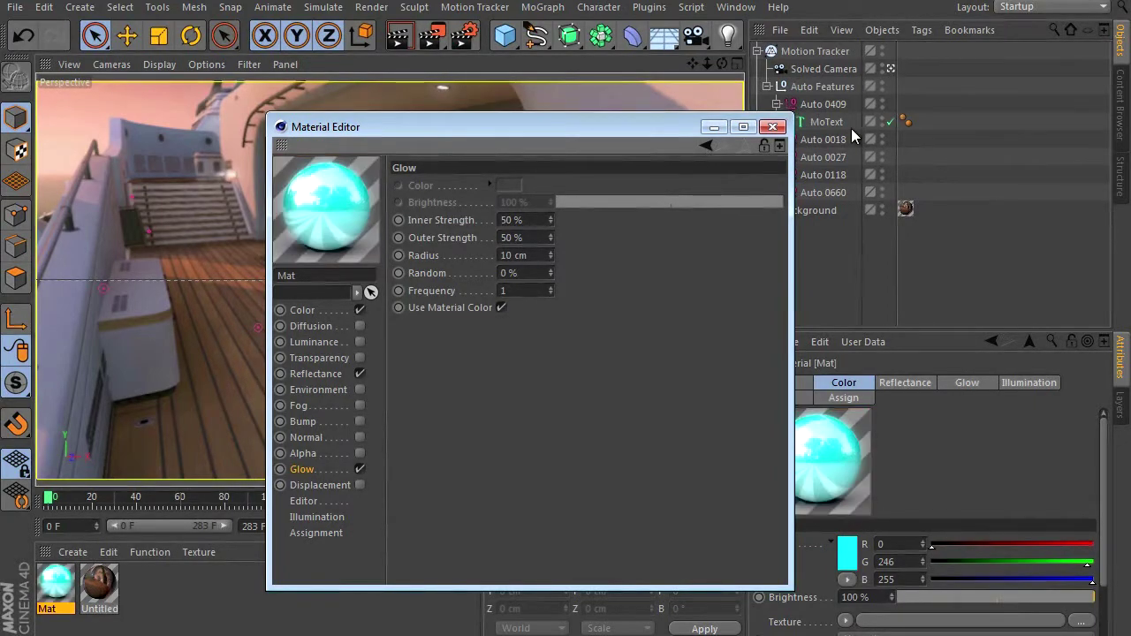
left_click(773, 126)
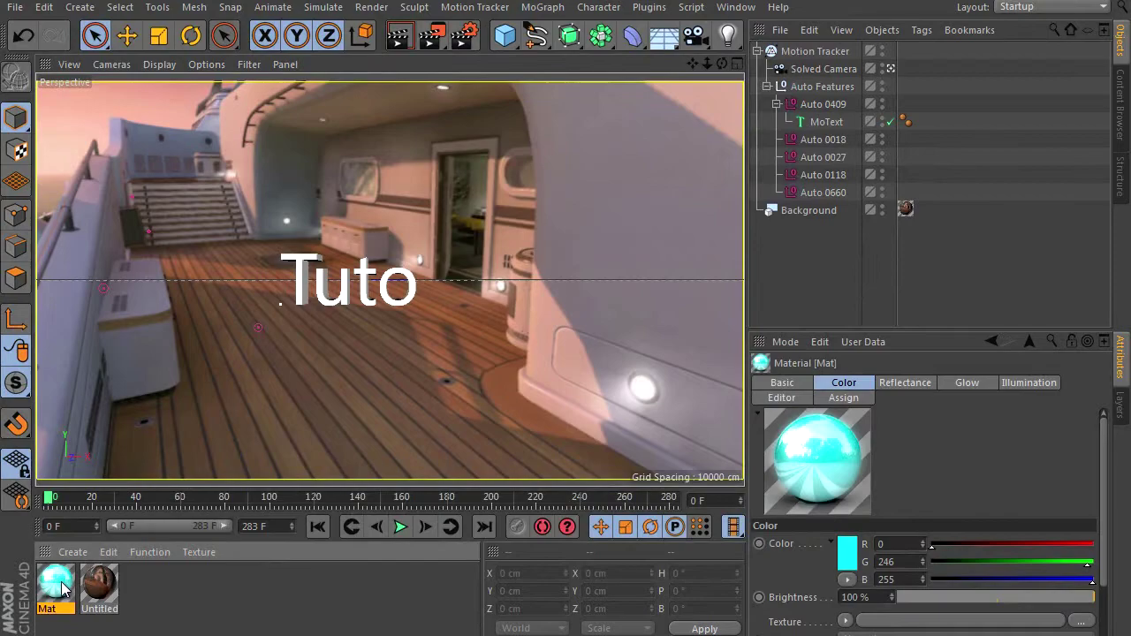
left_click_drag(62, 588, 828, 129)
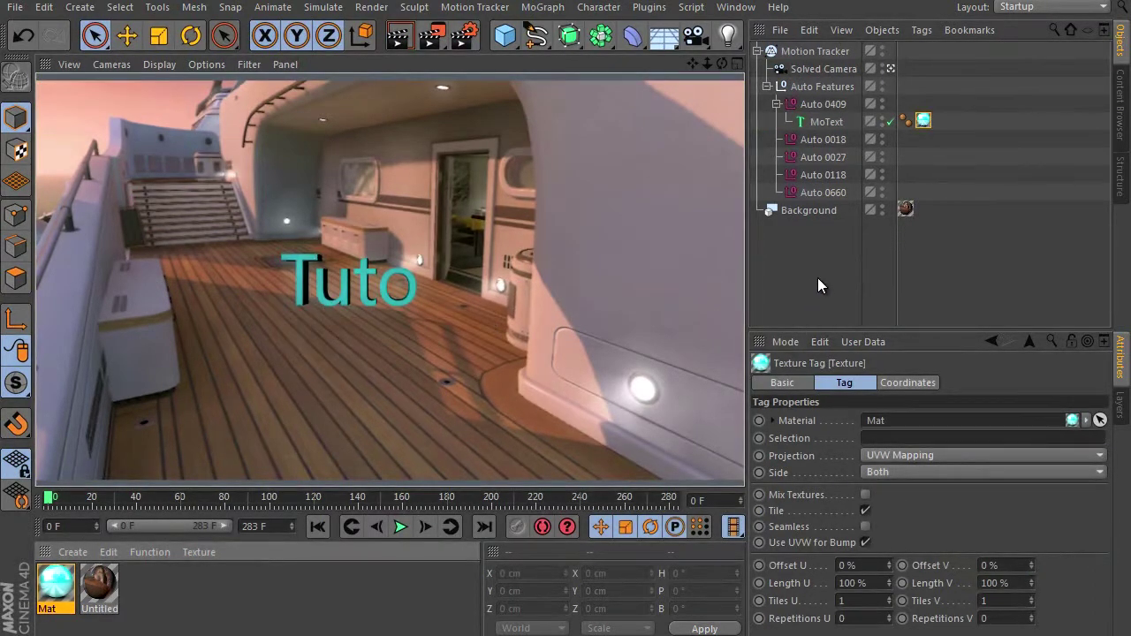
Check the Selection field of MoText's Mat texture tag, deselect all, and add a new material.
left_click(826, 122)
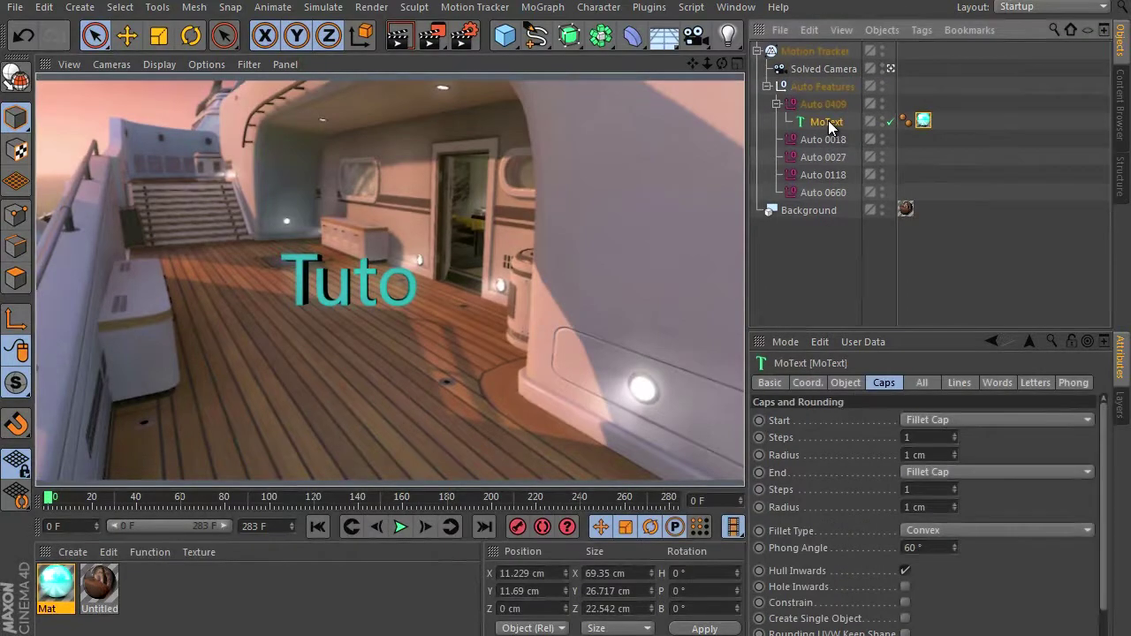
left_click(924, 123)
left_click(901, 439)
type("C1")
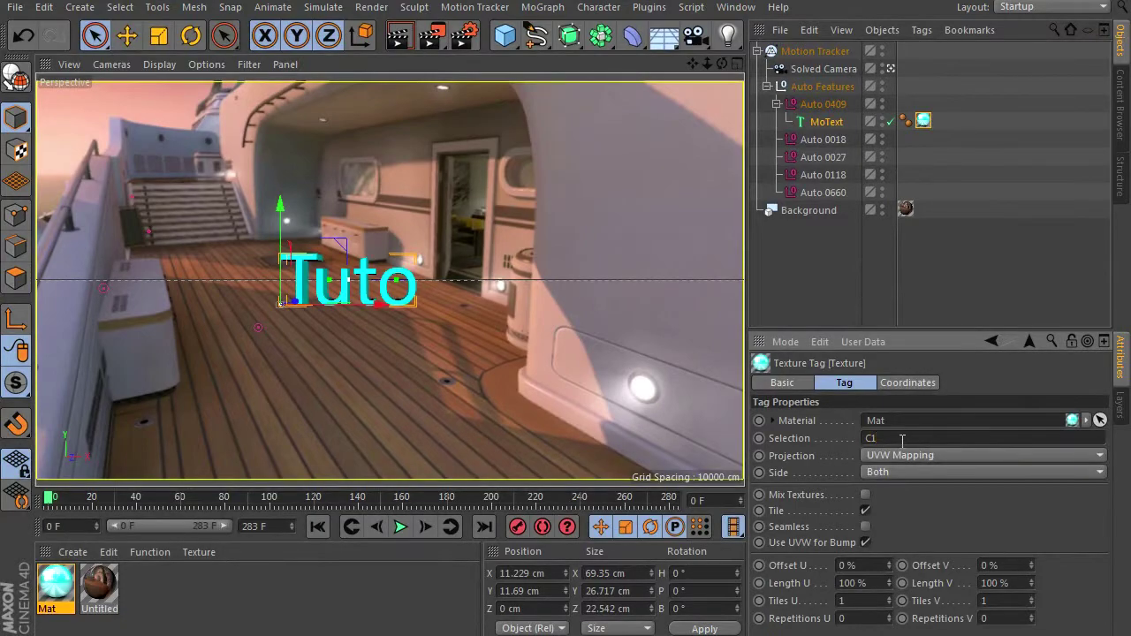
left_click(927, 234)
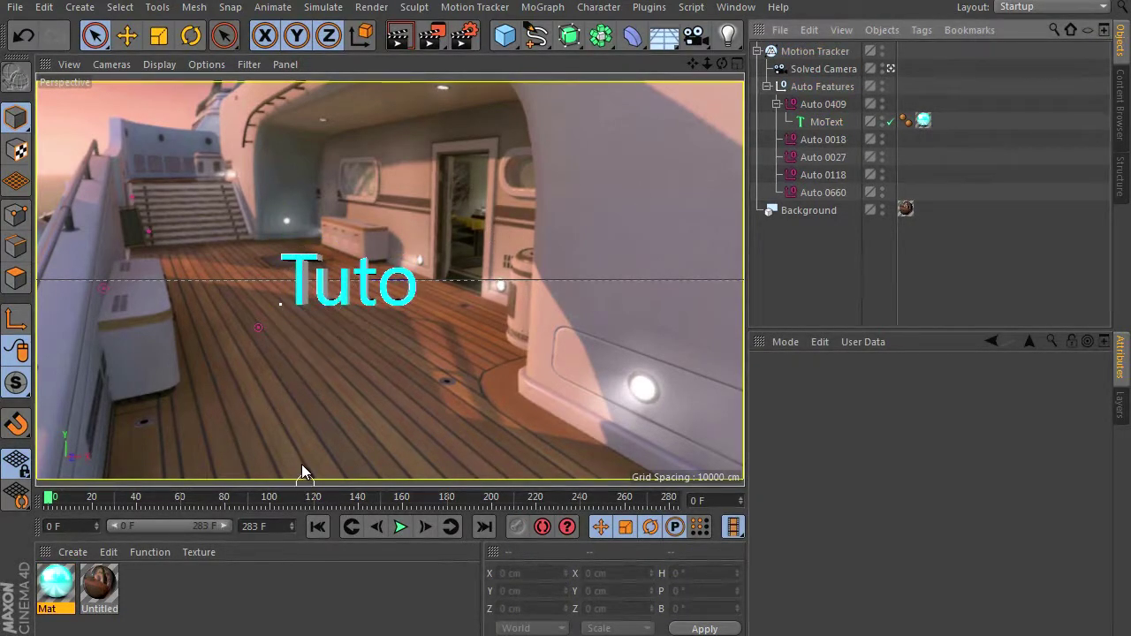
double_click(277, 619)
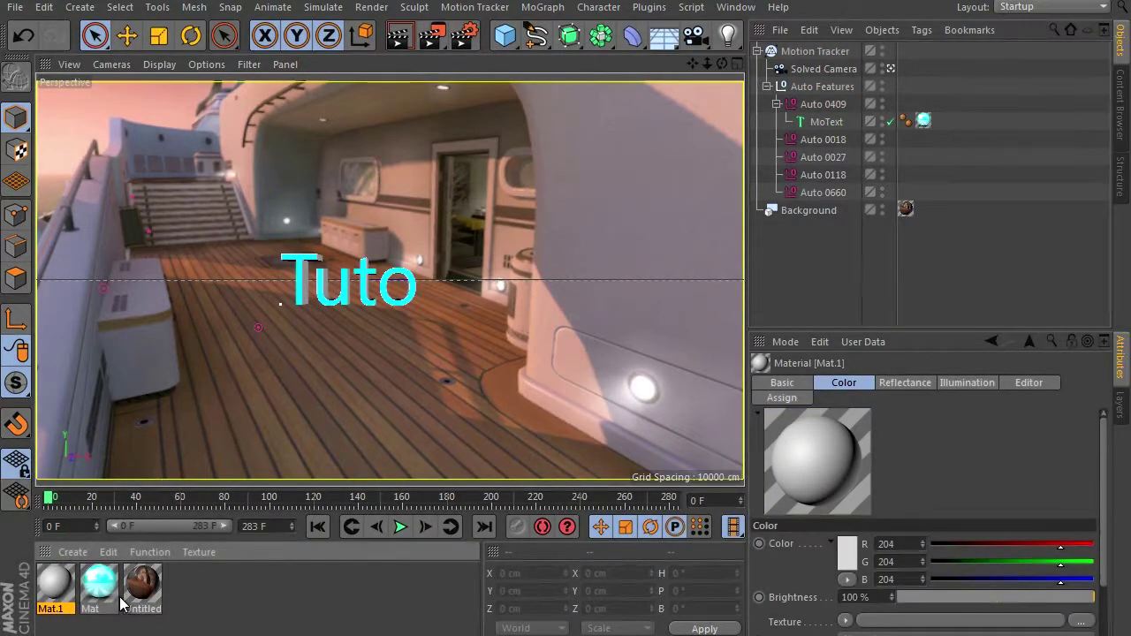
Open Mat.1 and set its Color to pure white, R 255, G 255, B 255.
double_click(58, 585)
left_click(296, 286)
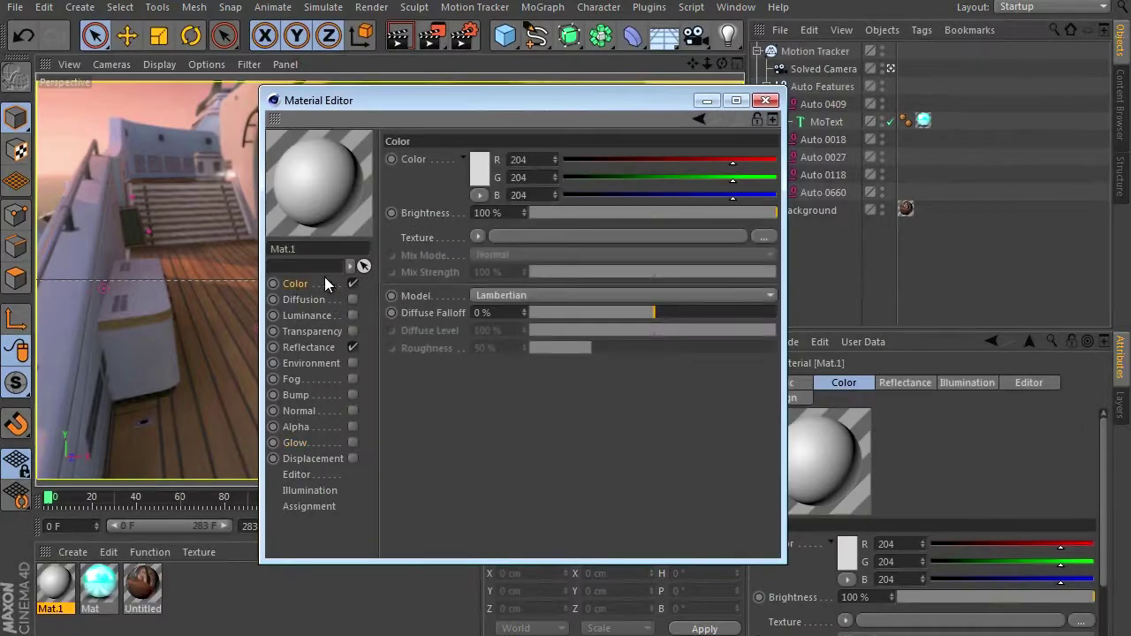
left_click(499, 173)
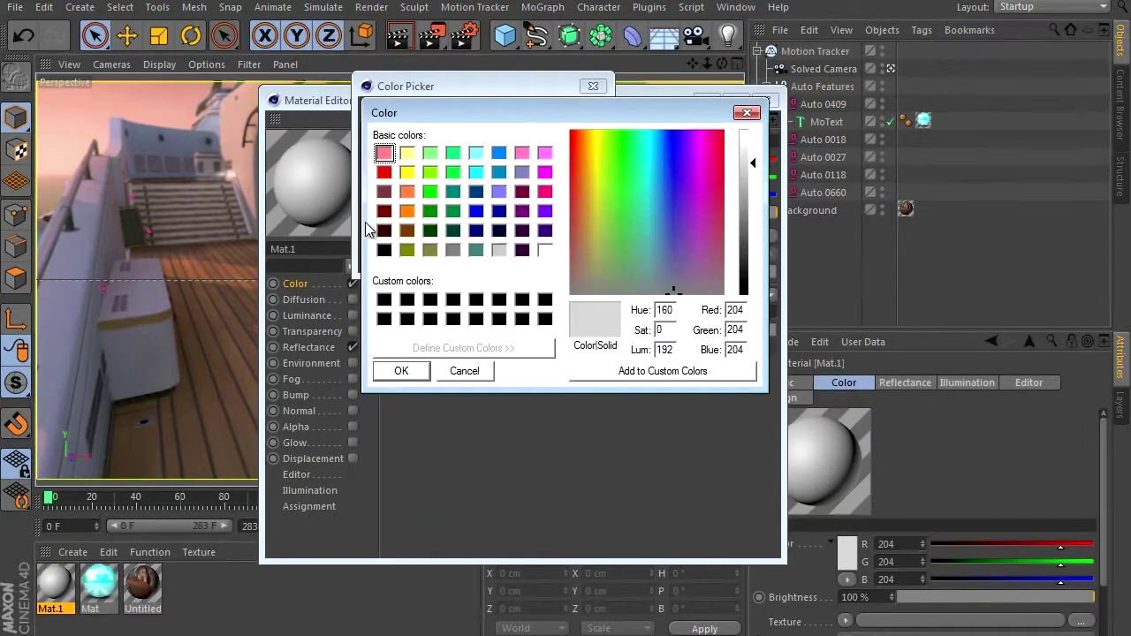
left_click(543, 252)
left_click(402, 373)
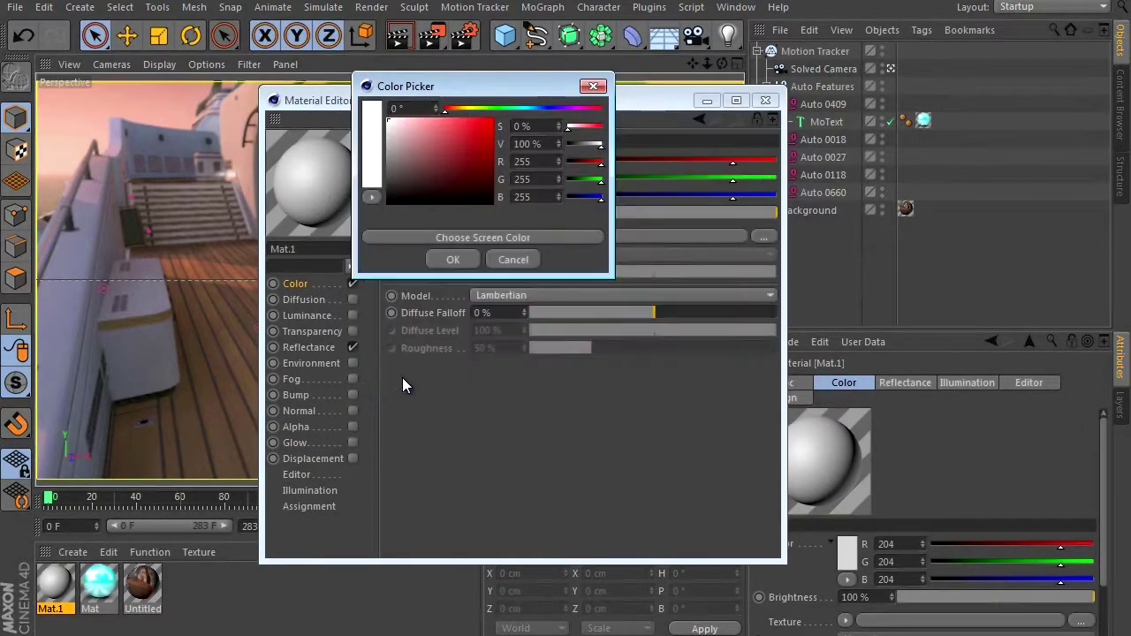
left_click(454, 261)
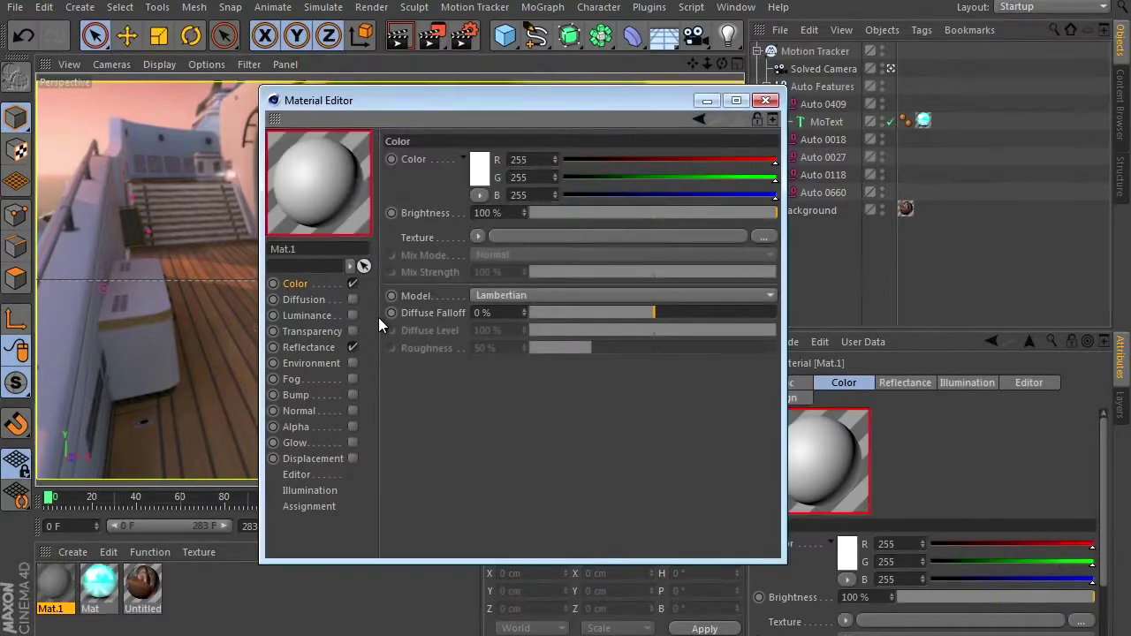
left_click(309, 347)
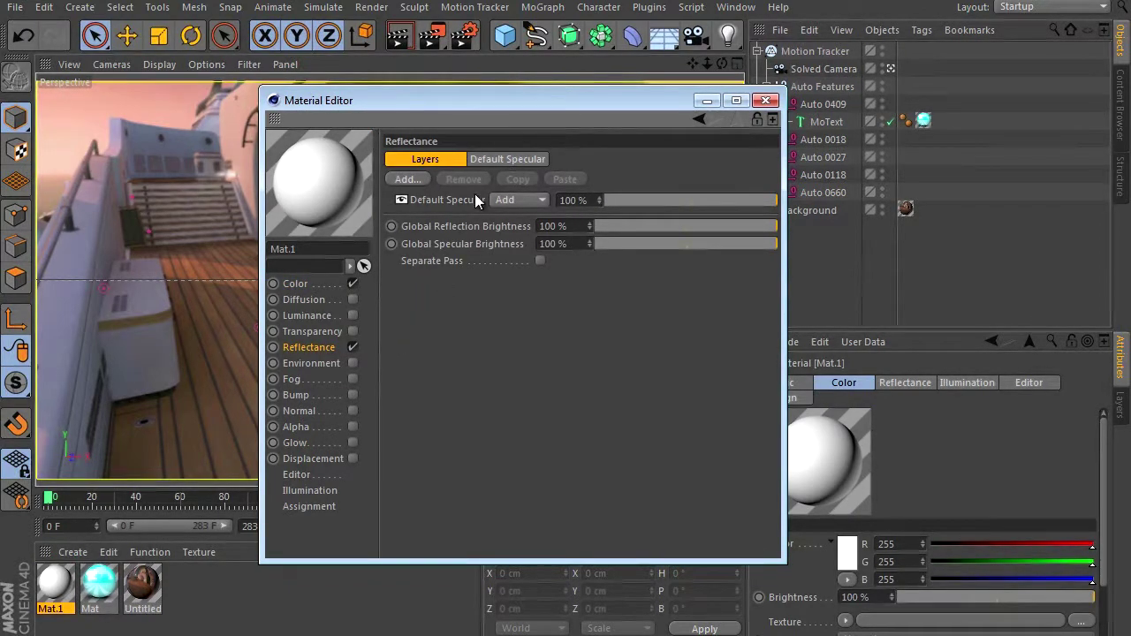
Add a Reflection (Legacy) layer to Mat.1, set both layers to 73%, and load a Fresnel colour texture.
left_click(403, 185)
left_click(478, 346)
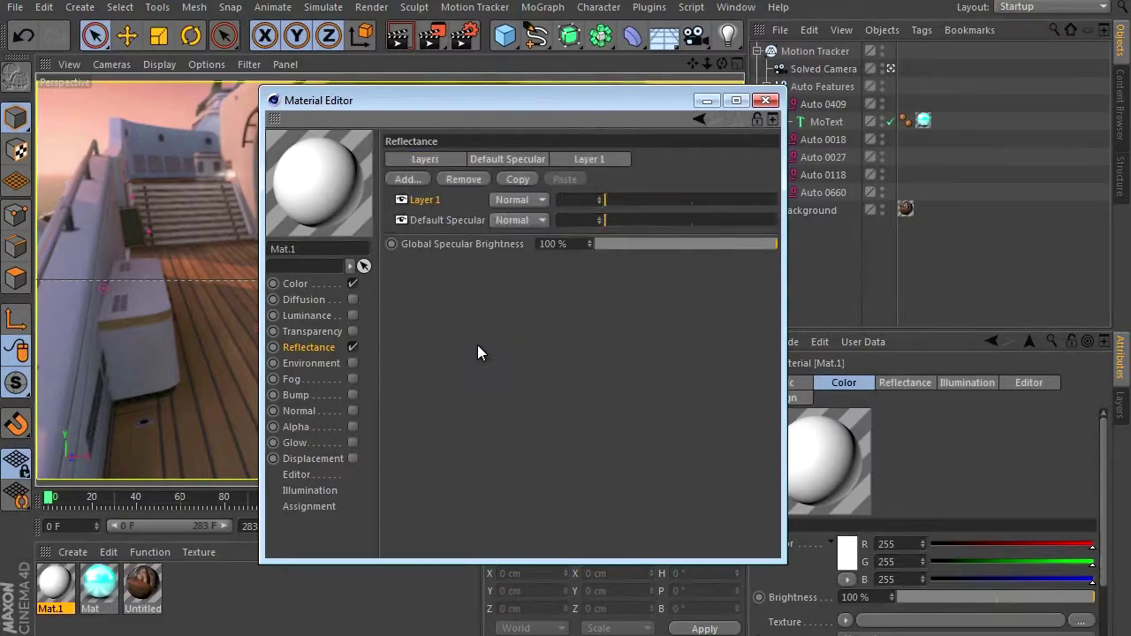
left_click(723, 200)
left_click(723, 220)
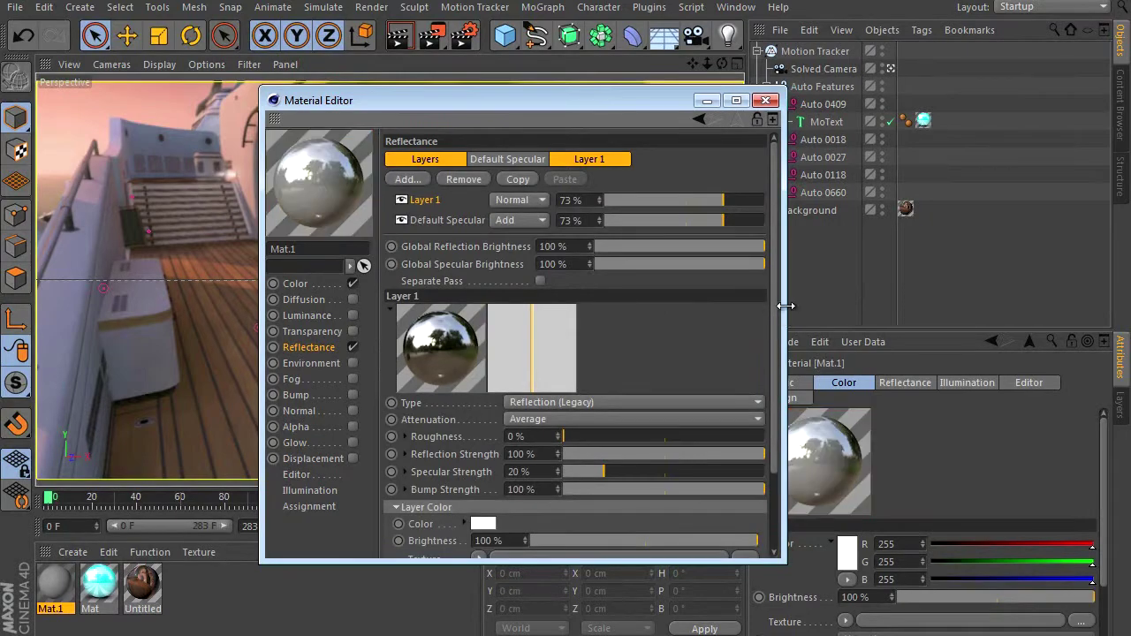
left_click_drag(774, 299, 766, 410)
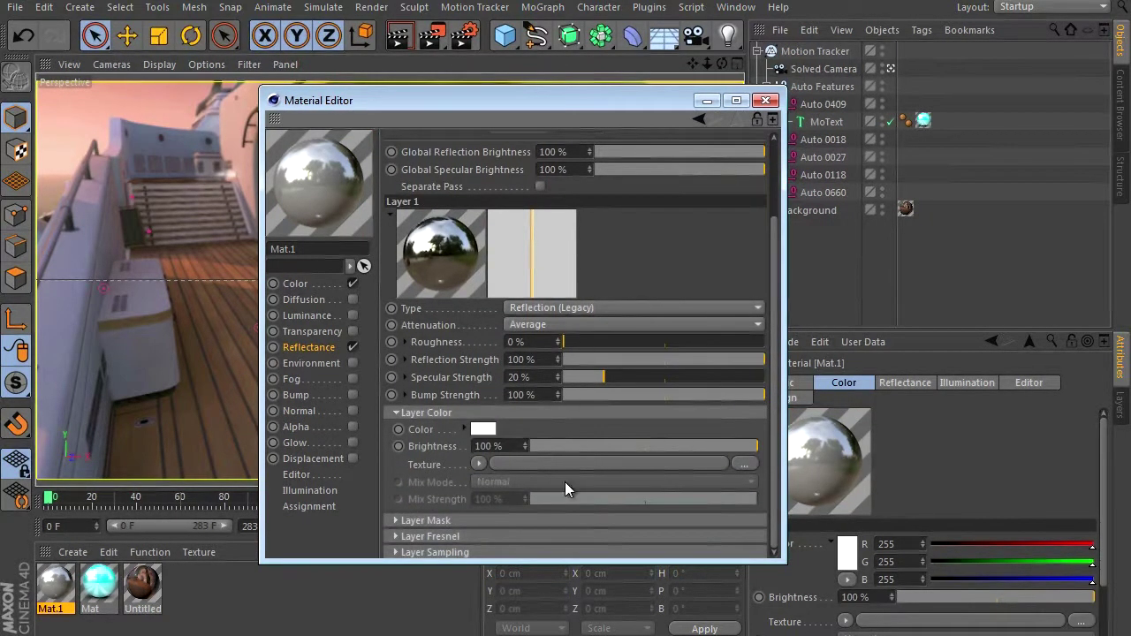
left_click(479, 464)
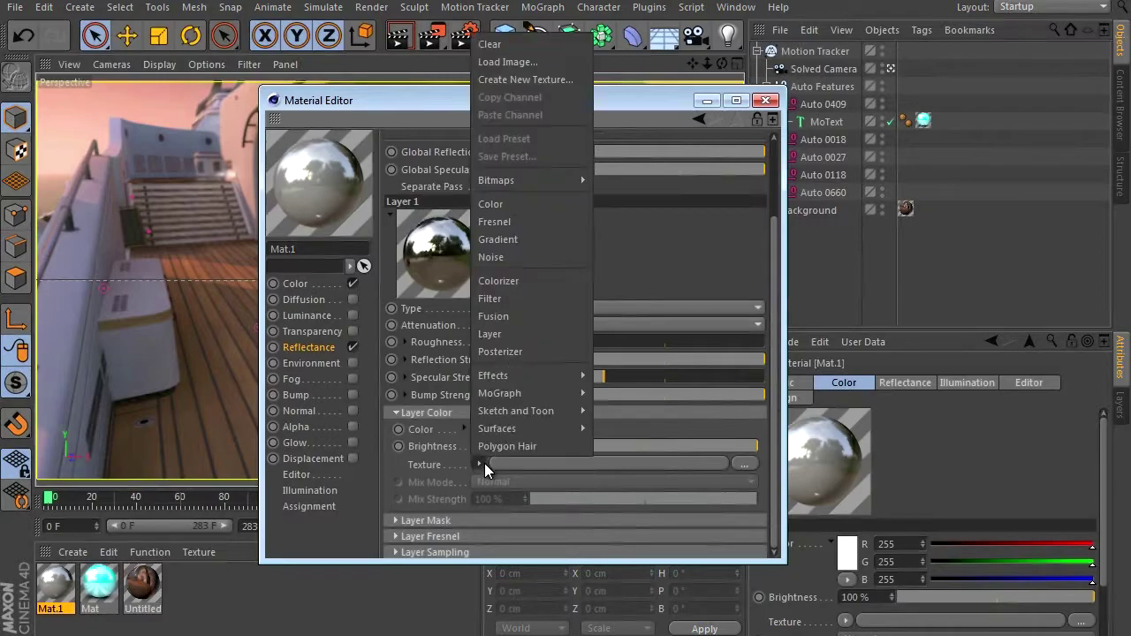
left_click(513, 223)
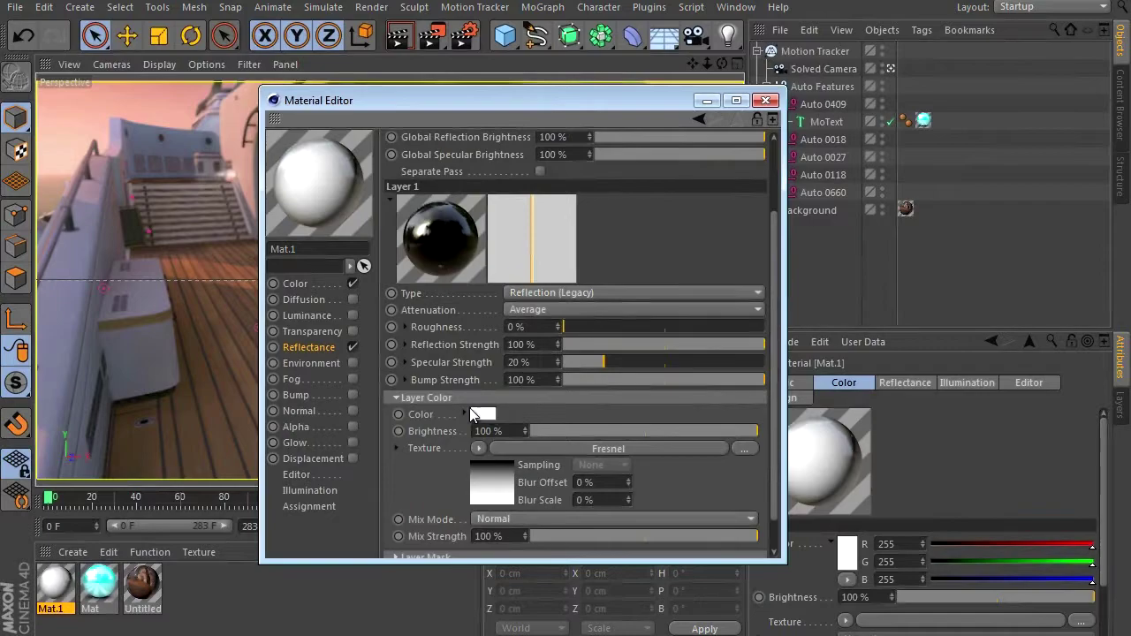
Choose a preview option for Mat.1 and close the Material Editor.
right_click(328, 231)
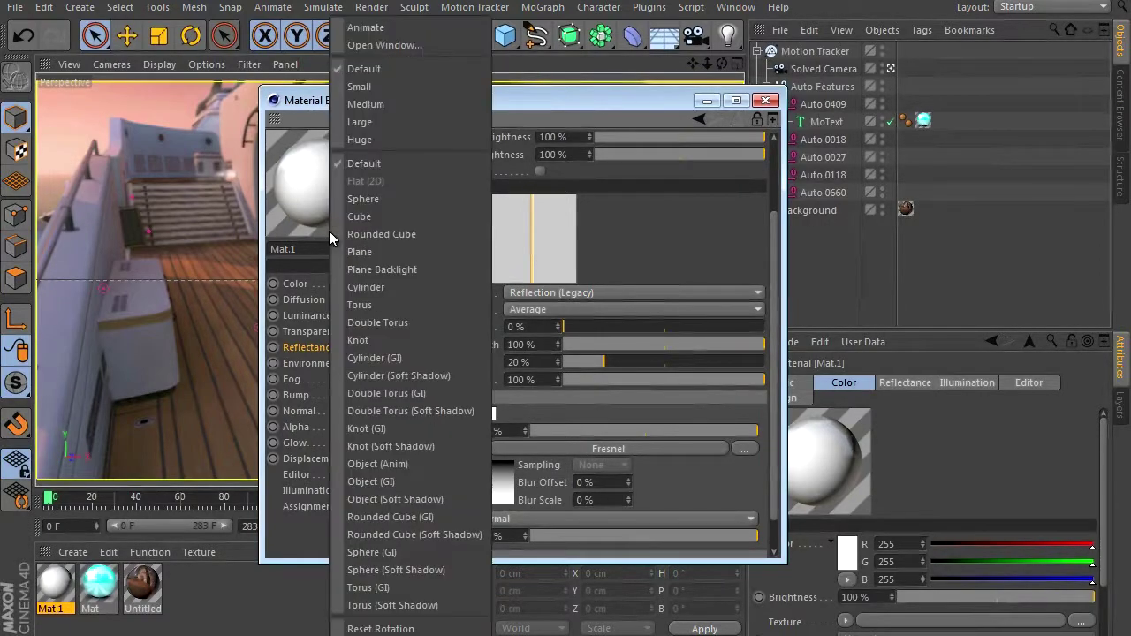
left_click(413, 546)
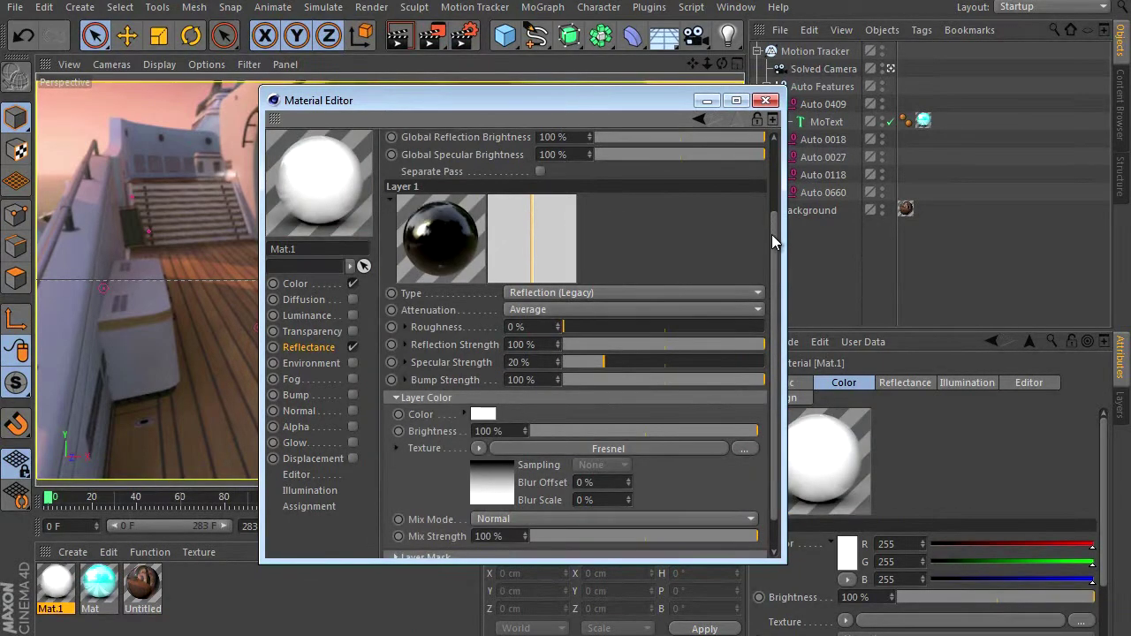
scroll(771, 234, "up", 3)
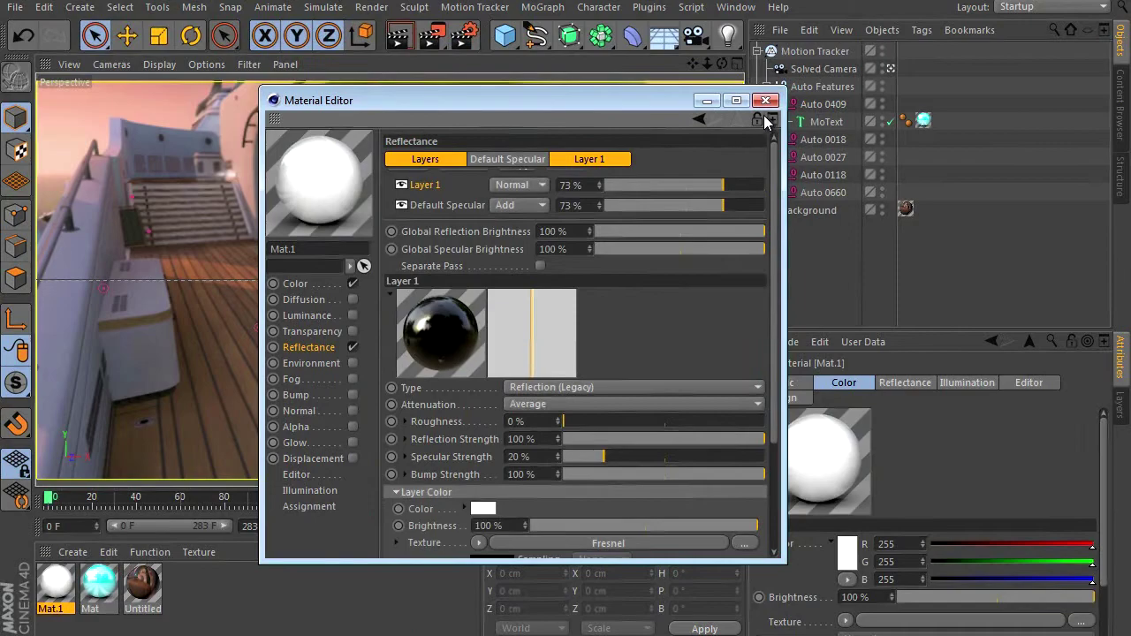
left_click(765, 100)
Apply Mat.1 to MoText and move the cyan Mat tag after the white tag.
left_click_drag(55, 598, 827, 126)
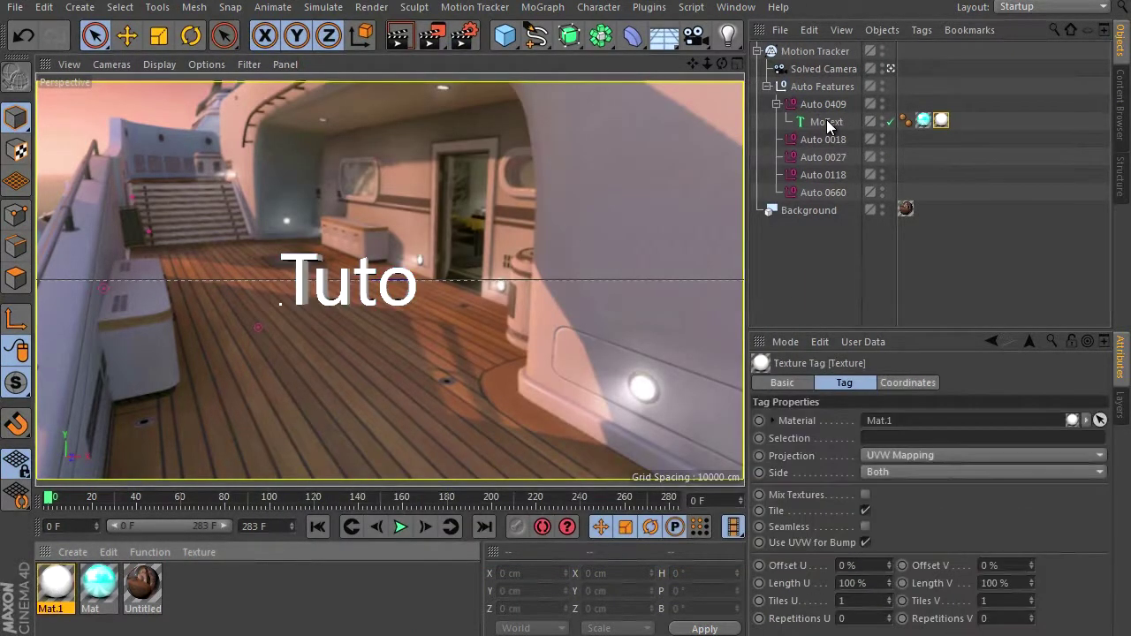
left_click(923, 121)
left_click_drag(923, 126, 969, 128)
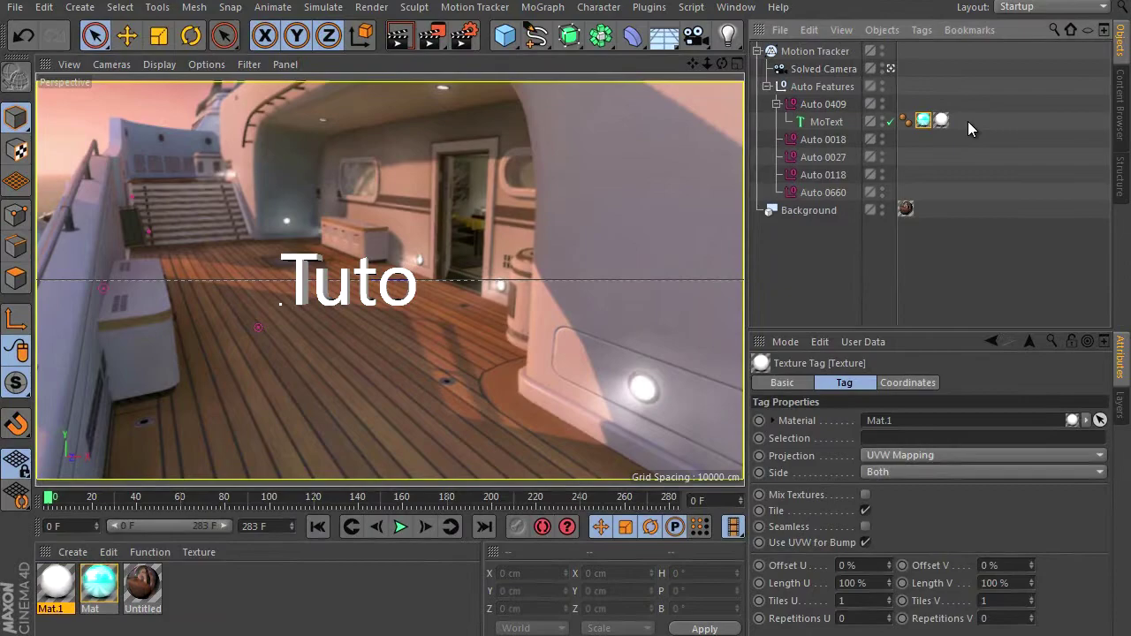
left_click(945, 120)
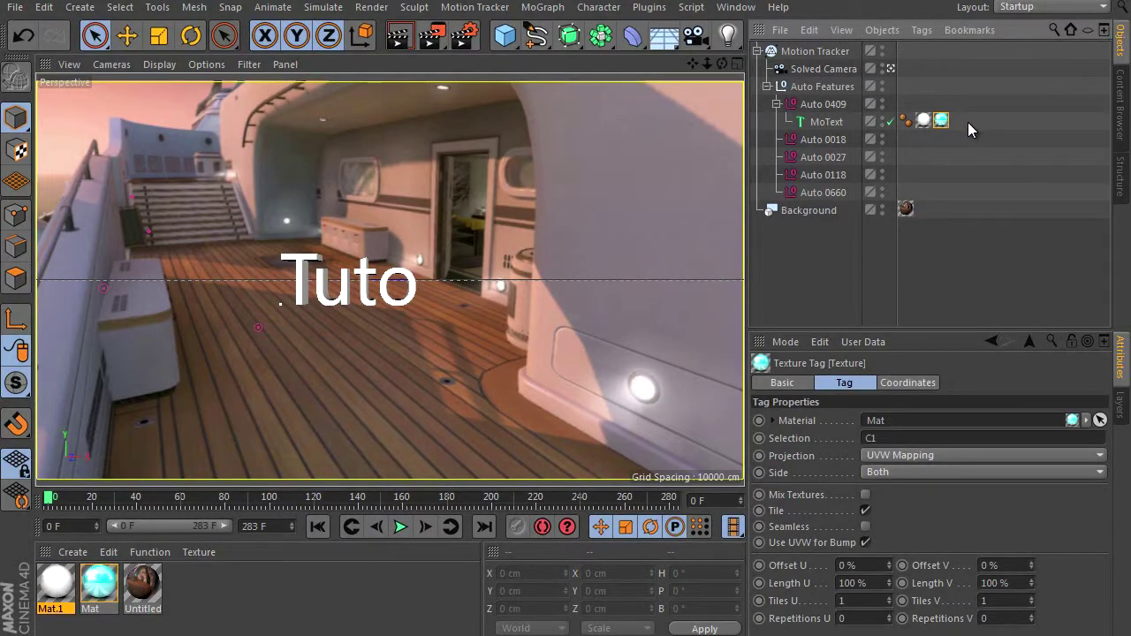
left_click(452, 579)
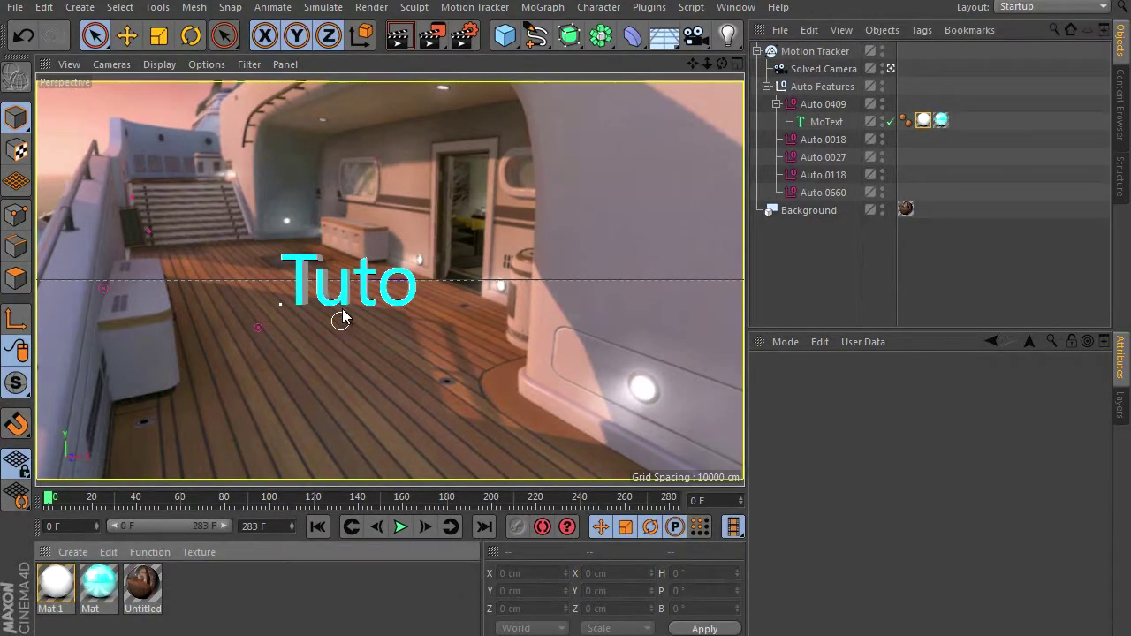
Render a preview of the current view with Ctrl+R, then return to the editor view.
left_click(379, 92)
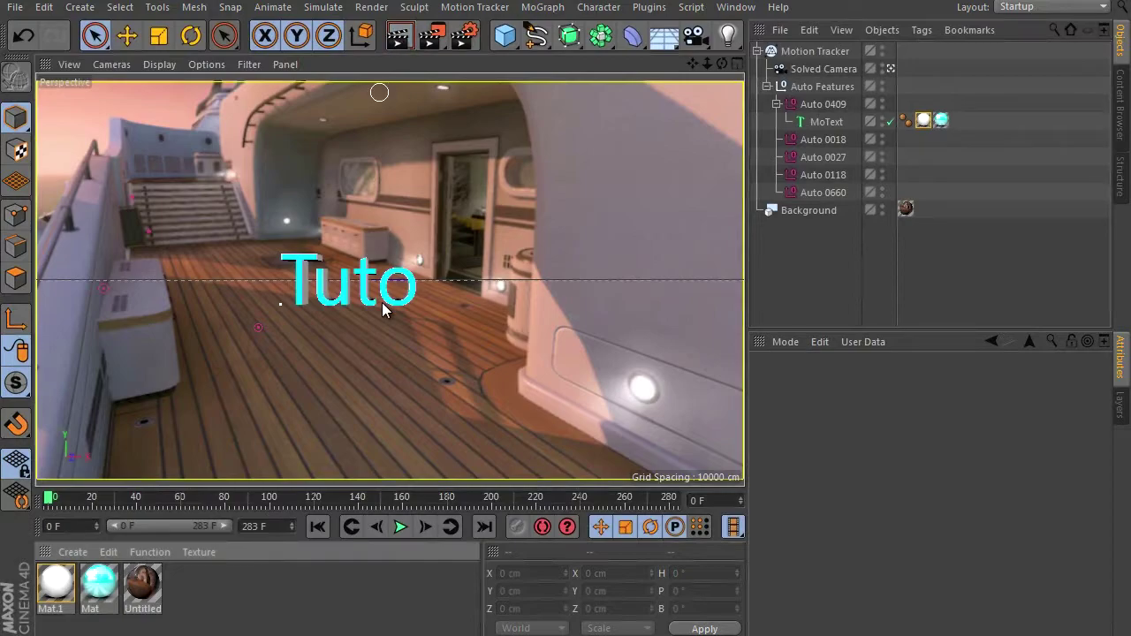
key("ctrl+r")
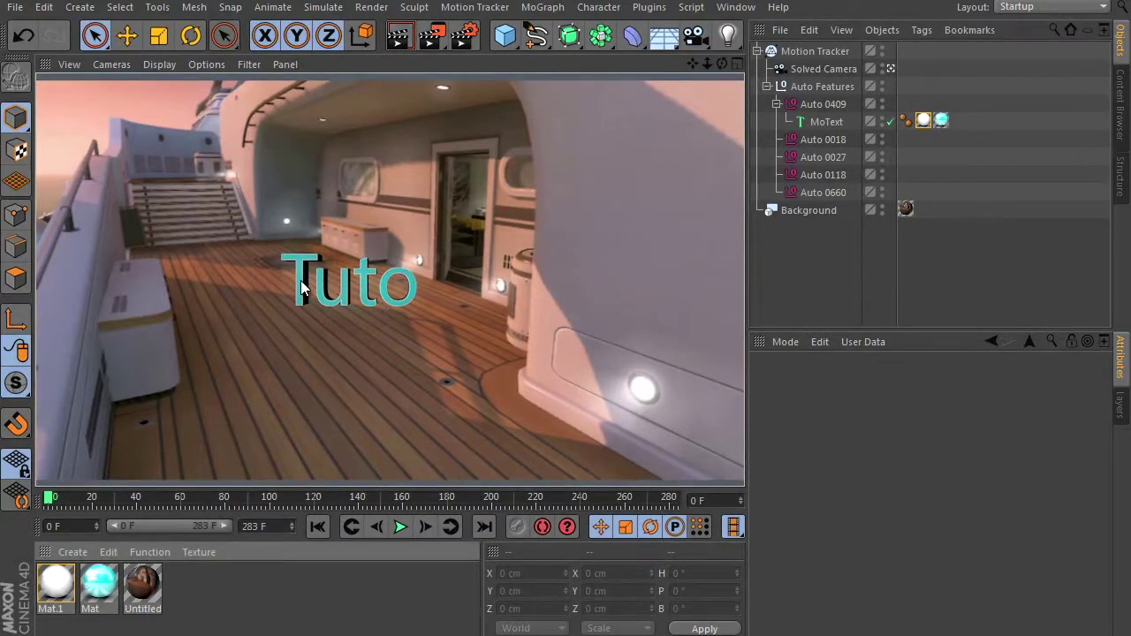
left_click(415, 575)
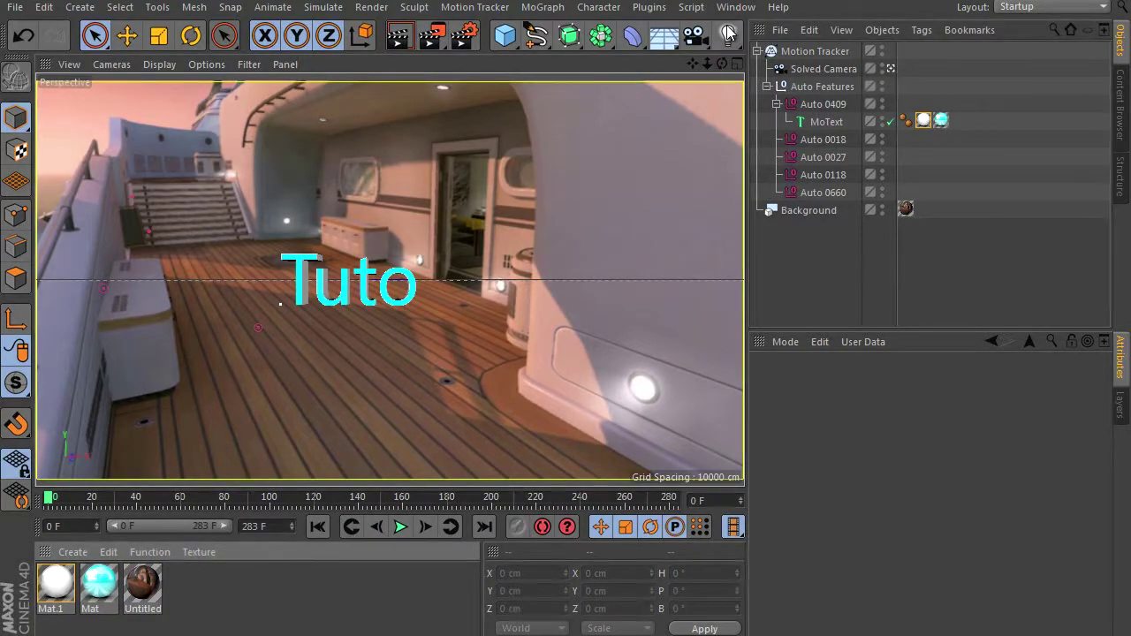
Add a Light object as a child of Auto 0409.
left_click_drag(728, 35, 779, 56)
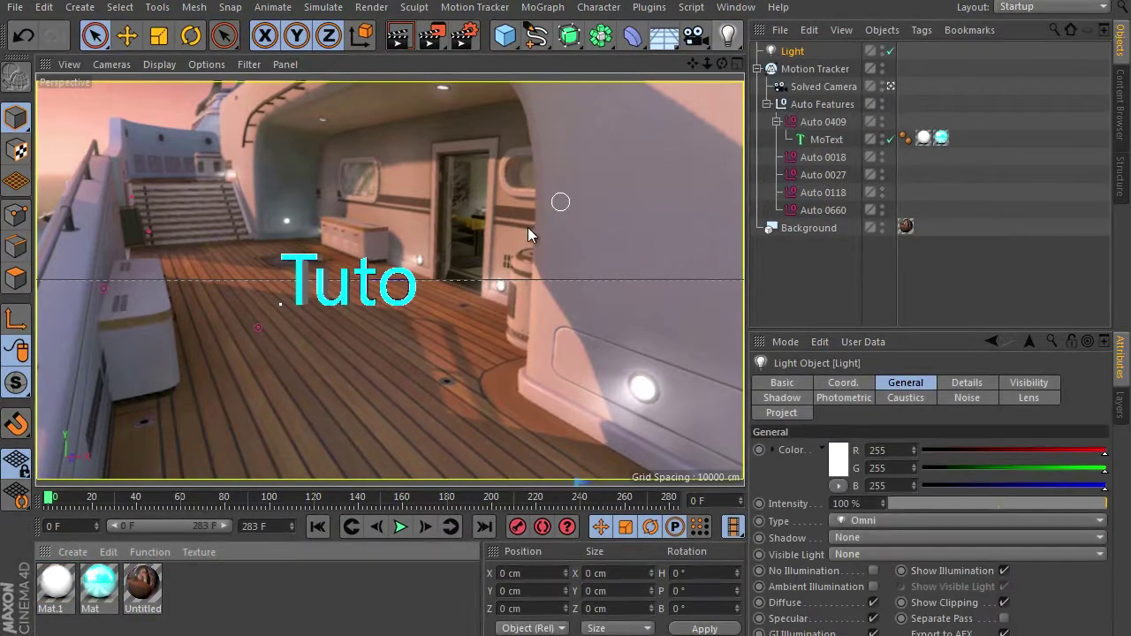
left_click_drag(795, 53, 806, 122)
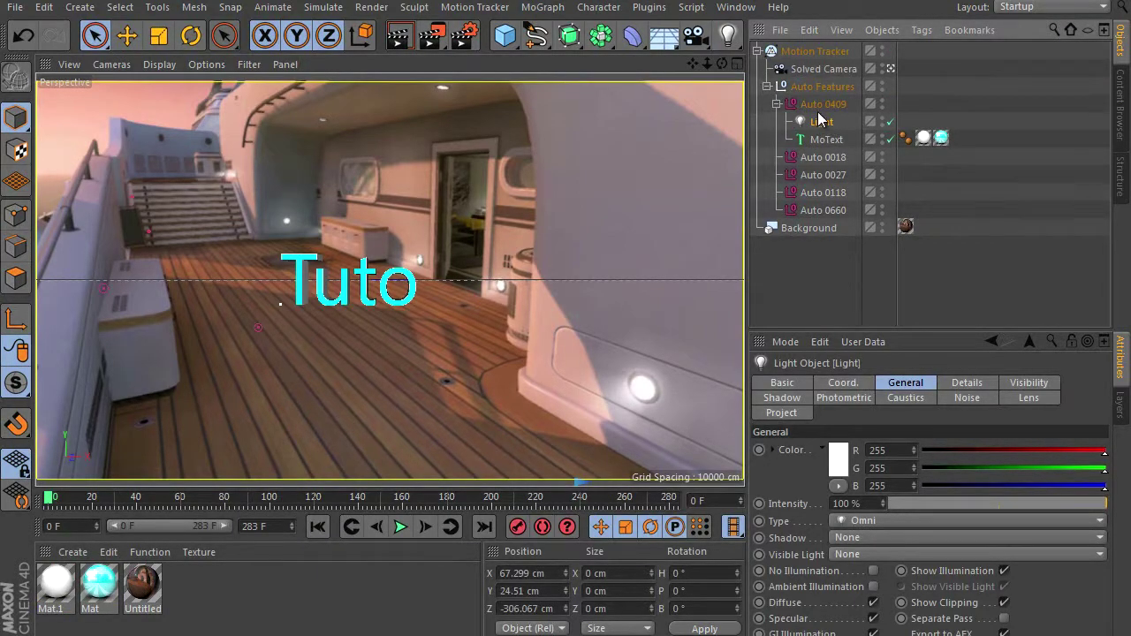
left_click(839, 386)
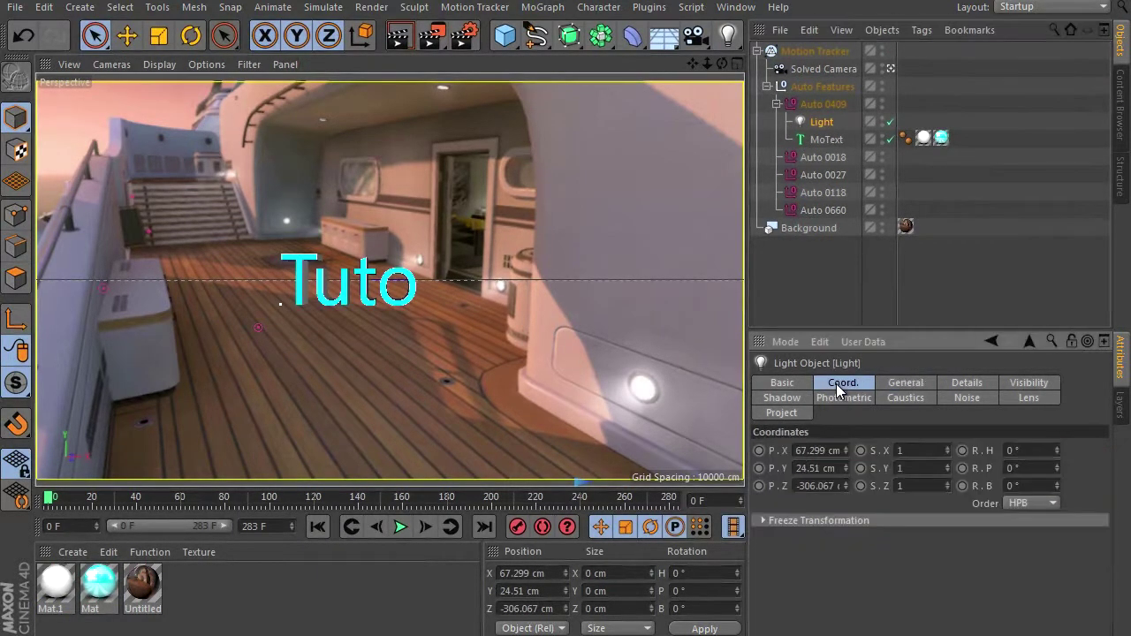
Zero the light's X, Y, Z position, then slide it along Z to -76.748 cm.
double_click(811, 451)
type("0")
double_click(811, 467)
type("0")
double_click(815, 486)
type("0")
left_click(817, 522)
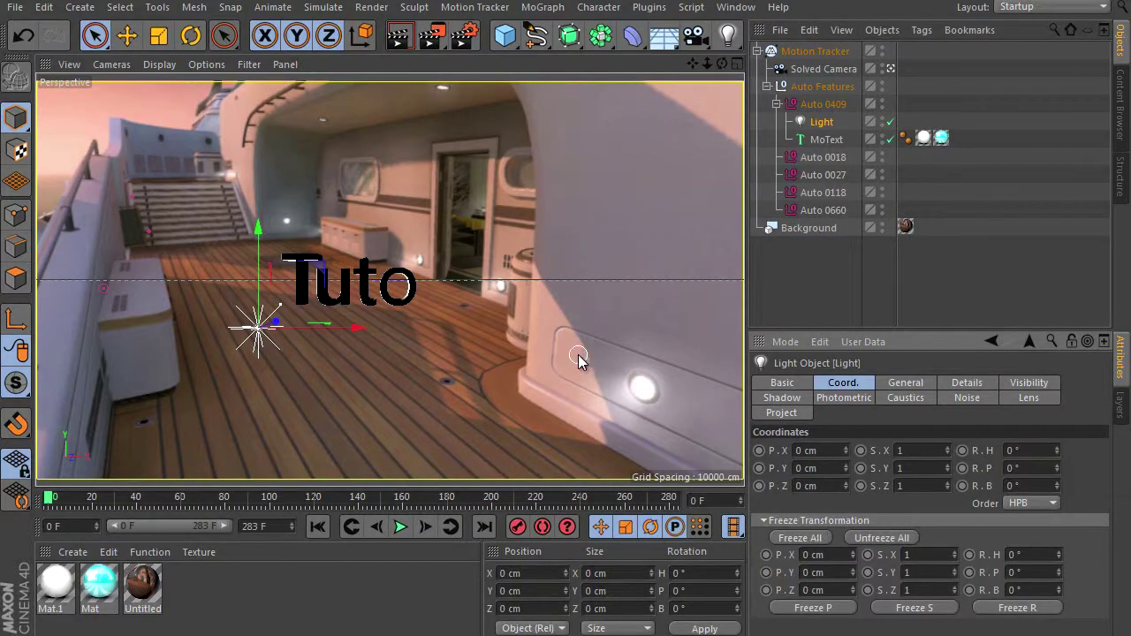
mouse_move(279, 324)
left_mouse_down()
mouse_move(271, 358)
mouse_move(320, 354)
left_mouse_up()
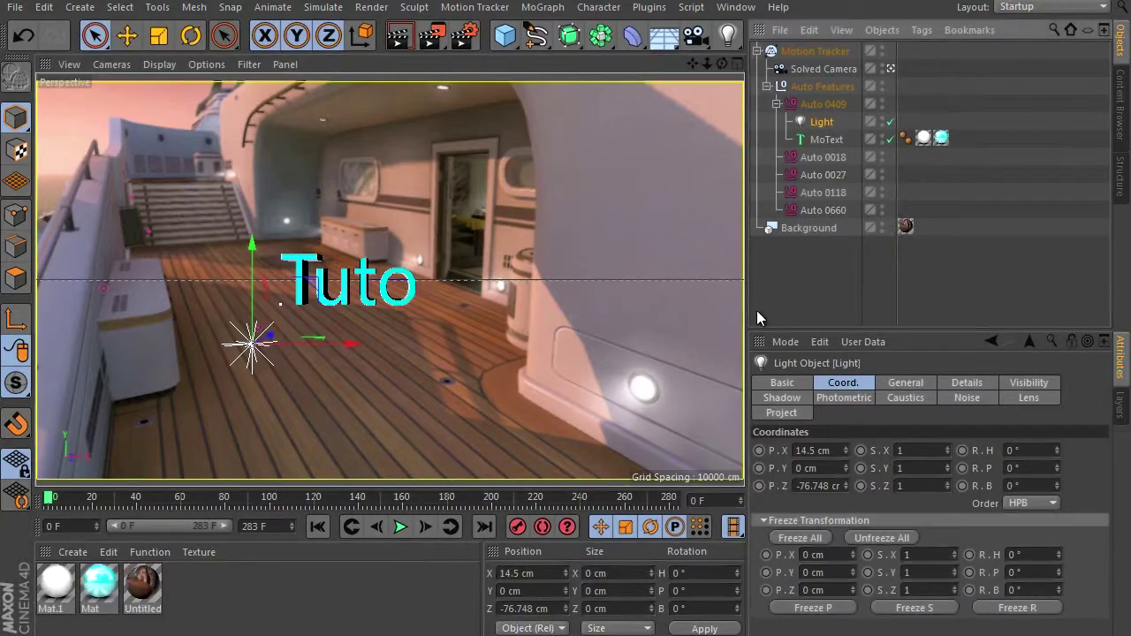
left_click(966, 382)
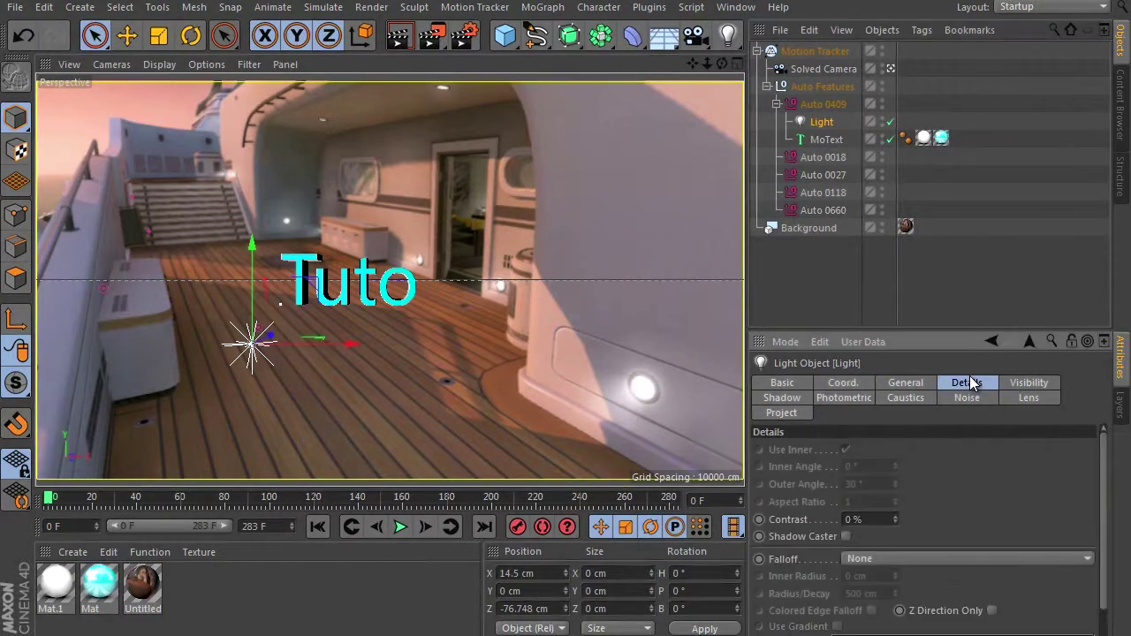
Set the light's shadow type to Shadow Maps (Soft).
left_click(1030, 383)
left_click(1025, 398)
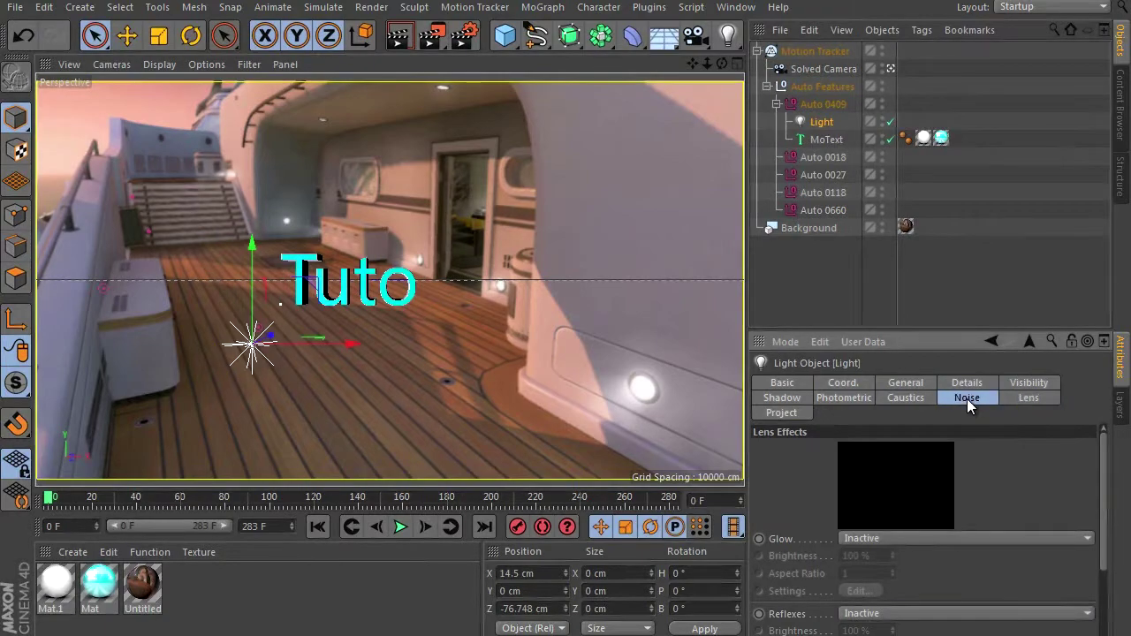
left_click(966, 399)
left_click(910, 396)
left_click(838, 399)
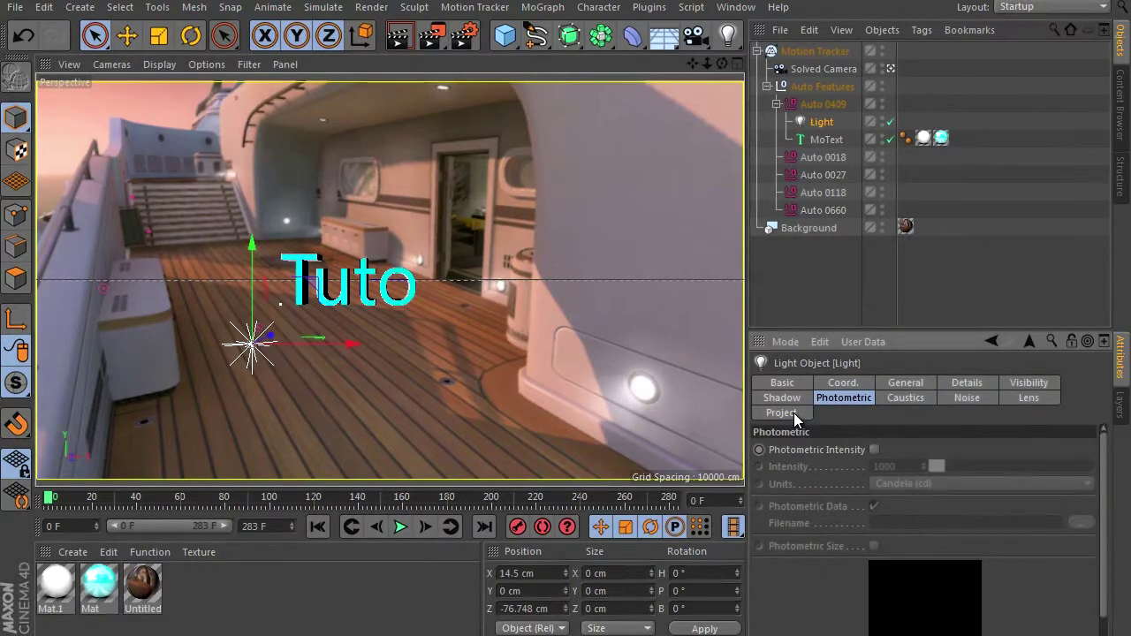
left_click(783, 384)
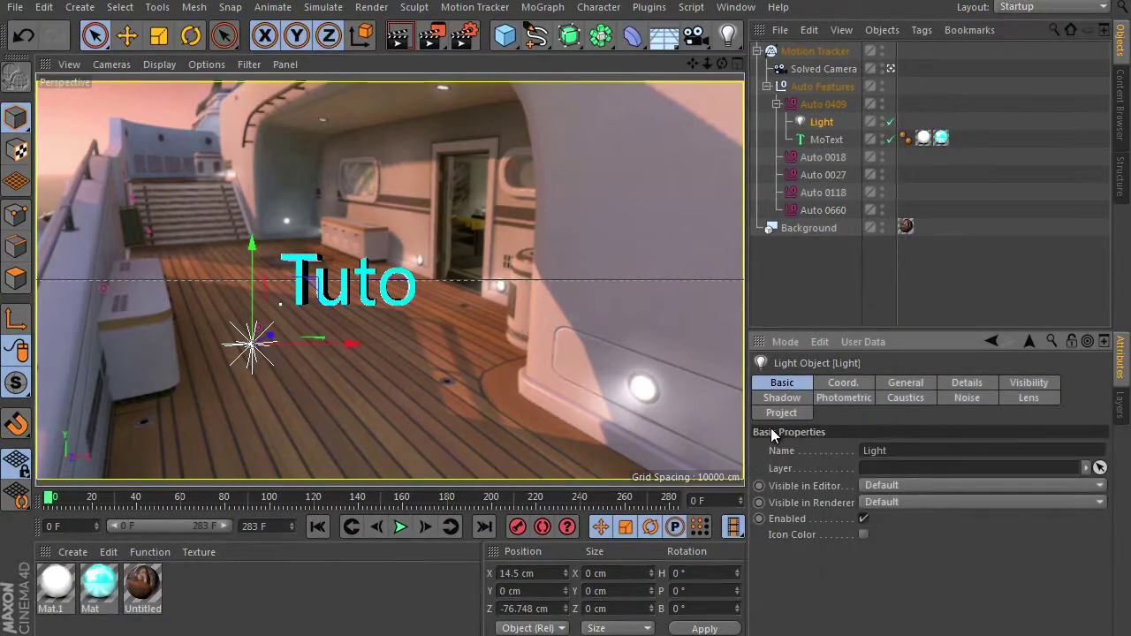
left_click(782, 397)
left_click(835, 450)
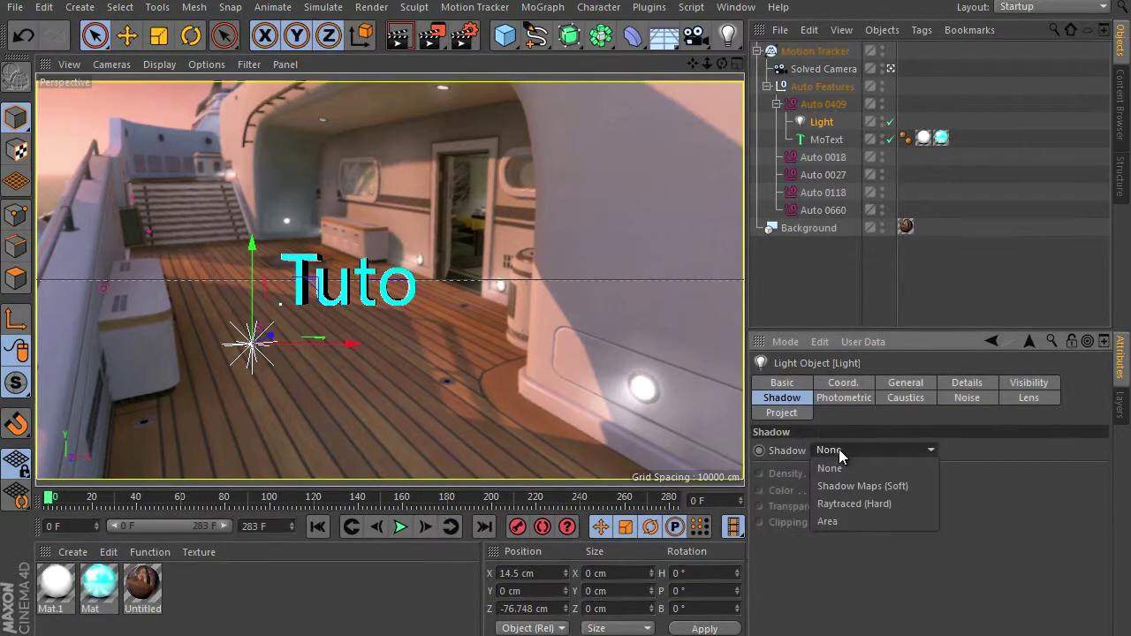
left_click(859, 487)
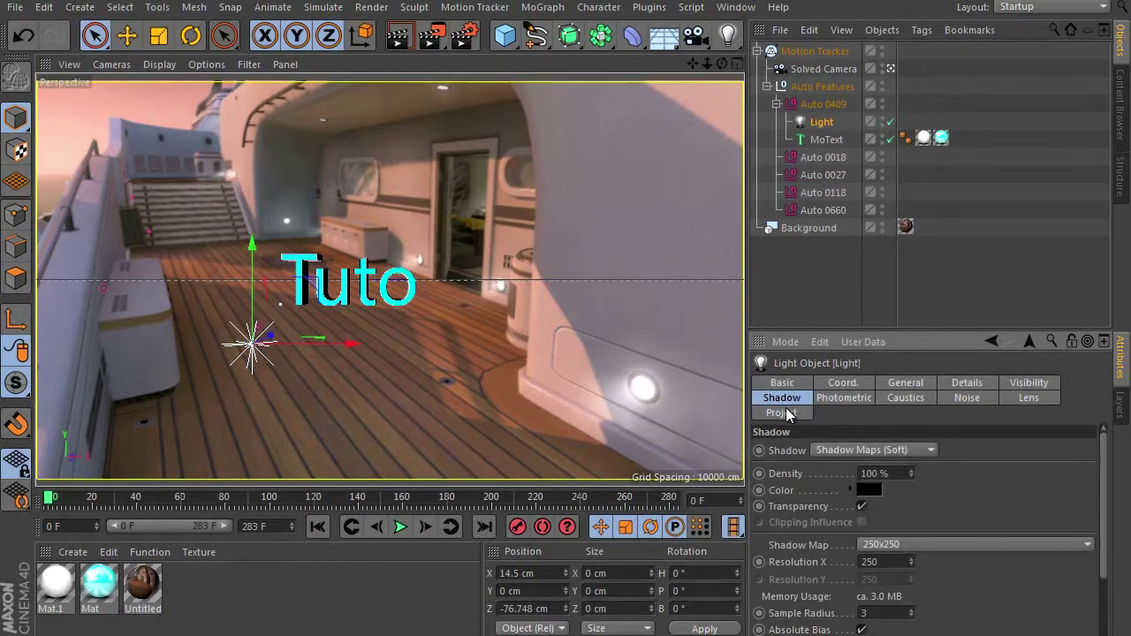
Change the light's Type from Omni to Area, then deselect the light.
left_click(789, 413)
left_click(840, 383)
left_click(838, 398)
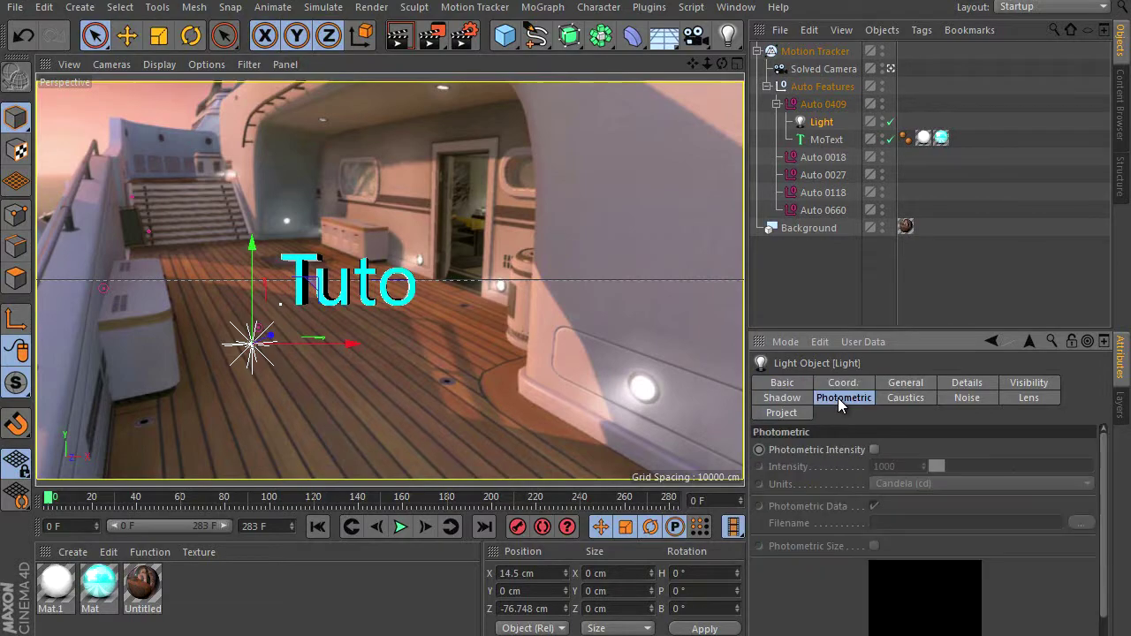
left_click(893, 399)
left_click(895, 386)
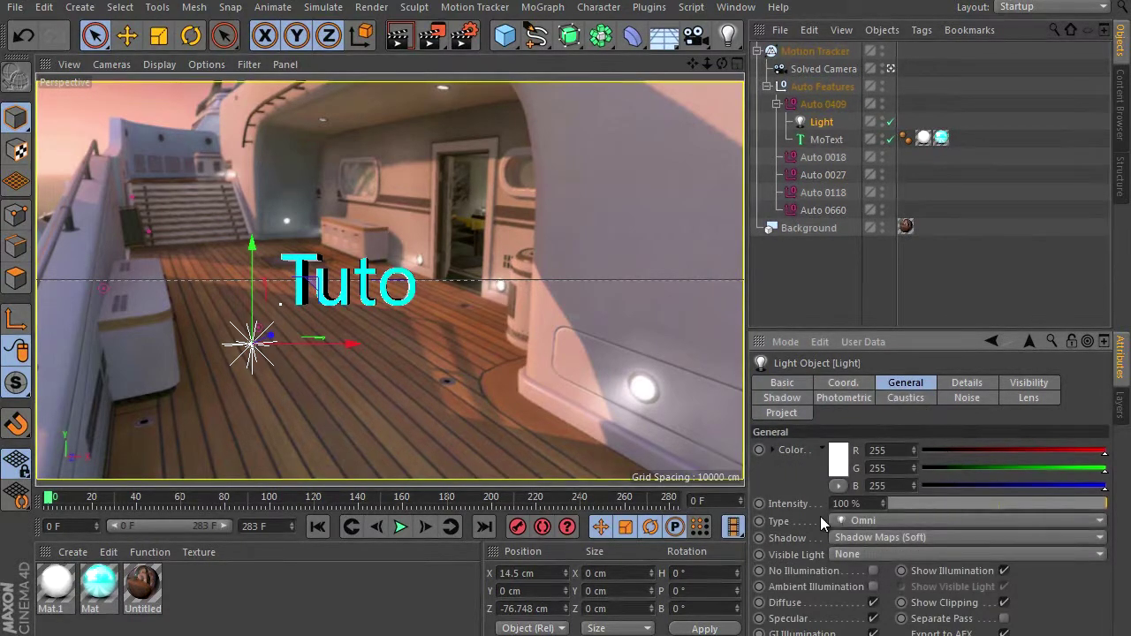
left_click(873, 520)
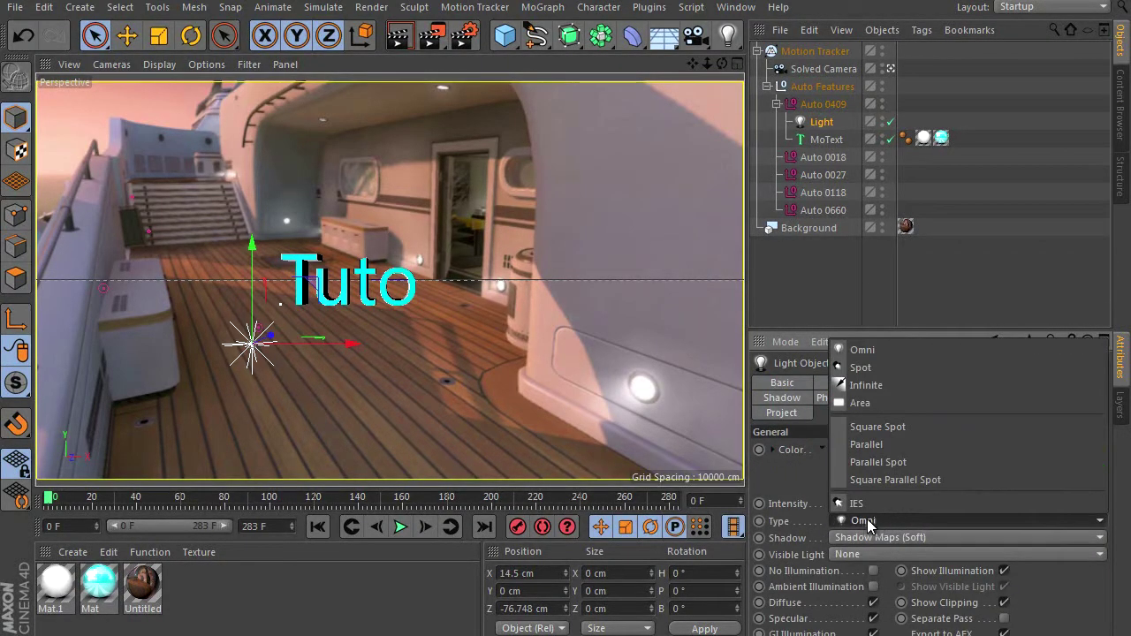
left_click(863, 402)
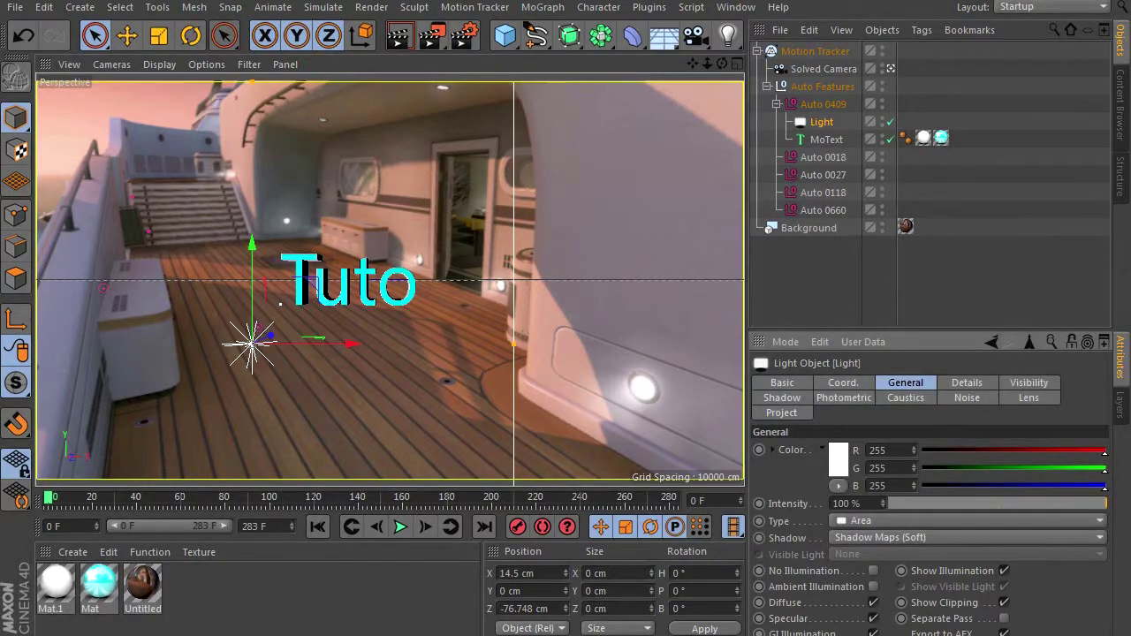
left_click(729, 44)
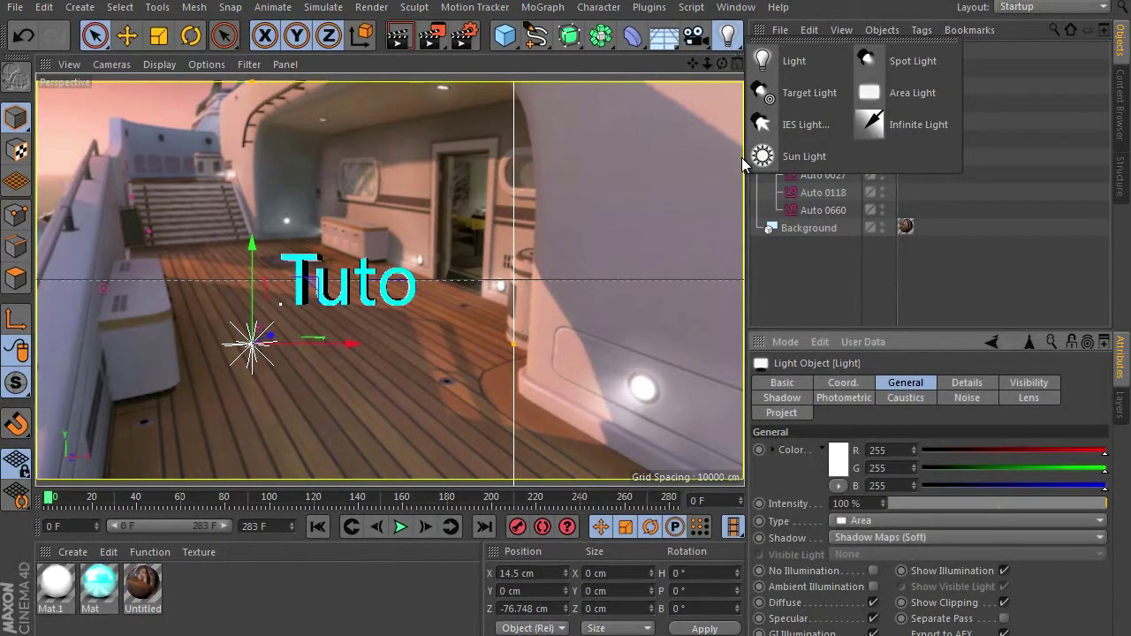
left_click(803, 268)
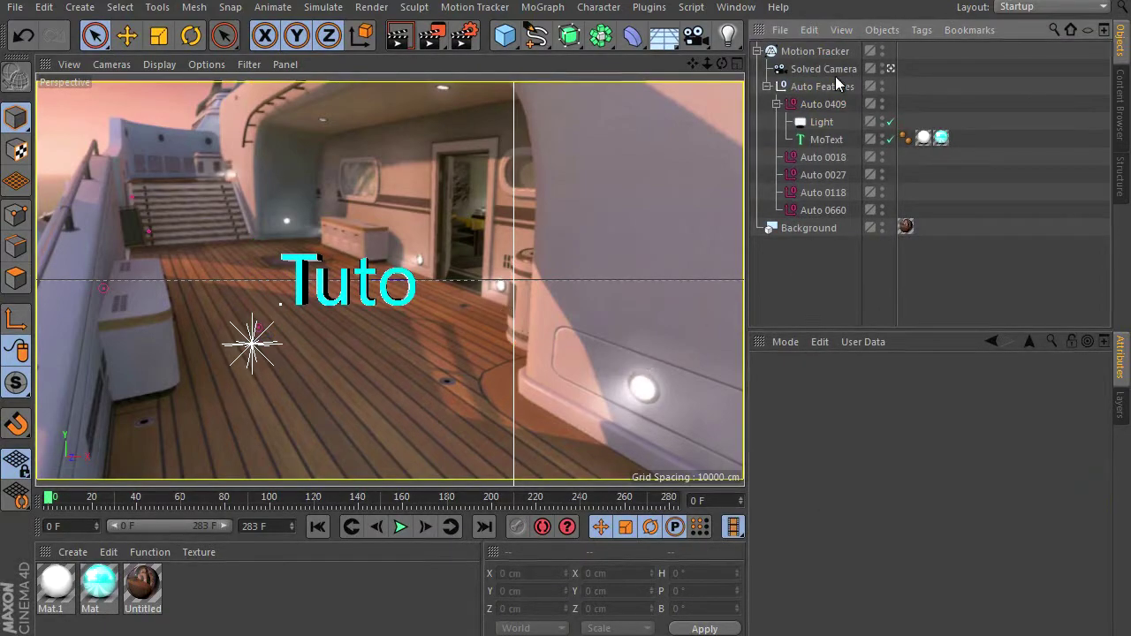
Move the light to 44.451, 26.98, -36.304 cm and switch to the free perspective view.
left_click(815, 122)
left_click_drag(366, 348, 354, 337)
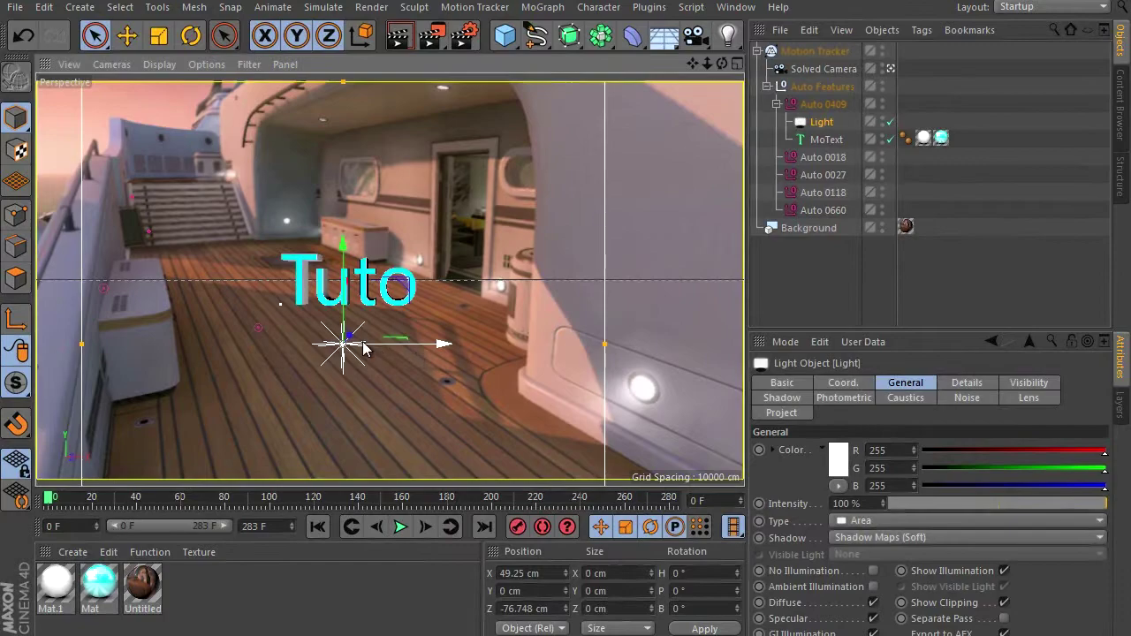
left_click_drag(353, 338, 351, 265)
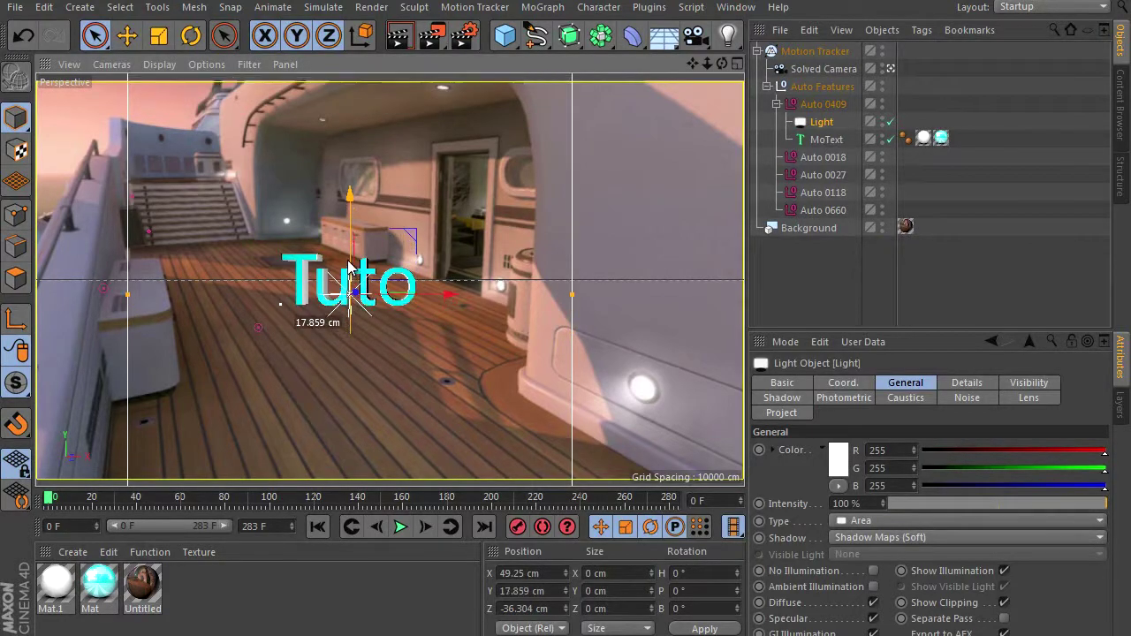
left_click_drag(427, 301, 314, 281)
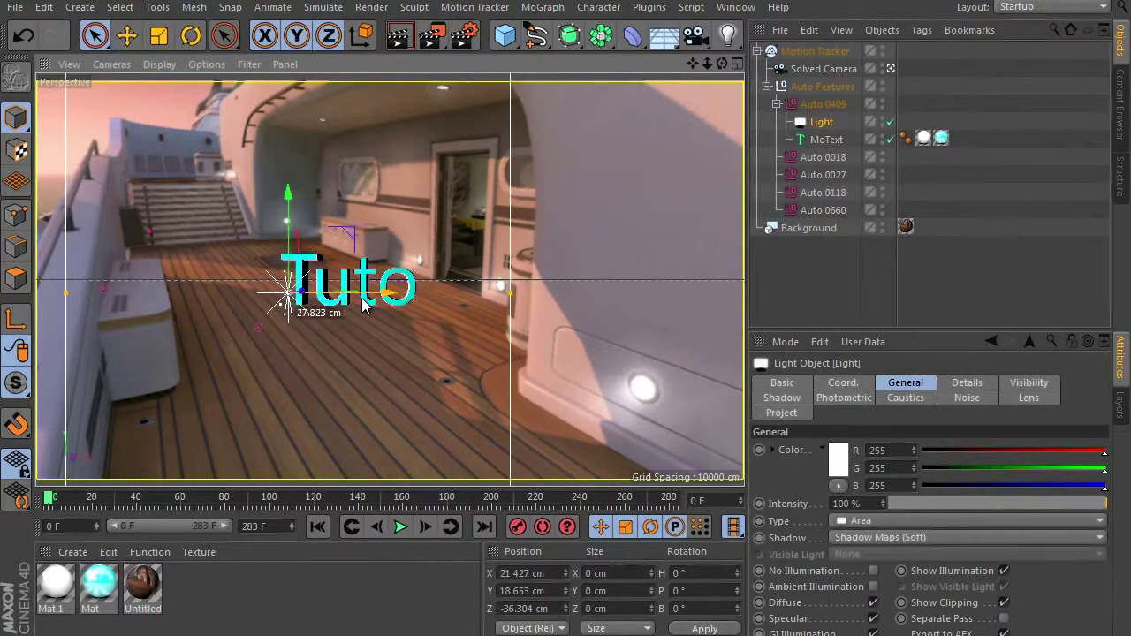
left_click_drag(308, 256, 307, 240)
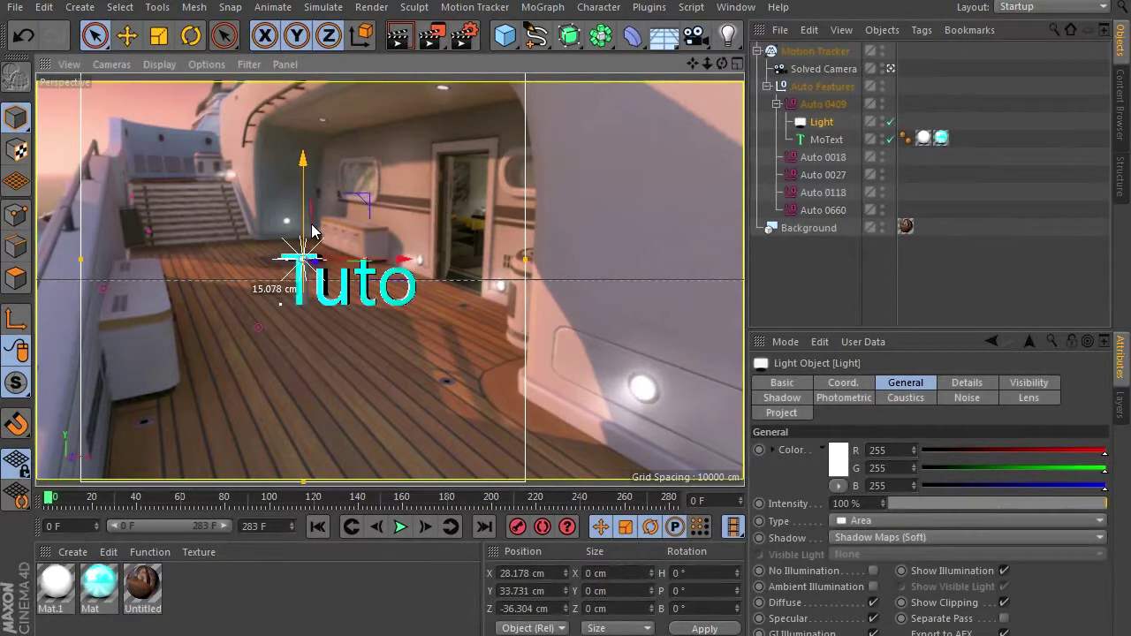
left_click_drag(343, 276, 378, 271)
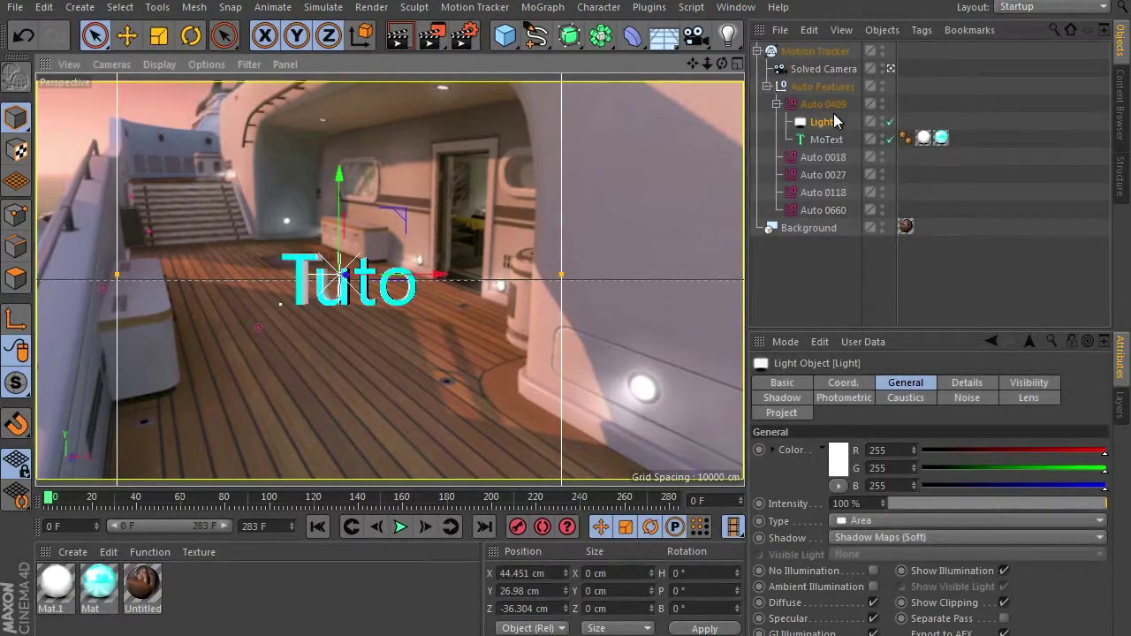
left_click(891, 69)
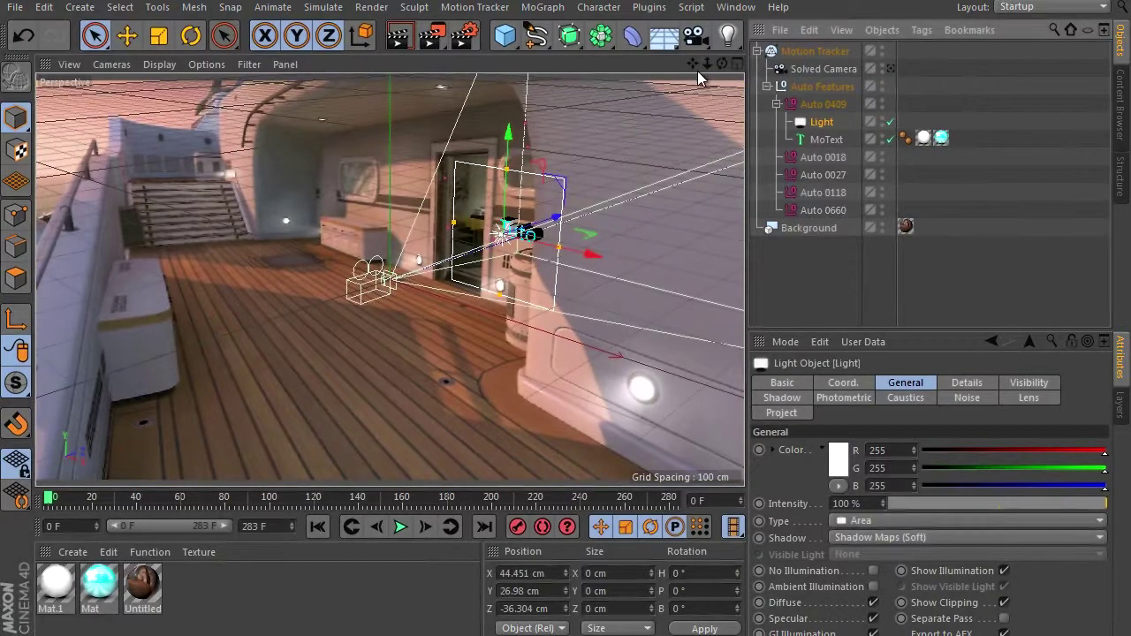
Raise the light and shift it along X to 139.993, 89.231, -62.097 cm.
left_click_drag(692, 64, 566, 319)
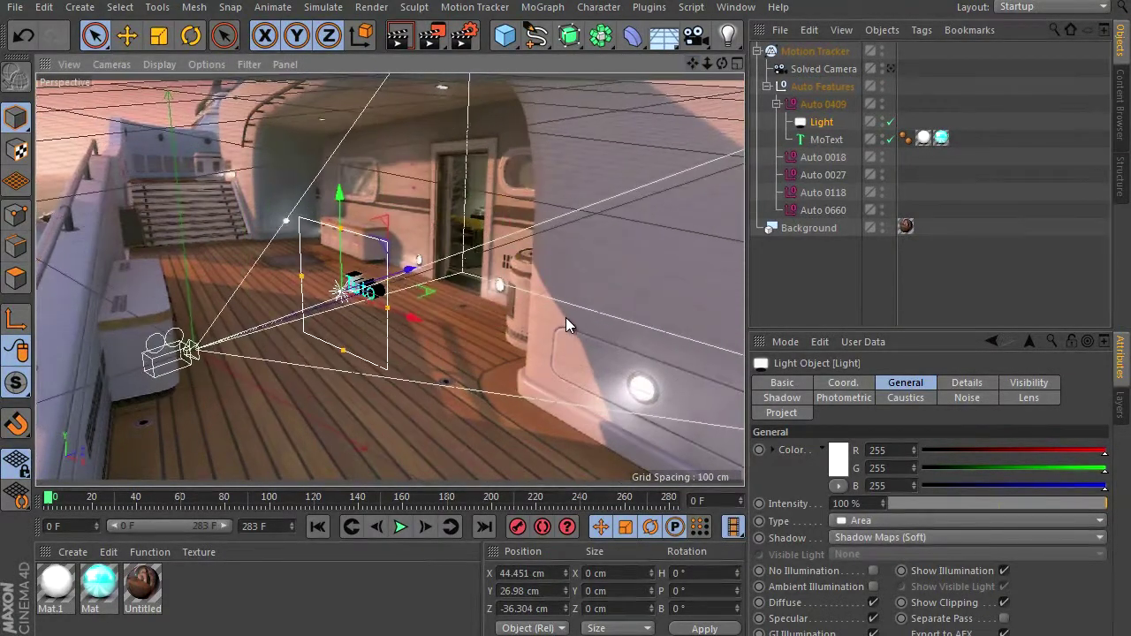
left_click_drag(709, 64, 565, 319)
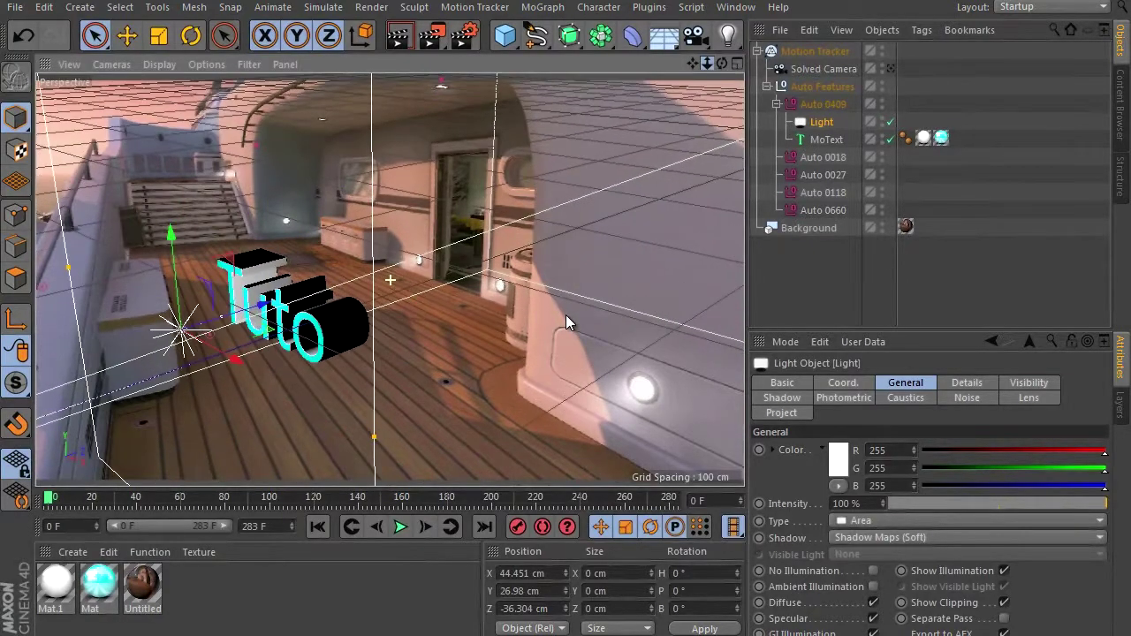
left_click_drag(722, 64, 568, 319)
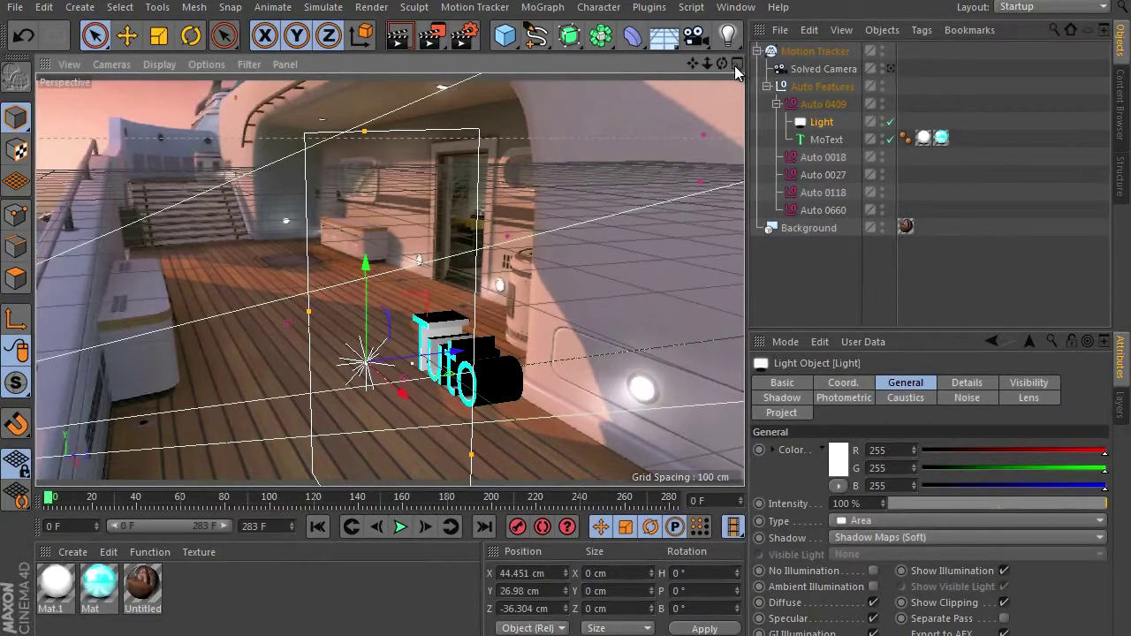
left_click_drag(566, 326, 566, 326)
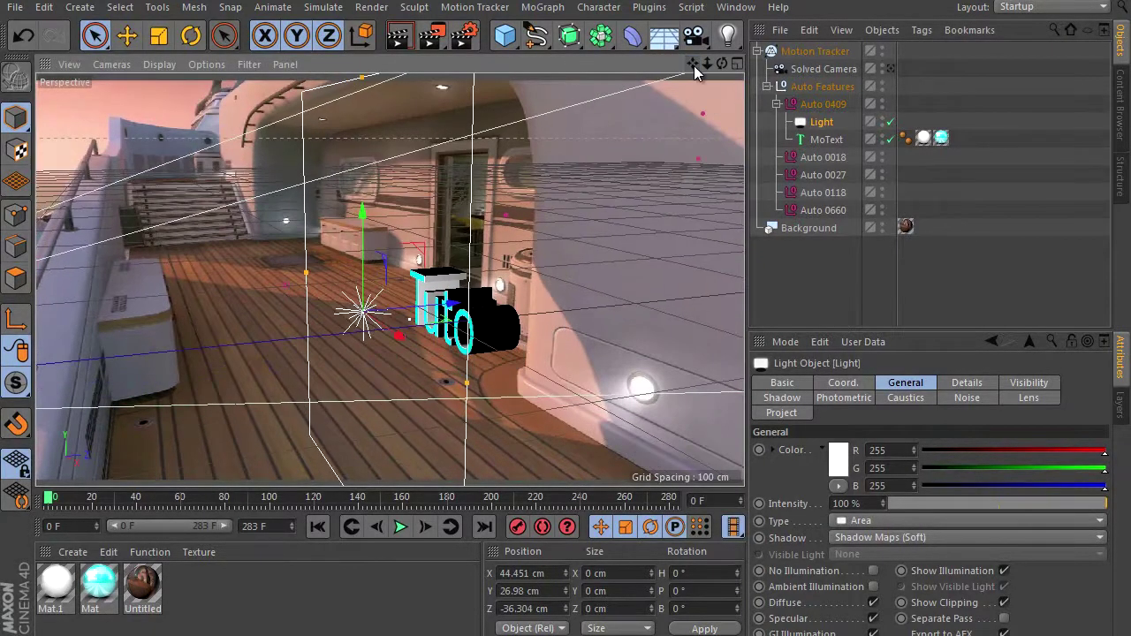
mouse_move(719, 64)
left_mouse_down()
mouse_move(566, 325)
mouse_move(536, 252)
left_mouse_up()
mouse_move(458, 303)
left_mouse_down()
mouse_move(368, 351)
mouse_move(362, 342)
left_mouse_up()
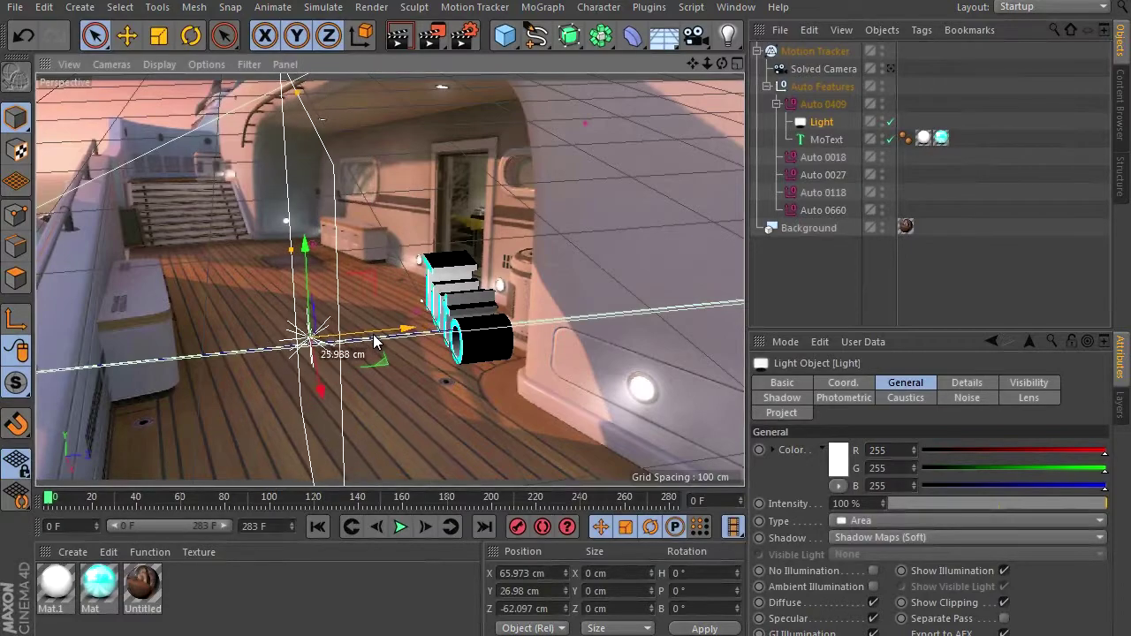
left_click_drag(296, 265, 300, 97)
left_click_drag(316, 239, 342, 323)
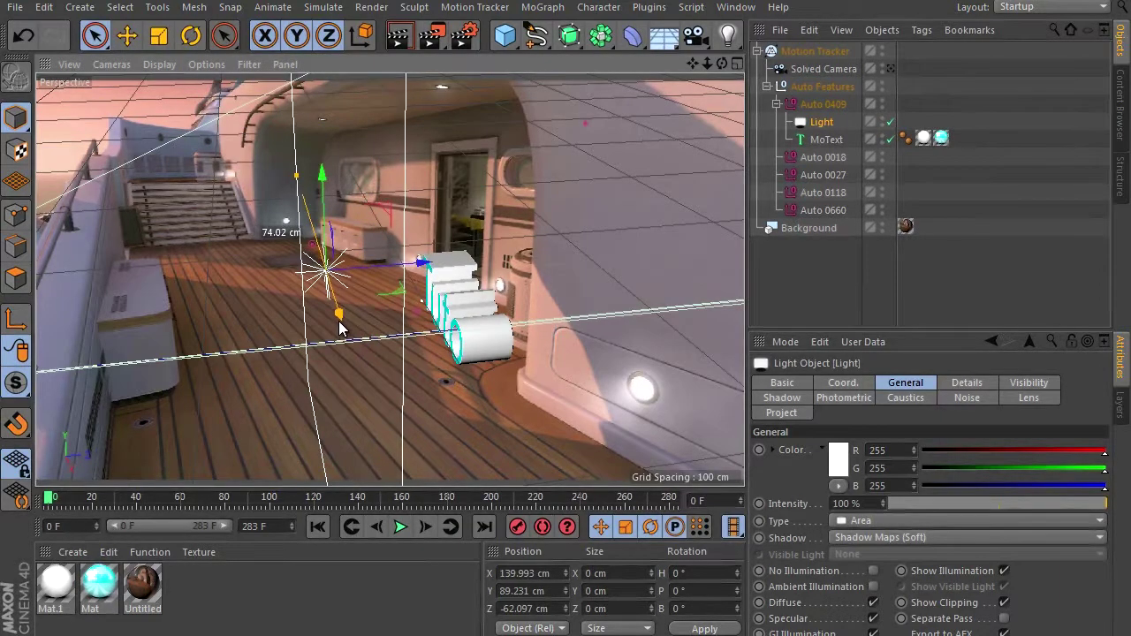
mouse_move(721, 63)
left_mouse_down()
mouse_move(565, 318)
mouse_move(574, 311)
left_mouse_up()
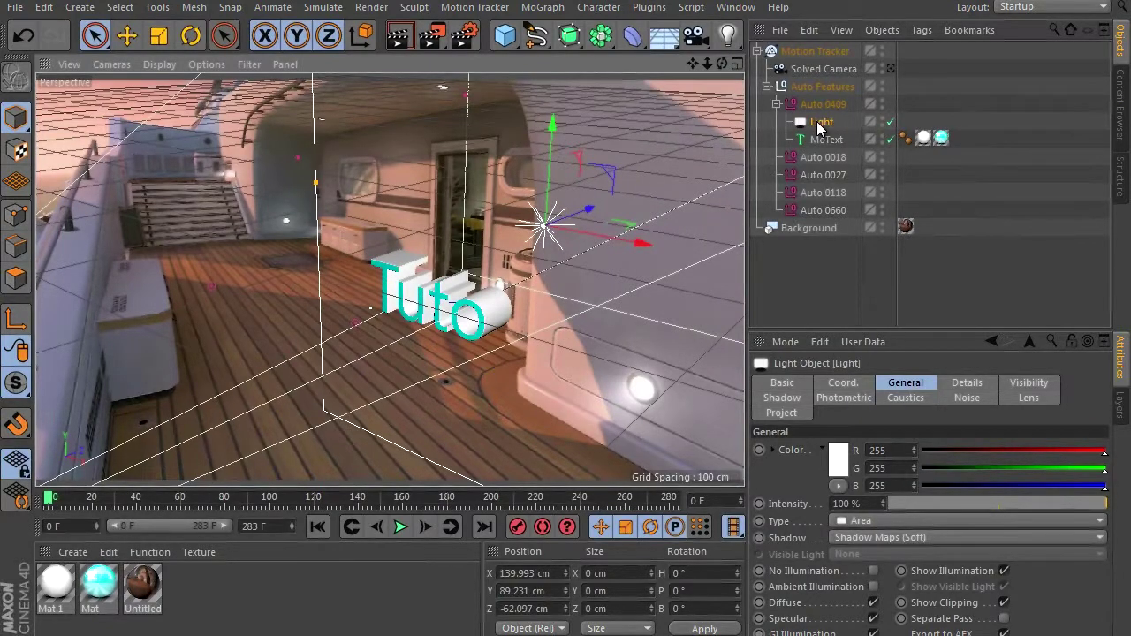
Duplicate the light as Light.1 and place it slightly lower on the other side of the text.
left_click_drag(818, 126, 818, 134, "ctrl")
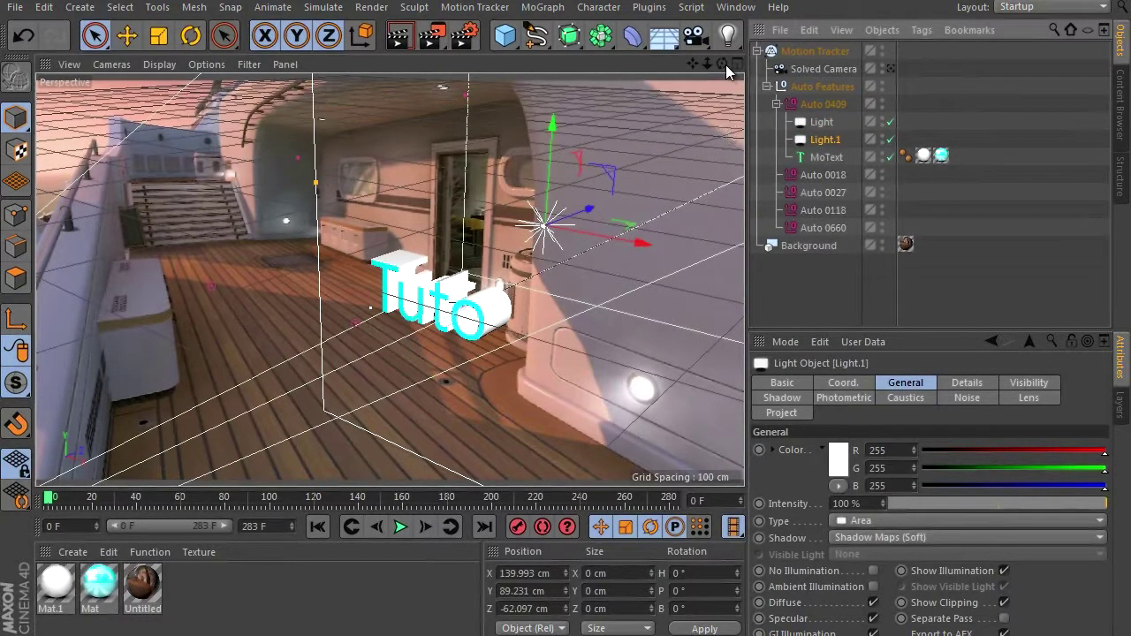
left_click_drag(723, 65, 567, 319)
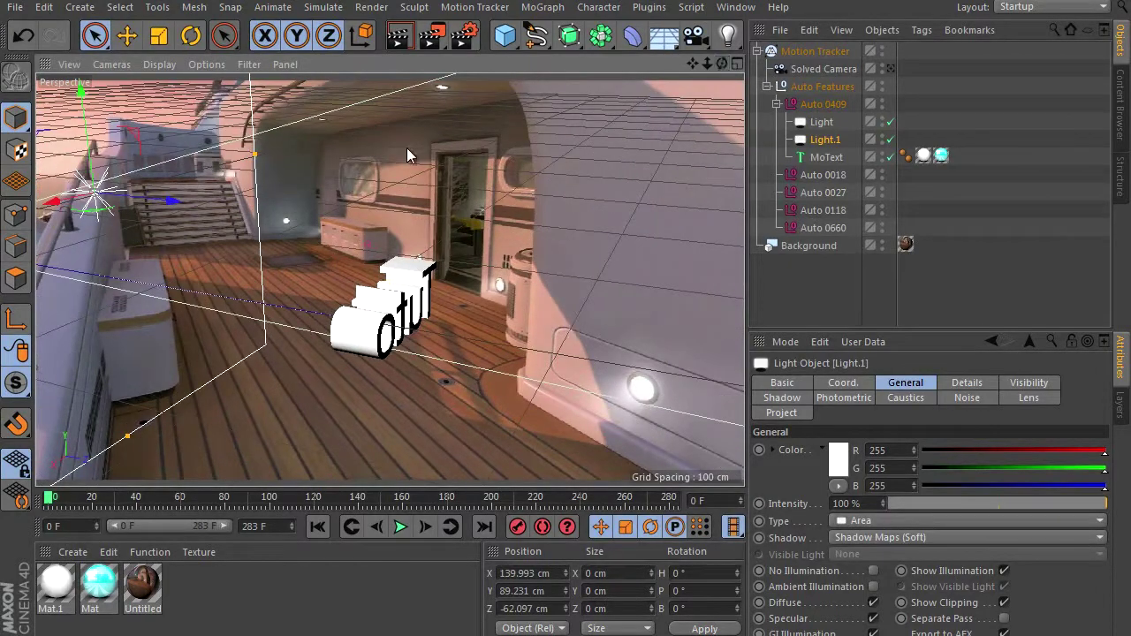
left_click_drag(174, 201, 652, 303)
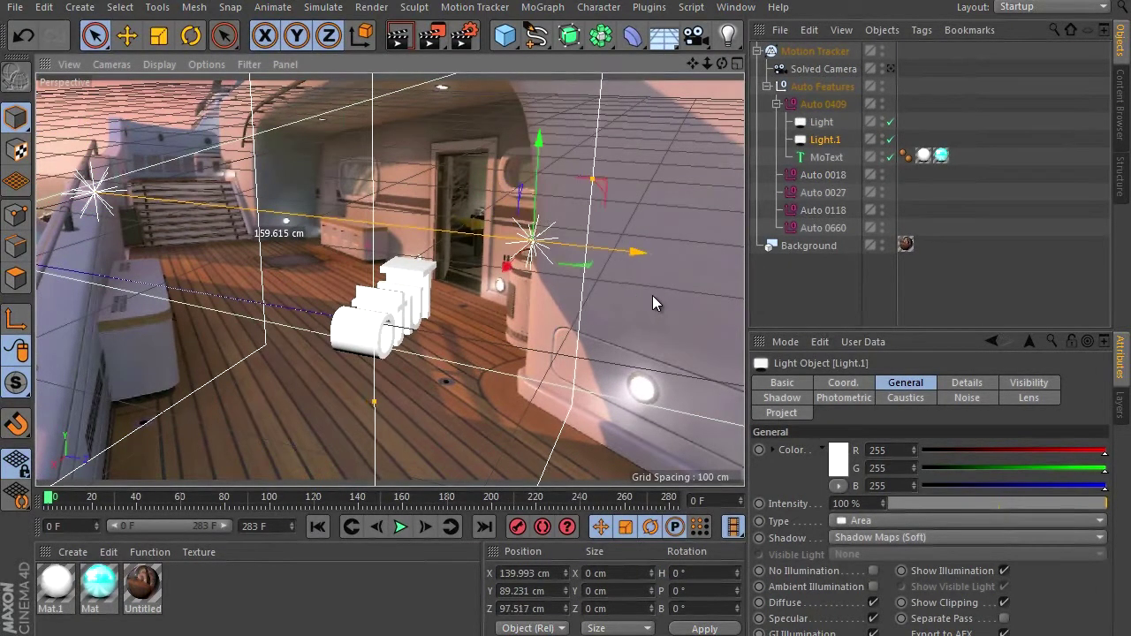
left_click_drag(539, 186, 553, 257)
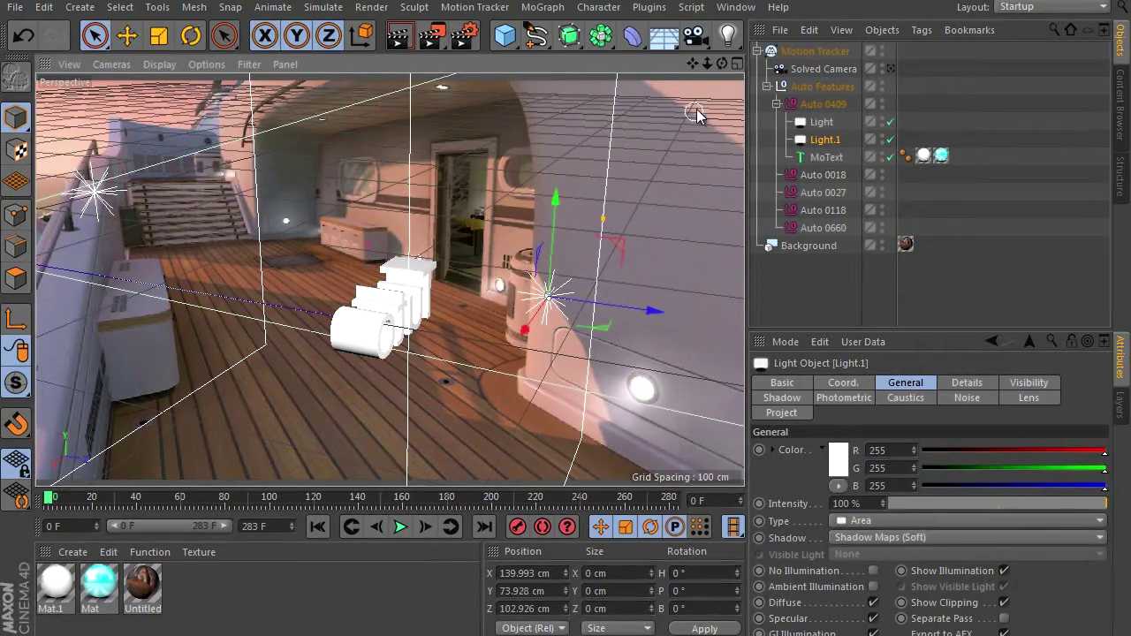
left_click_drag(722, 63, 567, 321)
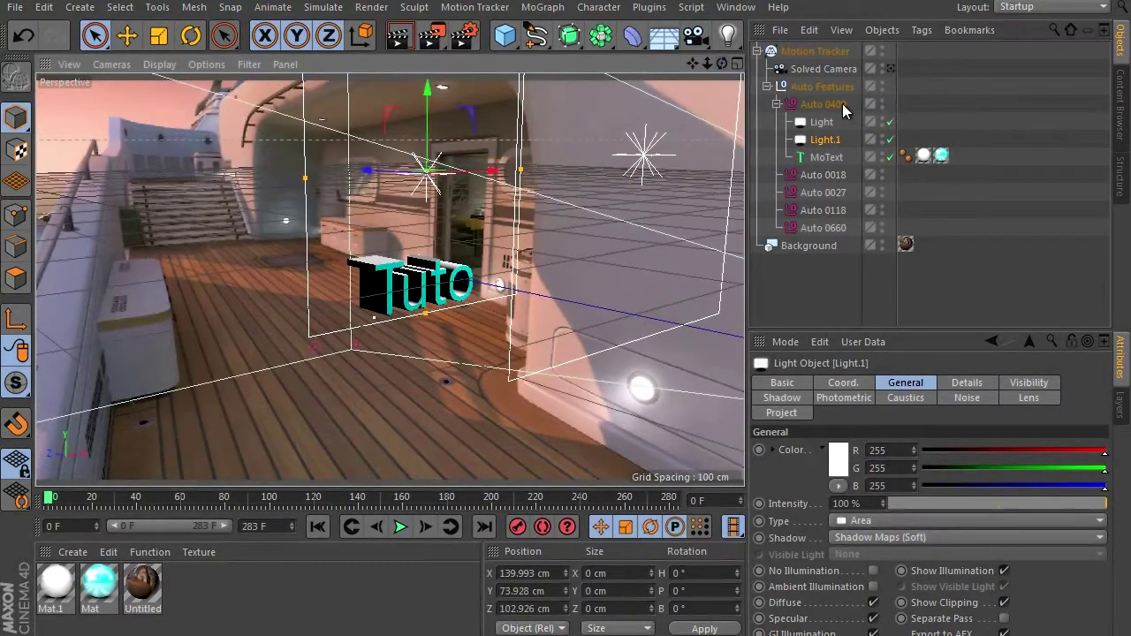
Duplicate Light.2, place it left of the text at 86.8° heading, then copy it as Light.3.
left_click_drag(821, 141, 824, 161, "ctrl")
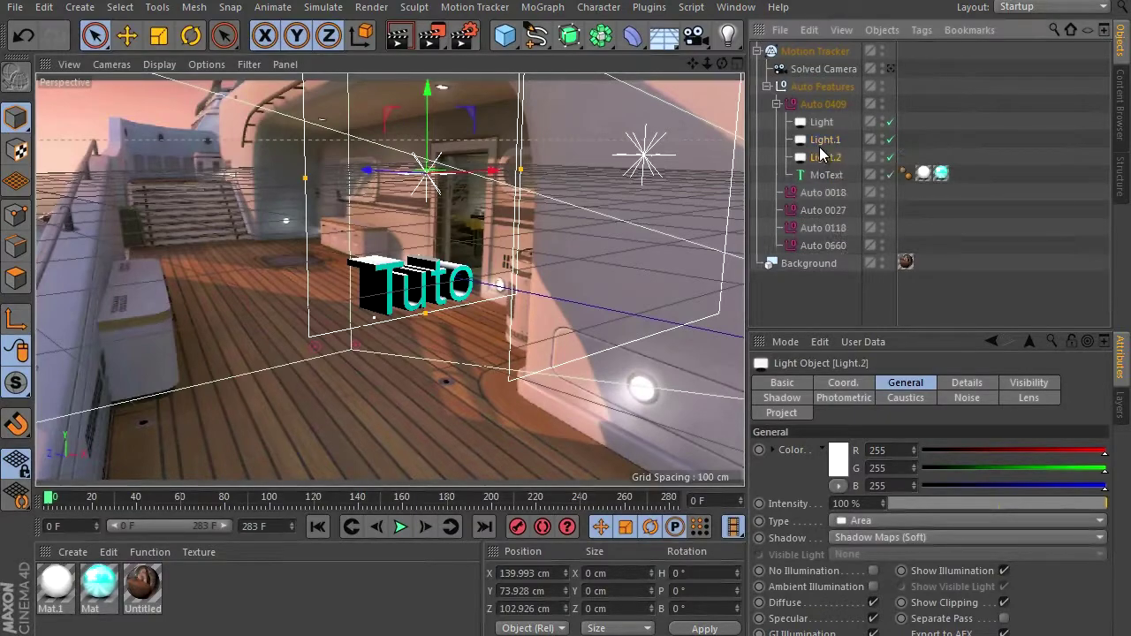
left_click_drag(483, 177, 291, 176)
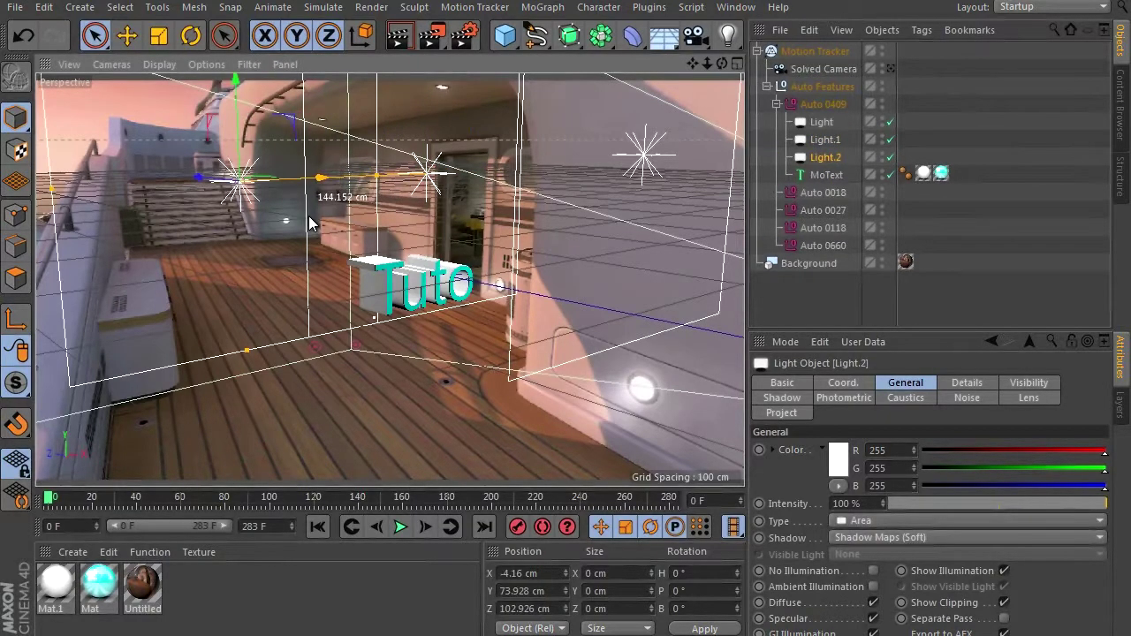
left_click(190, 36)
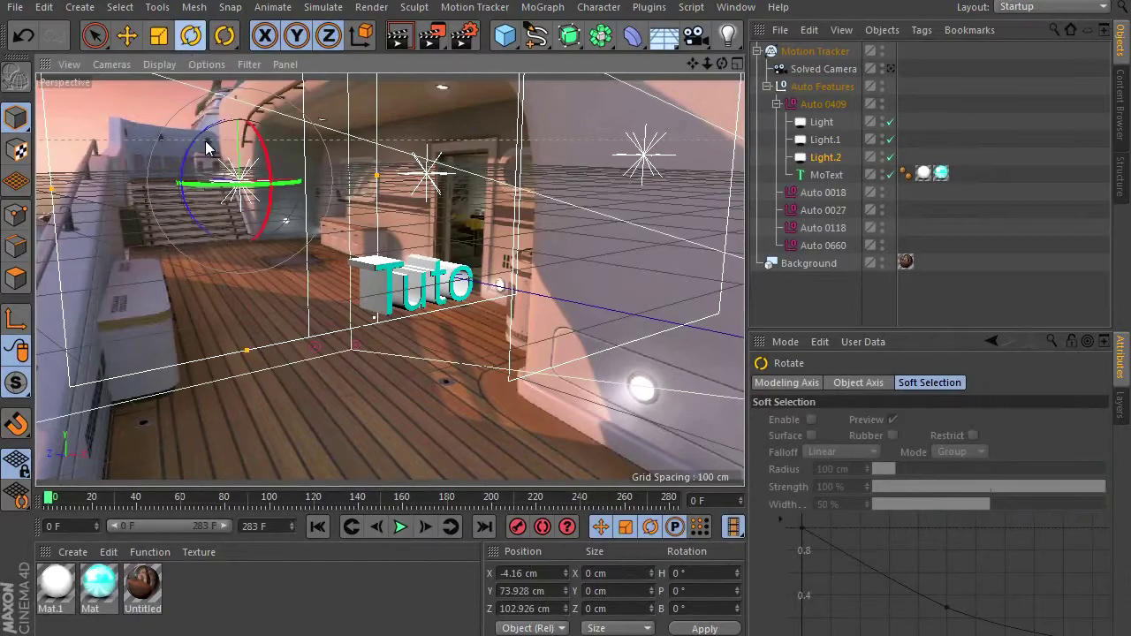
left_click_drag(221, 188, 120, 87)
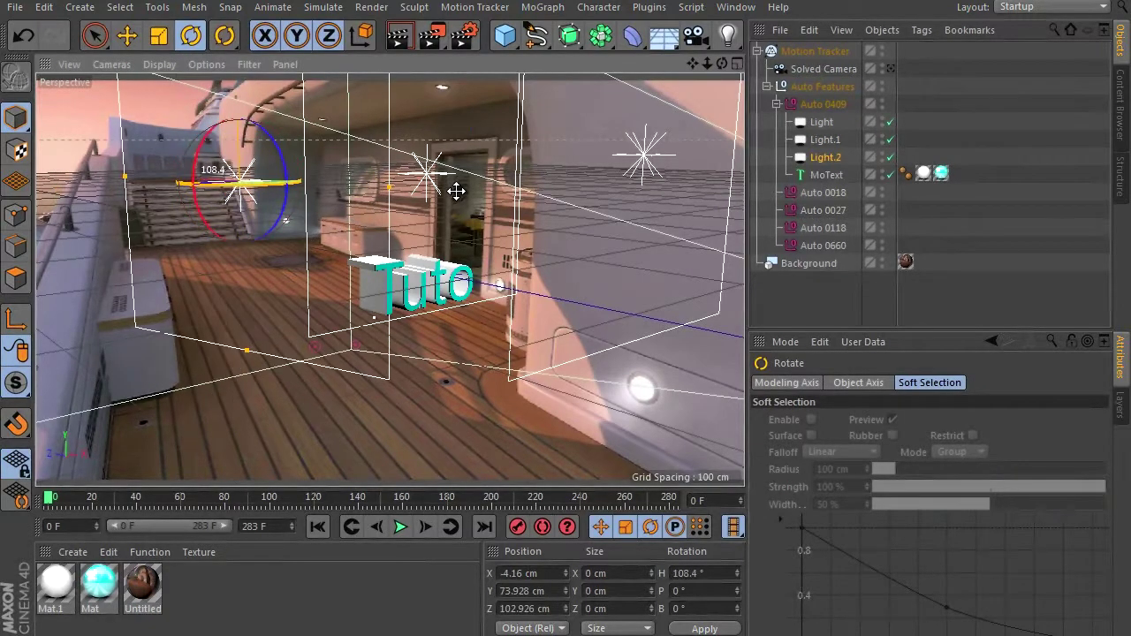
left_click(94, 36)
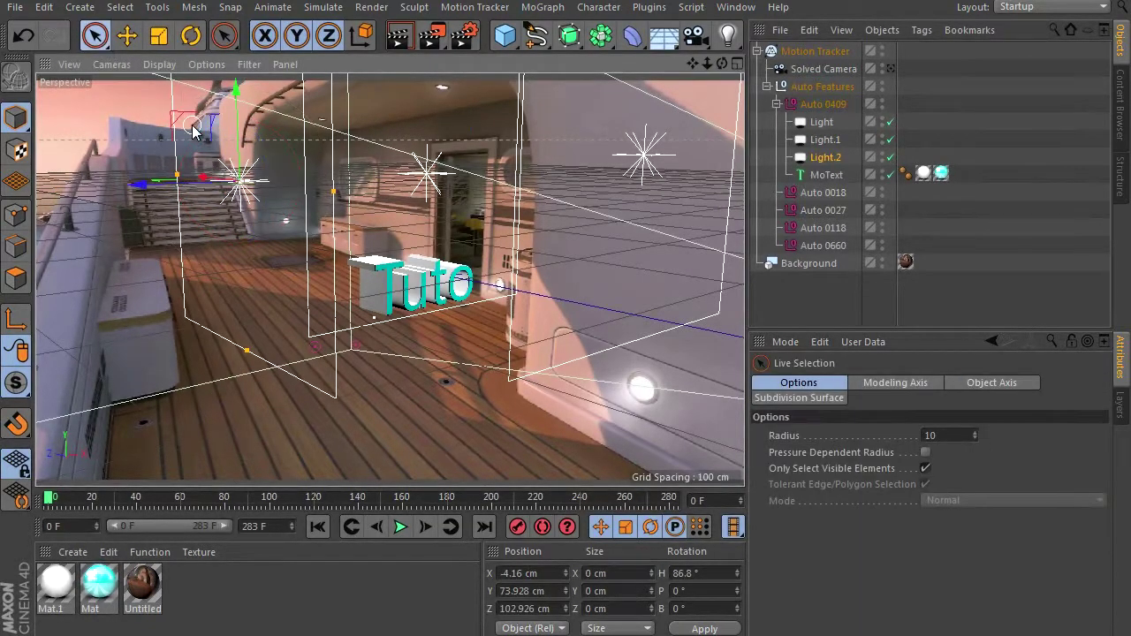
left_click_drag(204, 177, 303, 231)
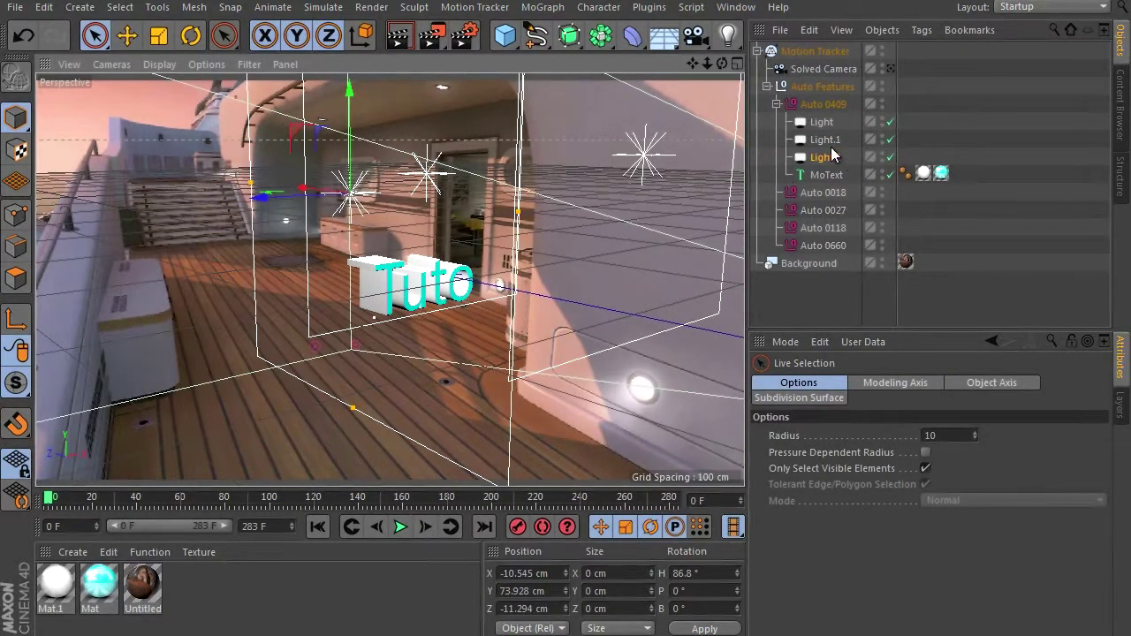
left_click_drag(820, 161, 821, 176, "ctrl")
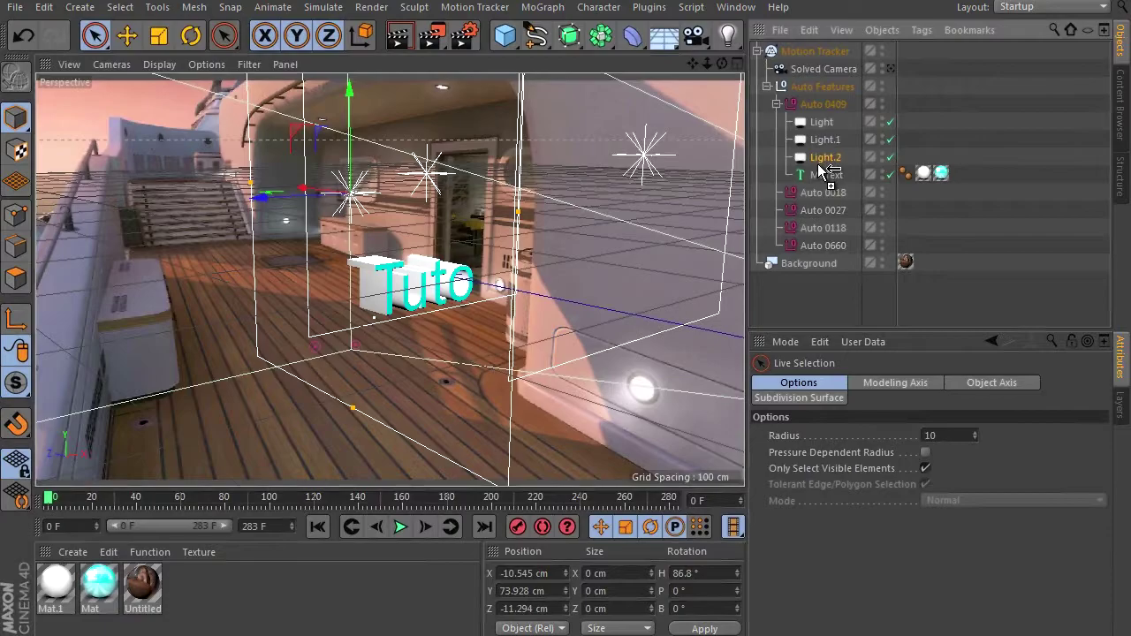
left_click_drag(725, 65, 414, 60)
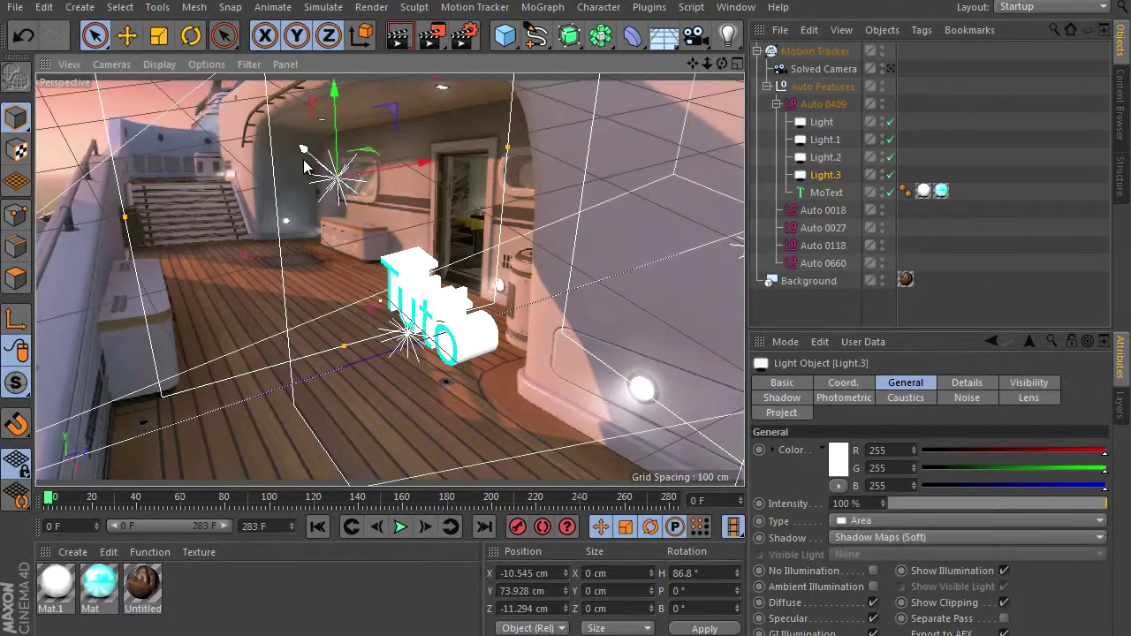
Move Light.3 to 170.951, 73.928, -21.441 cm and preview it through the Solved Camera.
left_click_drag(308, 158, 553, 369)
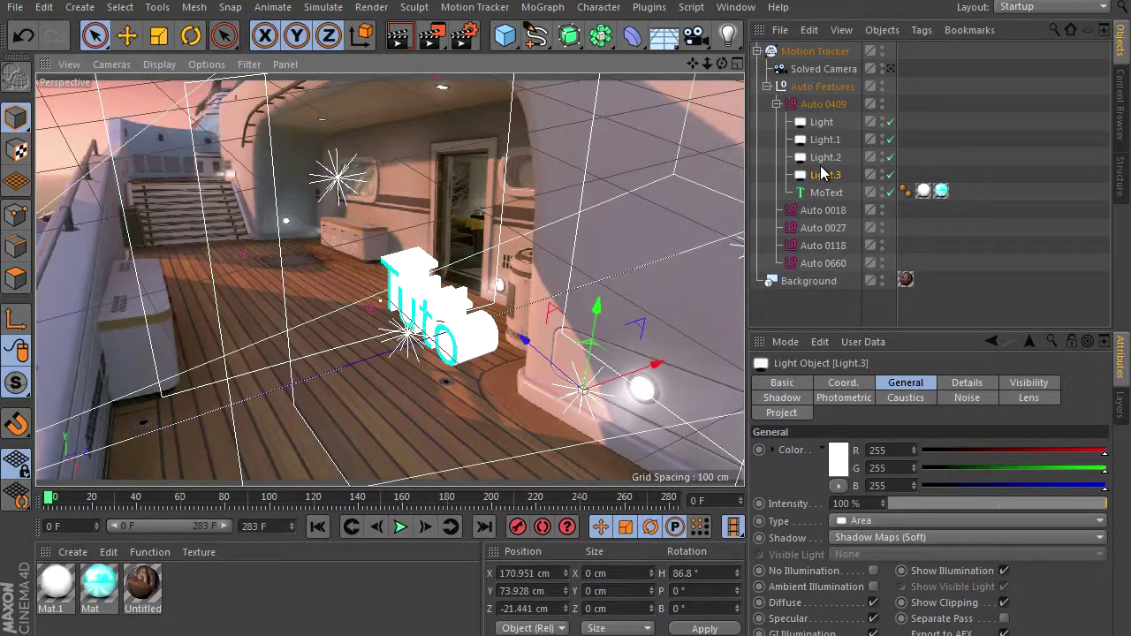
left_click(891, 68)
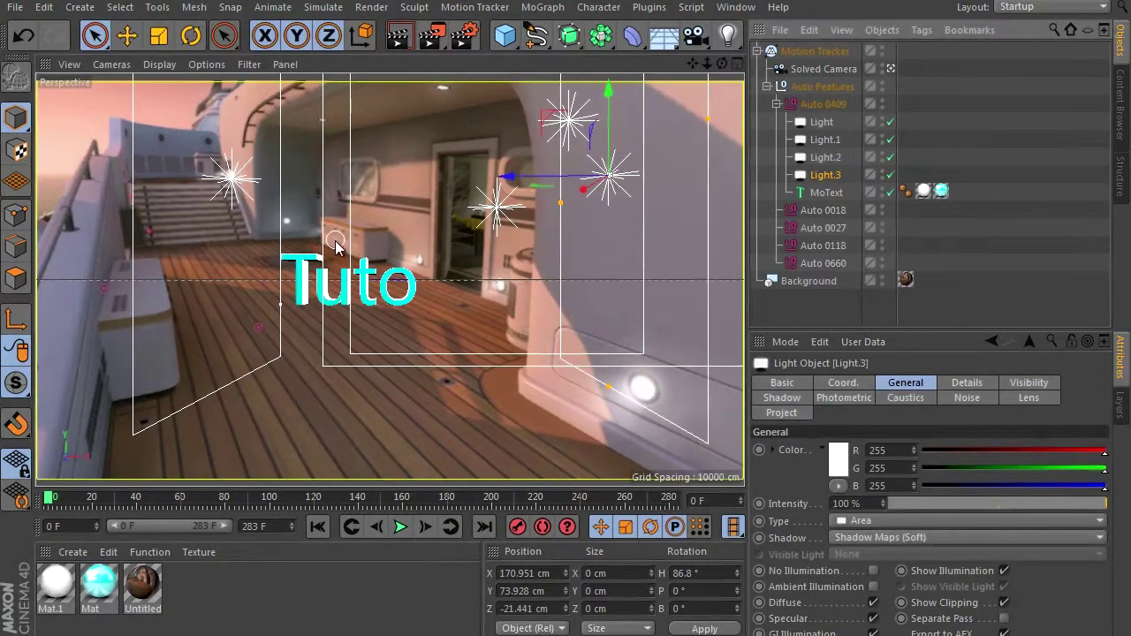
left_click(402, 43)
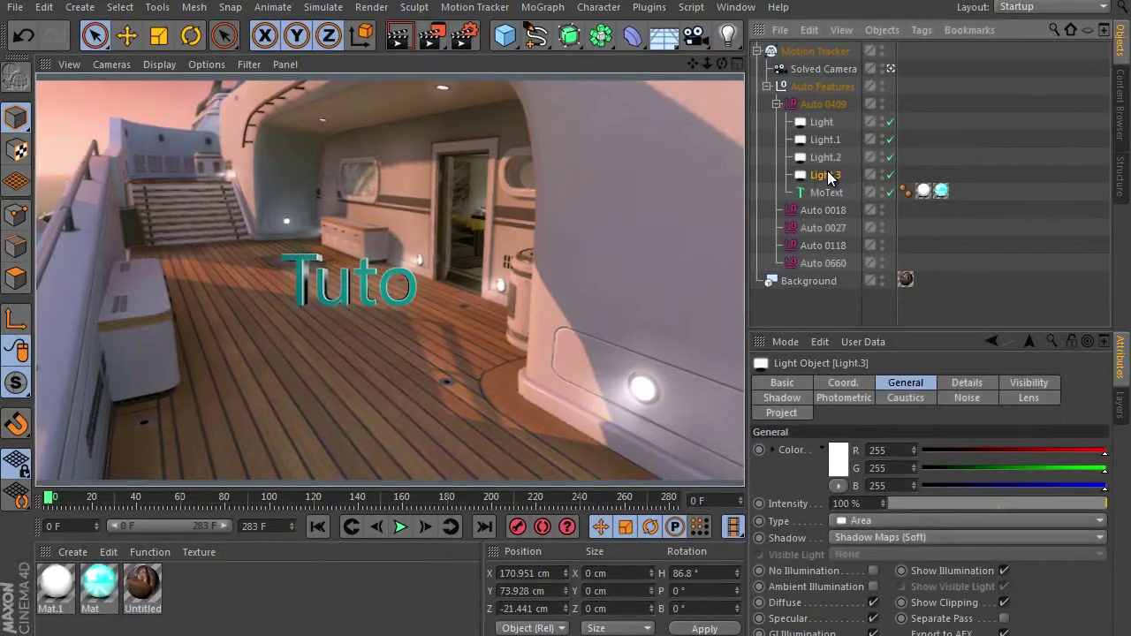
Set Shadow to None on all four lights and render a preview.
left_click(821, 124, "shift")
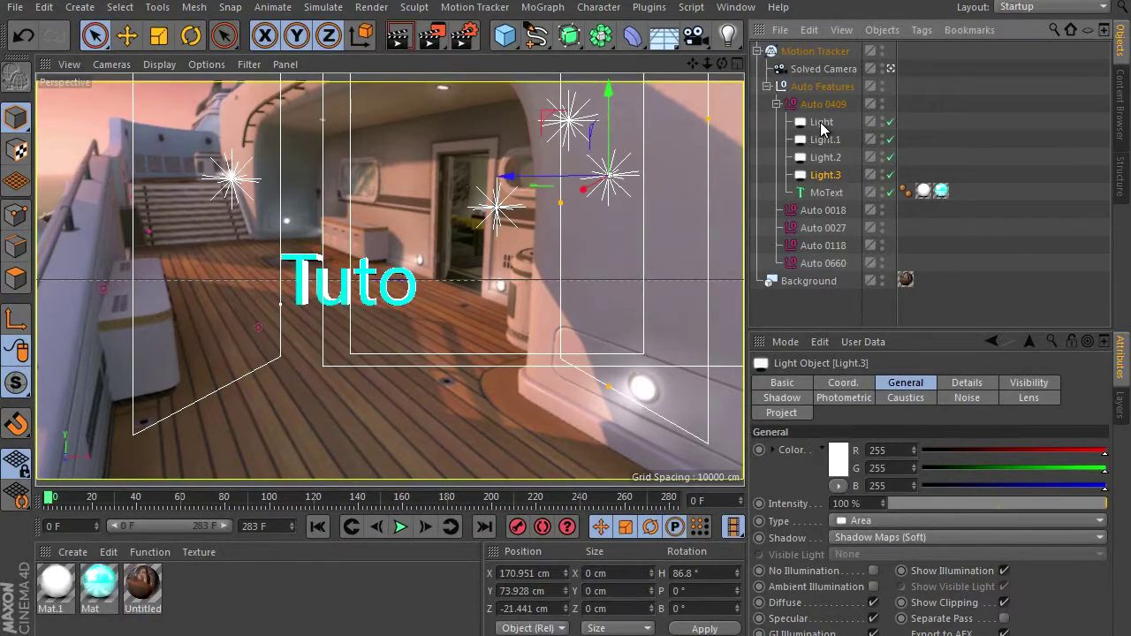
left_click(782, 397)
left_click(866, 451)
left_click(817, 466)
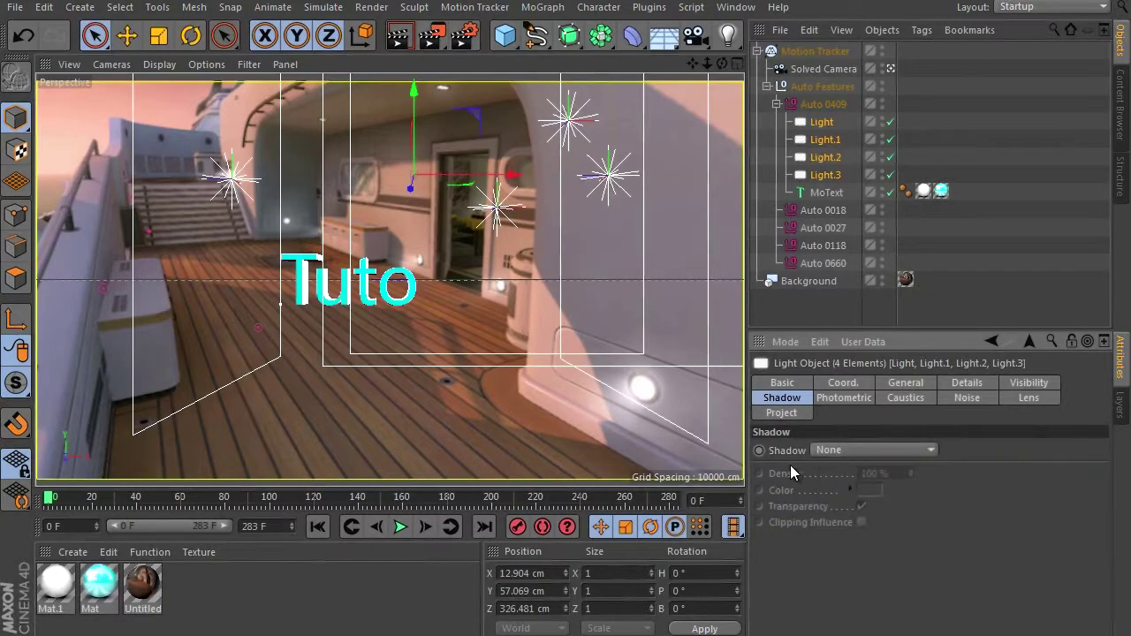
left_click(398, 36)
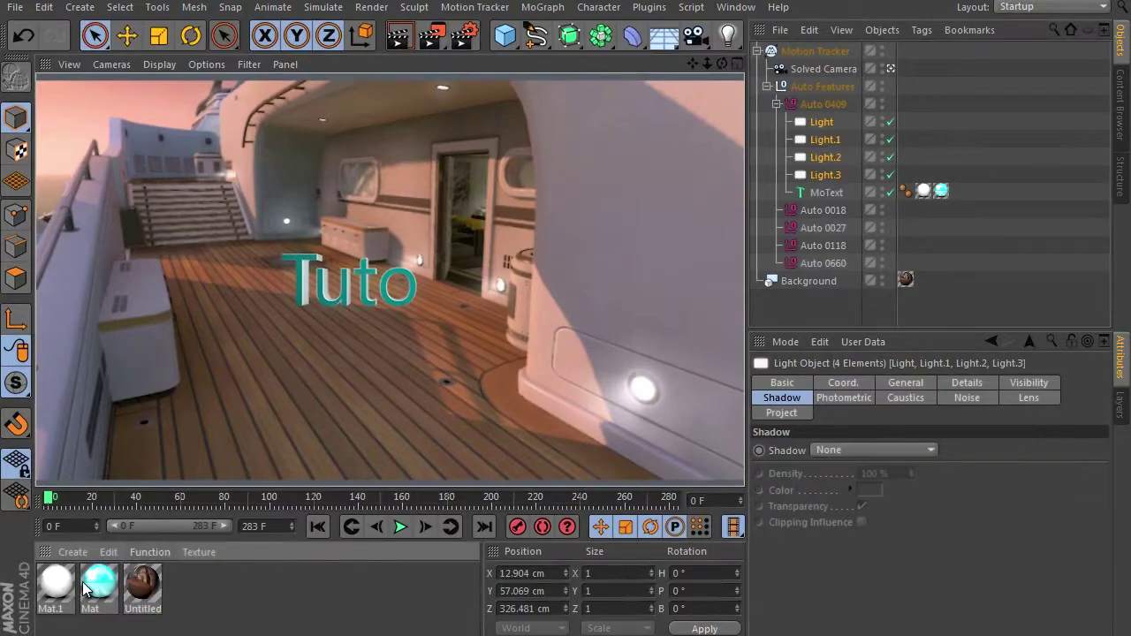
Turn off Mat's reflectance, set its Glow to 80% inner and outer strength, and render a preview.
double_click(113, 579)
left_click(353, 347)
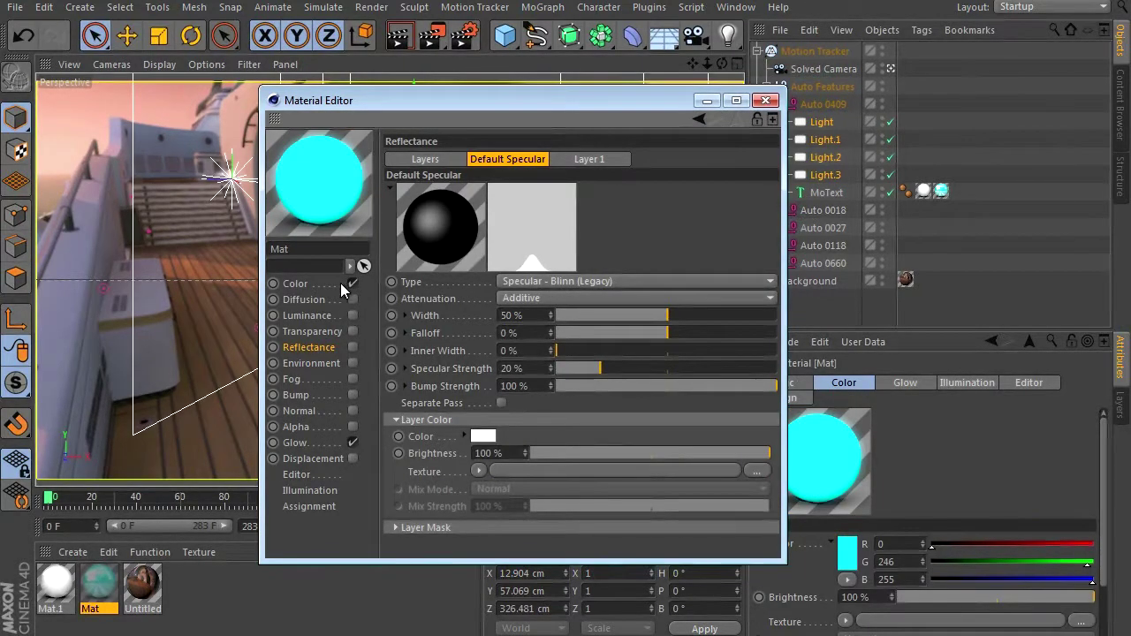
left_click(328, 443)
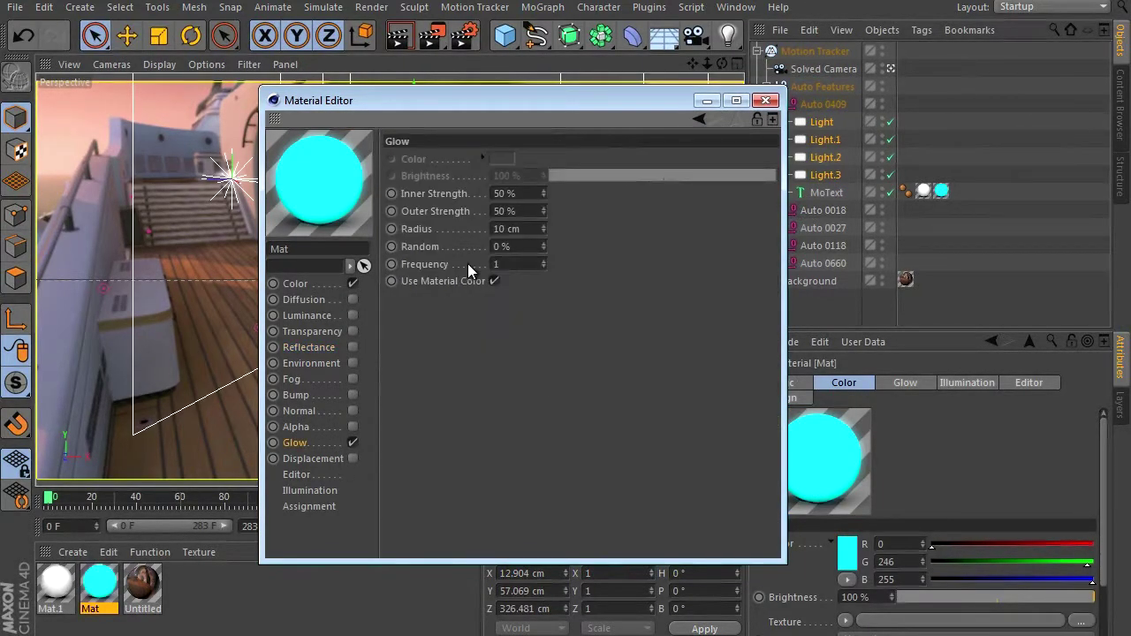
left_click(499, 195)
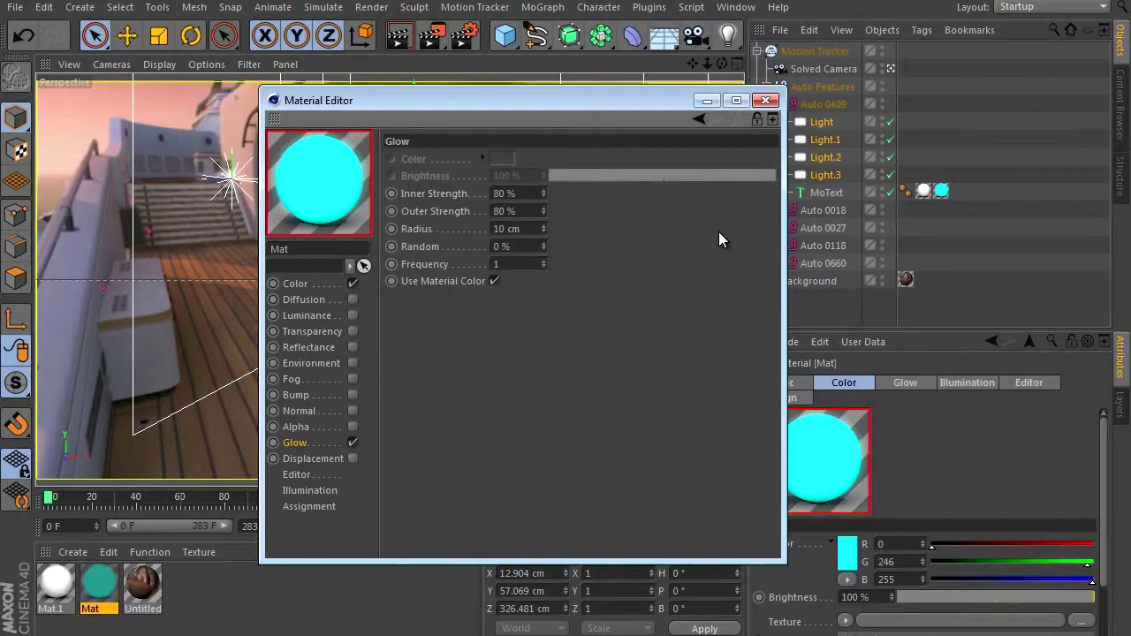
left_click(765, 100)
left_click(402, 35)
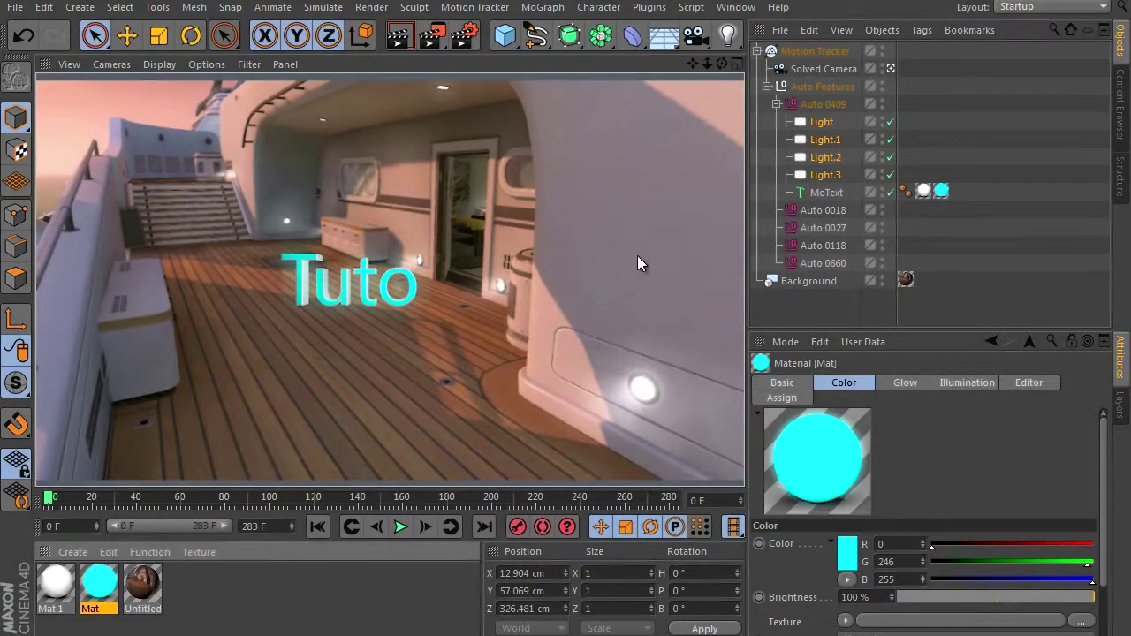
left_click(828, 193)
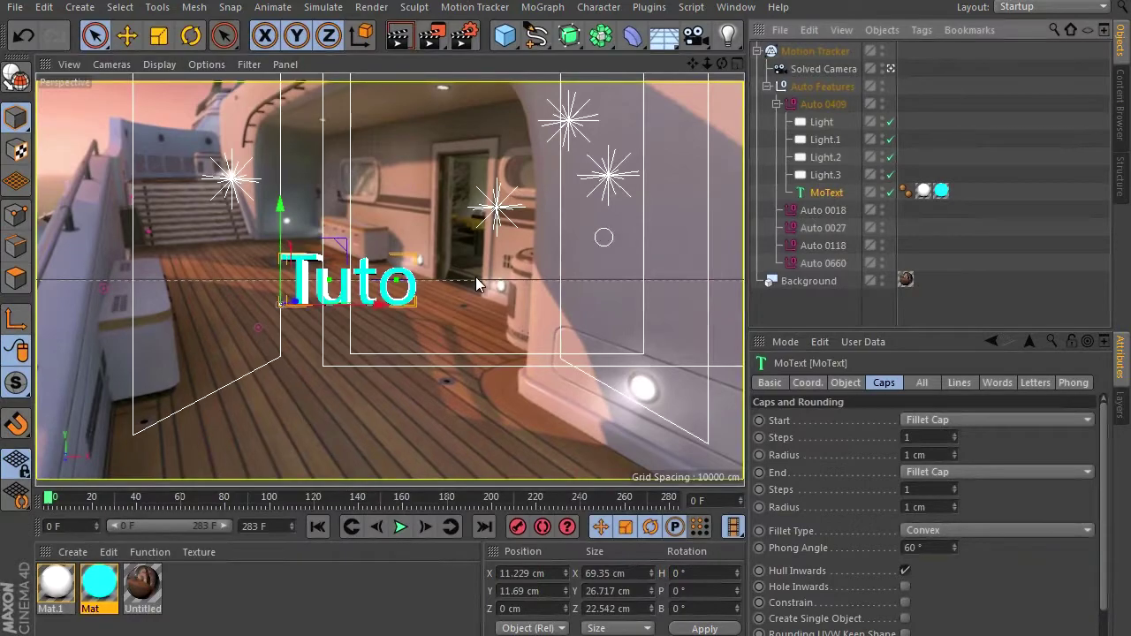
Nudge the Tuto text slightly right and add a Sphere primitive (100 cm radius).
left_click_drag(380, 281, 384, 285)
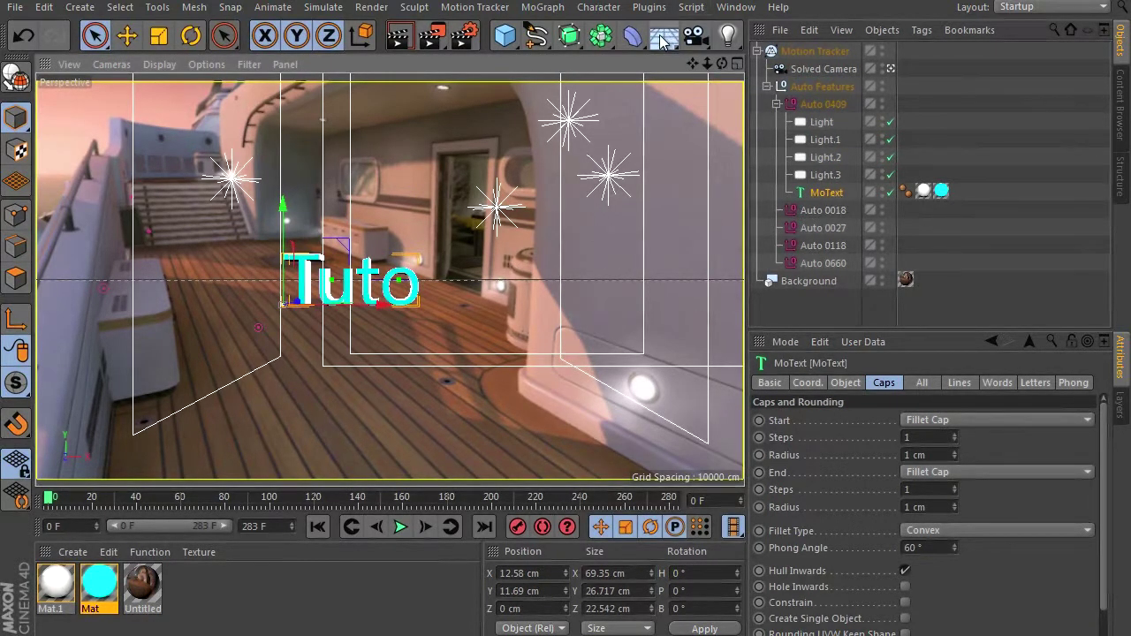
left_click(506, 39)
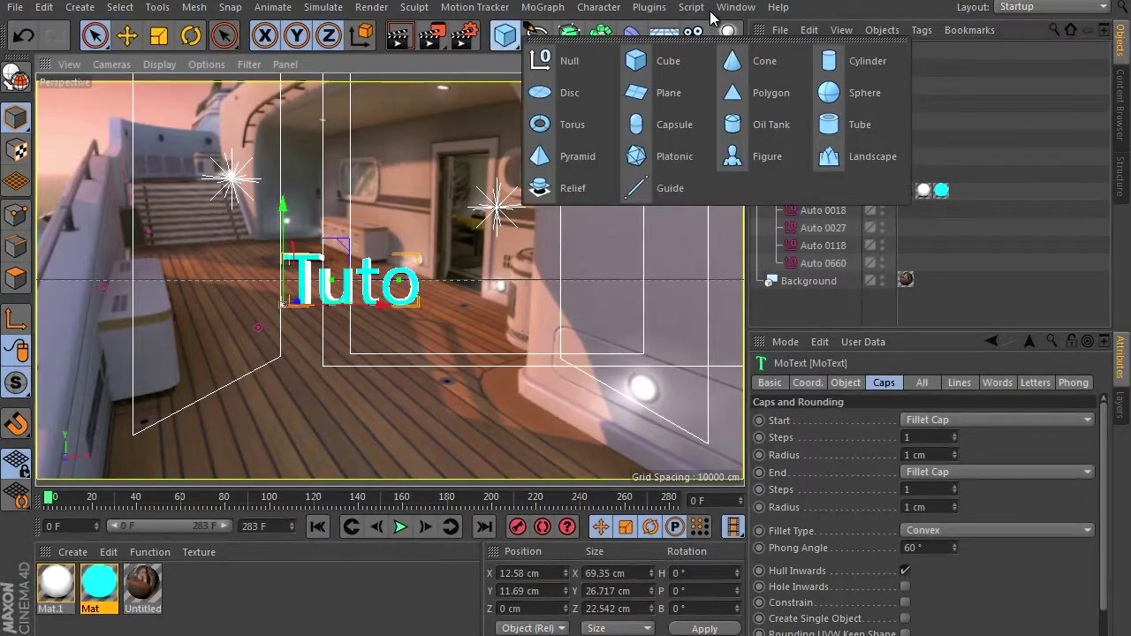
left_click(855, 94)
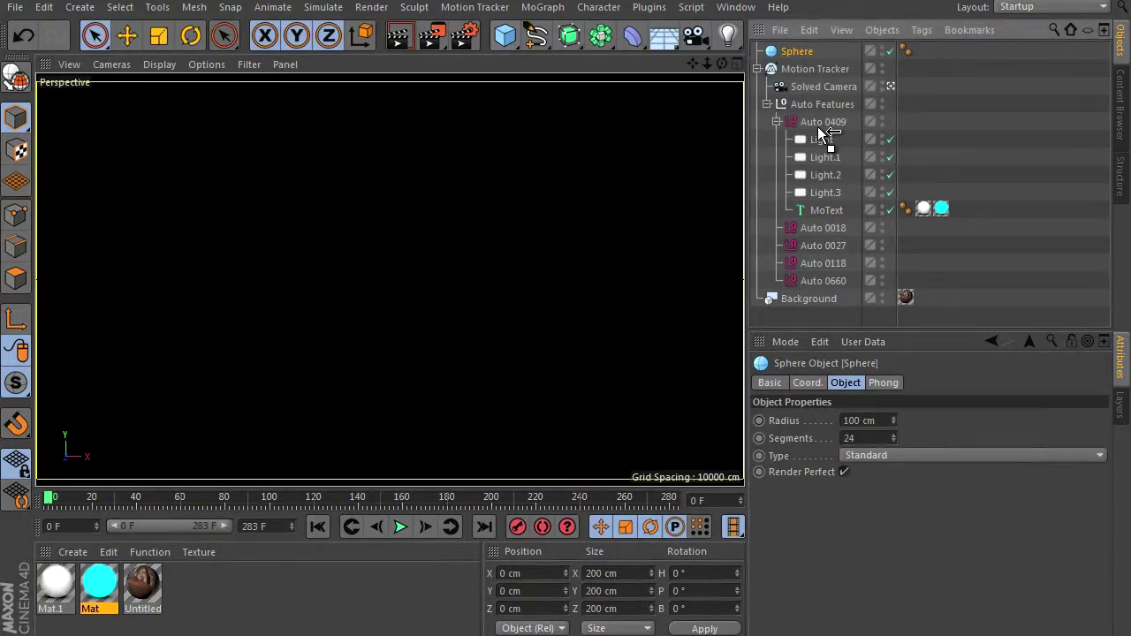
Parent the Sphere under Auto 0409 and zero its position to 0, 0, 0 cm.
left_click_drag(818, 128, 817, 127)
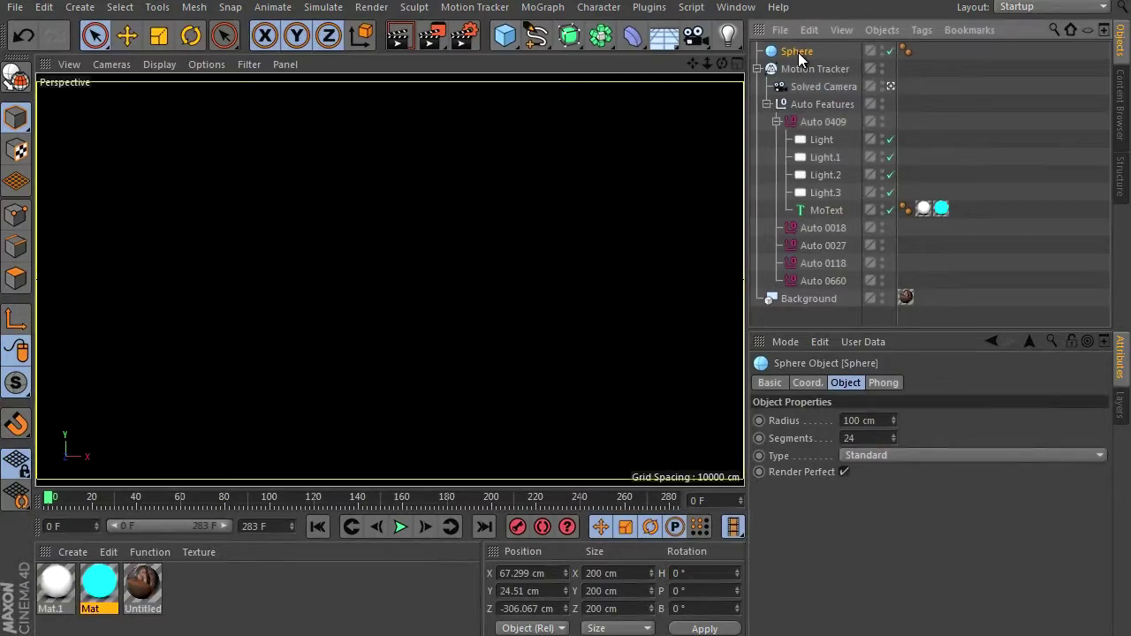
left_click_drag(804, 68, 815, 122)
left_click(815, 122)
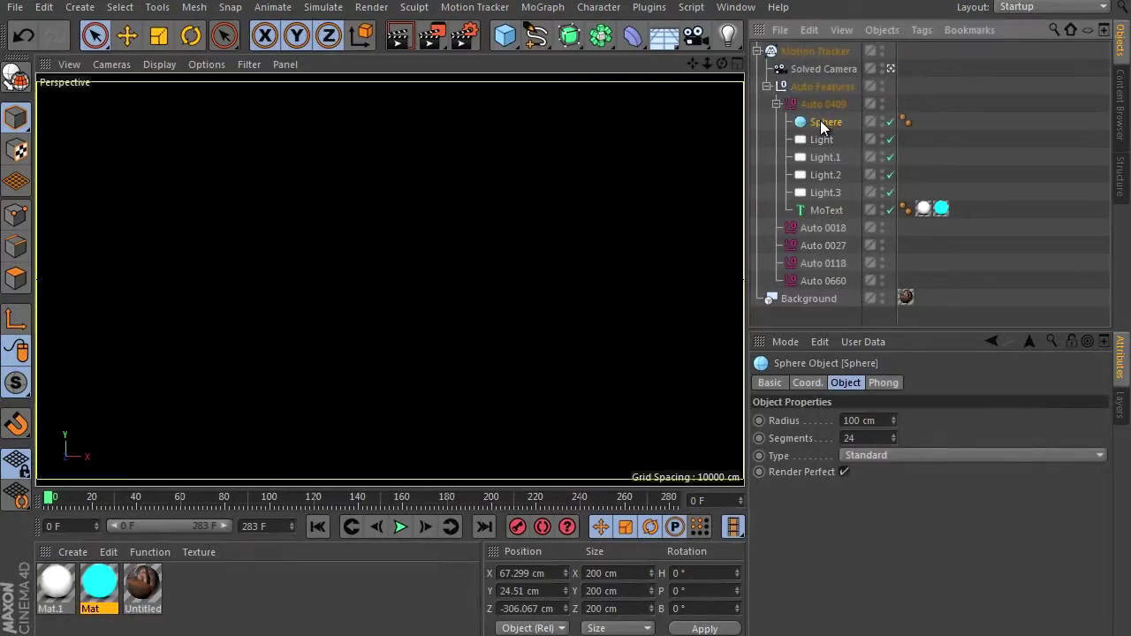
left_click(807, 382)
double_click(810, 420)
type("0")
double_click(810, 438)
type("0")
left_click(814, 456)
double_click(814, 456)
type("0")
key("Return")
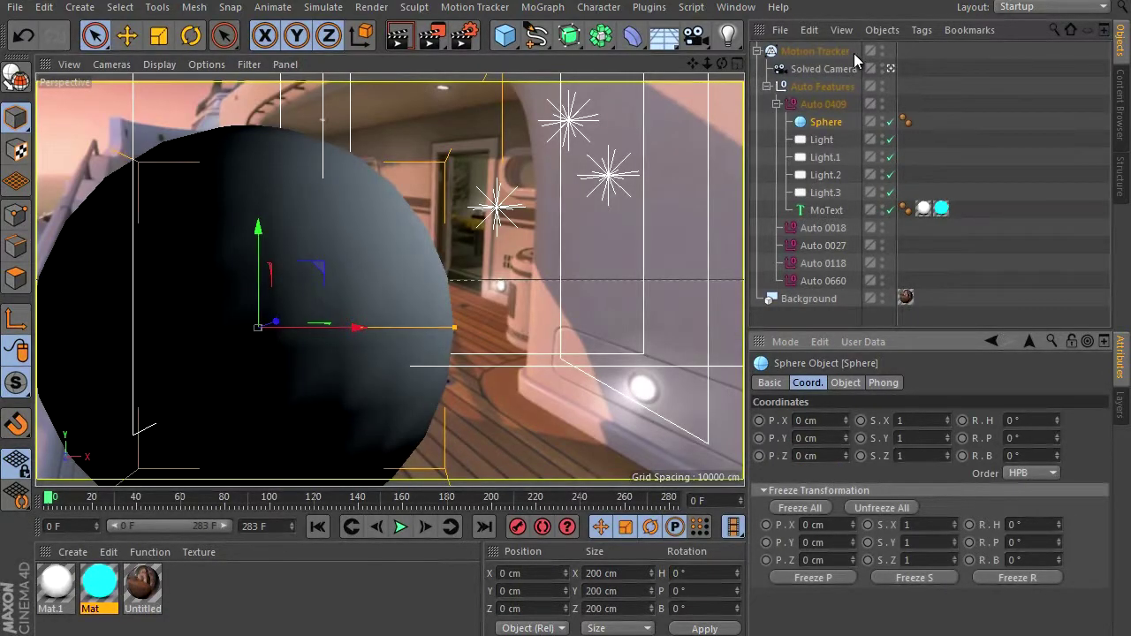
Check the Sphere through the Solved Camera, then orbit the editor view around it.
left_click(891, 69)
left_click(891, 69)
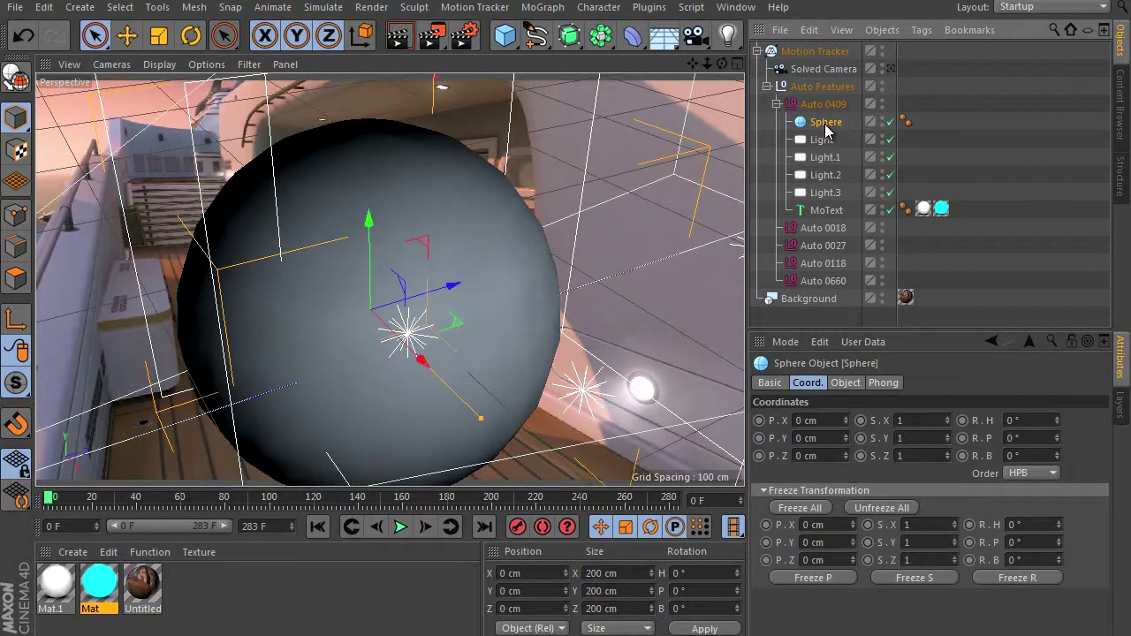
left_click_drag(707, 64, 563, 320)
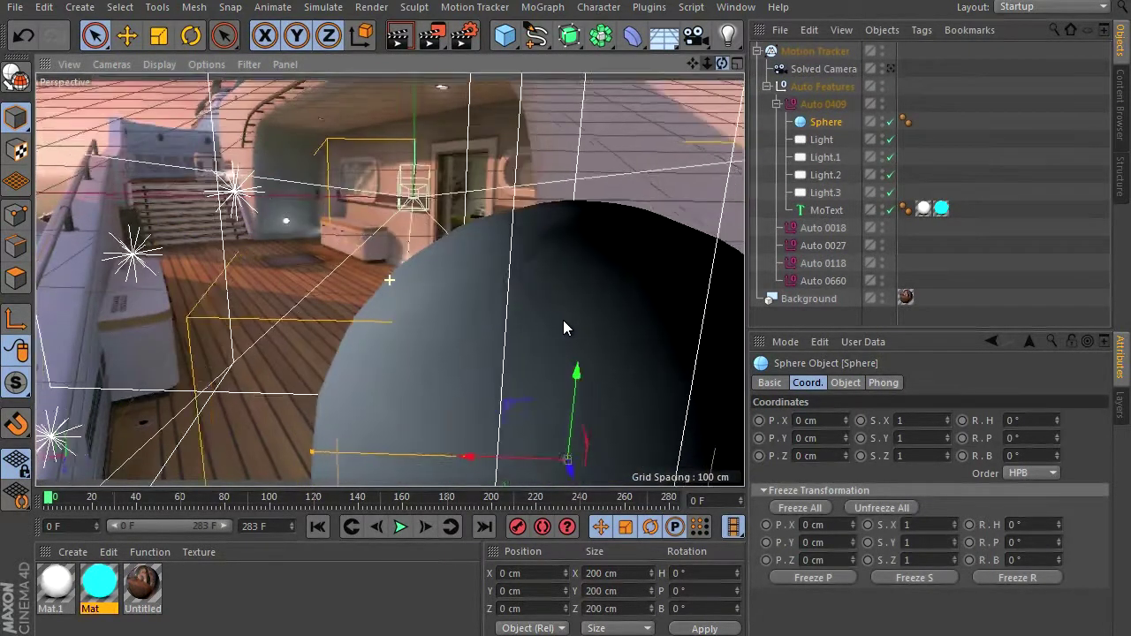
left_click_drag(712, 62, 566, 320)
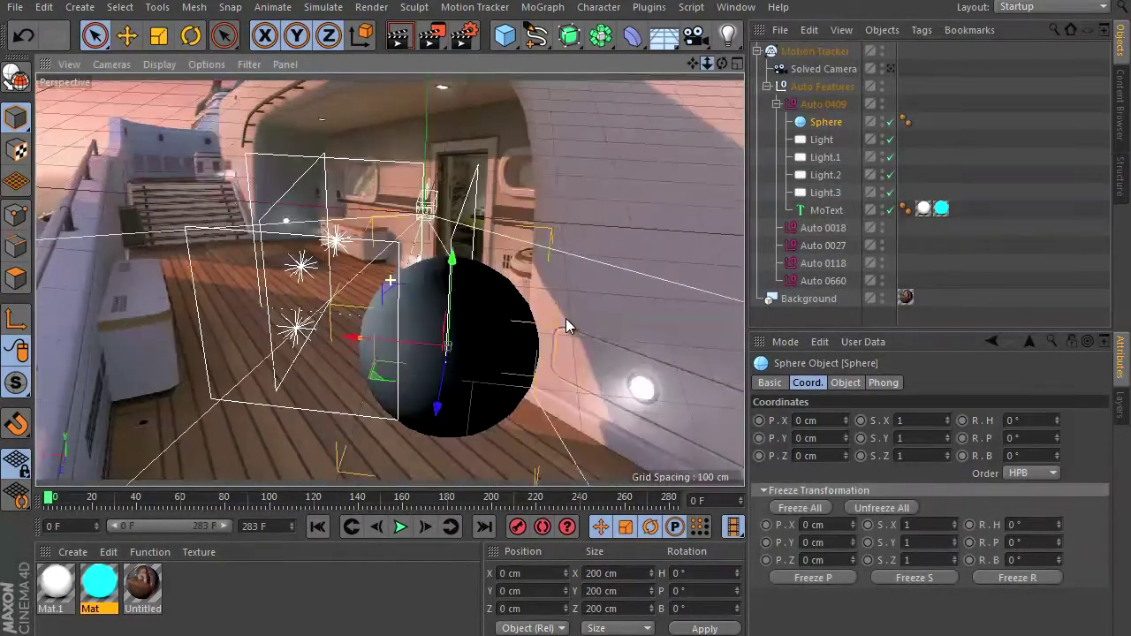
mouse_move(722, 63)
left_mouse_down()
mouse_move(563, 295)
mouse_move(566, 318)
left_mouse_up()
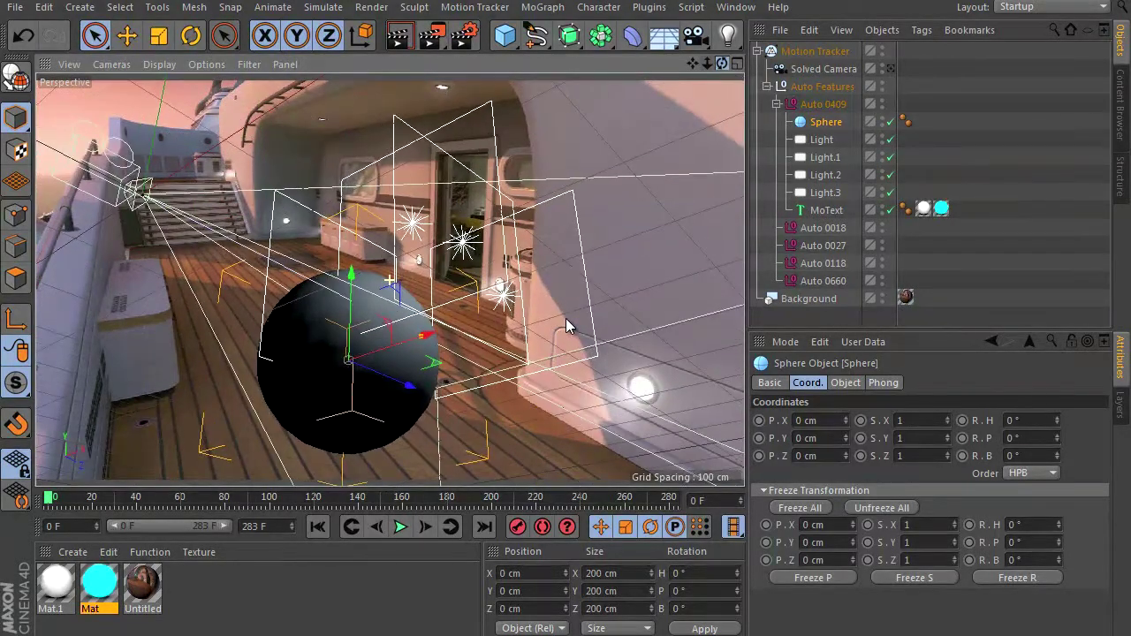
left_click_drag(712, 63, 820, 123)
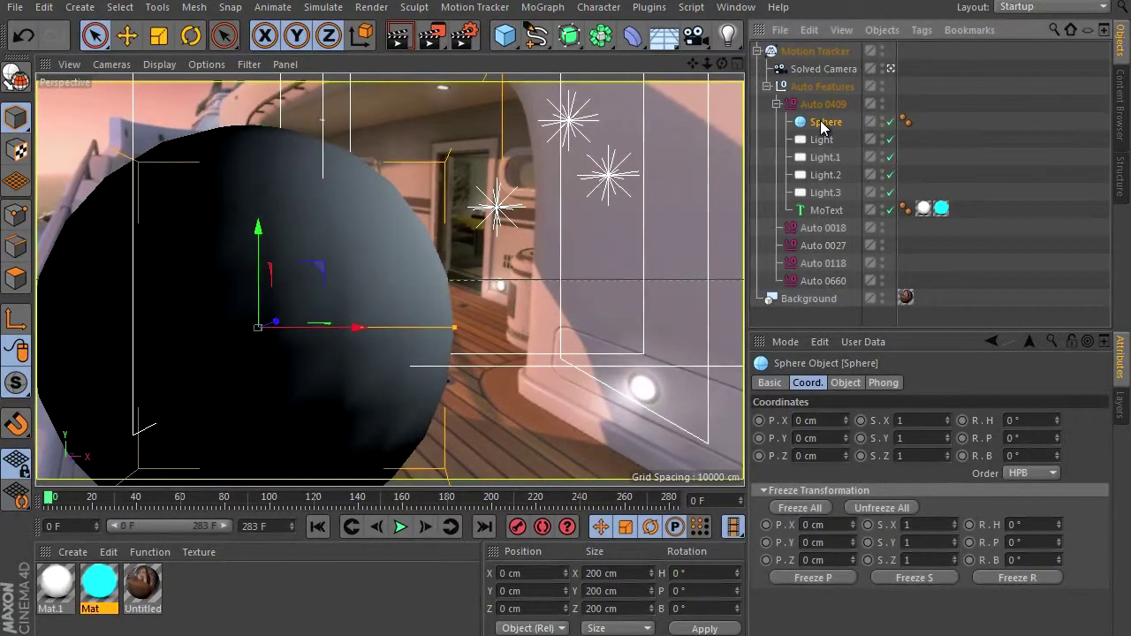
Add a Compositing tag to the Sphere with Cast Shadows off and Compositing Background on.
right_click(820, 124)
mouse_move(881, 25)
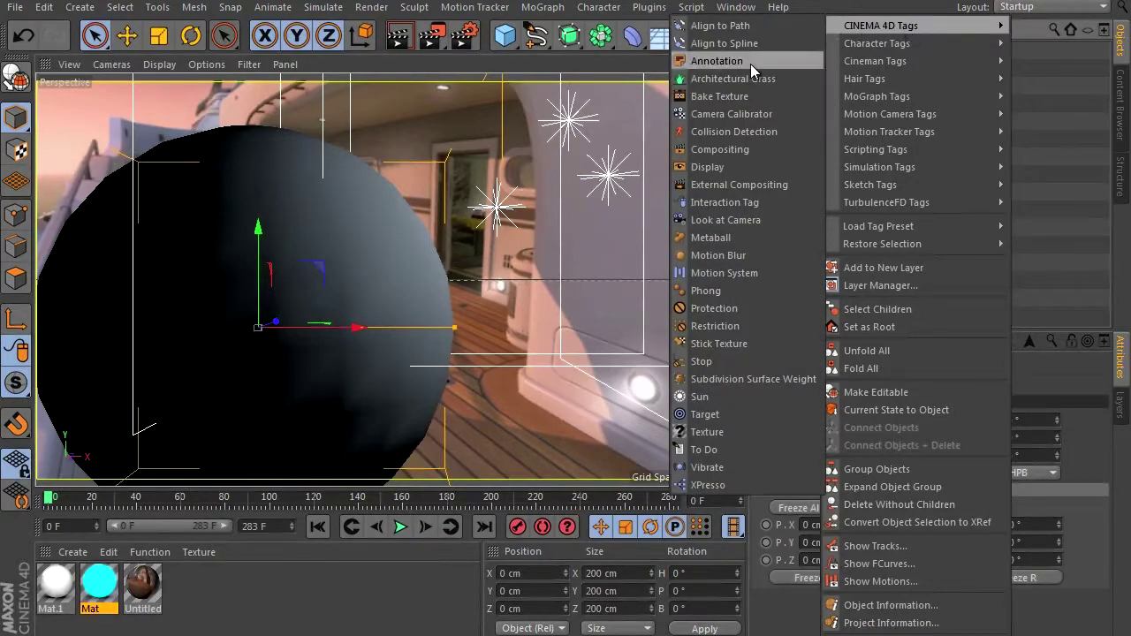
left_click(751, 151)
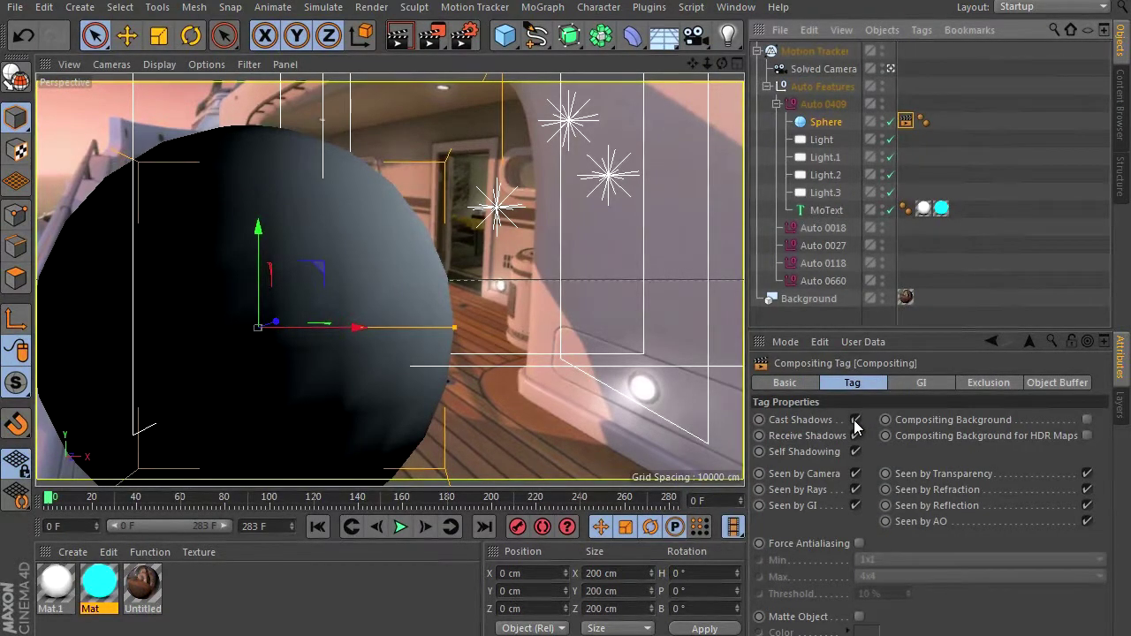
left_click(855, 422)
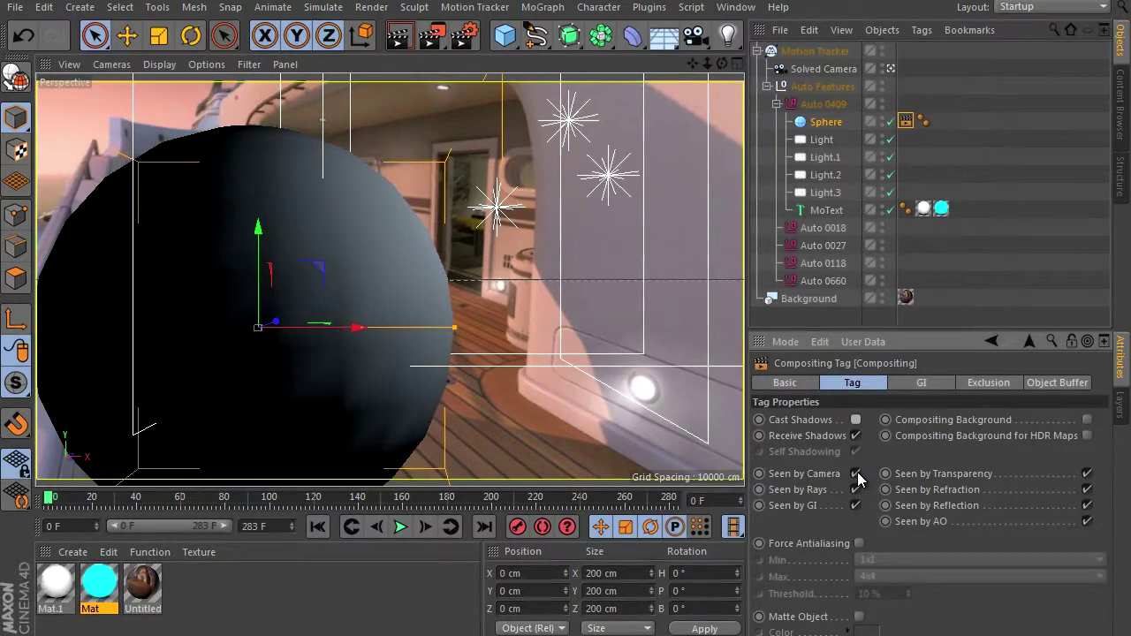
left_click(1088, 421)
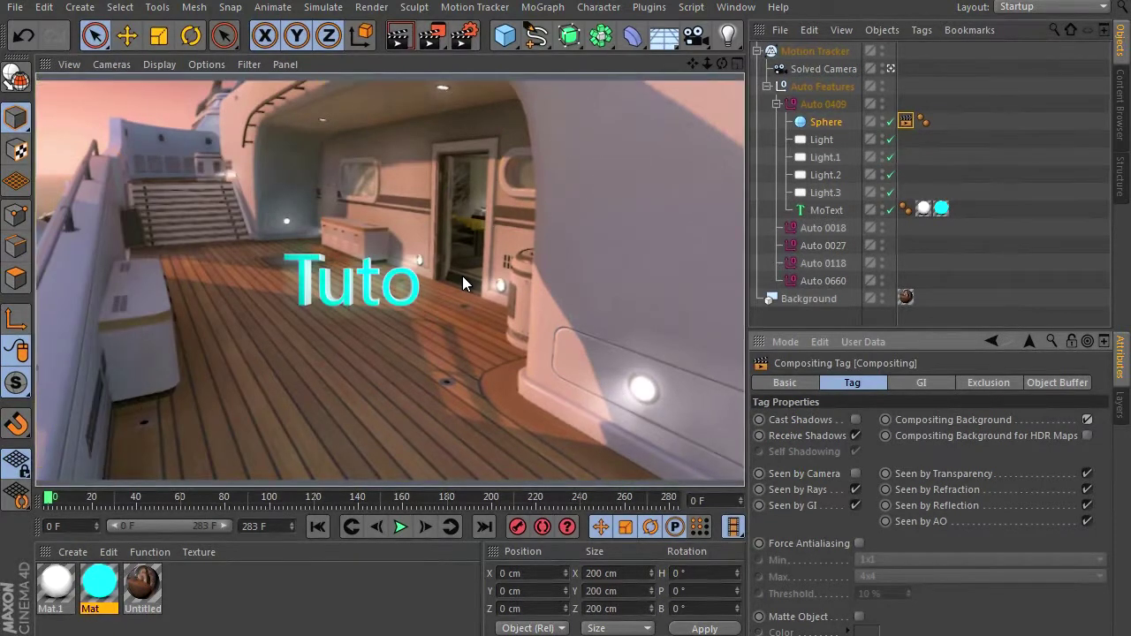
left_click(459, 42)
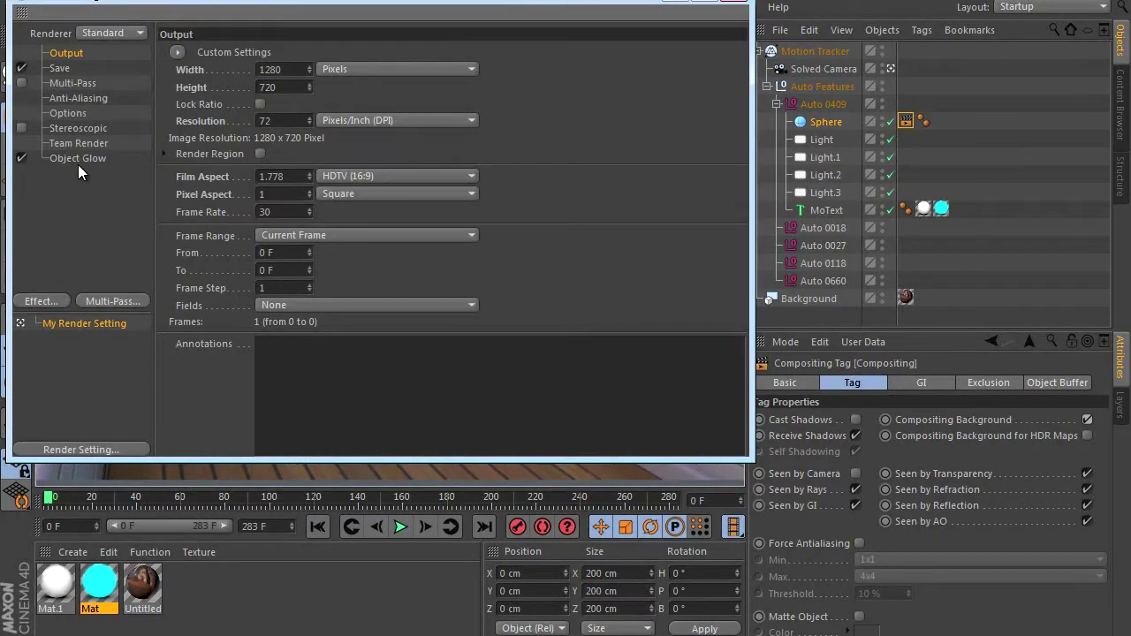
Add Ambient Occlusion and Global Illumination effects to the render settings.
left_click(54, 296)
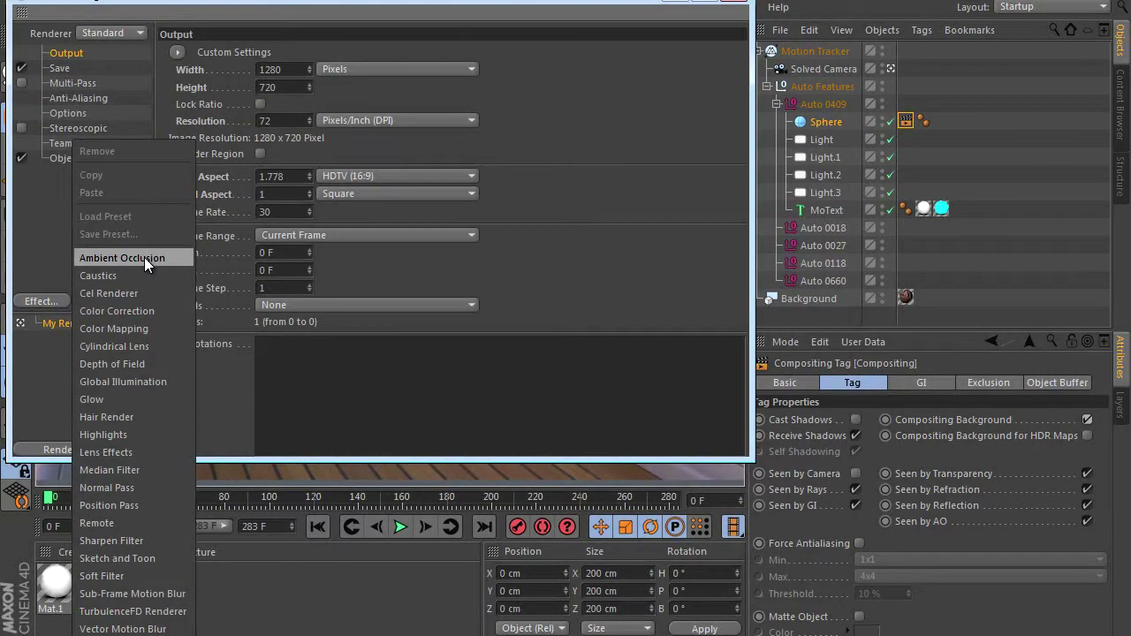
left_click(144, 258)
left_click(54, 299)
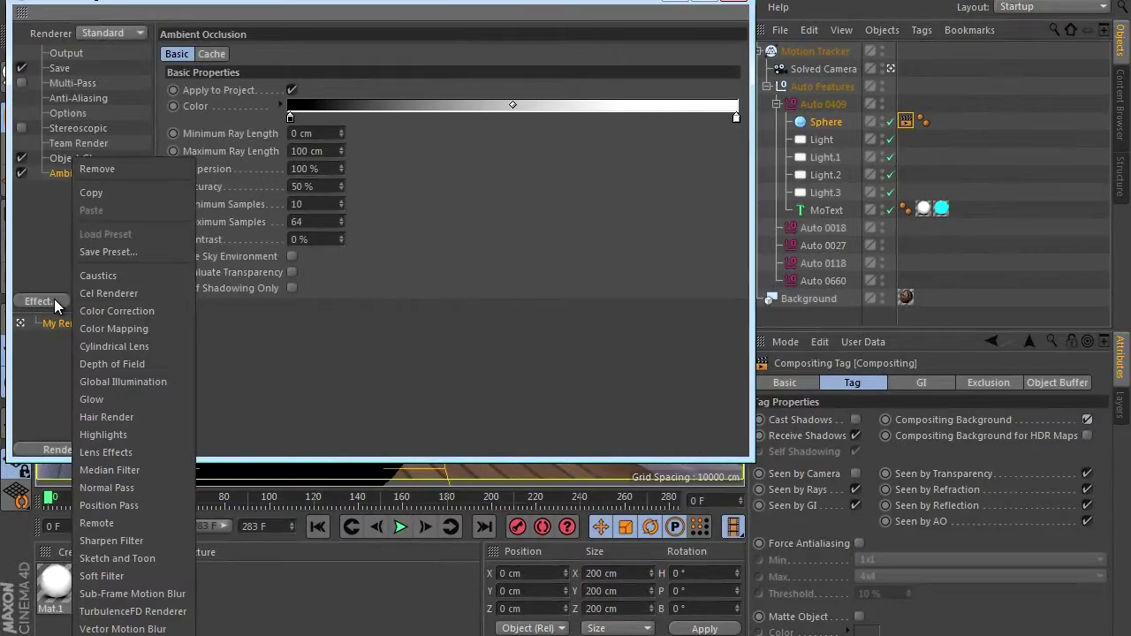
left_click(123, 381)
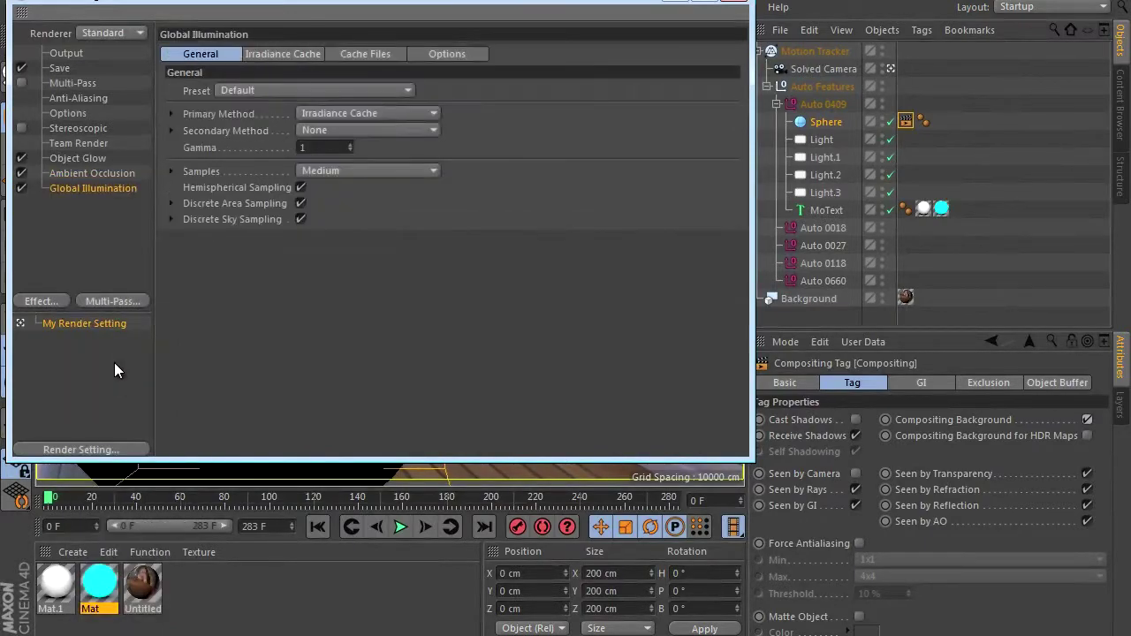
Save the render as an AVI Movie named MT tuto on the D: drive.
left_click(59, 68)
left_click(335, 100)
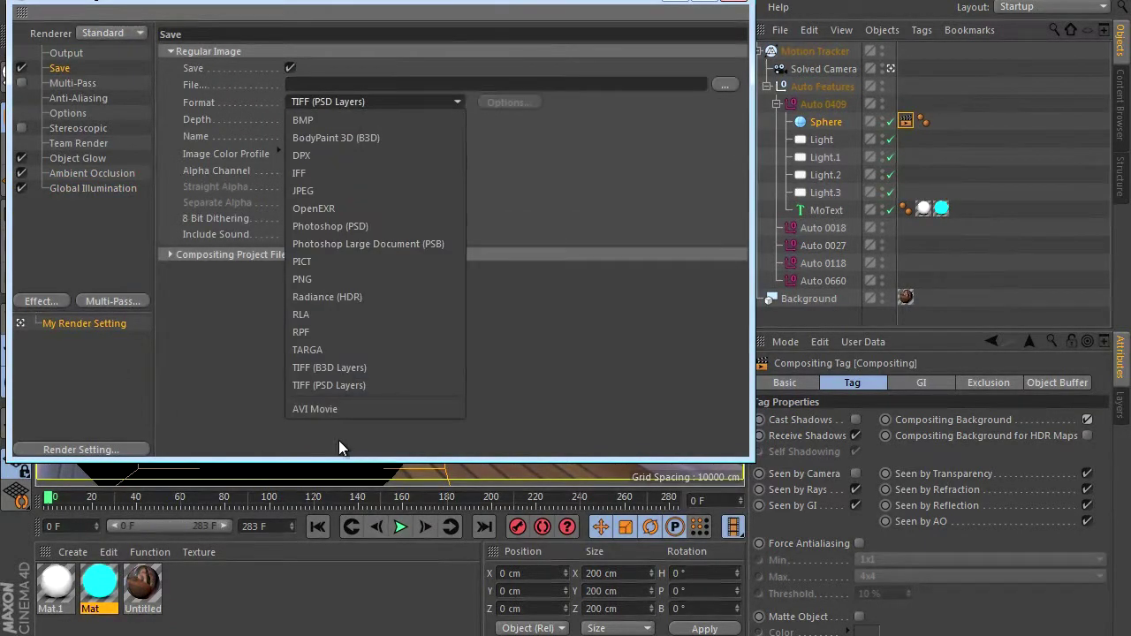
left_click(325, 409)
left_click(725, 84)
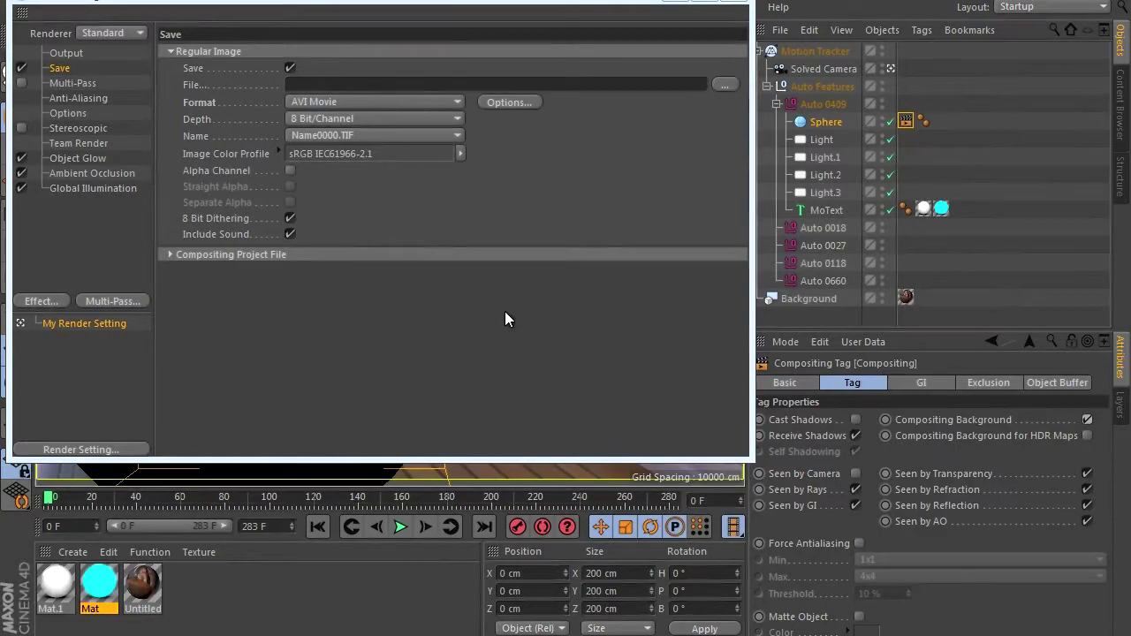
left_click(93, 282)
left_click(202, 337)
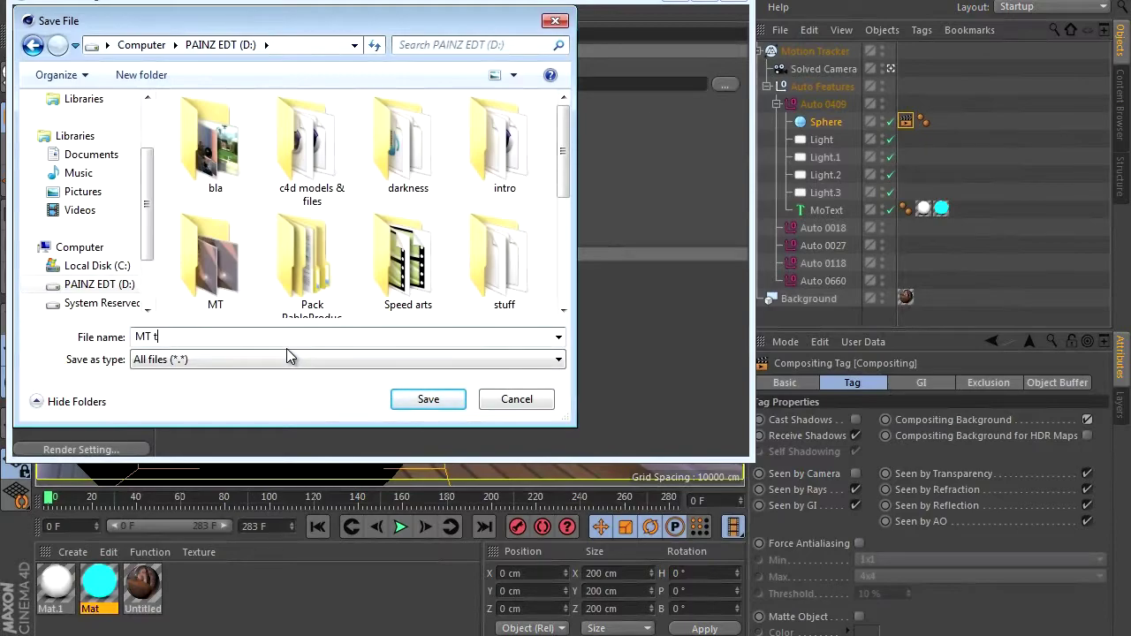
type("uto")
key("Return")
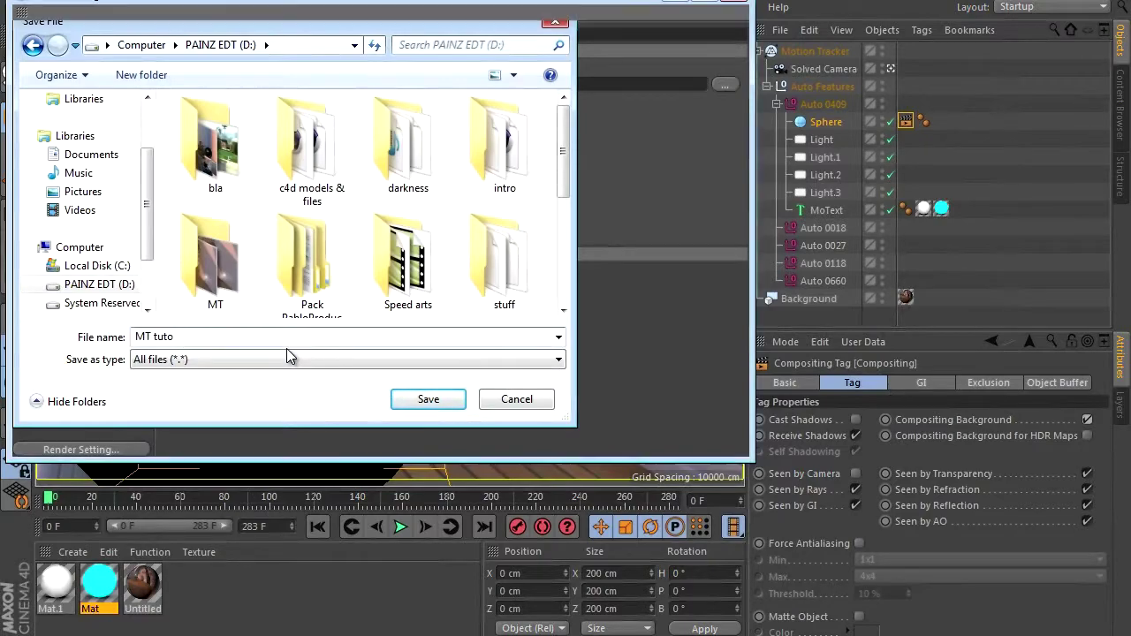
Set the output frame range to All Frames (0–283 F).
left_click(69, 53)
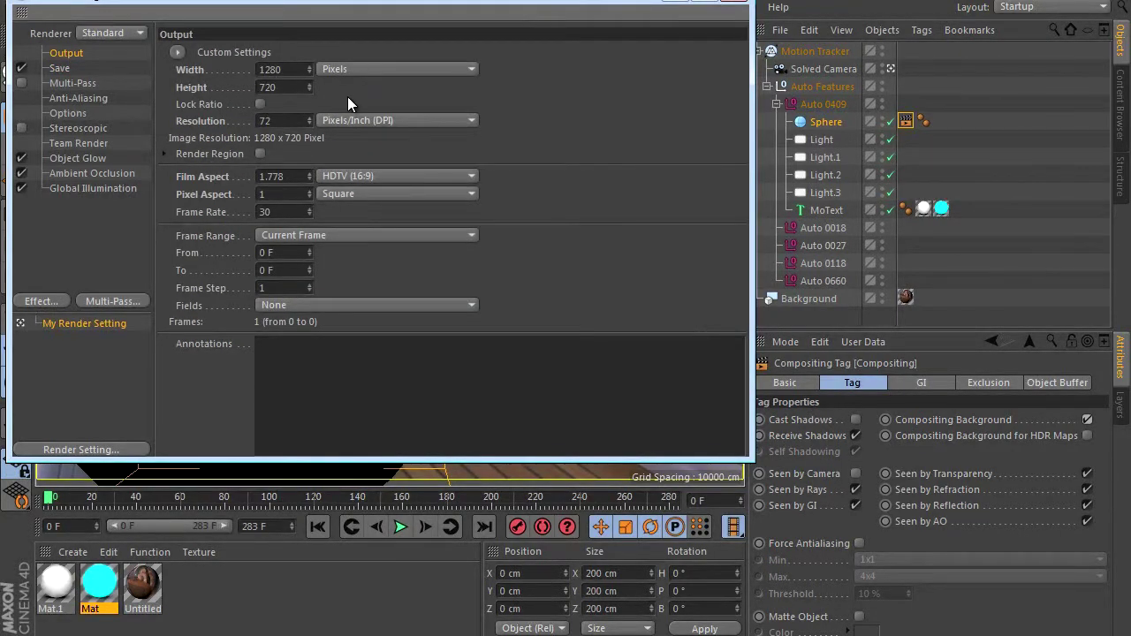
left_click(303, 234)
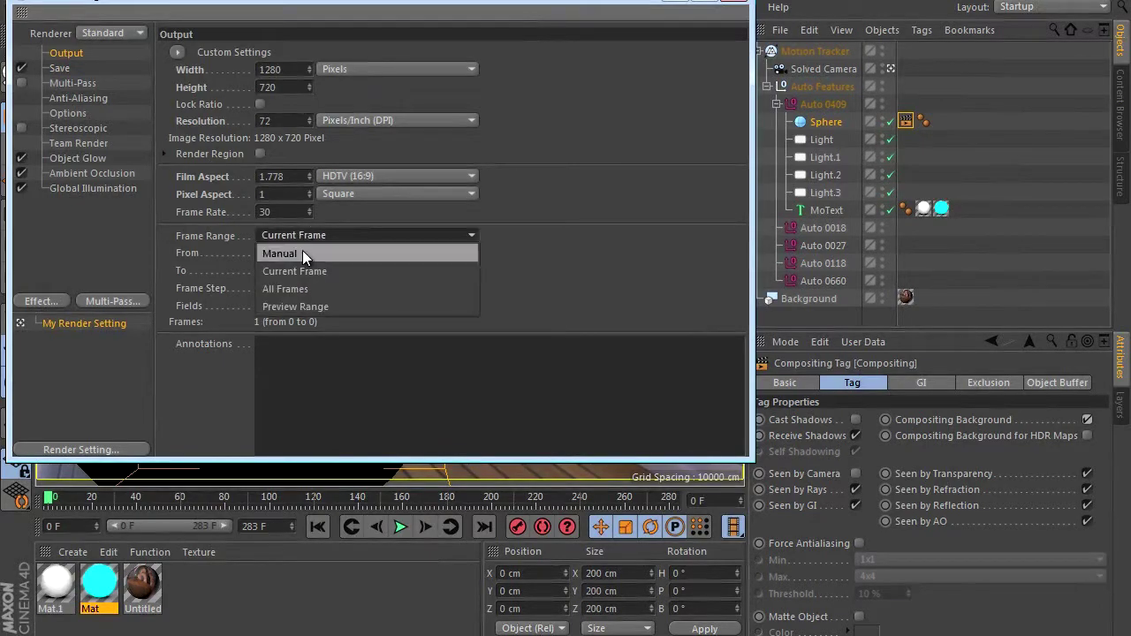
left_click(300, 287)
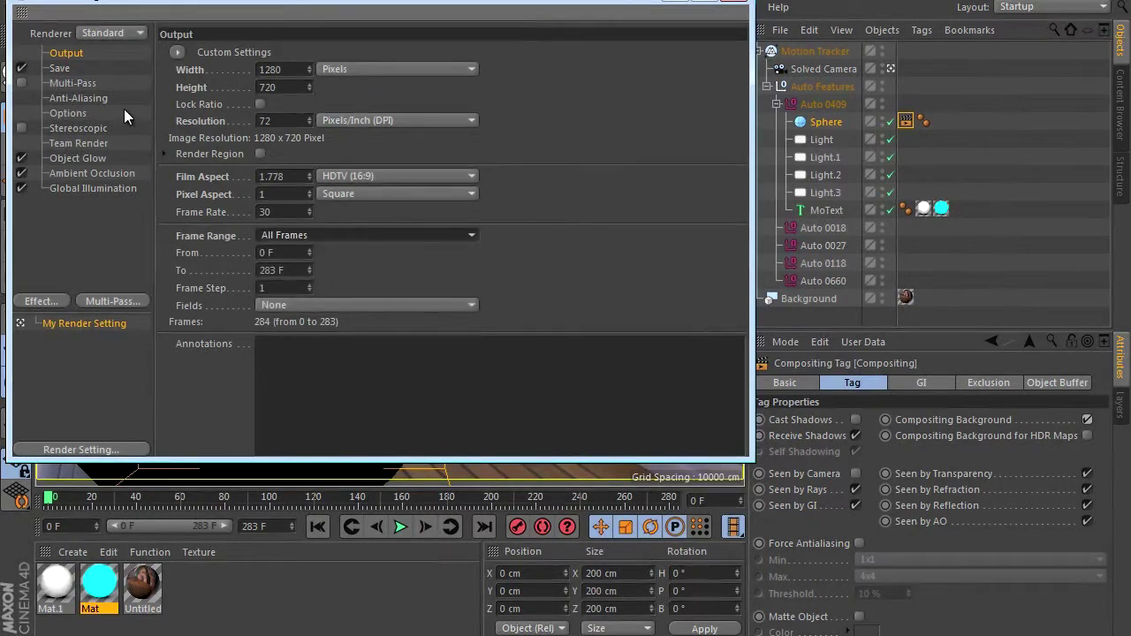
left_click(735, 2)
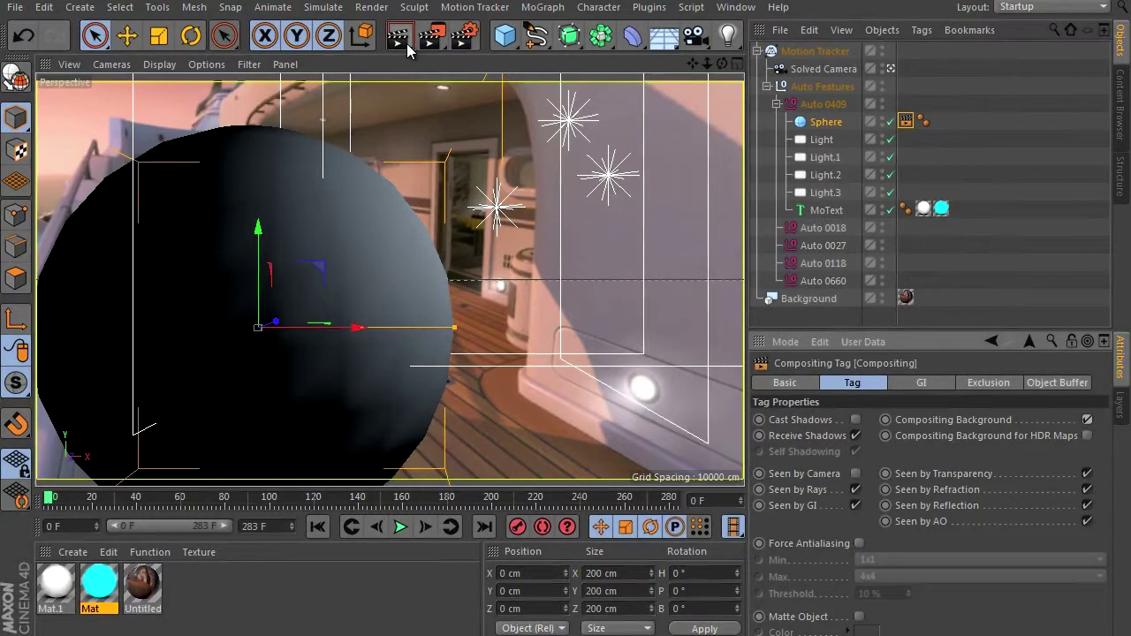
Render the view with Ctrl+R to preview the cyan Tuto text over the deck footage.
key("ctrl+r")
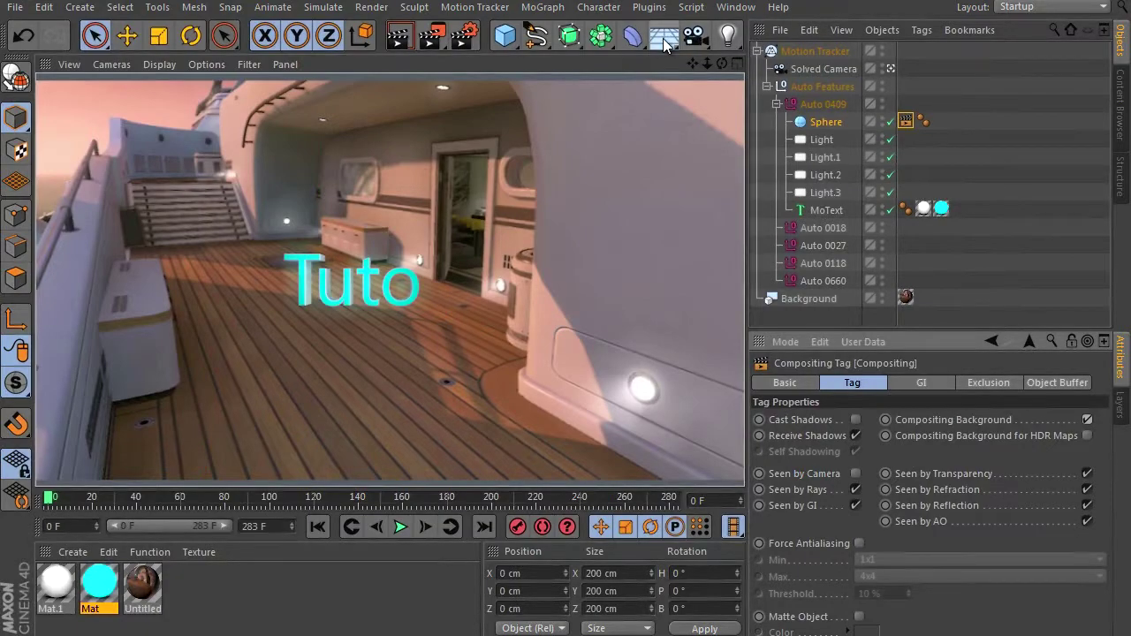
left_click(501, 36)
Add a Plane under Auto 0409 and disable the Sphere.
left_click(676, 93)
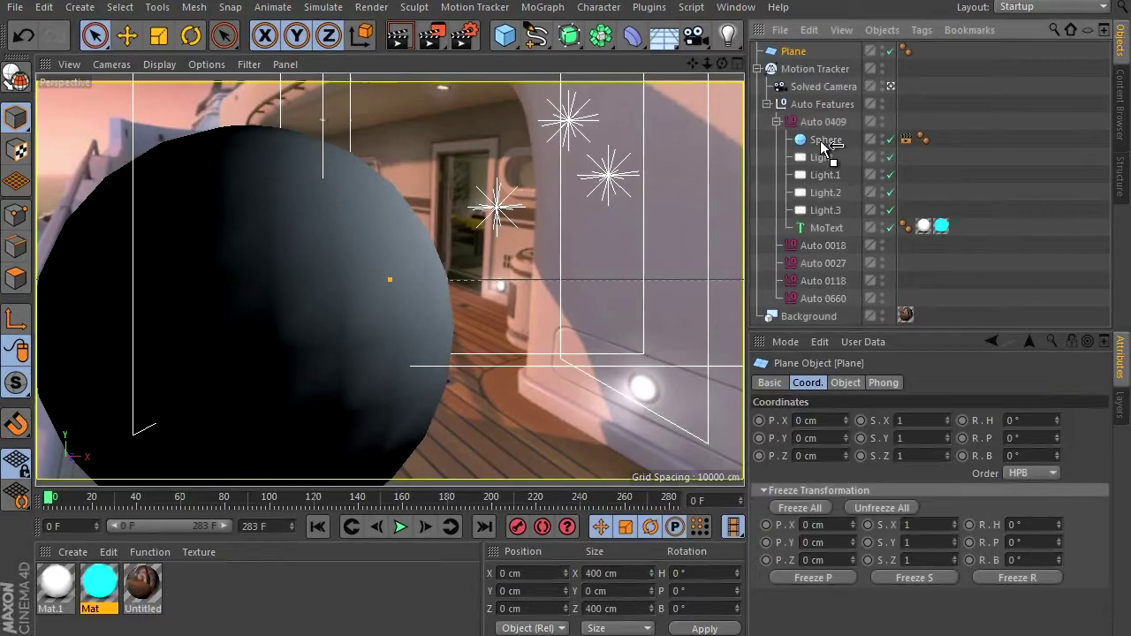
left_click_drag(793, 53, 826, 140)
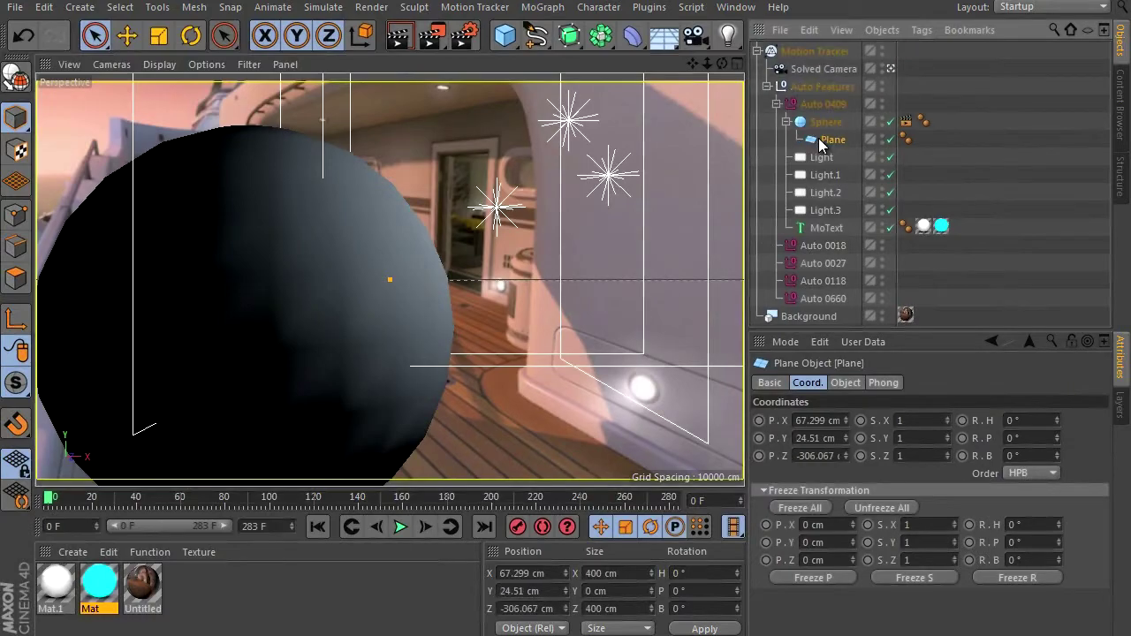
left_click(890, 122)
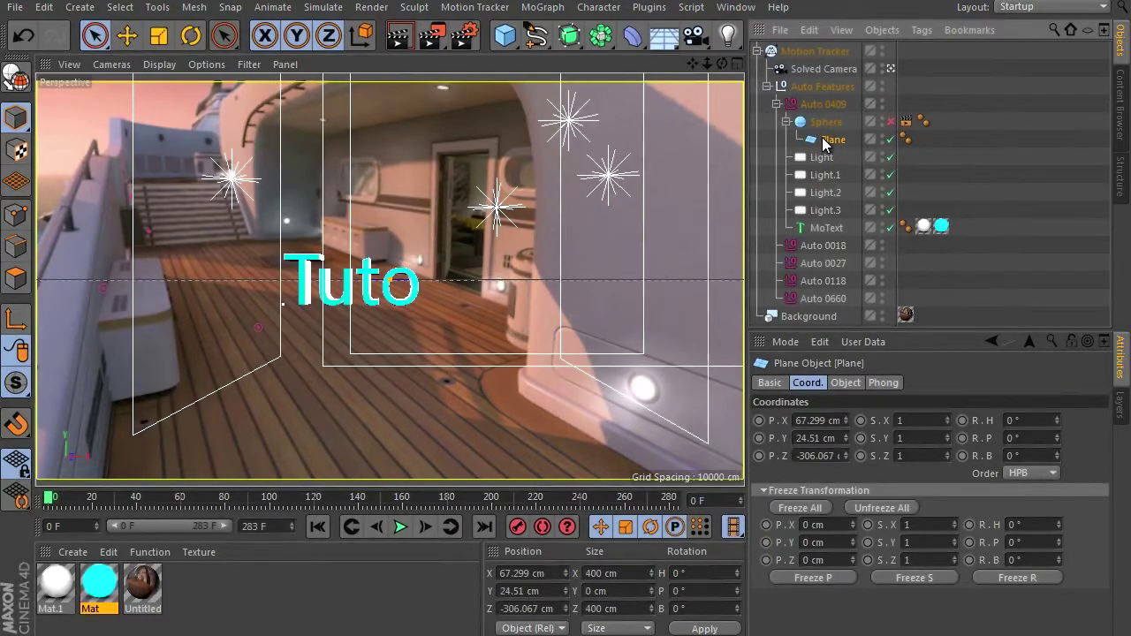
left_click_drag(827, 140, 827, 113)
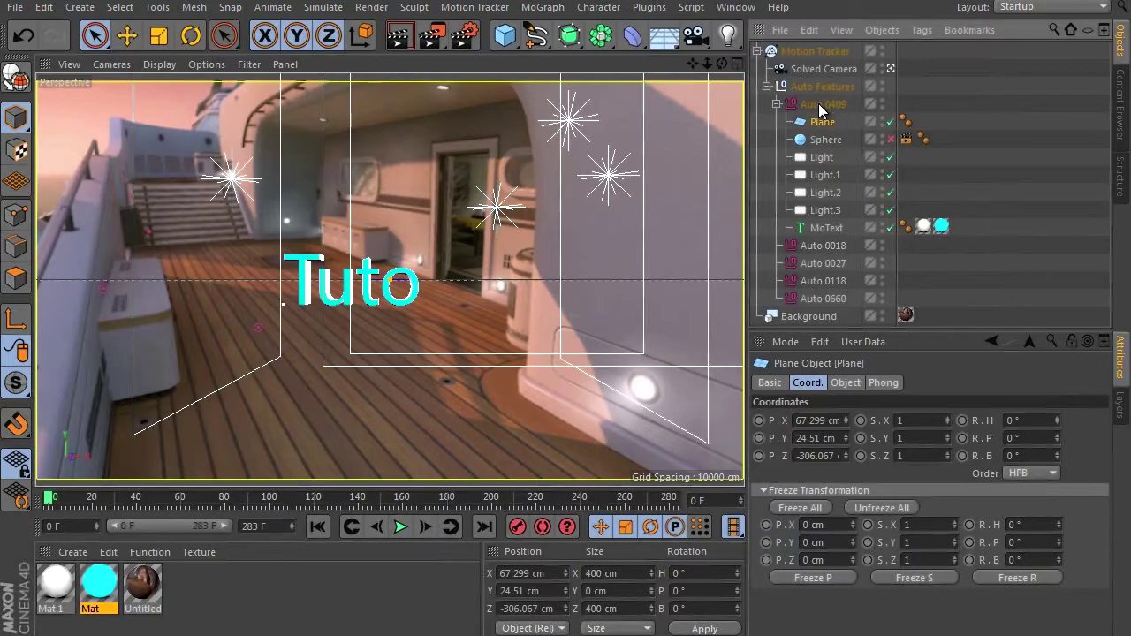
Position the Plane at 0, -14.918, 0 cm so it sits at deck level.
double_click(822, 422)
type("0")
double_click(821, 437)
type("0")
double_click(810, 455)
type("0")
key("Return")
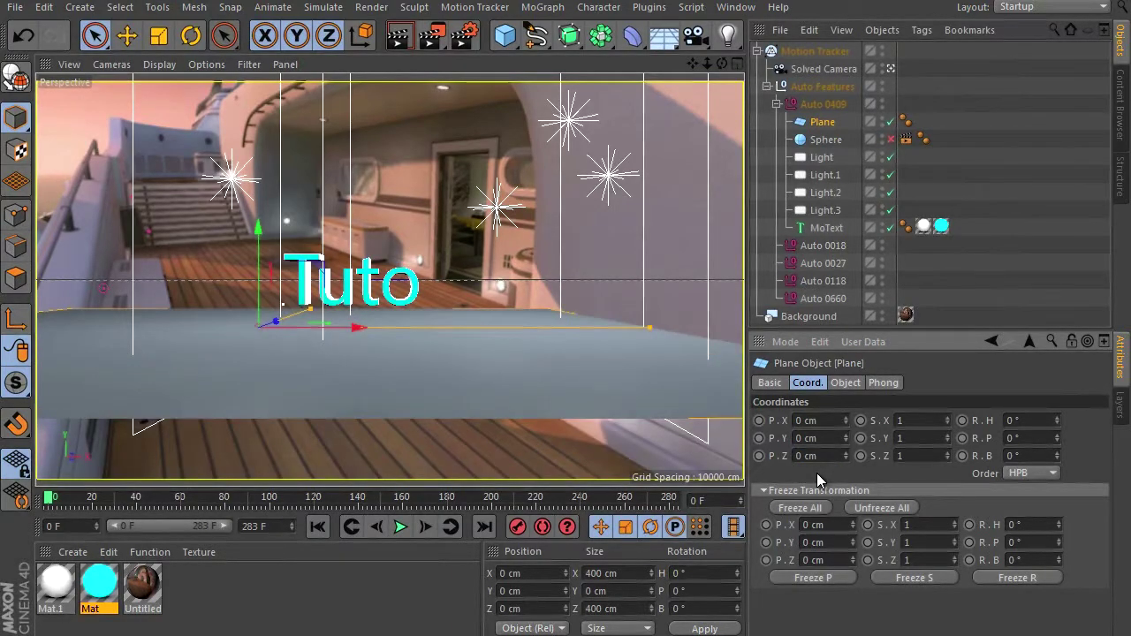
left_click(890, 69)
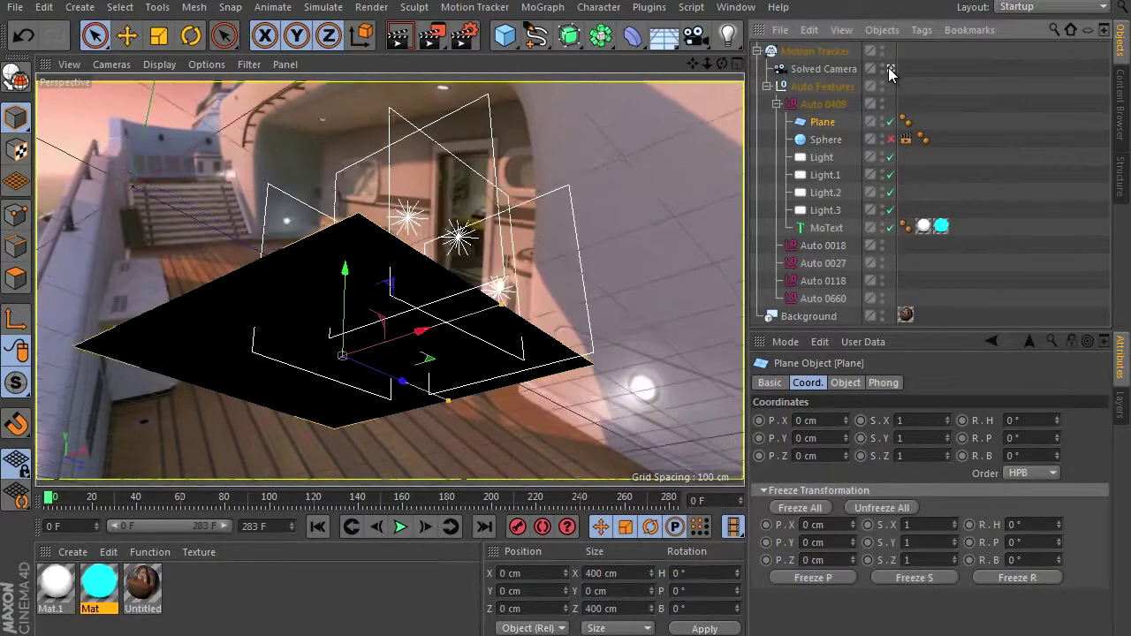
mouse_move(565, 318)
left_mouse_down("alt")
mouse_move(573, 324)
mouse_move(567, 318)
mouse_move(584, 305)
left_mouse_up("alt")
left_click_drag(522, 192, 521, 208)
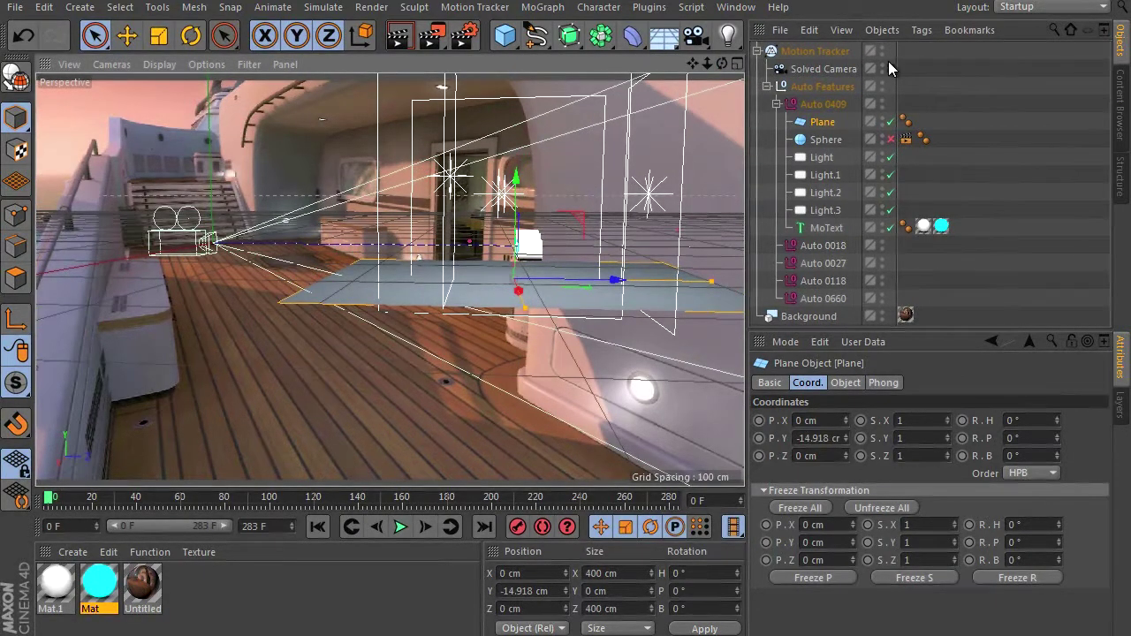
Apply the Untitled footage material to the Plane, viewed through the Solved Camera.
left_click(890, 67)
left_click_drag(369, 536, 827, 126)
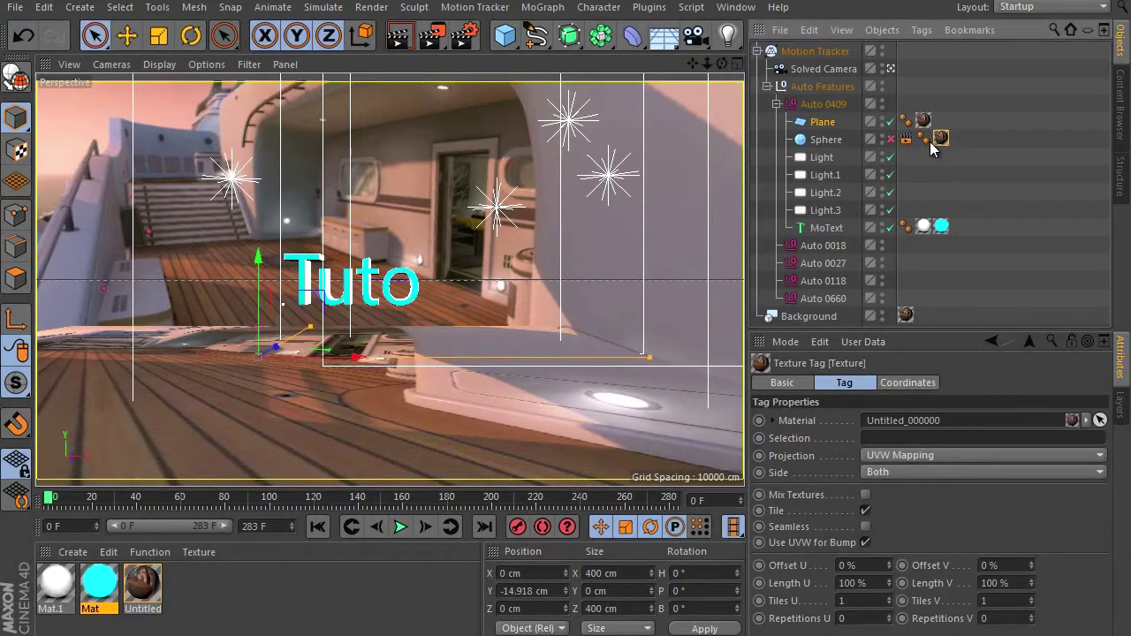
left_click_drag(930, 141, 960, 140)
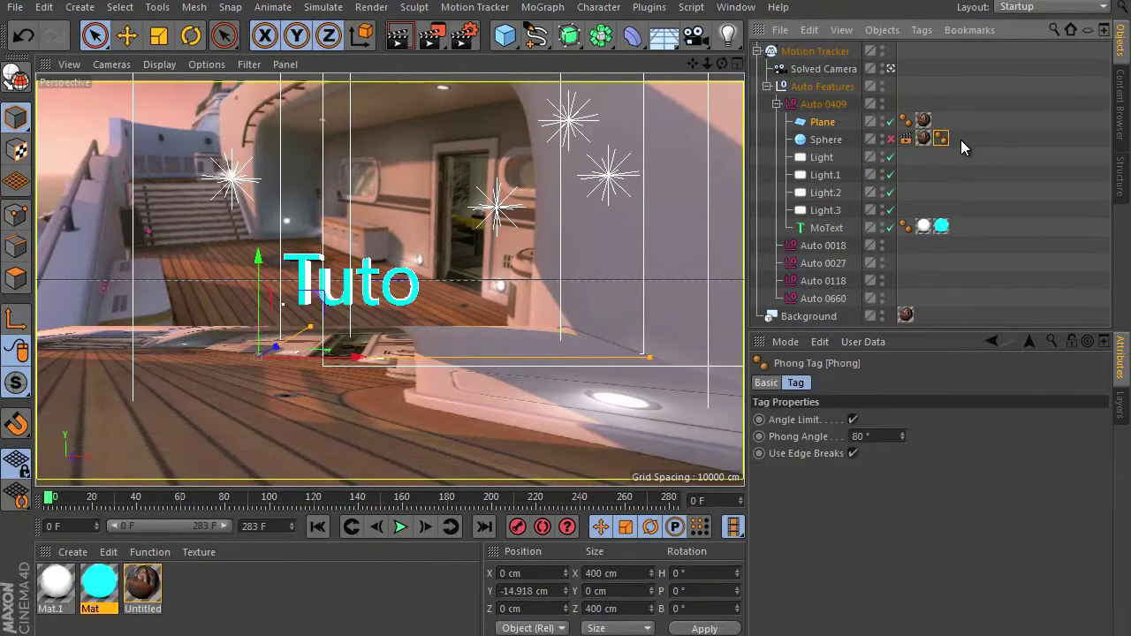
left_click(822, 122)
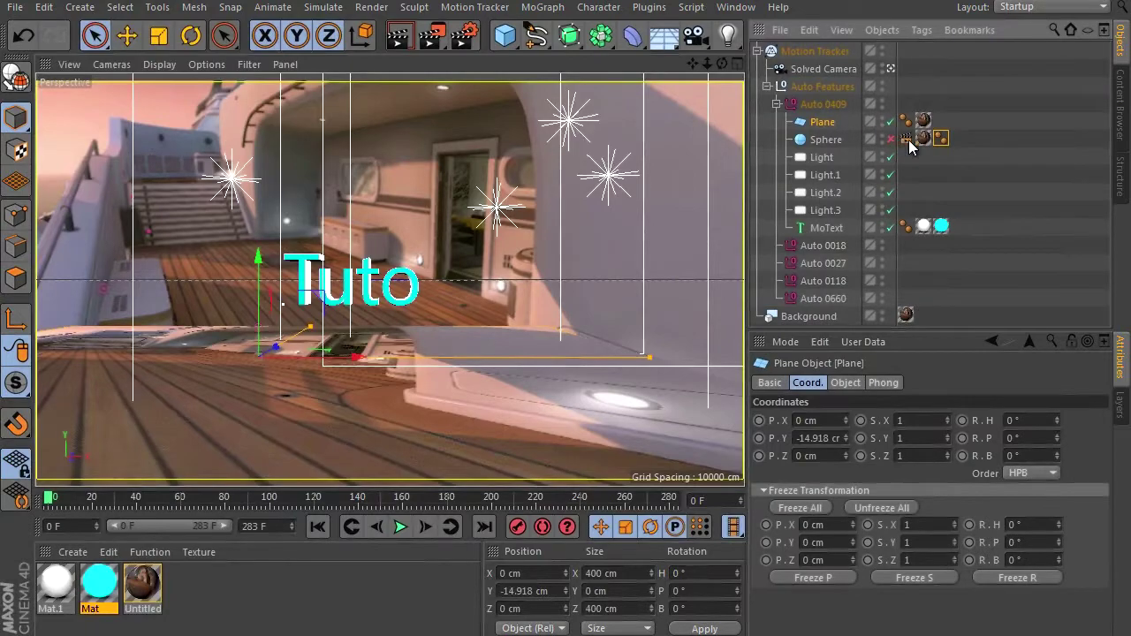
right_click(830, 128)
mouse_move(883, 26)
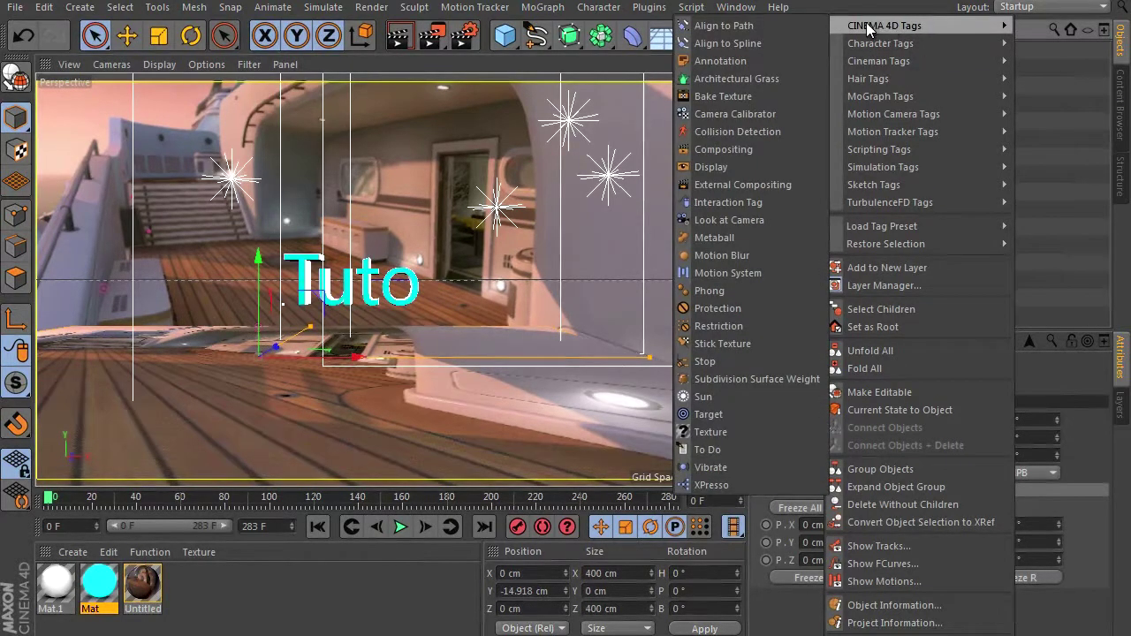
Add a Compositing tag to the Plane with Cast Shadows and Seen by Camera off, then render.
left_click(761, 151)
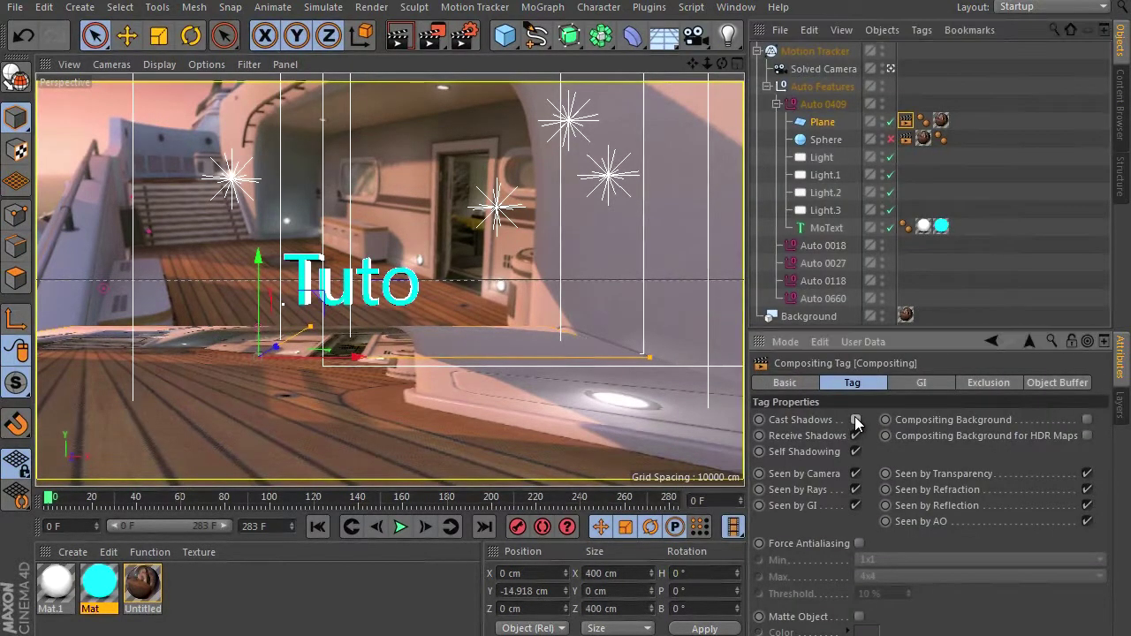
left_click(856, 421)
left_click(856, 474)
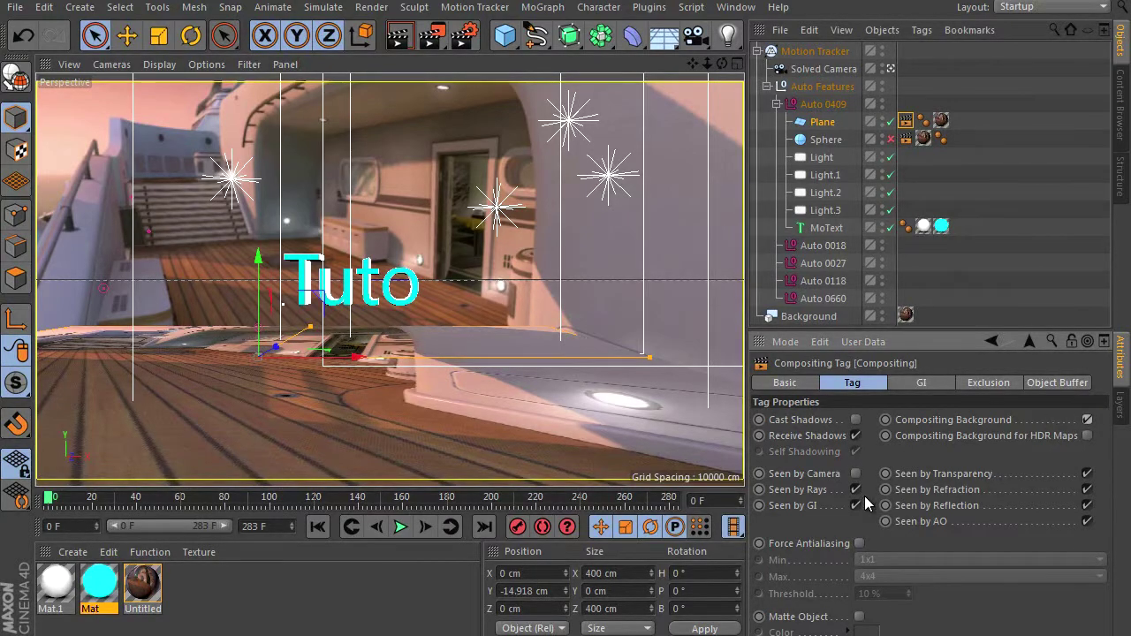
left_click(430, 610)
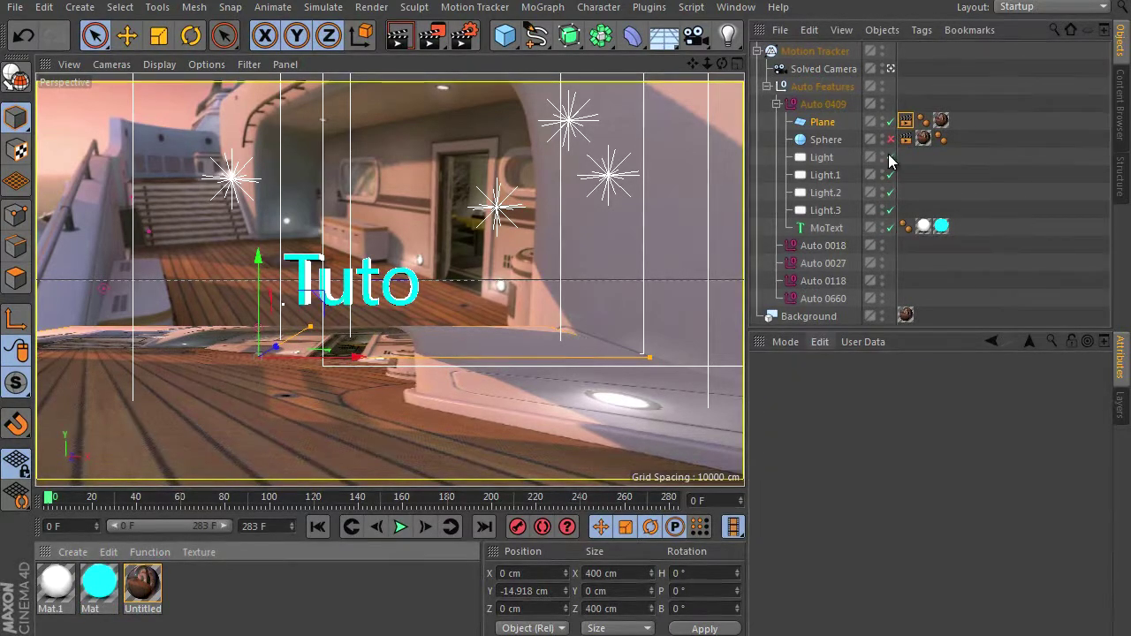
left_click(925, 139)
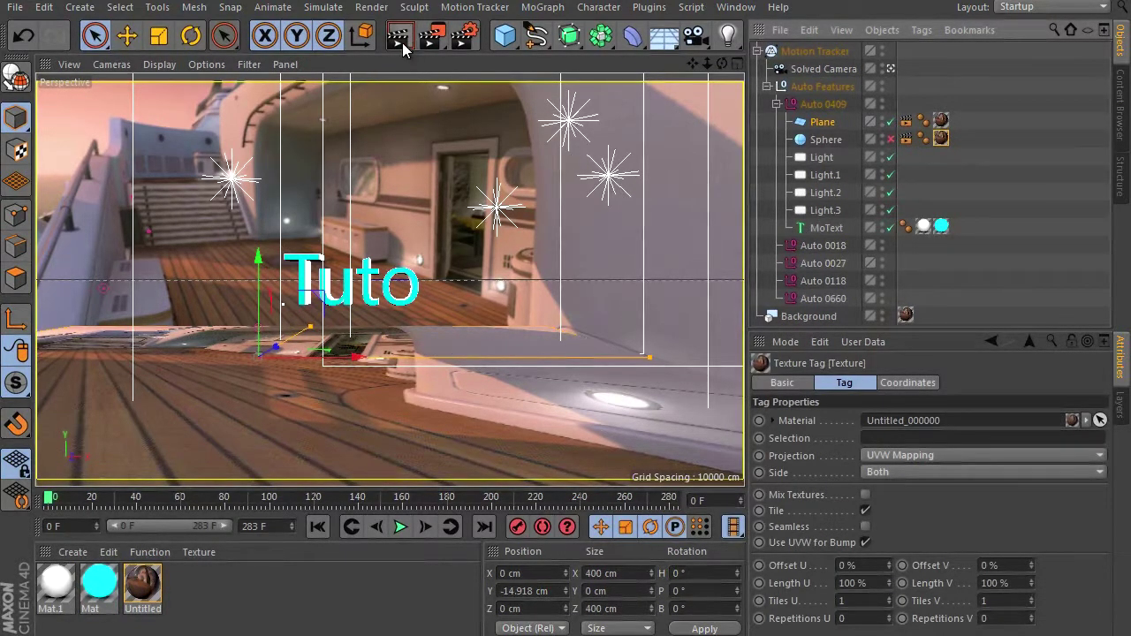
key("ctrl+r")
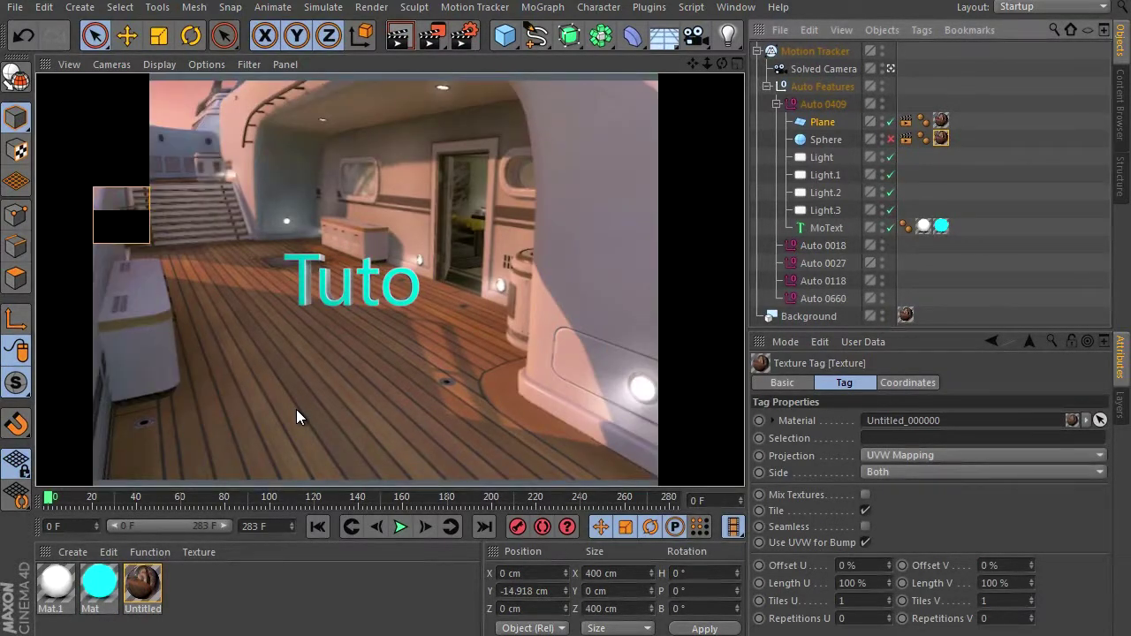
Review the Plane's Object and Phong settings, re-enable the Sphere, and re-render the view.
left_click(826, 124)
key("ctrl+r")
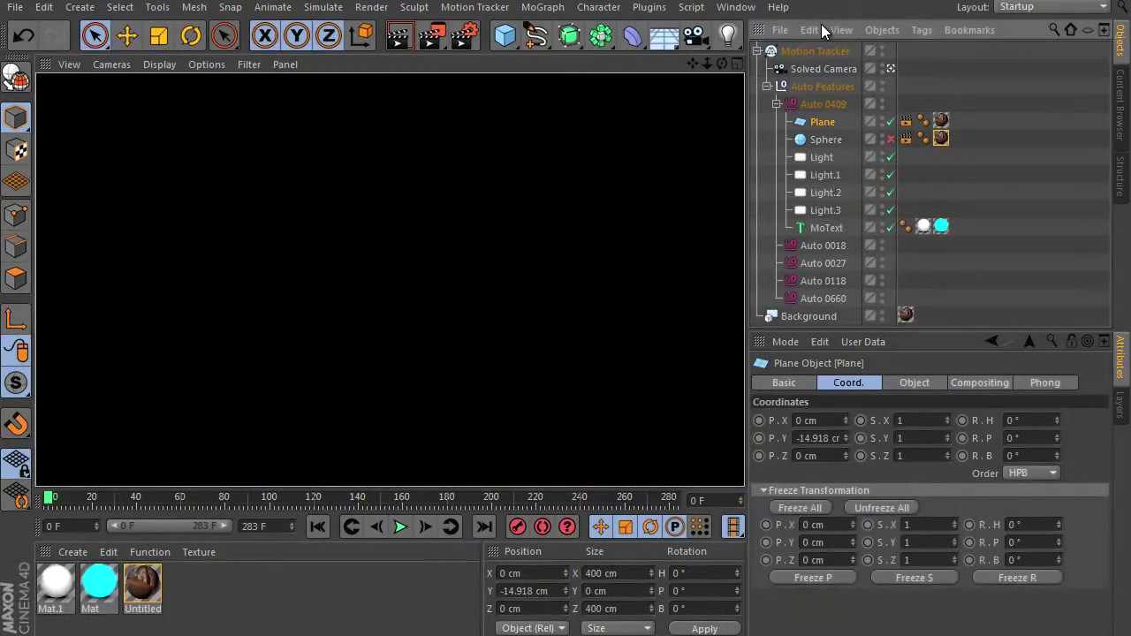
left_click(923, 383)
left_click(1043, 380)
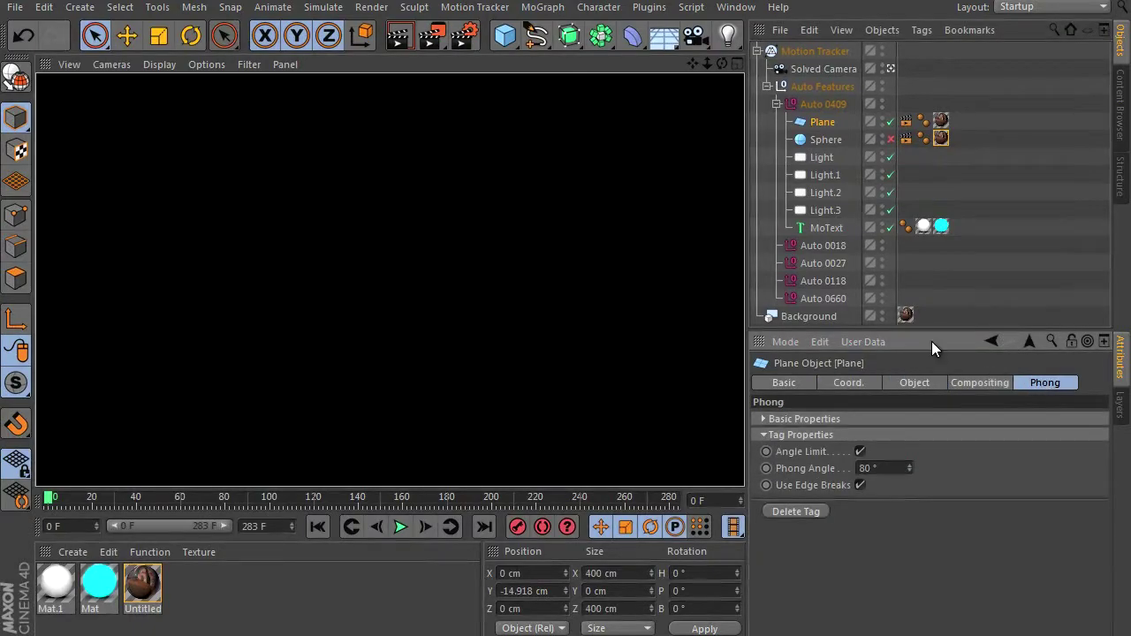
left_click(888, 124)
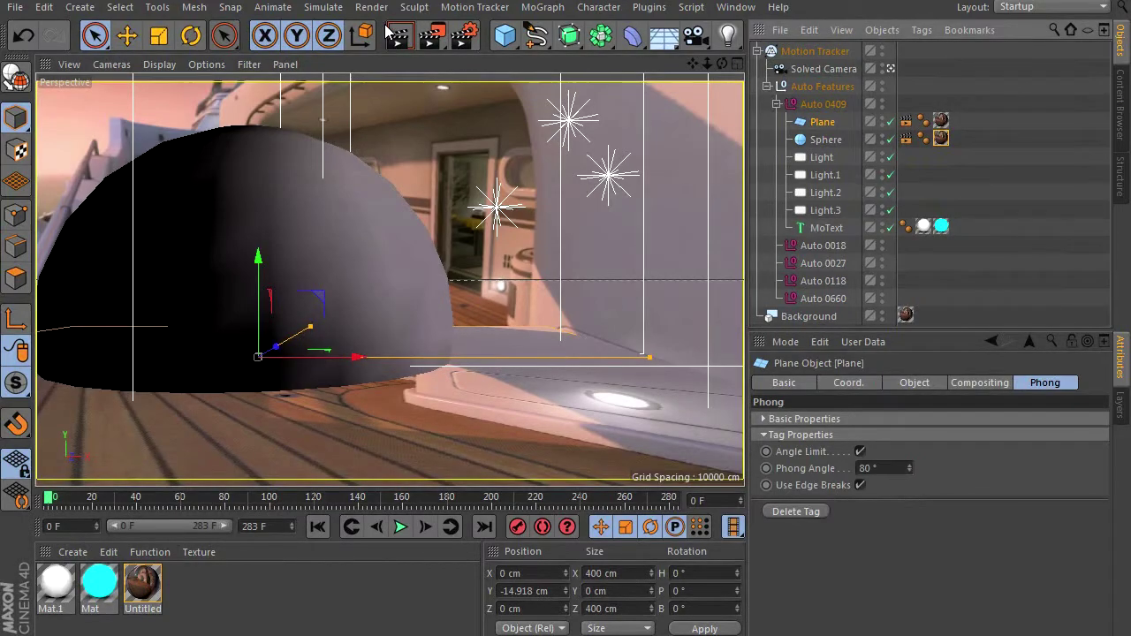
key("ctrl+r")
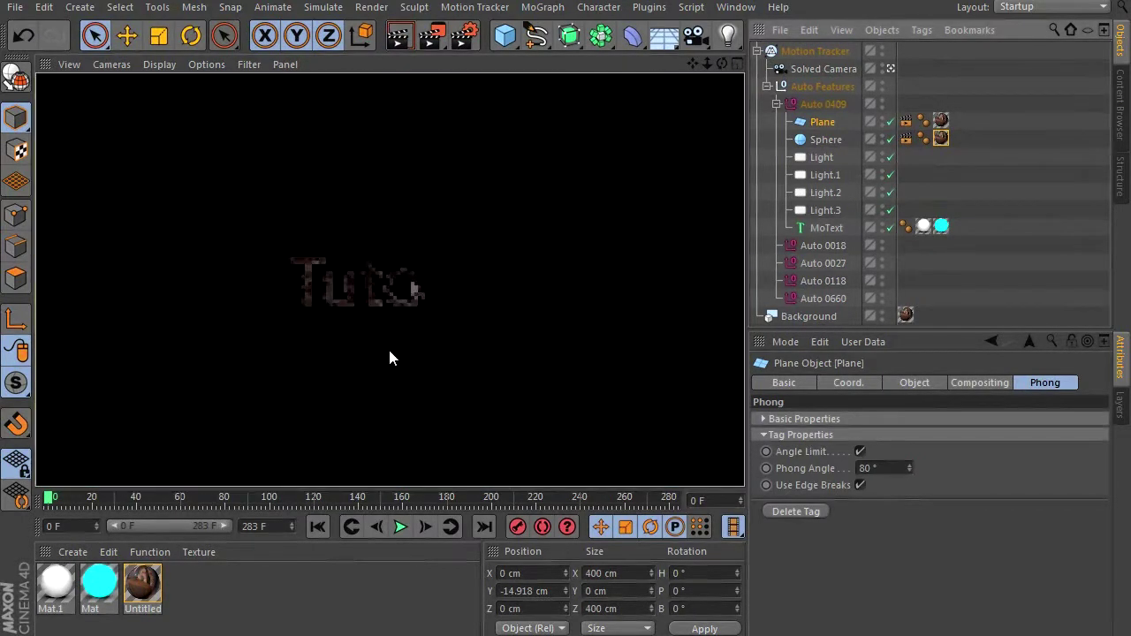
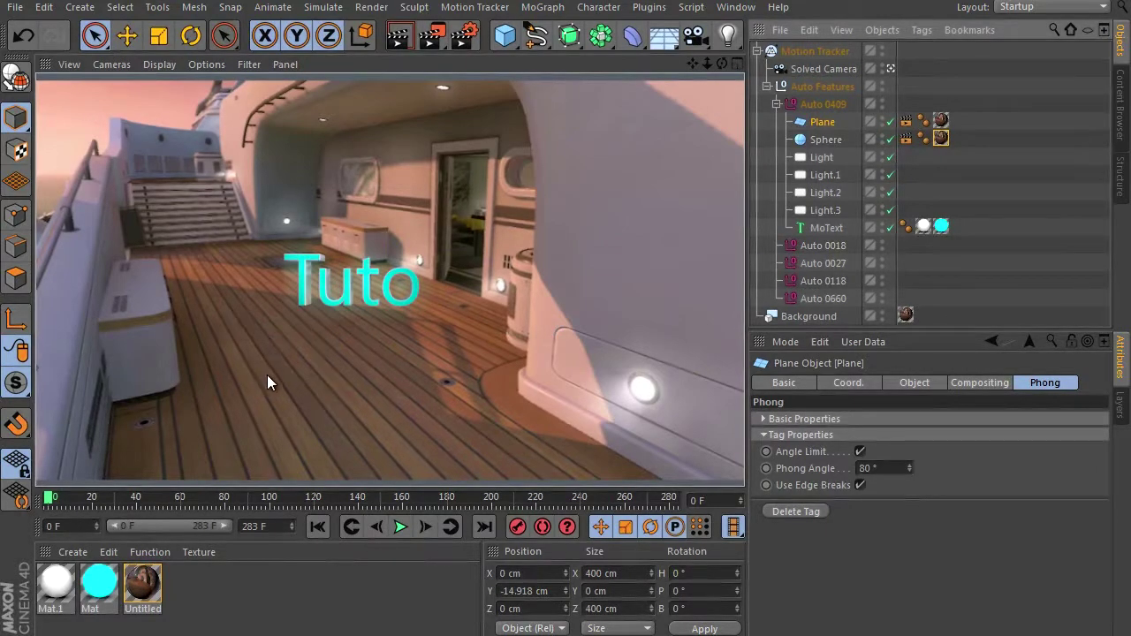
Disable the Plane and Sphere, scrub the camera track, then return to frame 0.
left_click(890, 121)
left_click(890, 139)
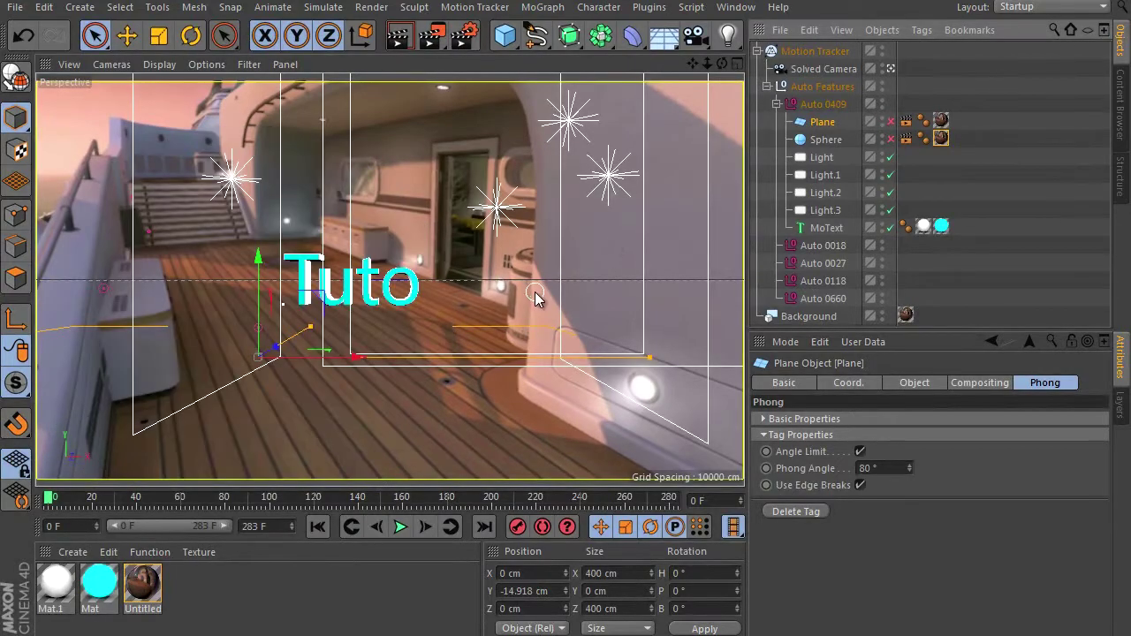
key("g")
key("g")
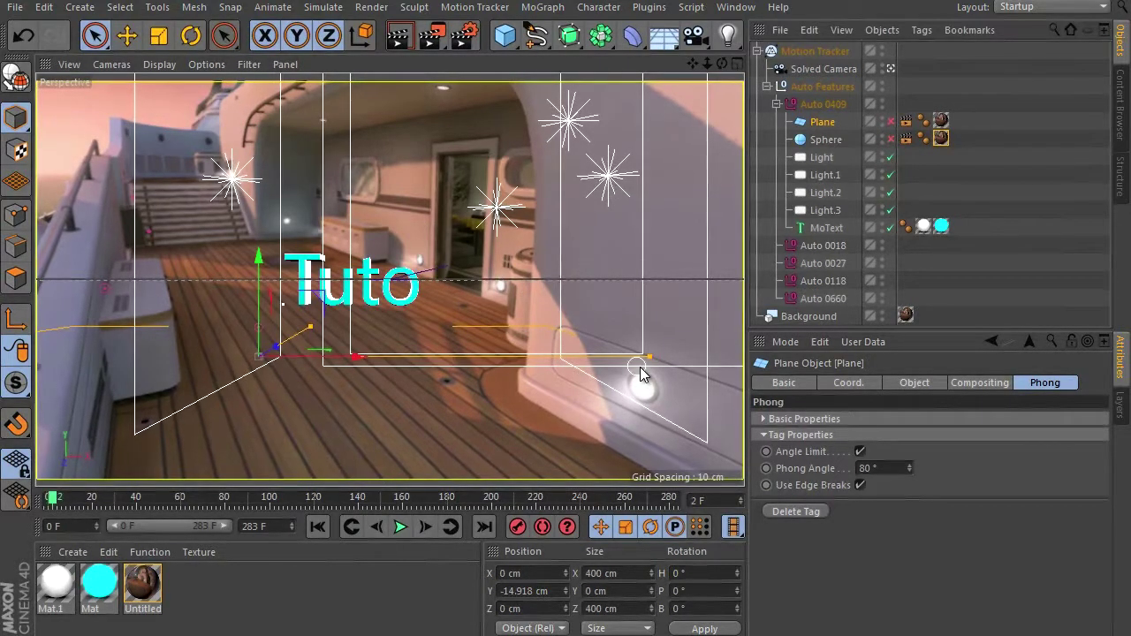
left_click(1042, 271)
left_click_drag(53, 502, 432, 499)
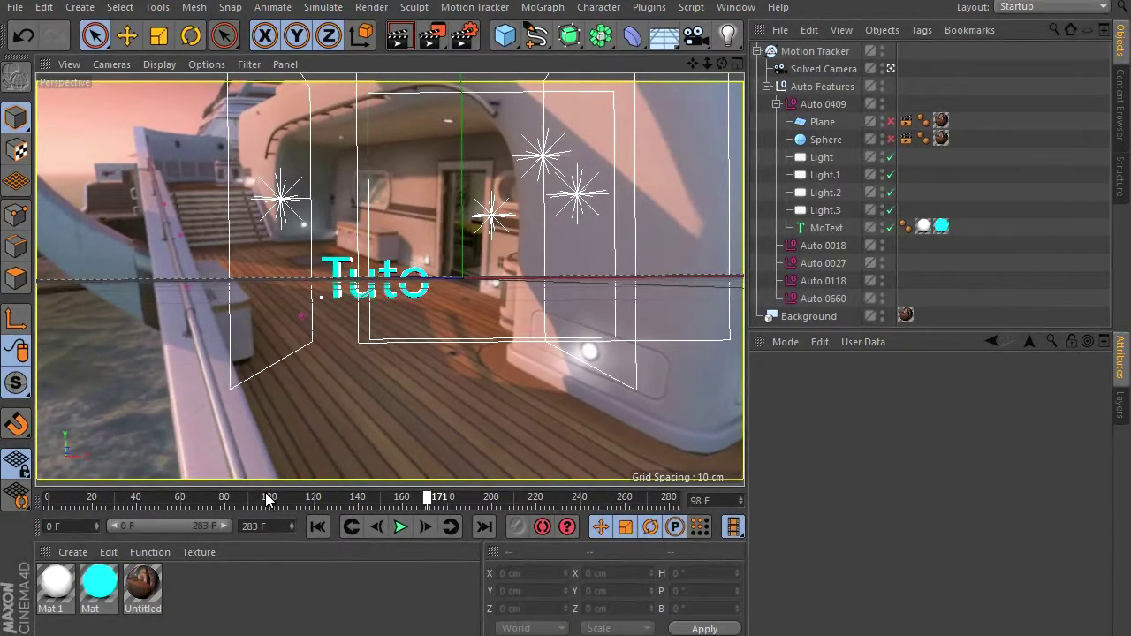
left_click_drag(267, 500, 18, 504)
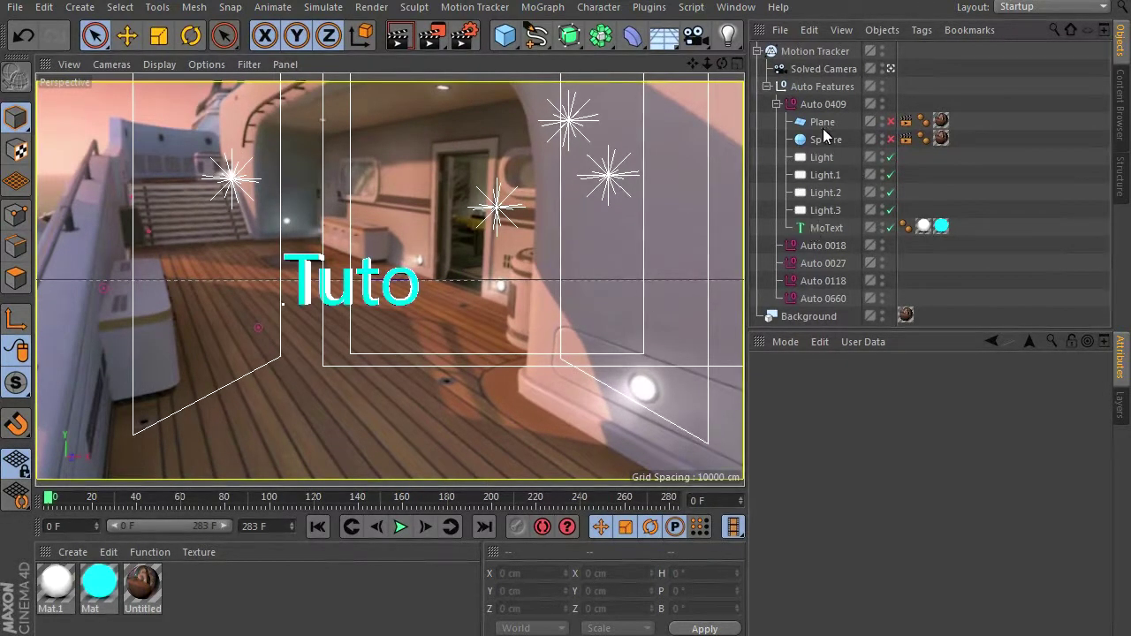
Select the objects from Plane through Light.3 and bring up their object commands.
left_click(823, 126)
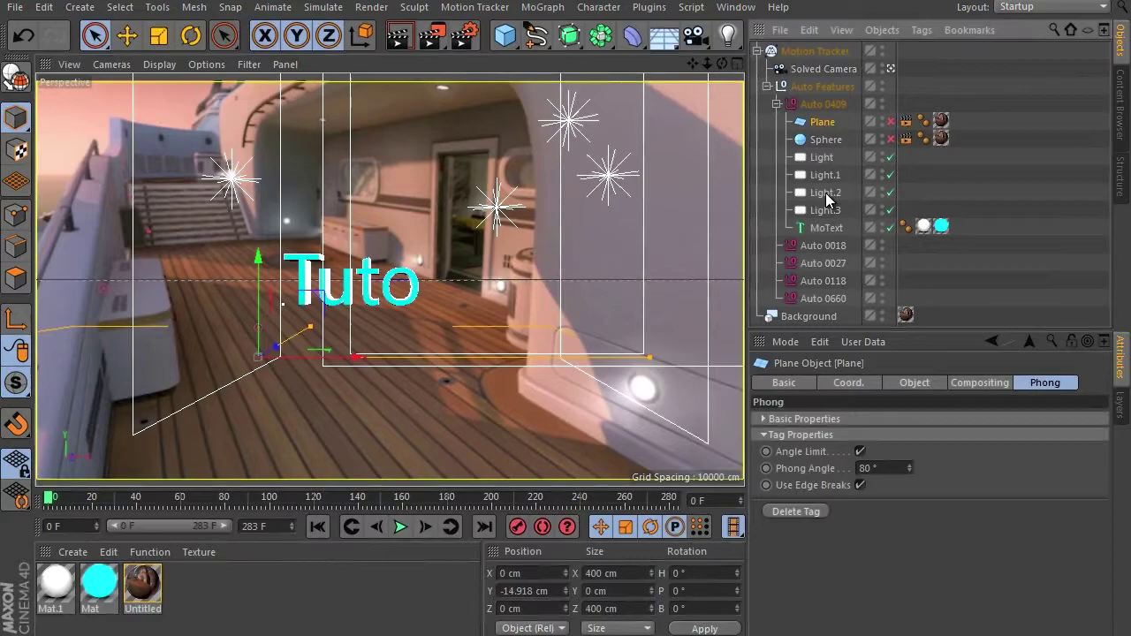
left_click(823, 211, "shift")
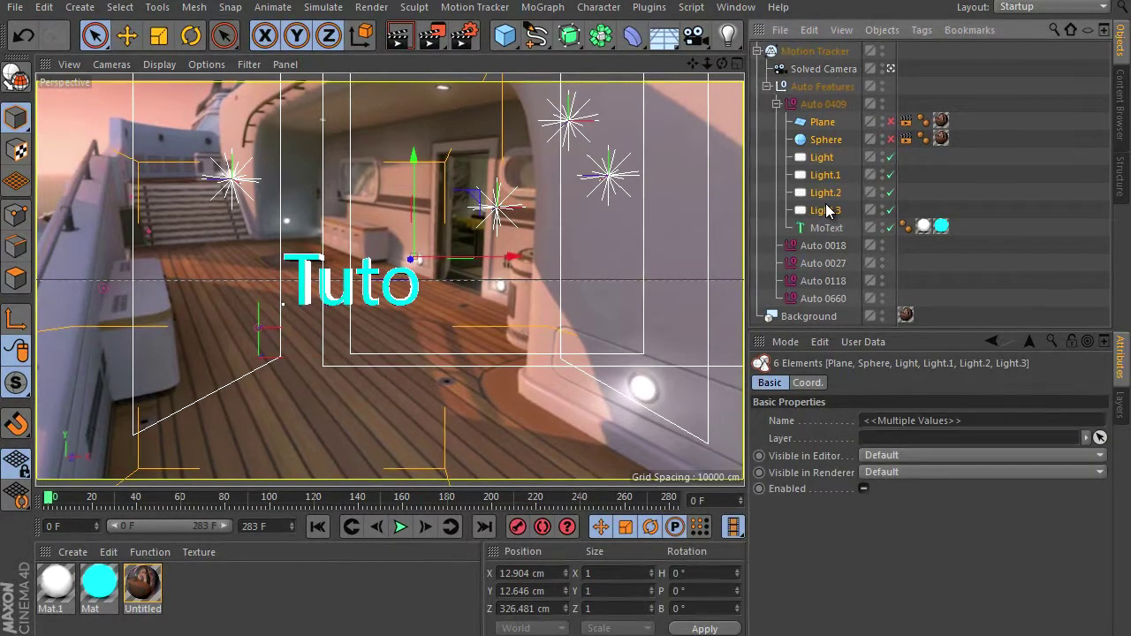
right_click(827, 207)
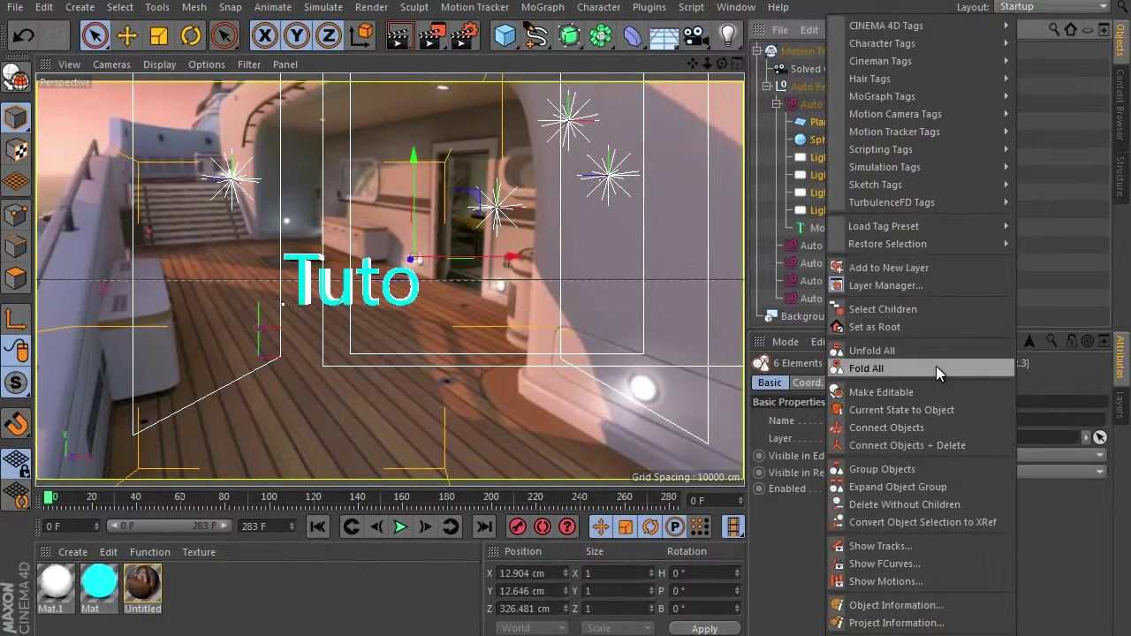
Group the selected Plane, Sphere and lights into a Null, and make MoText editable.
left_click(895, 469)
left_click(815, 141)
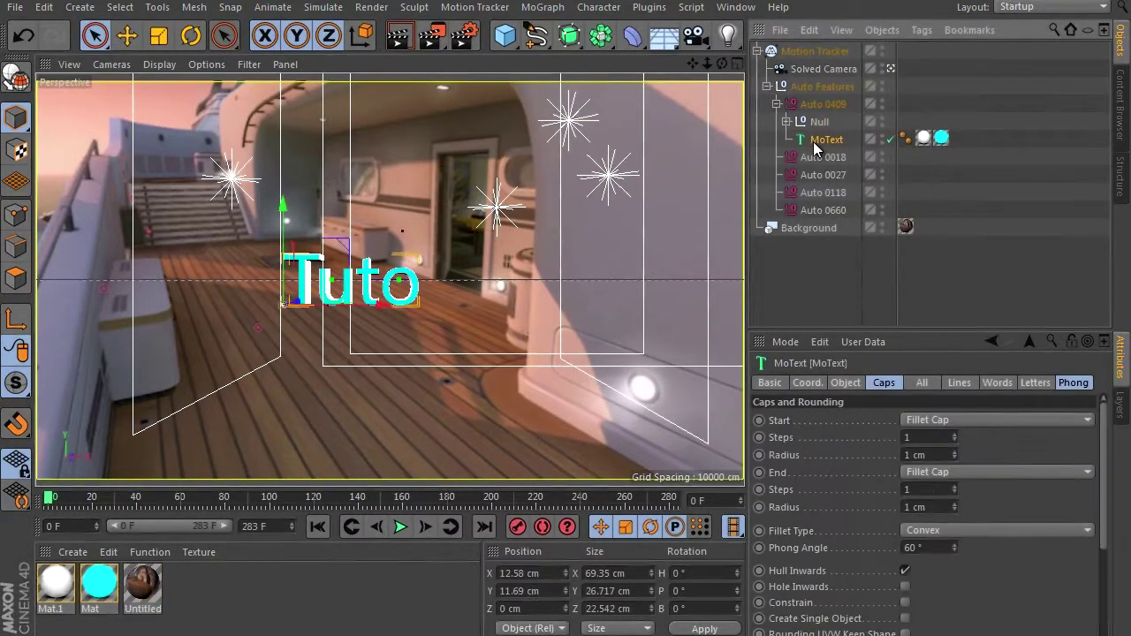
right_click(820, 150)
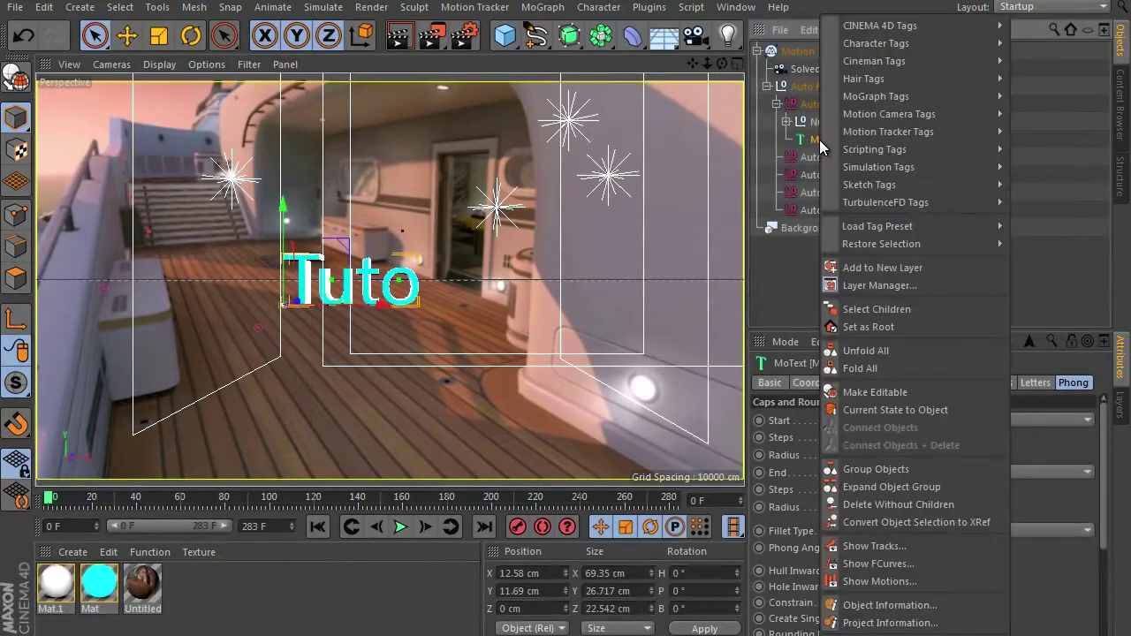
left_click(873, 394)
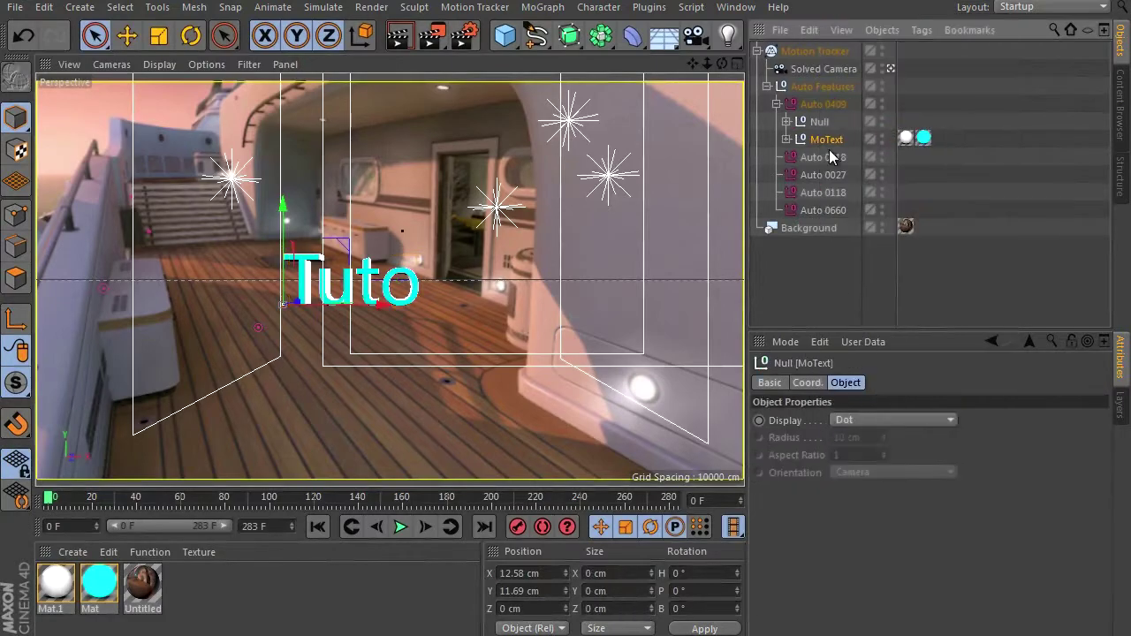
Expand MoText, Text, 1 and Tuto to reveal the letters, and select T.
left_click(786, 140)
left_click(796, 157)
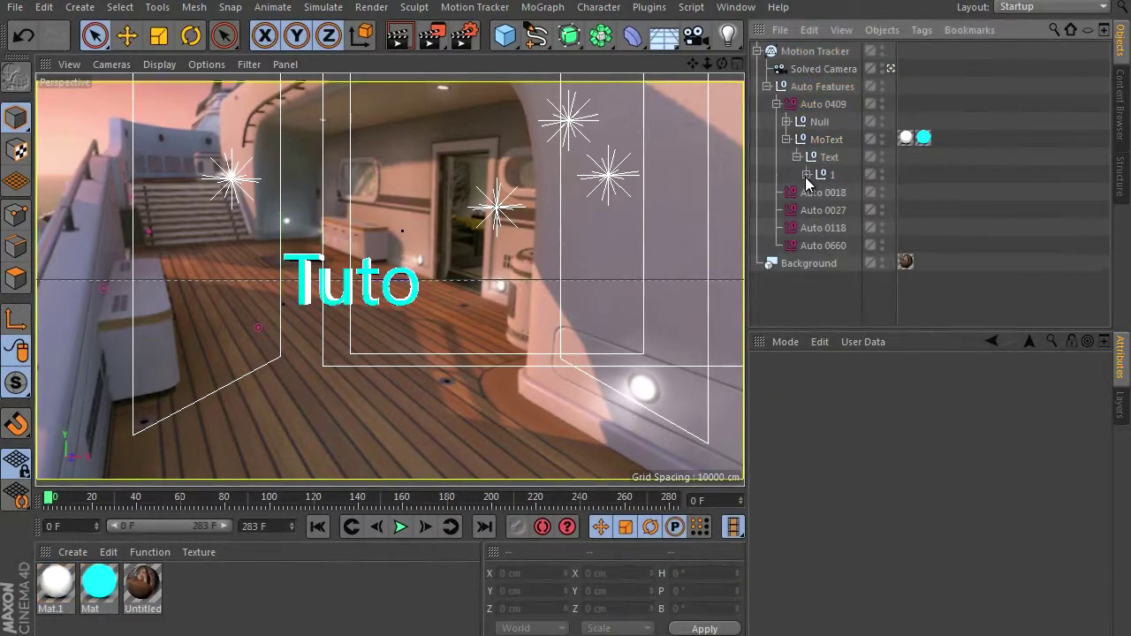
left_click(806, 175)
left_click(815, 192)
scroll(1106, 195, "down", 2)
left_click(847, 178)
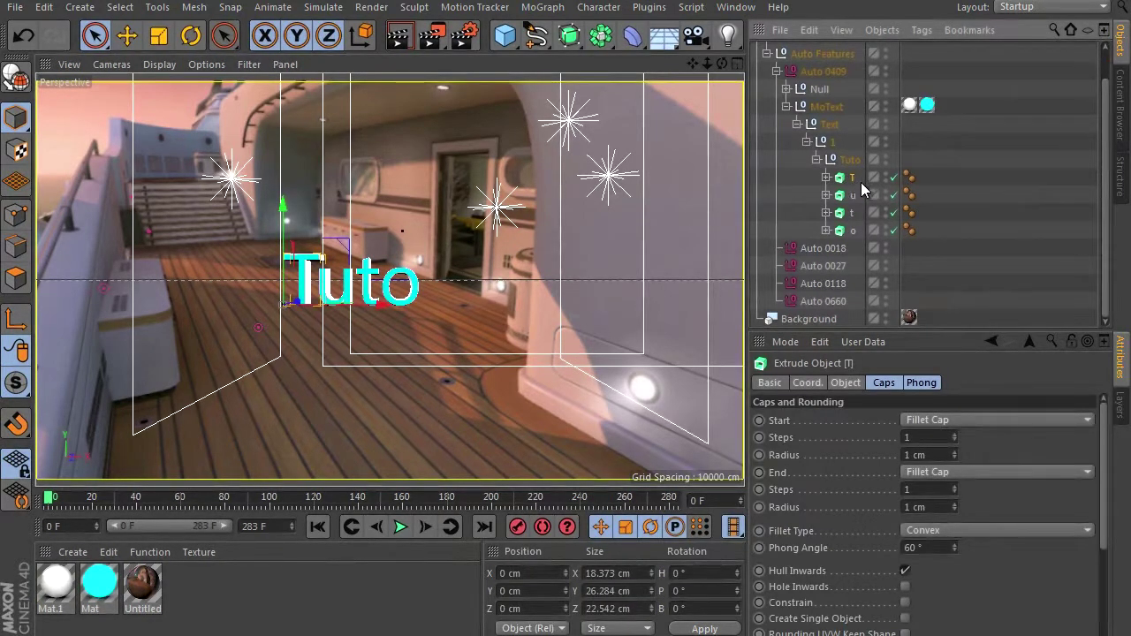
Keyframe the letters T, u, t, o in their assembled pose at frame 160.
left_click(850, 229, "shift")
mouse_move(51, 499)
left_mouse_down()
mouse_move(241, 490)
mouse_move(422, 504)
mouse_move(403, 505)
left_mouse_up()
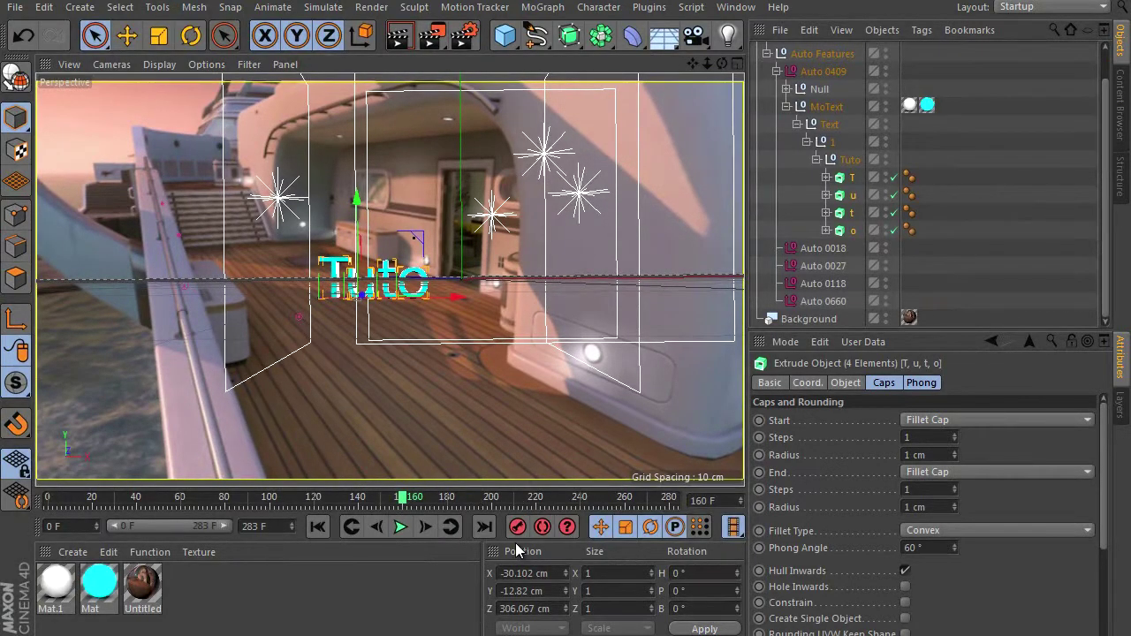
left_click(518, 530)
At frame 0, tip the letters over to 82.8° pitch and keyframe that pose.
left_click_drag(386, 504, 49, 501)
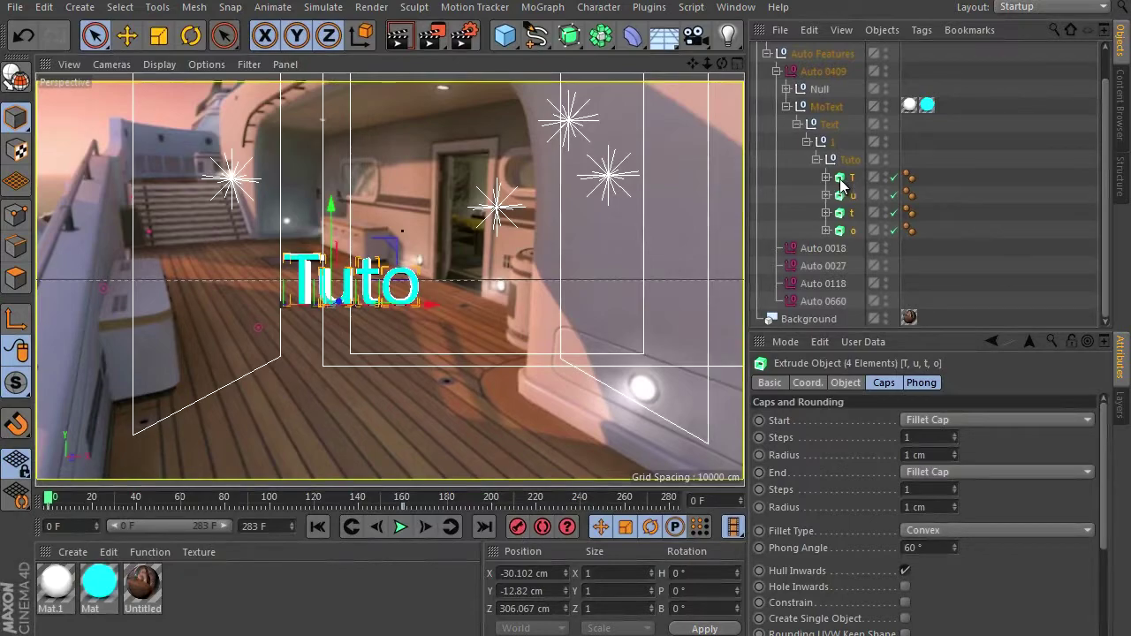
left_click(192, 37)
left_click_drag(324, 272, 333, 483)
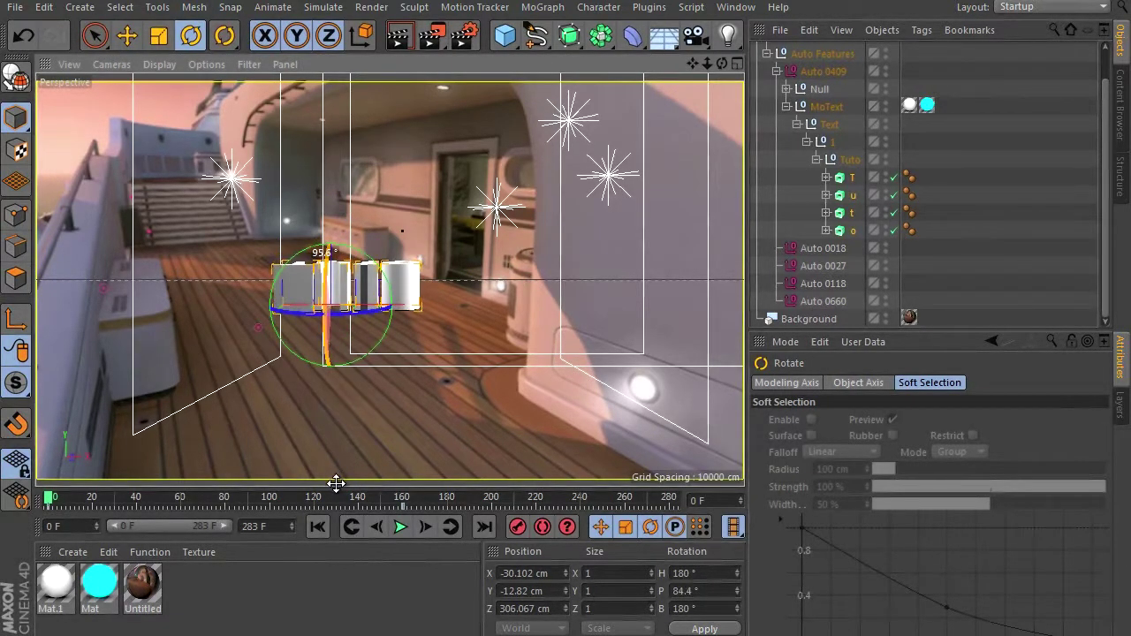
left_click(516, 529)
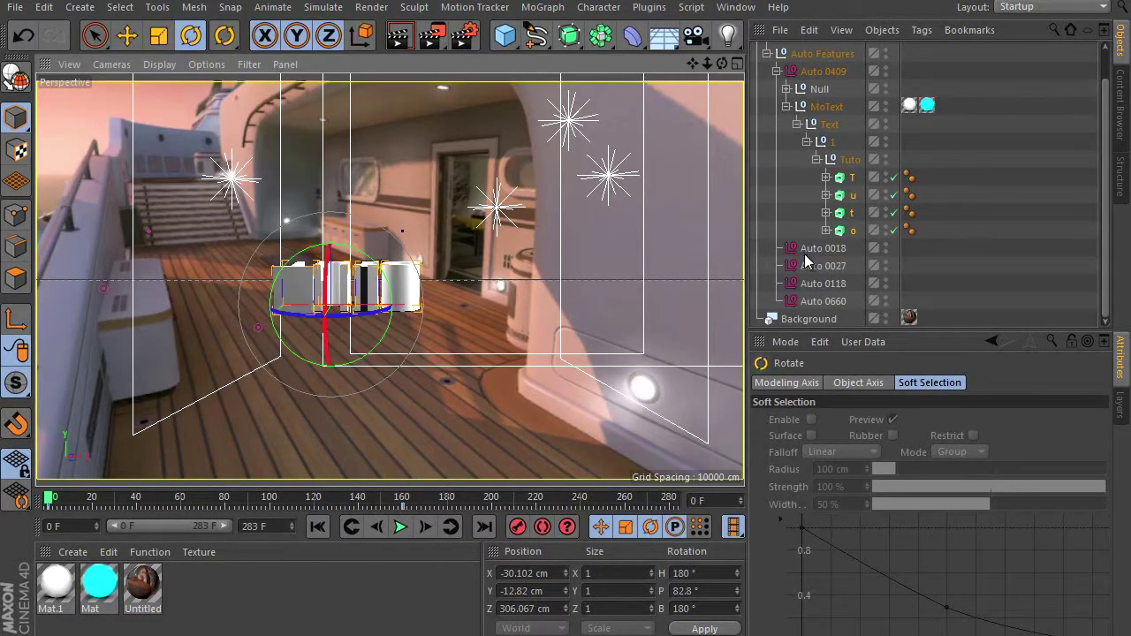
left_click(850, 178)
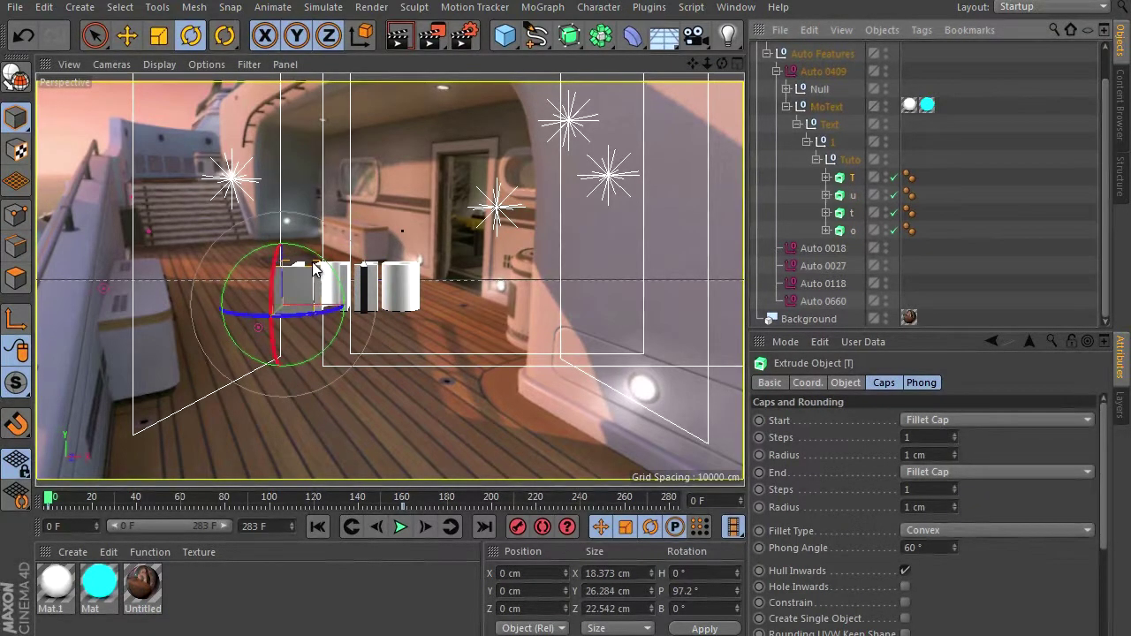
Rotate T to a scattered angle and move u down onto the deck, lying askew.
mouse_move(310, 265)
left_mouse_down()
mouse_move(294, 245)
mouse_move(252, 283)
mouse_move(212, 260)
left_mouse_up()
key("space")
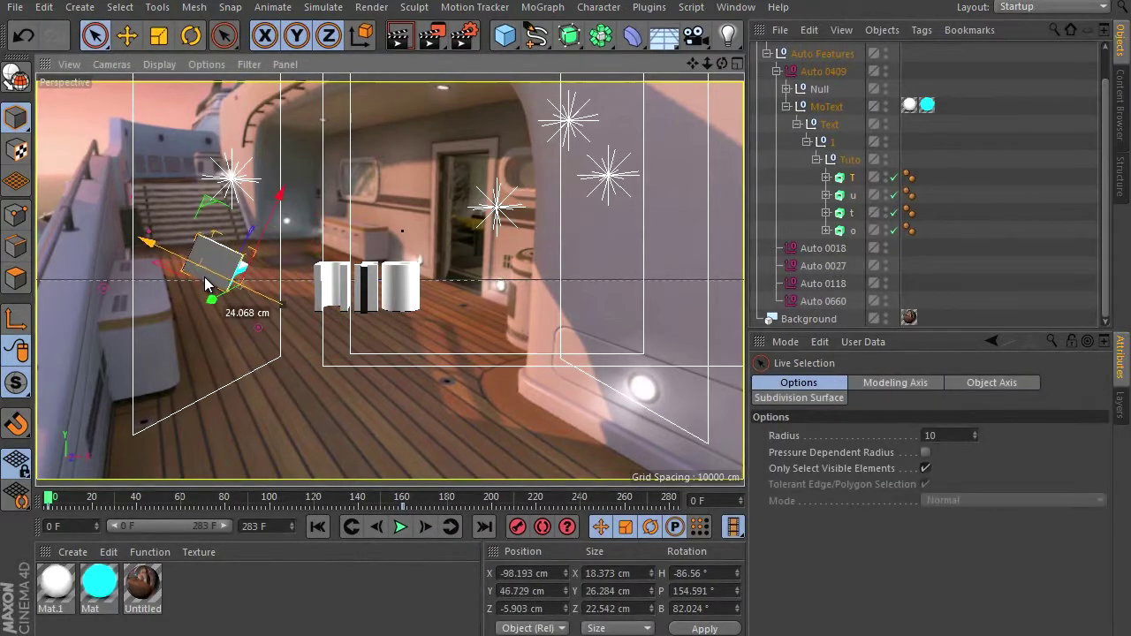
left_click(852, 195)
left_click_drag(371, 292, 371, 346)
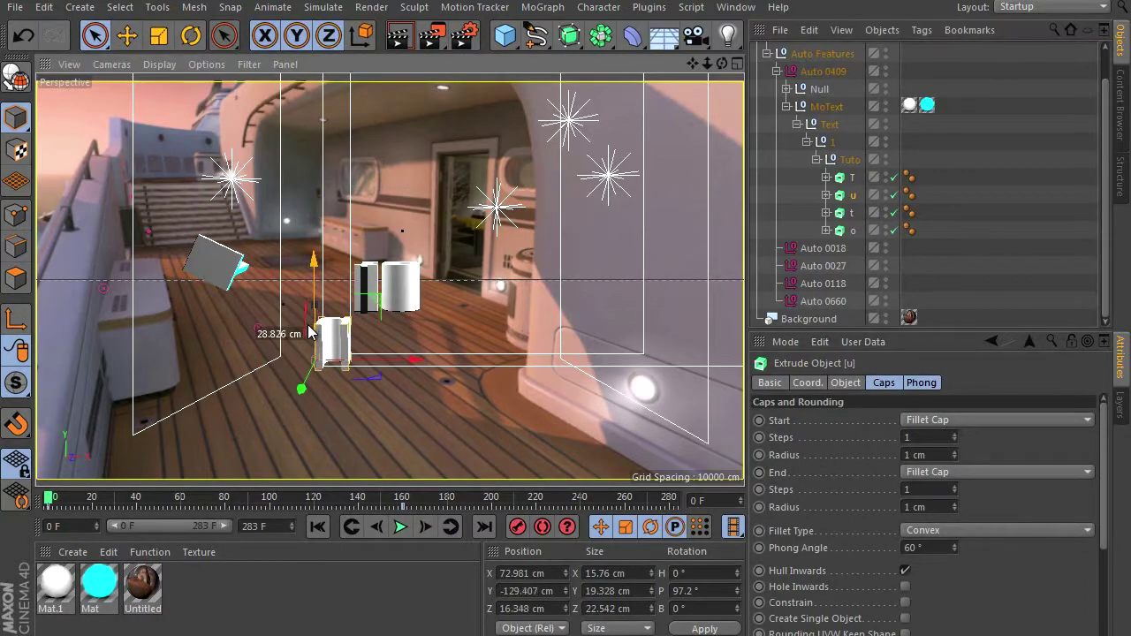
left_click(191, 37)
left_click_drag(371, 334, 277, 418)
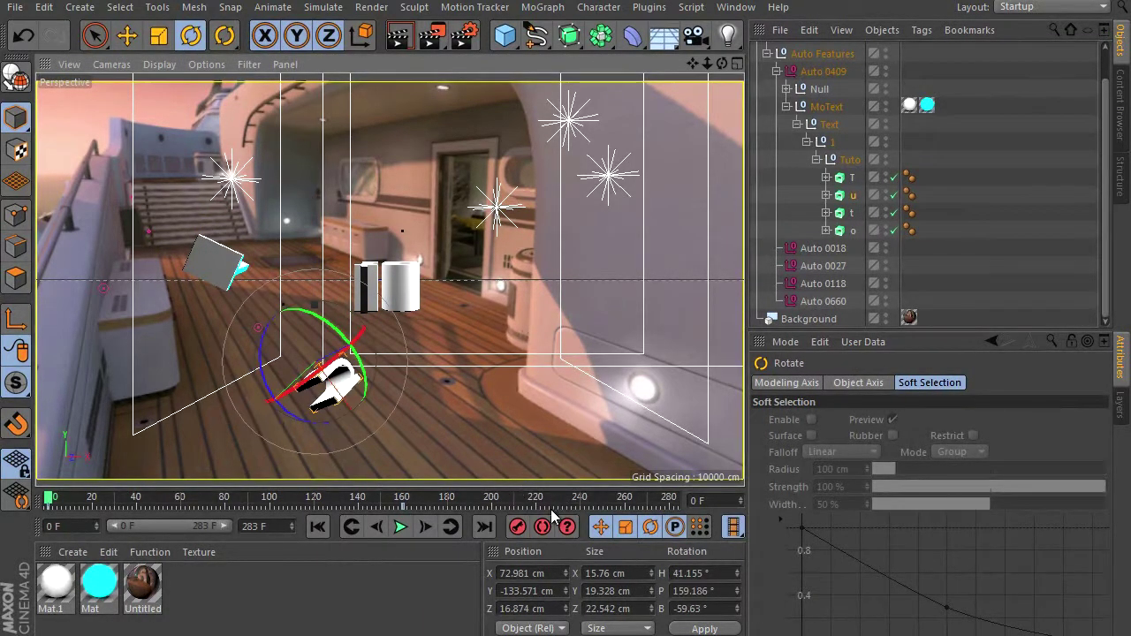
Tip the t letter over on its pitch axis and move it to another spot.
left_click(851, 213)
left_click_drag(350, 290, 374, 409)
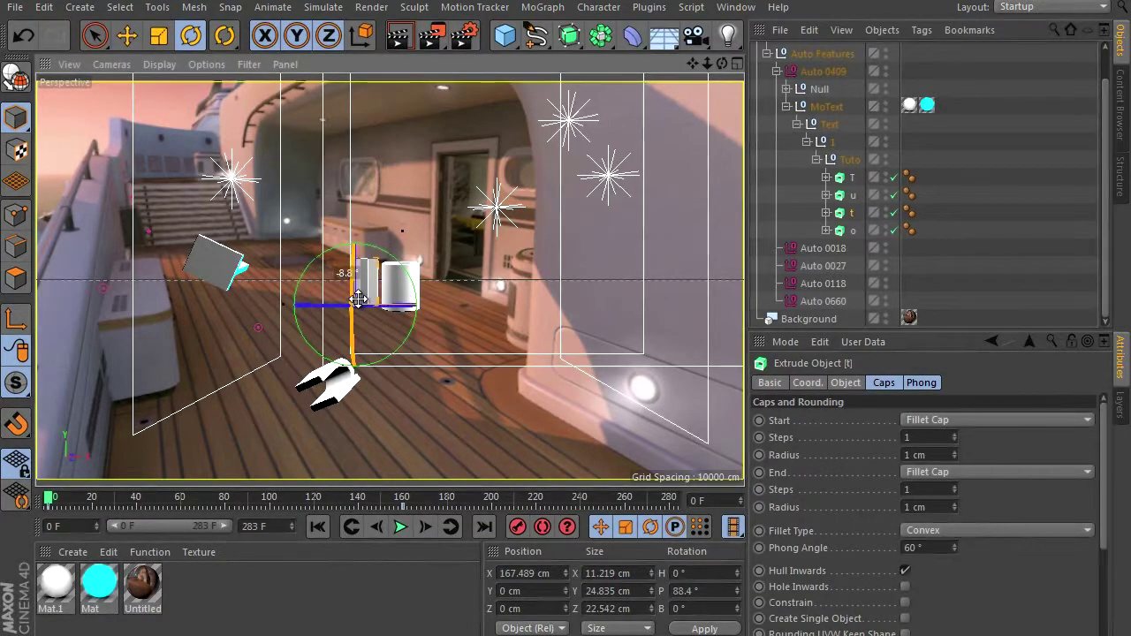
left_click(96, 35)
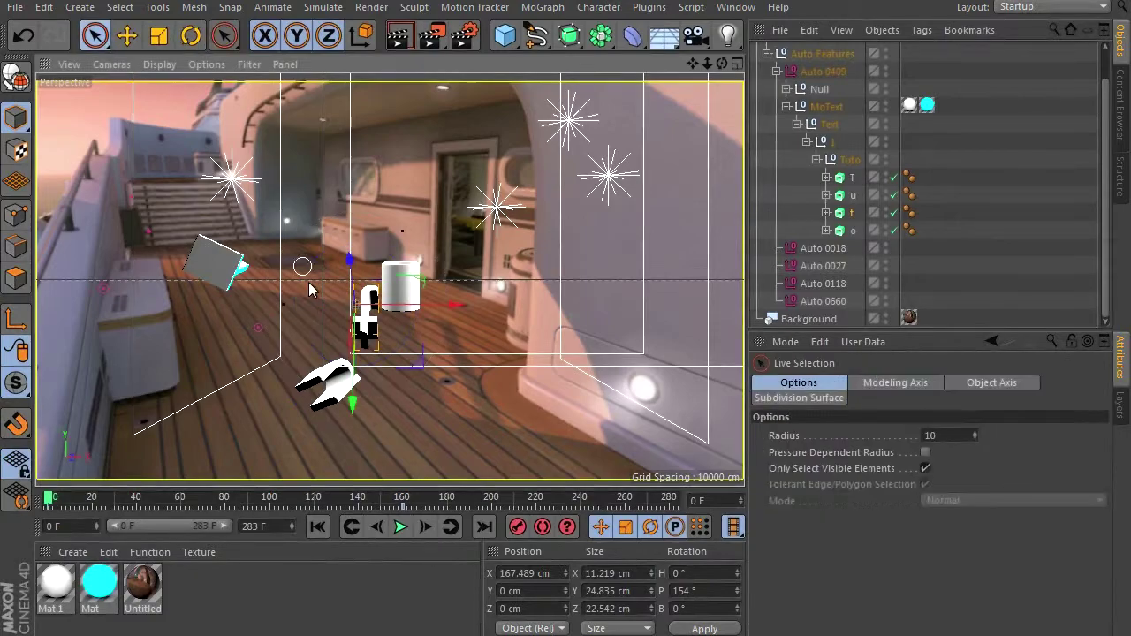
mouse_move(349, 287)
left_mouse_down()
mouse_move(358, 124)
mouse_move(355, 318)
mouse_move(357, 159)
left_mouse_up()
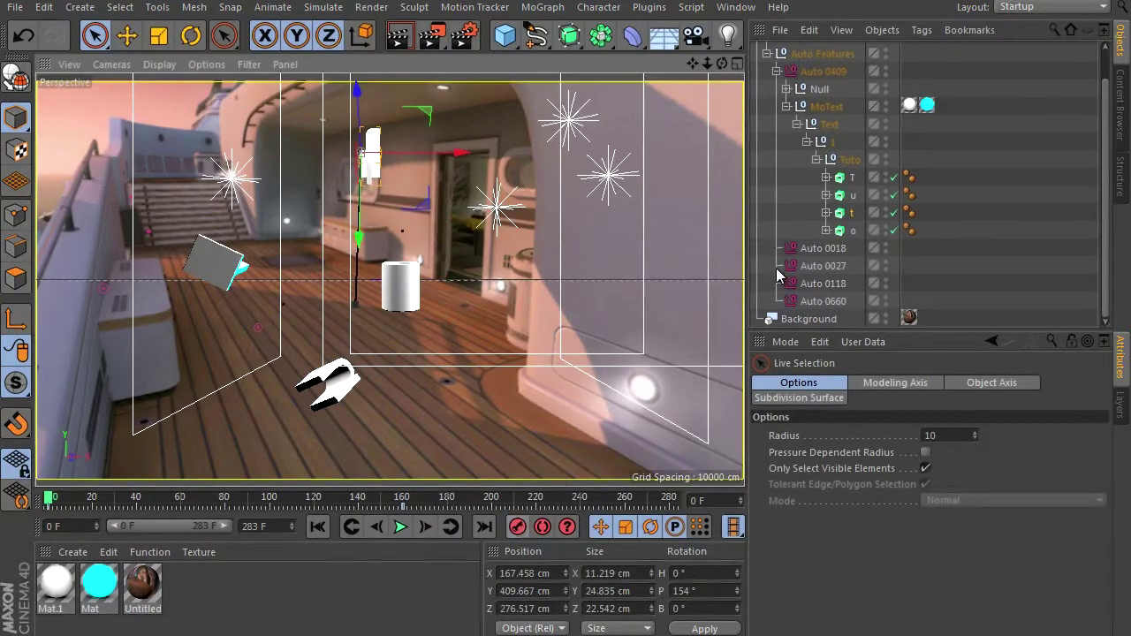
Shift the o letter right, tip it onto its side, and preview the fly-in.
left_click(844, 230)
left_click_drag(451, 305, 559, 305)
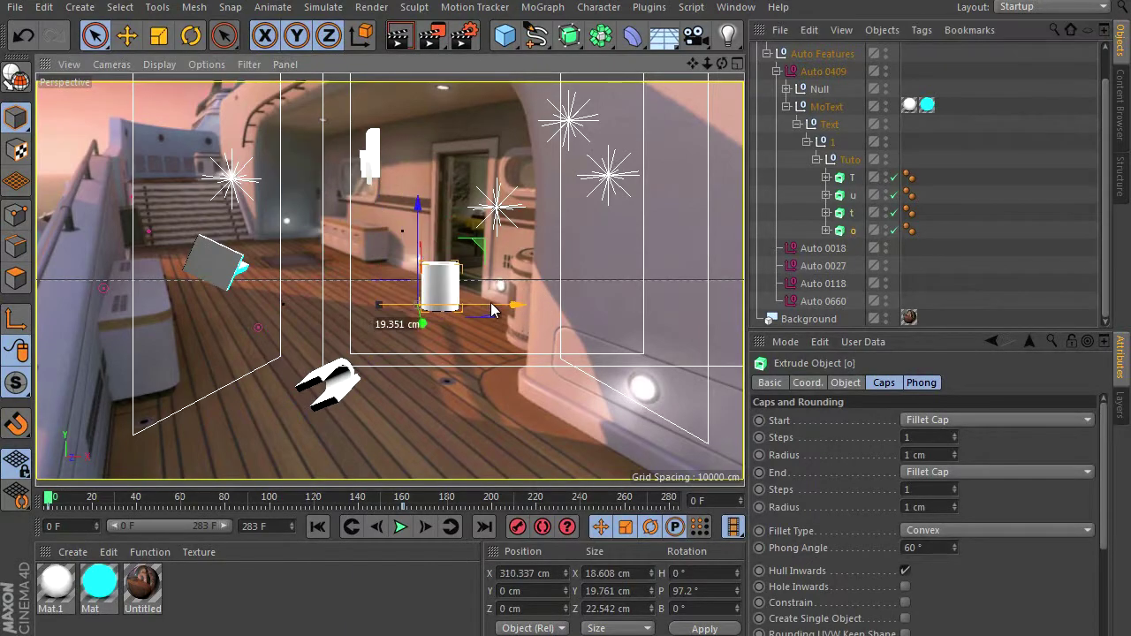
left_click(190, 35)
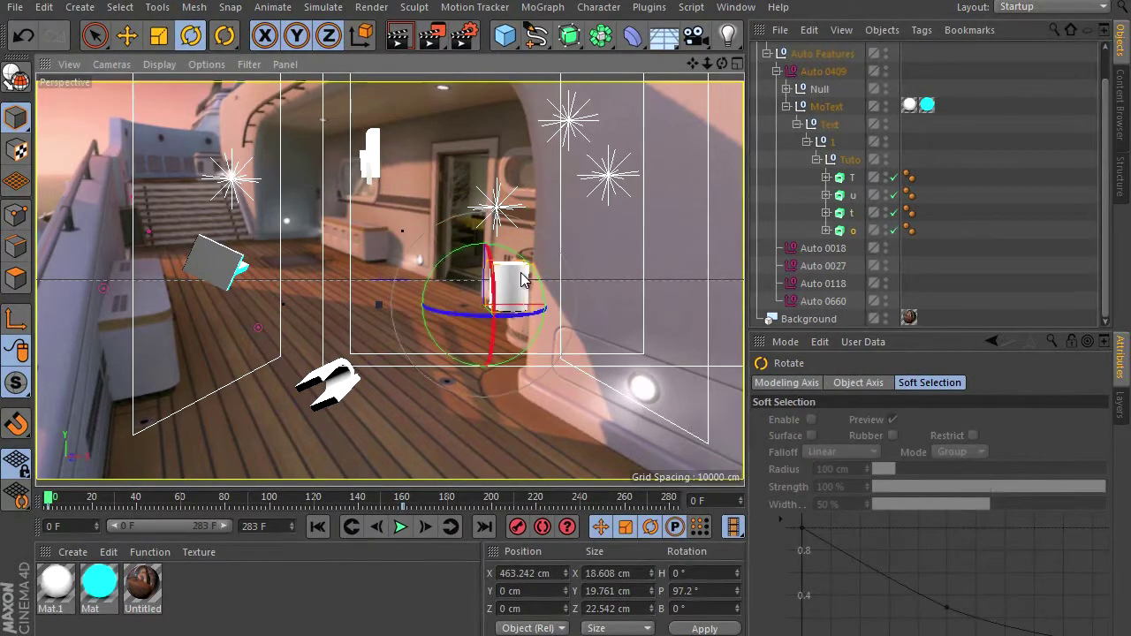
mouse_move(515, 259)
left_mouse_down()
mouse_move(446, 281)
mouse_move(504, 372)
left_mouse_up()
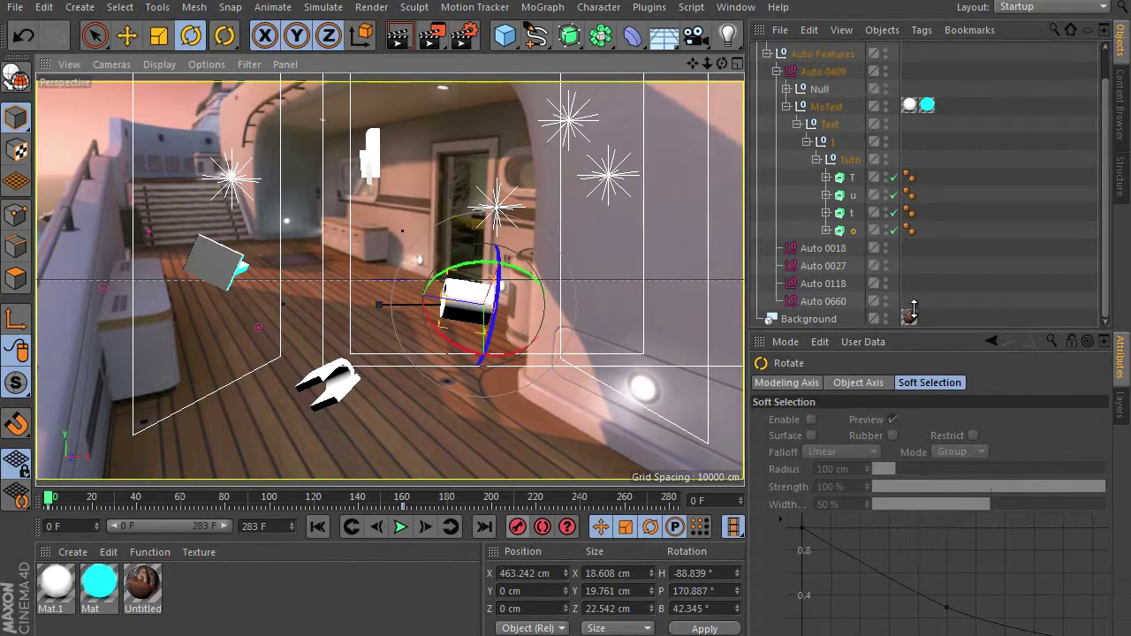
left_click(1018, 283)
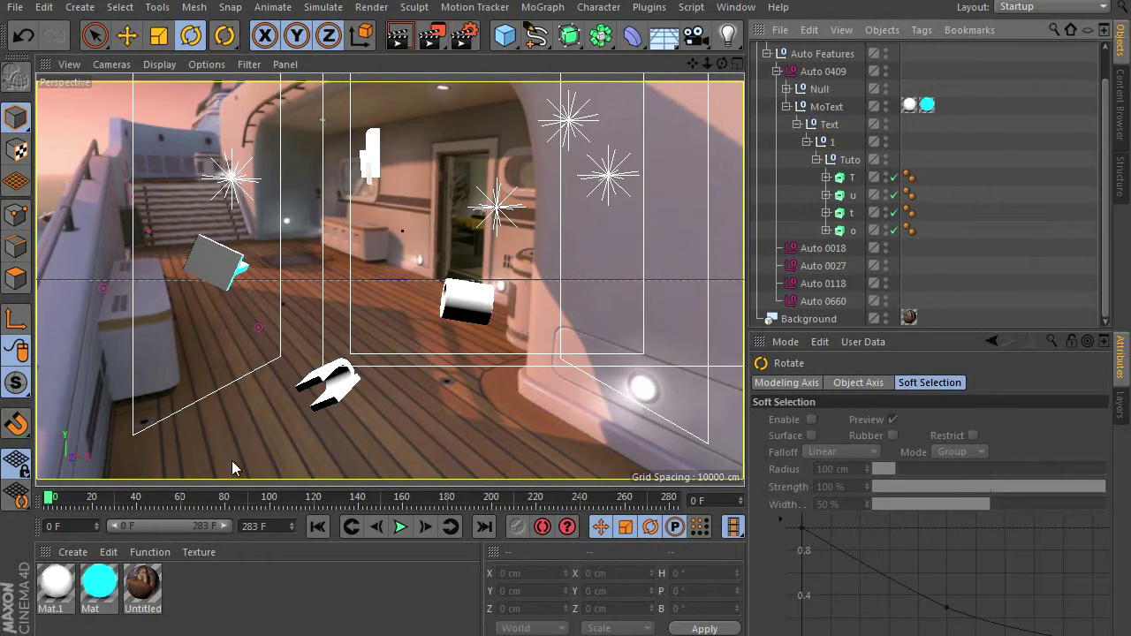
left_click_drag(51, 502, 400, 513)
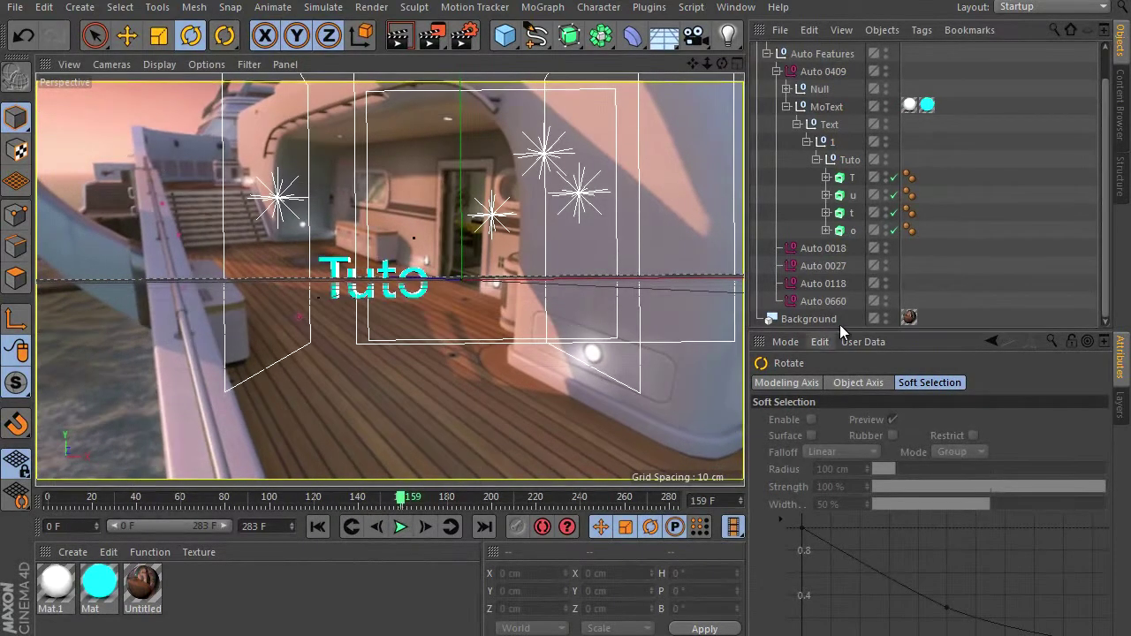
Check the assembled word at frame 160, then return to frame 0.
left_click(849, 231)
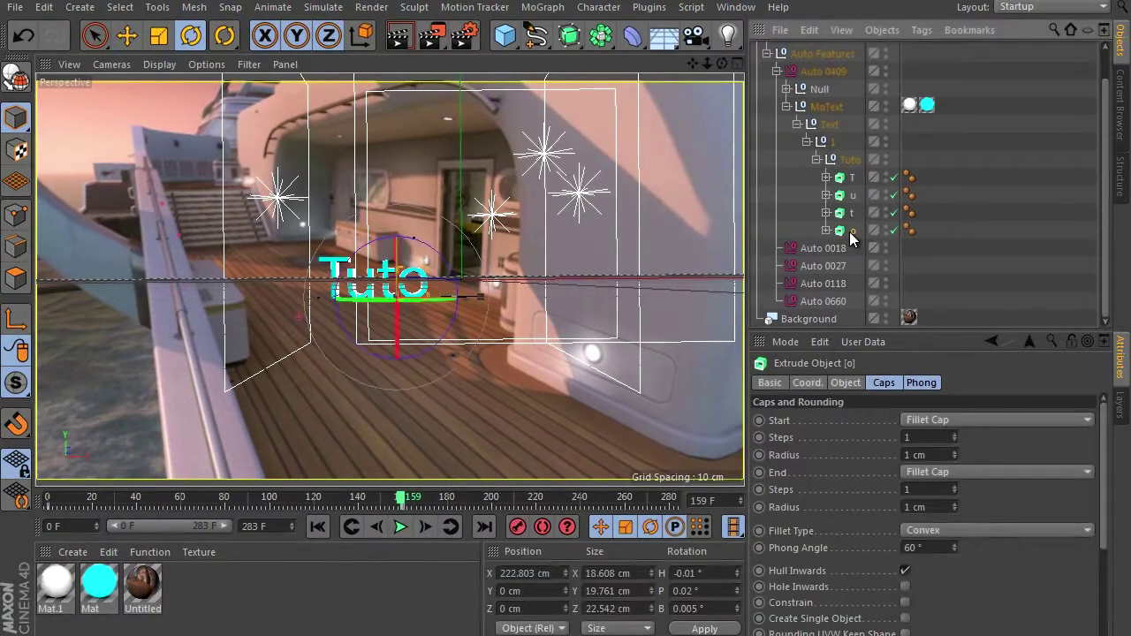
left_click(404, 504)
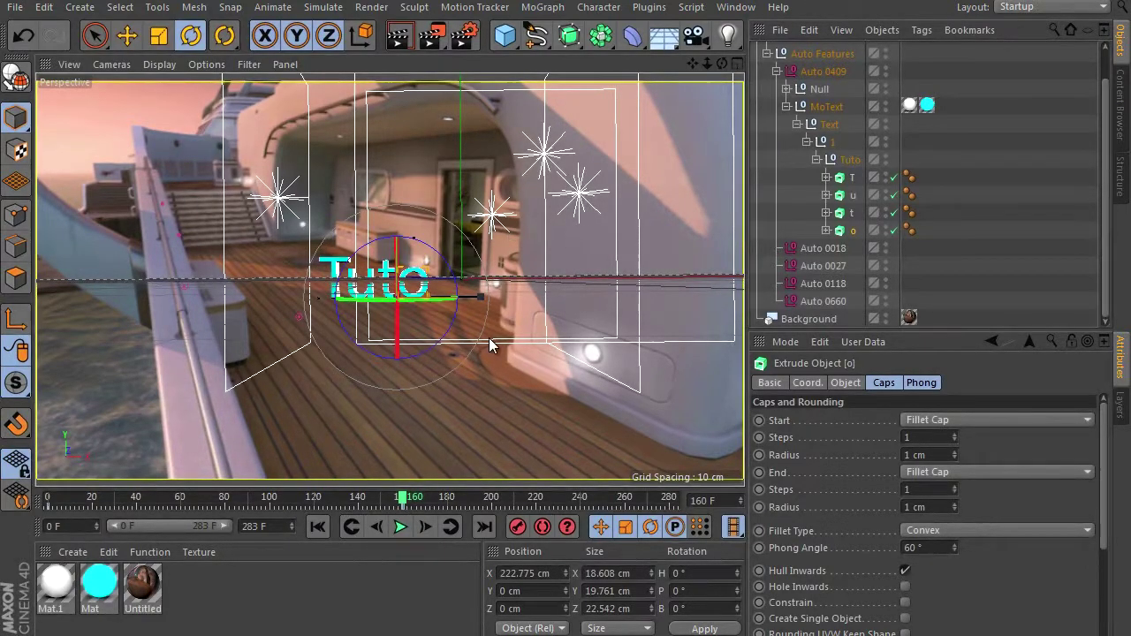
left_click(993, 300)
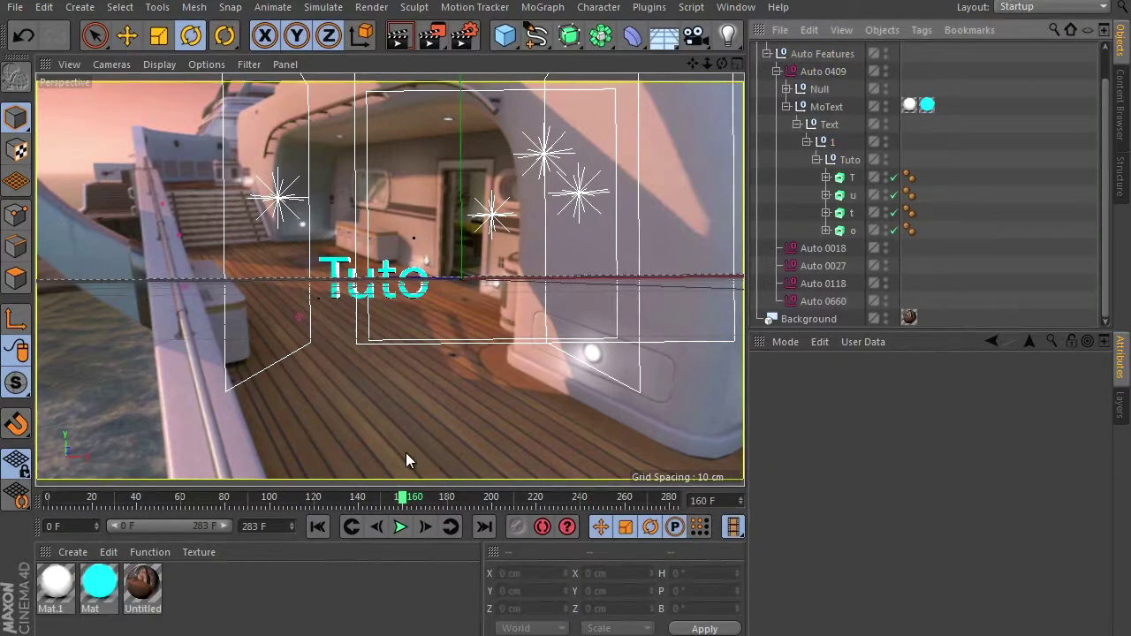
left_click_drag(212, 497, 3, 496)
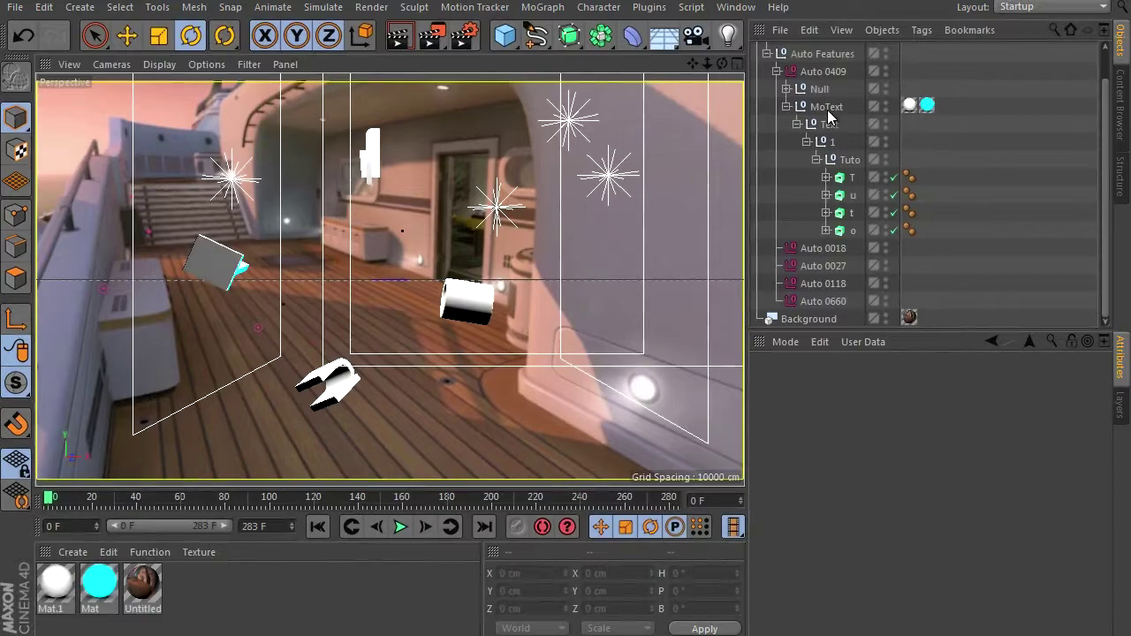
Collapse MoText, expand the Null, and re-enable the Plane and Sphere objects.
left_click(786, 104)
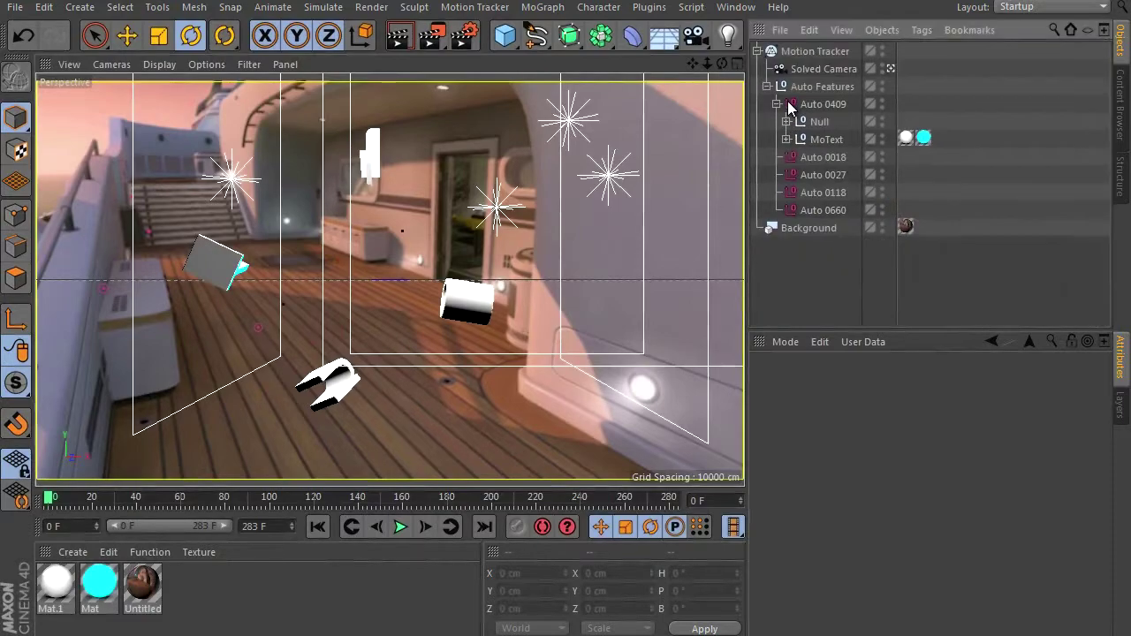
left_click(787, 121)
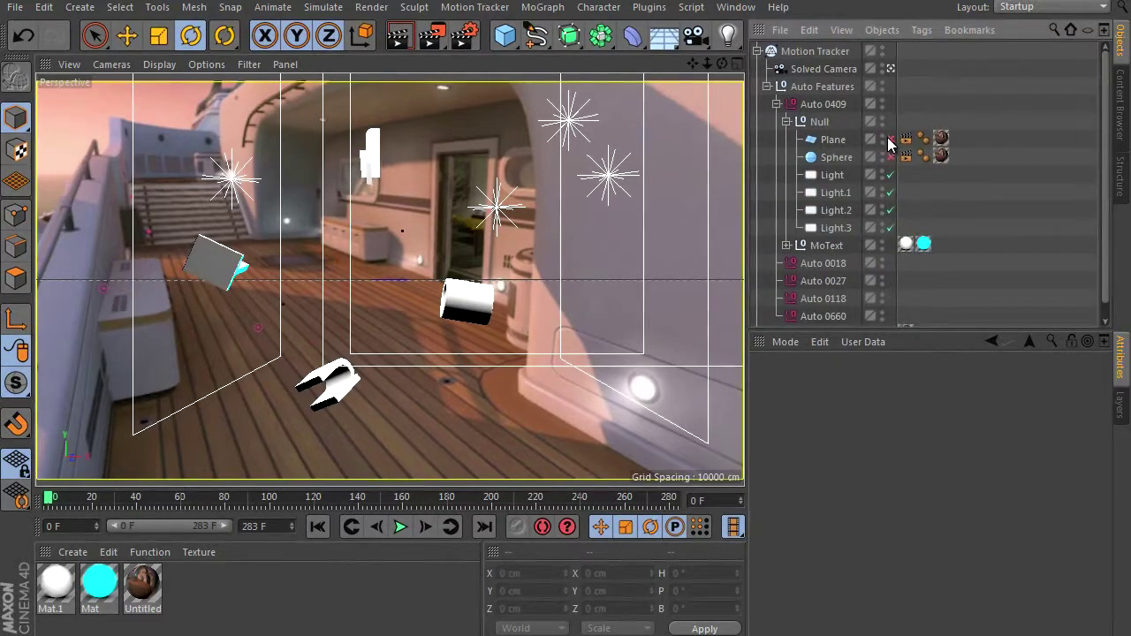
left_click(889, 139)
left_click(889, 157)
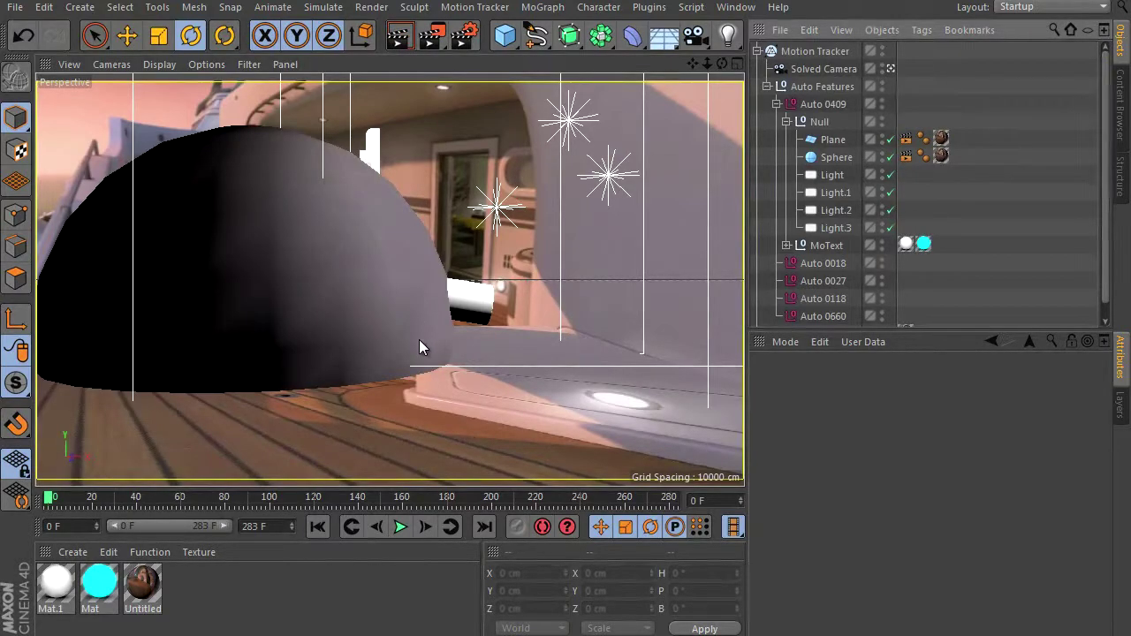
key("ctrl+r")
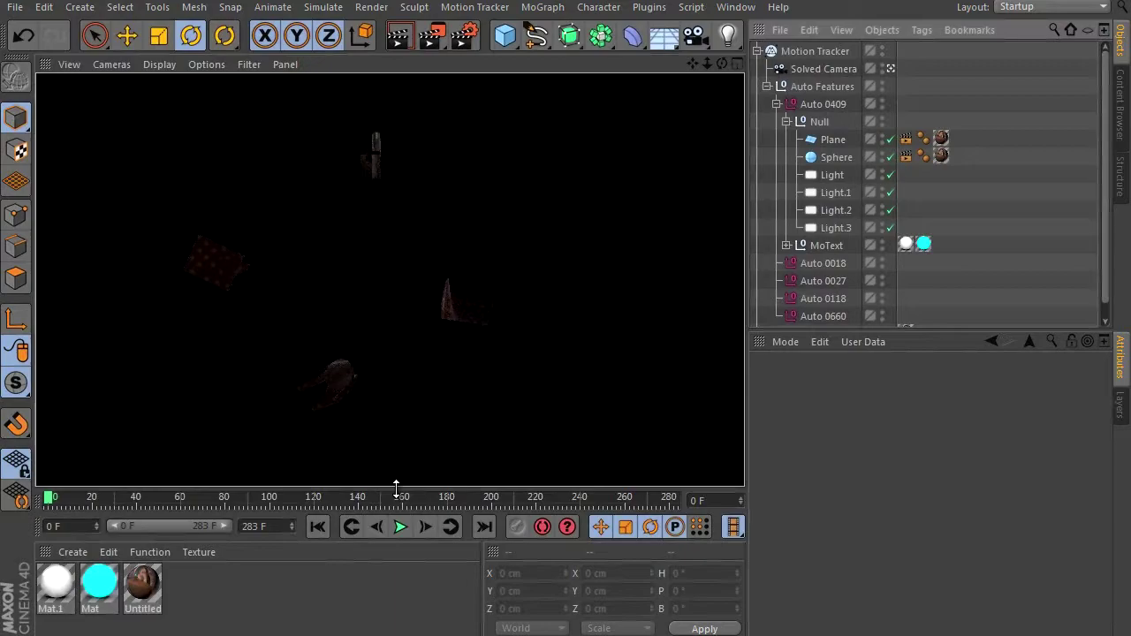
key("ctrl+r")
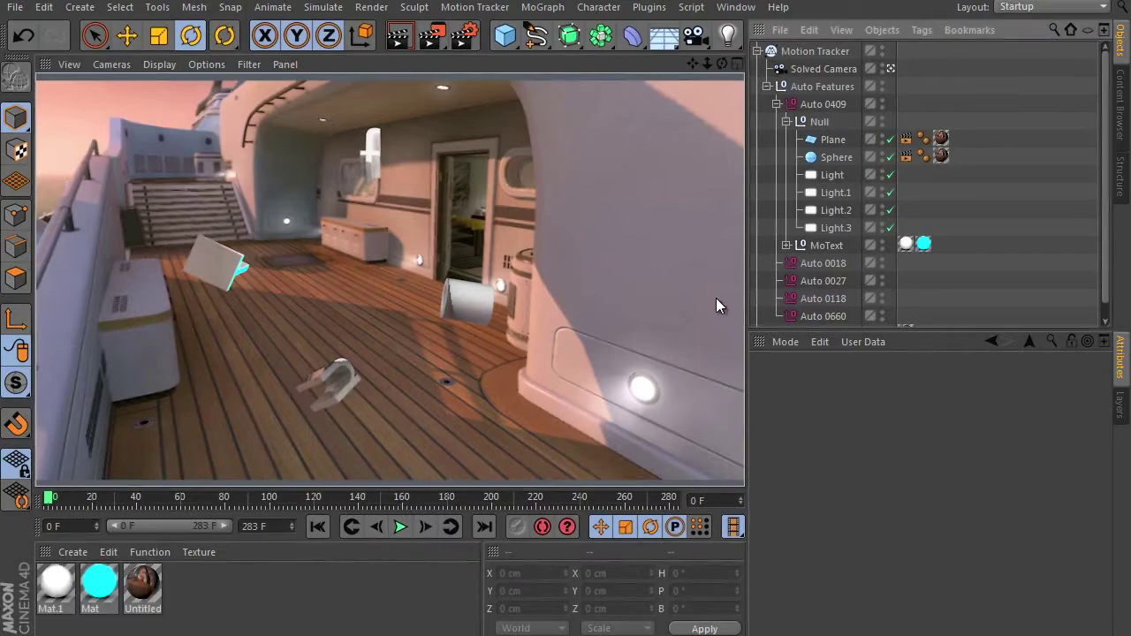
left_click(849, 471)
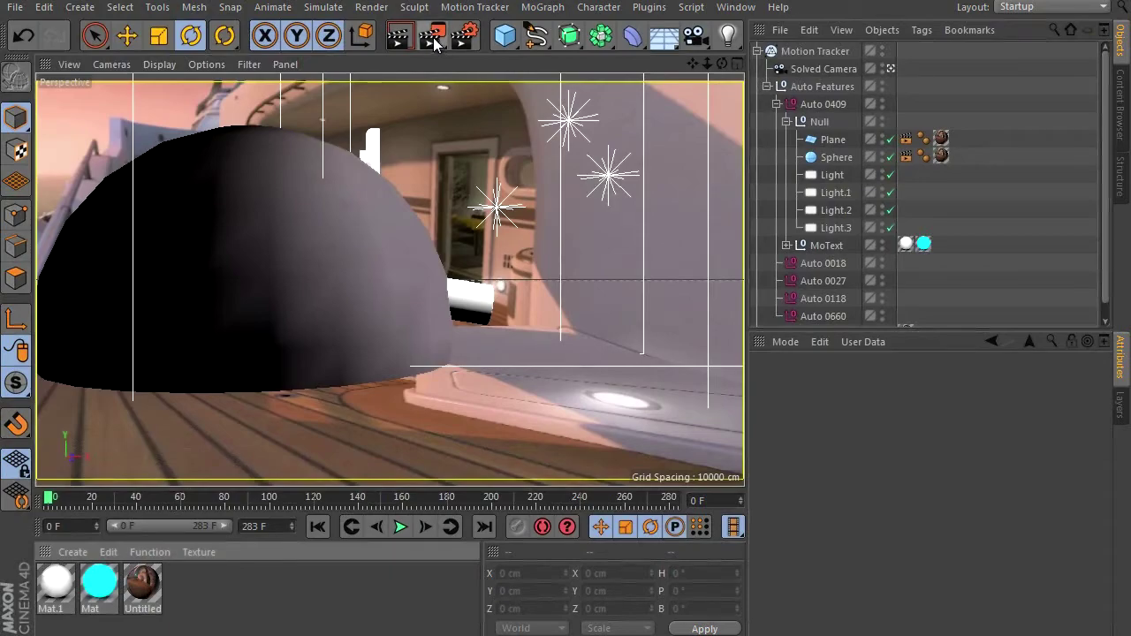
Set the render Save output file to D:\MT tuto in AVI Movie format.
left_click(464, 42)
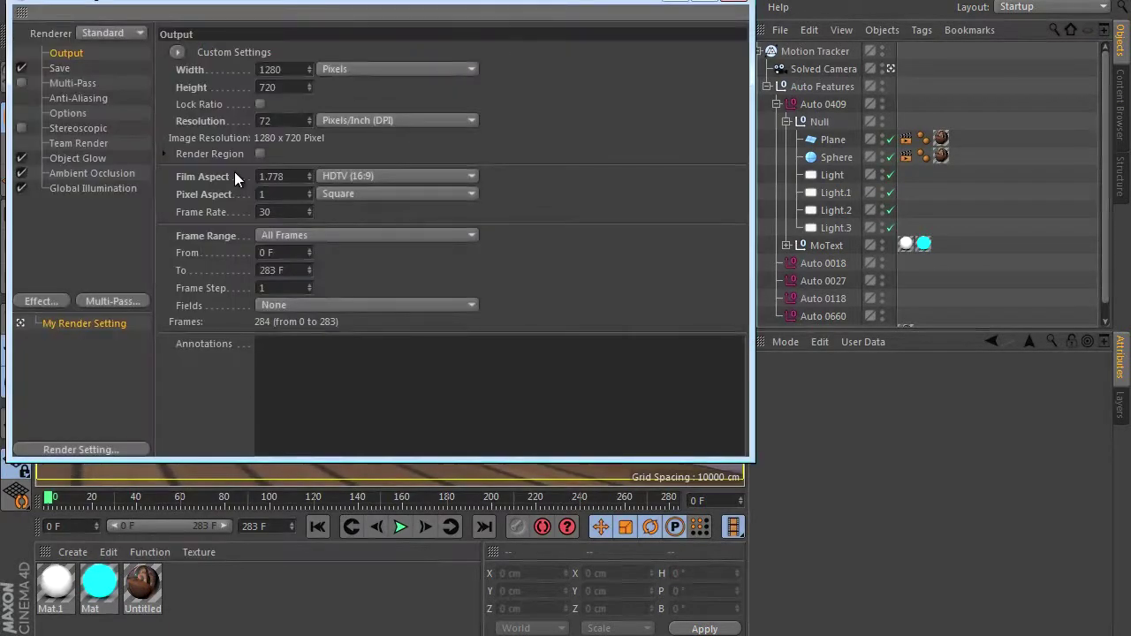
left_click(64, 68)
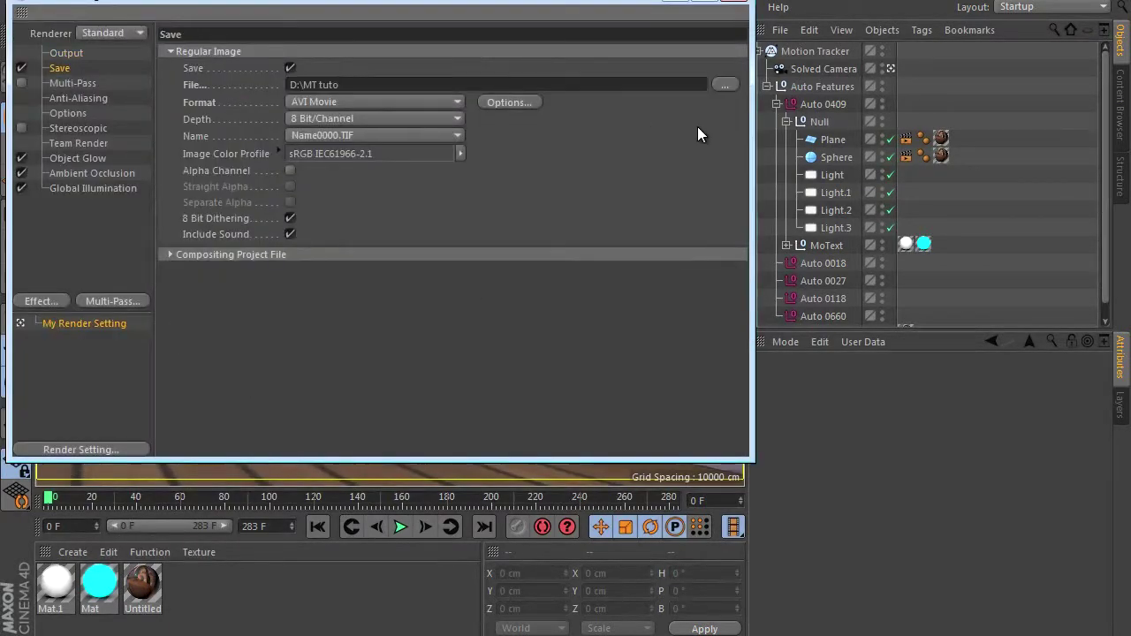
left_click(725, 84)
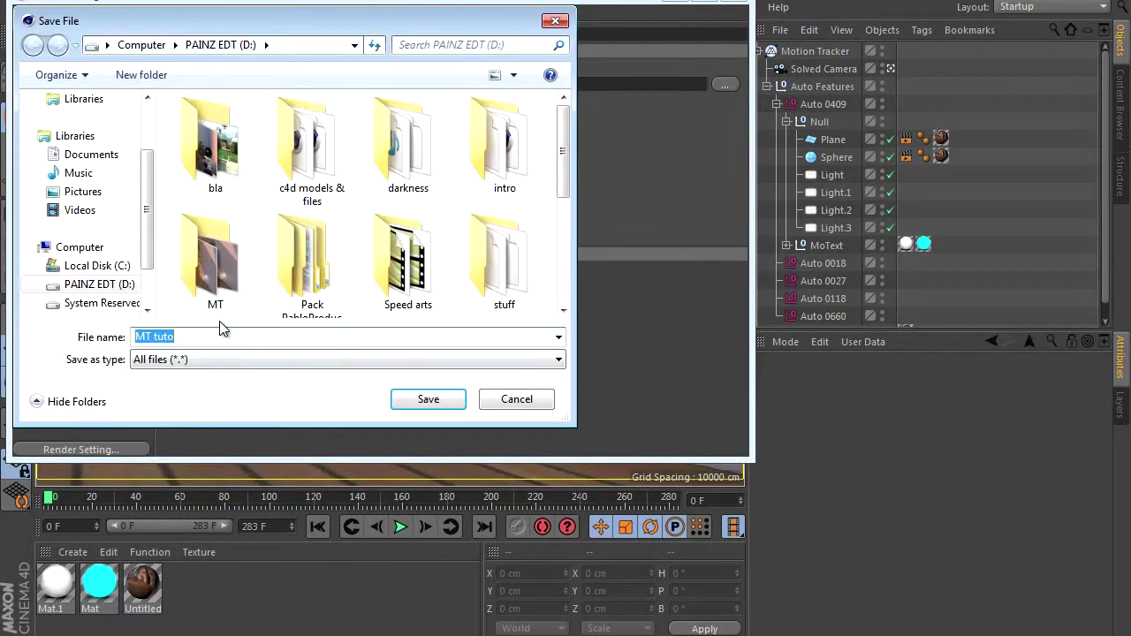
left_click(627, 7)
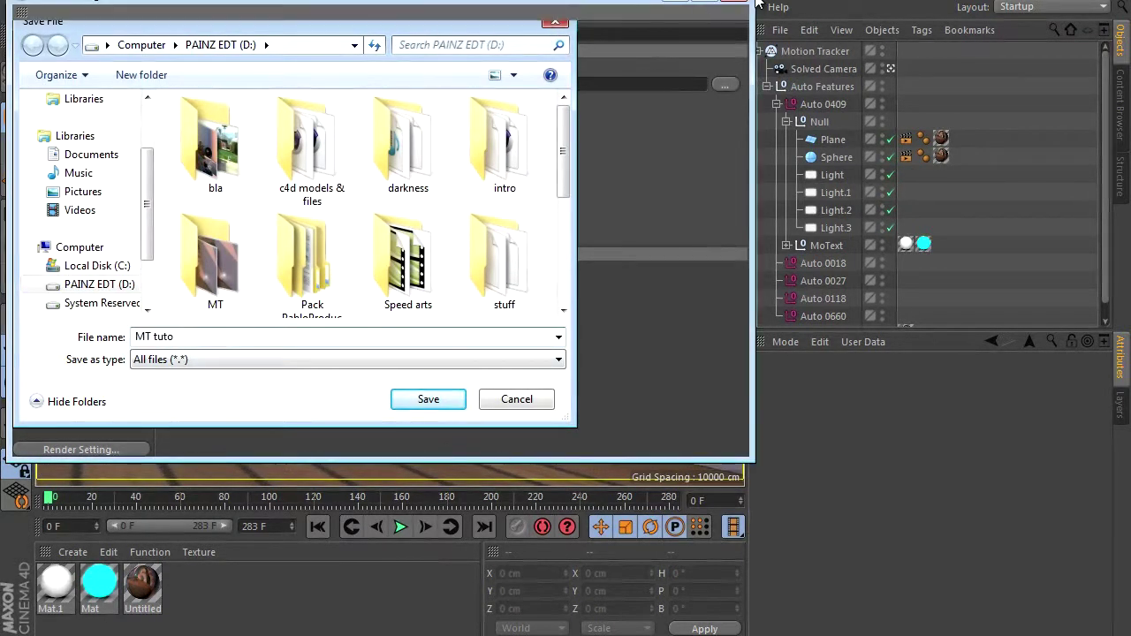
key("Return")
left_click(738, 4)
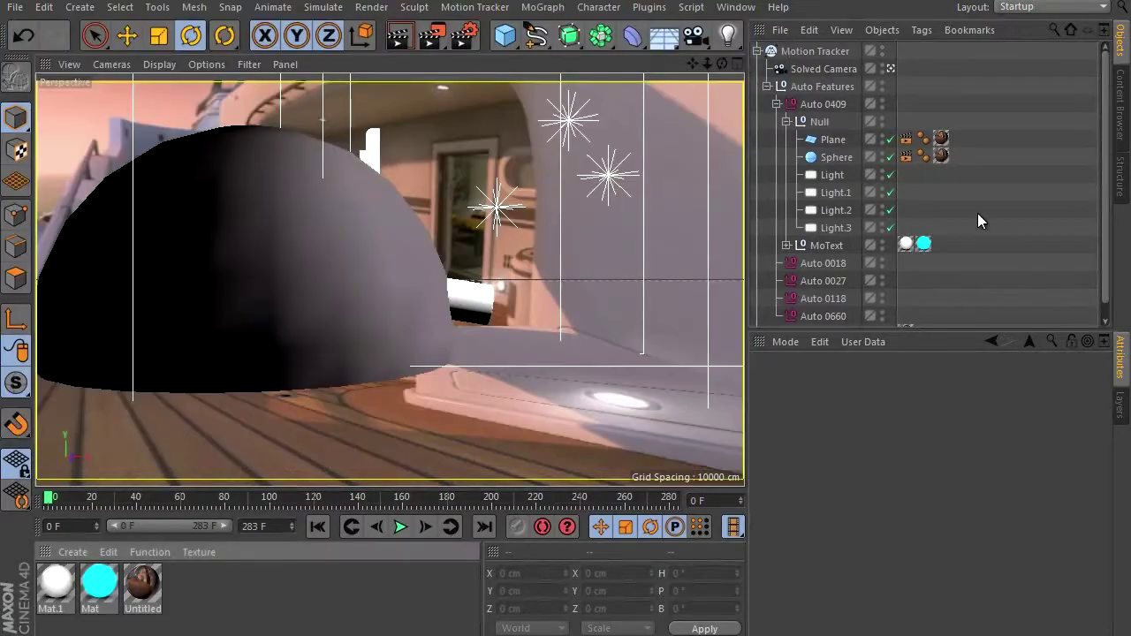
scroll(1085, 168, "down", 1)
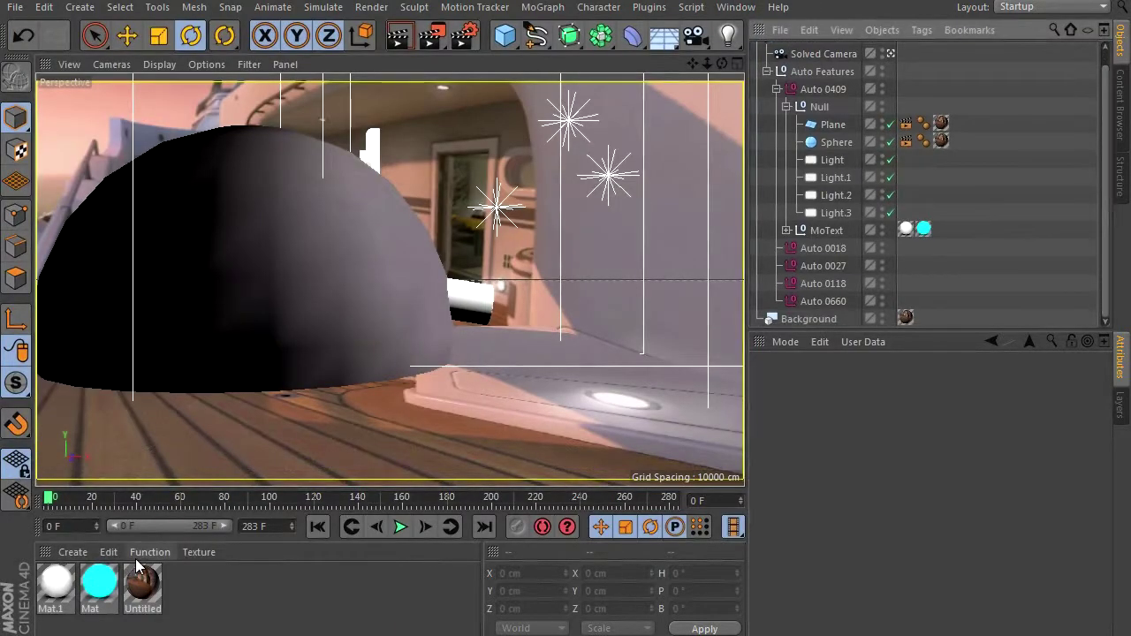